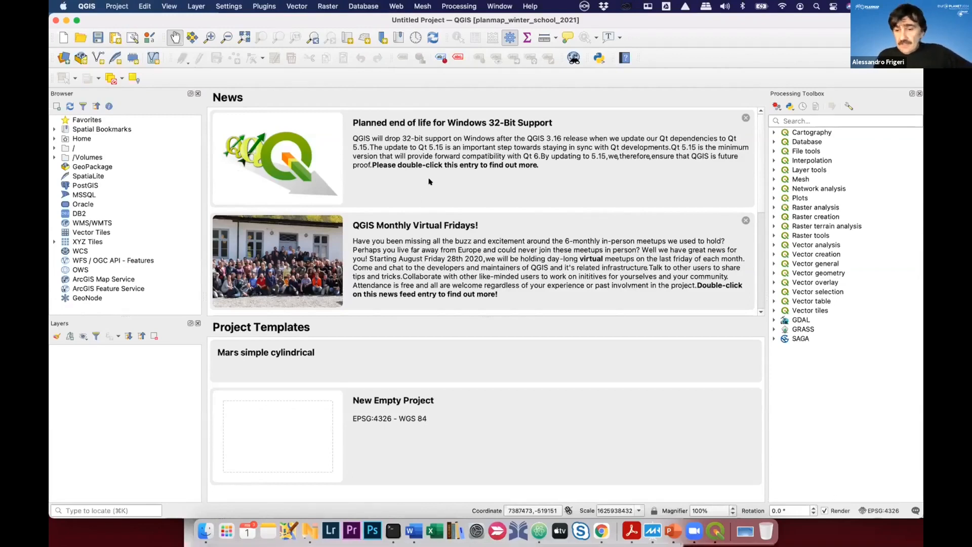
- Open the plugin manager at the option for installing a plugin from a ZIP file
{"action": "left_click", "coordinate": [265, 6]}
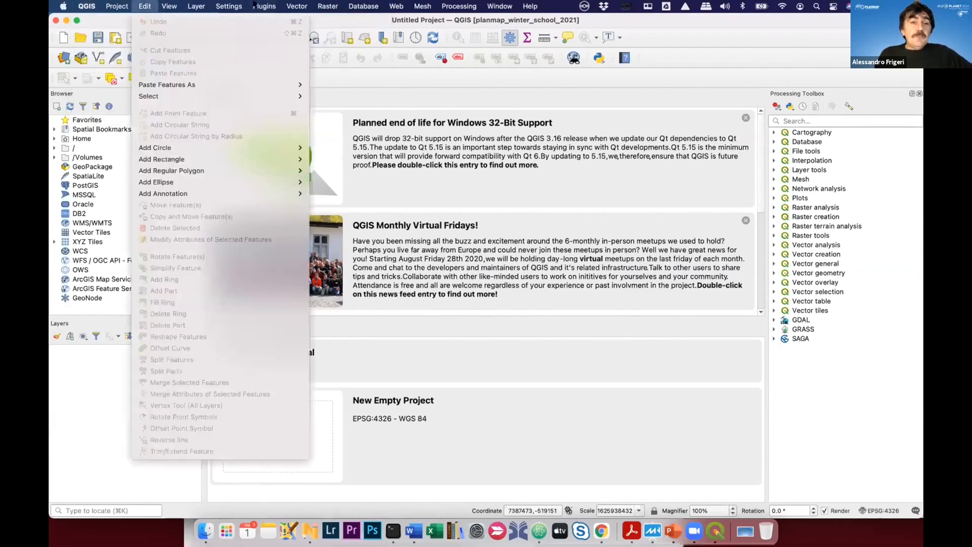
{"action": "mouse_move", "coordinate": [255, 5]}
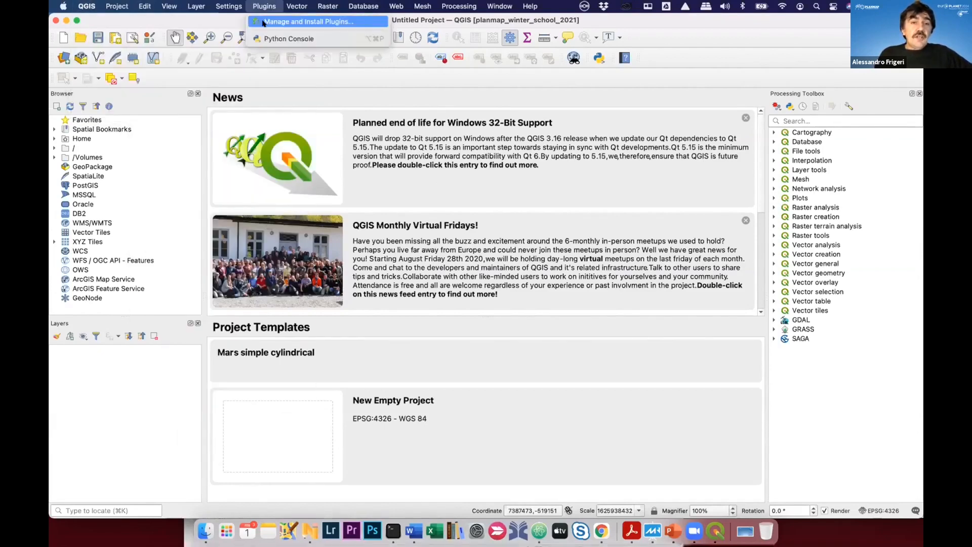
{"action": "left_click", "coordinate": [263, 21]}
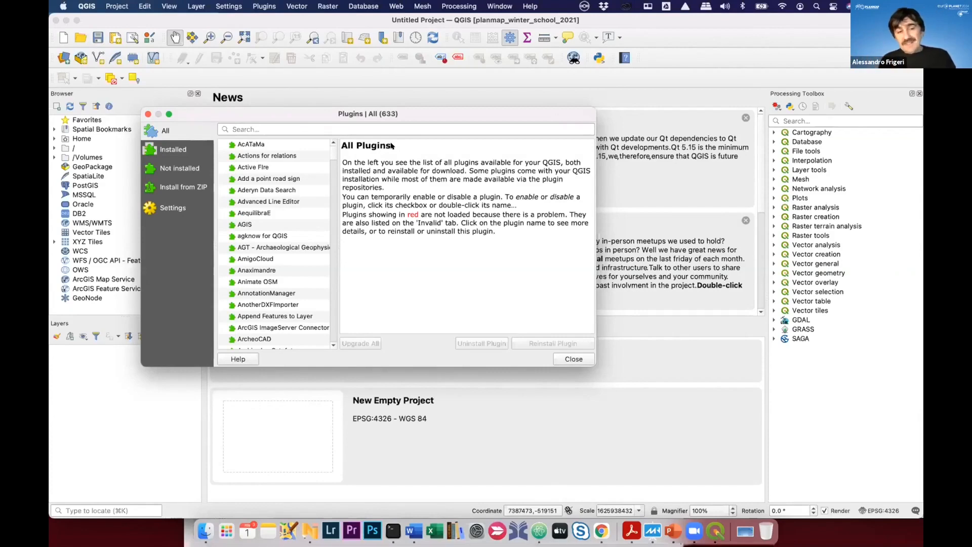
{"action": "left_click", "coordinate": [184, 167]}
{"action": "left_click", "coordinate": [164, 131]}
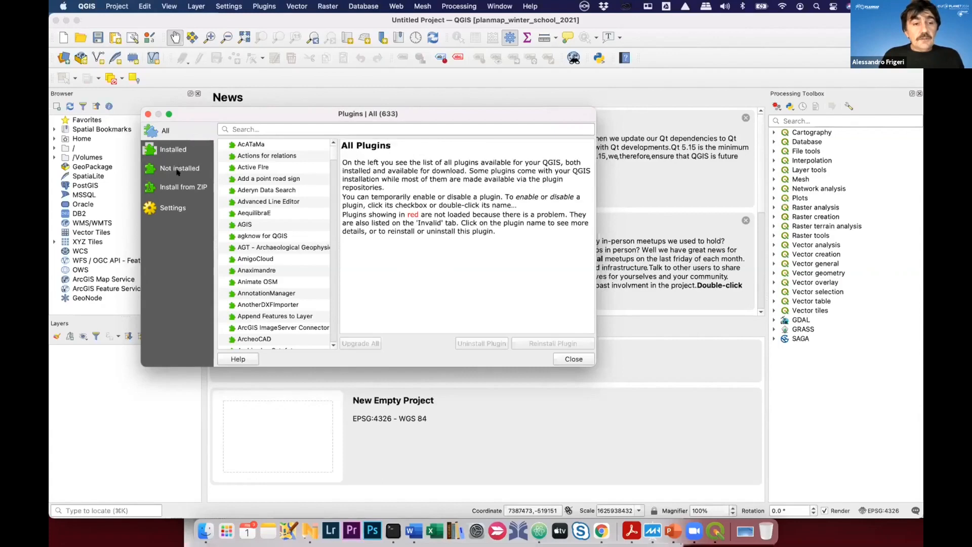
{"action": "left_click", "coordinate": [182, 187]}
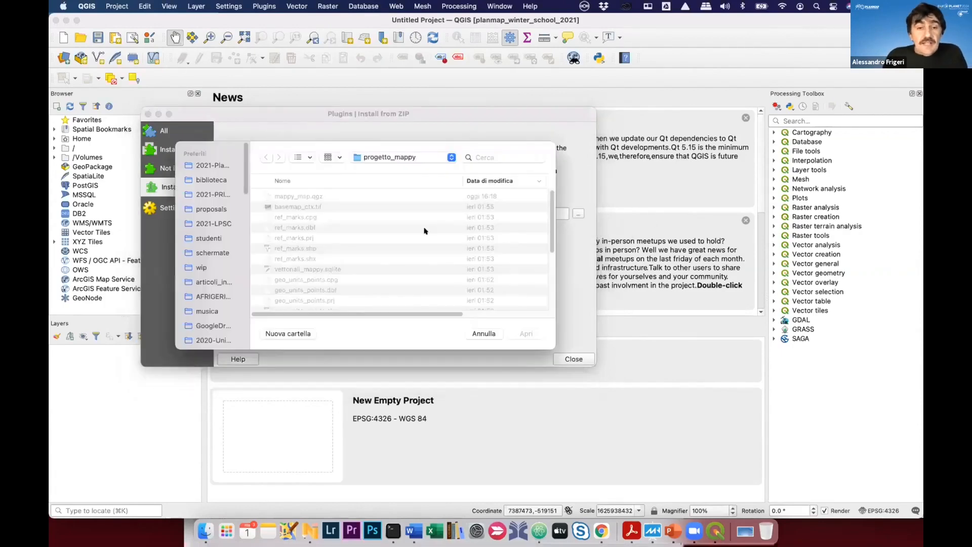
- Choose qgismappy_0.0.2.zip from the 2021-PlanmapWinterSchool folder as the plugin package
{"action": "left_click", "coordinate": [409, 159]}
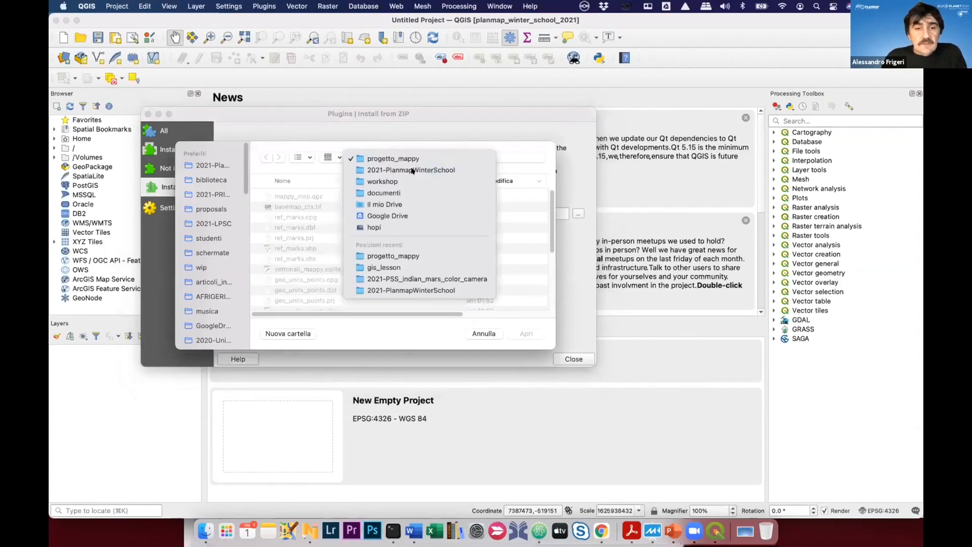
{"action": "left_click", "coordinate": [411, 170]}
{"action": "scroll", "coordinate": [367, 247], "scroll_direction": "down", "scroll_amount": 3}
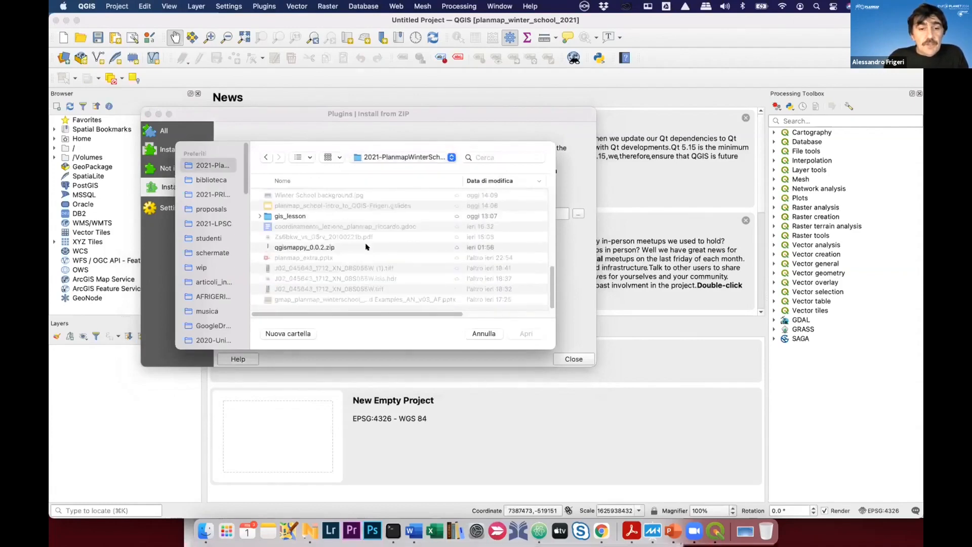
{"action": "left_click", "coordinate": [322, 247]}
{"action": "left_click", "coordinate": [525, 333]}
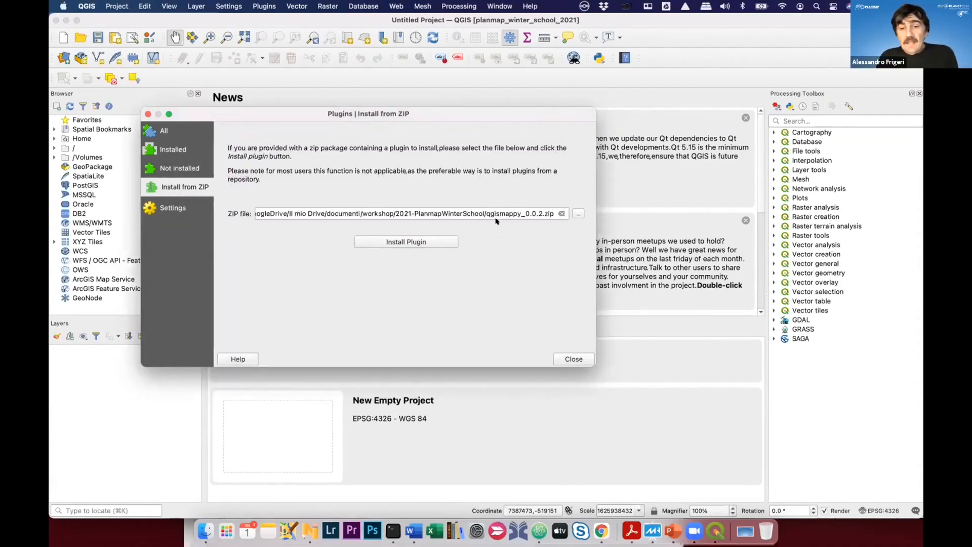
- Install the plugin from the chosen ZIP file, accepting the untrusted source, and close the plugin manager
{"action": "left_click", "coordinate": [430, 241]}
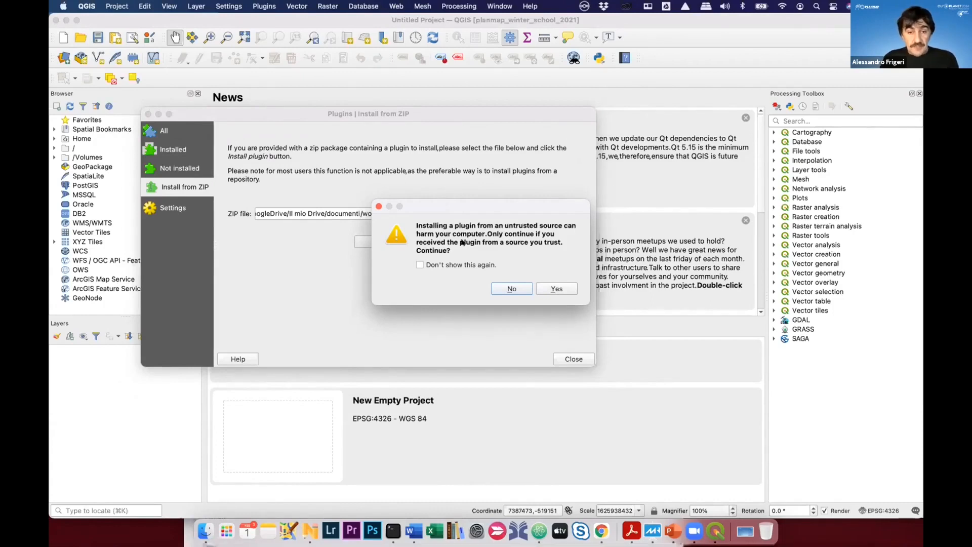
{"action": "left_click", "coordinate": [559, 289]}
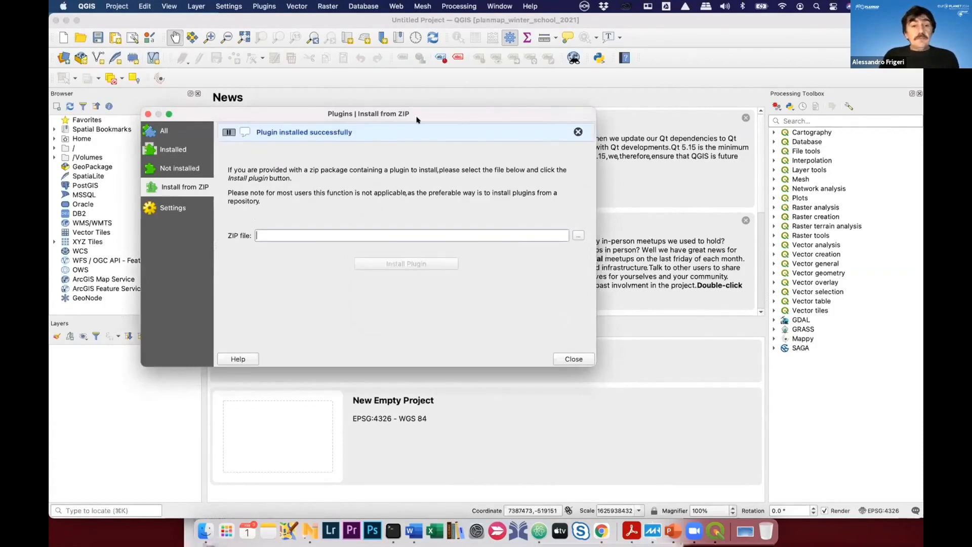
{"action": "left_click_drag", "start_coordinate": [419, 118], "coordinate": [483, 123]}
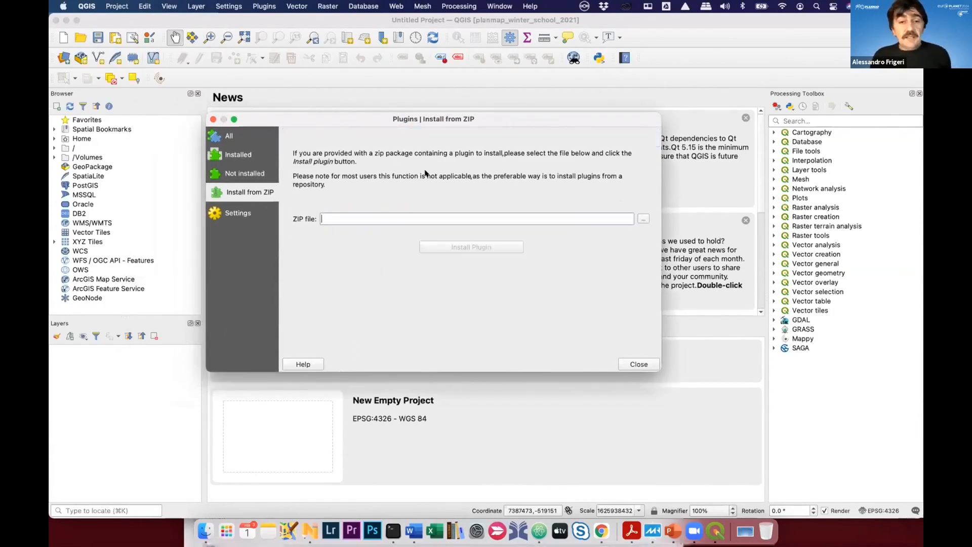
{"action": "left_click", "coordinate": [641, 363]}
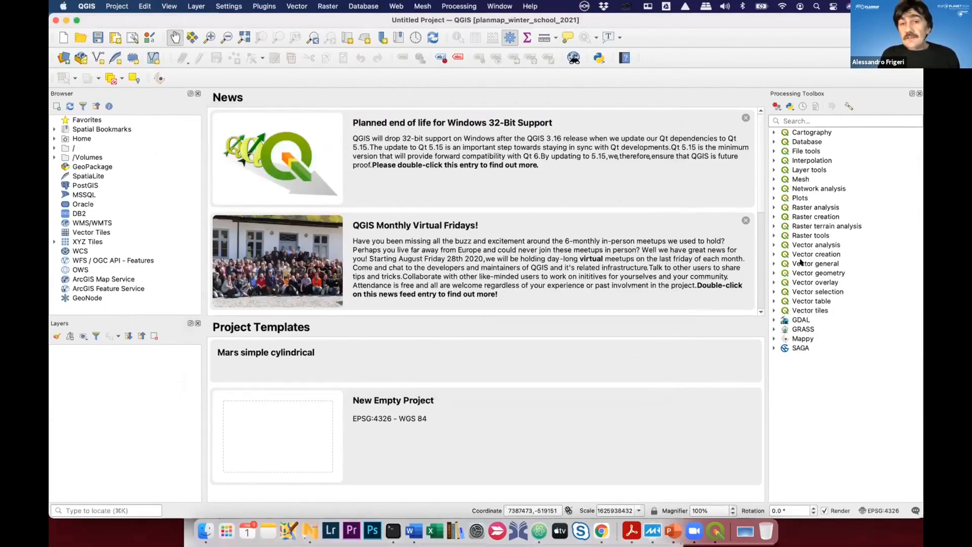
- Launch the newly installed Mappy plugin
{"action": "left_click", "coordinate": [266, 6]}
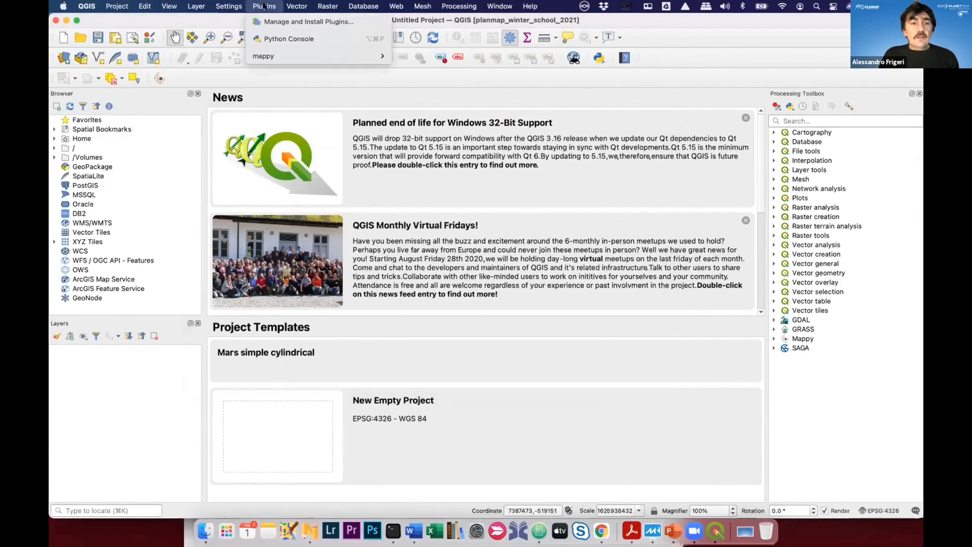
{"action": "mouse_move", "coordinate": [293, 57]}
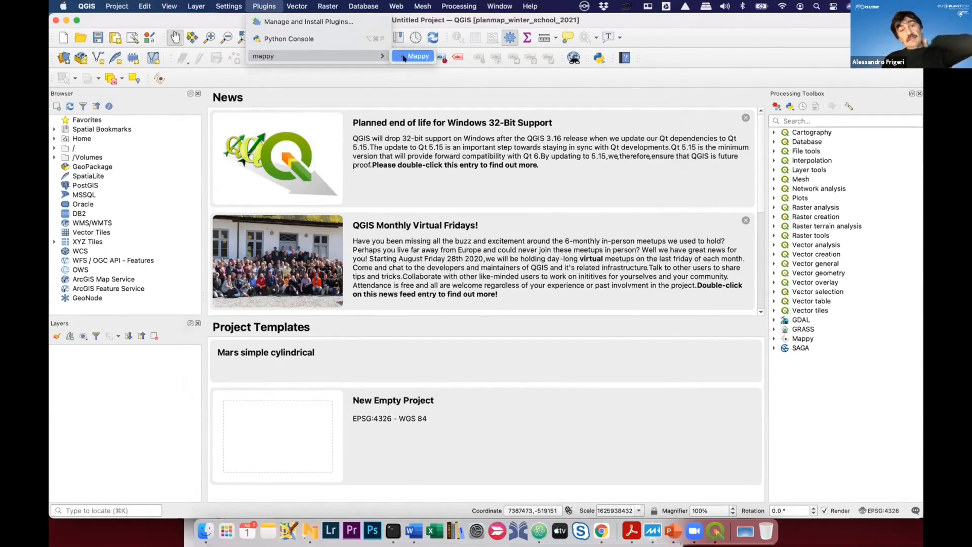
{"action": "left_click", "coordinate": [404, 57]}
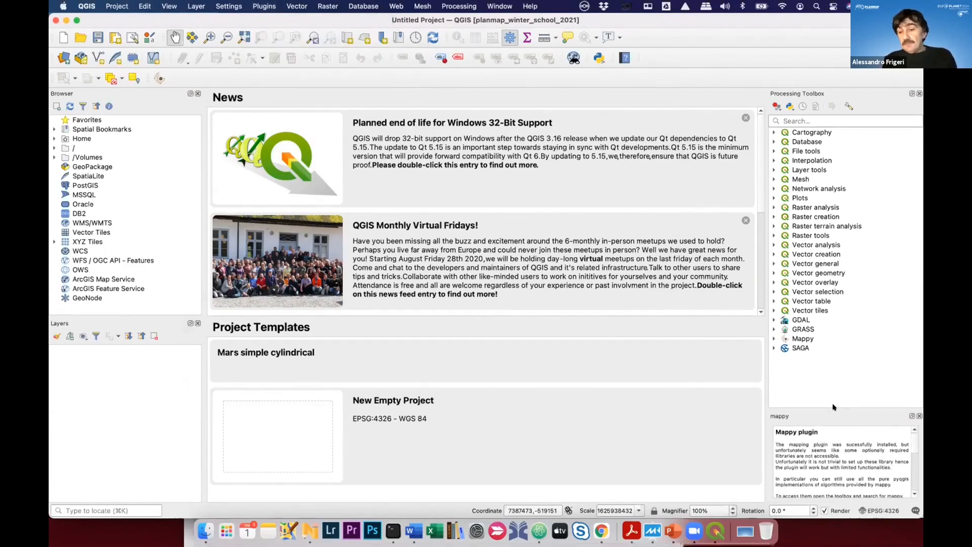
- Undock and enlarge the Mappy information panel, read its notes on optional libraries, and close it
{"action": "left_click", "coordinate": [911, 417]}
{"action": "left_click_drag", "start_coordinate": [517, 146], "coordinate": [399, 146]}
{"action": "left_click_drag", "start_coordinate": [454, 236], "coordinate": [639, 424]}
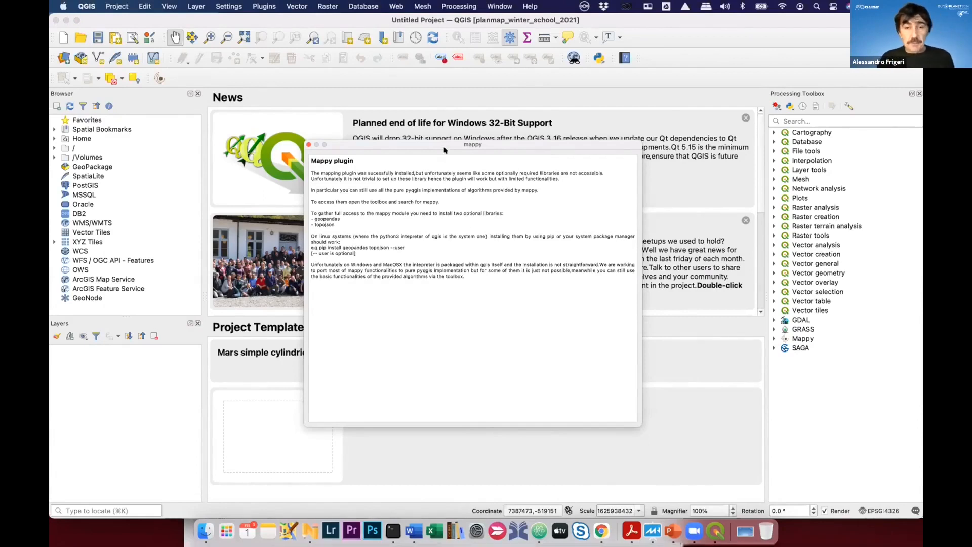
{"action": "left_click_drag", "start_coordinate": [444, 150], "coordinate": [391, 136]}
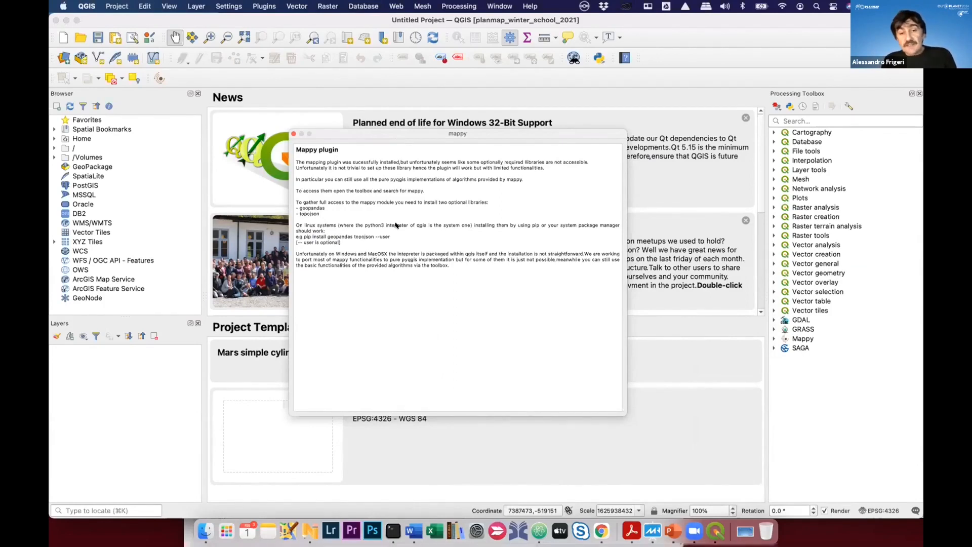
{"action": "left_click", "coordinate": [294, 133]}
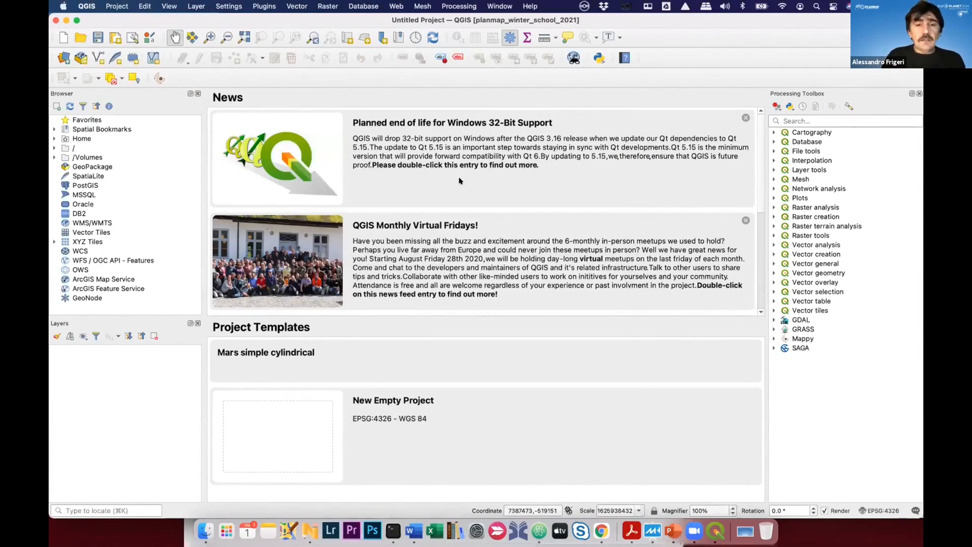
- Open the recently used project mappy_map
{"action": "left_click", "coordinate": [121, 6]}
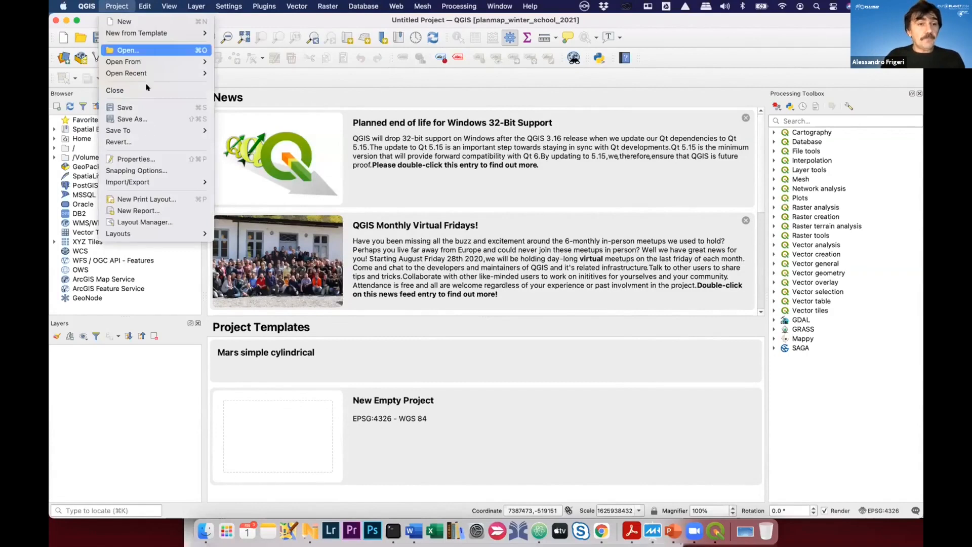
{"action": "mouse_move", "coordinate": [167, 57]}
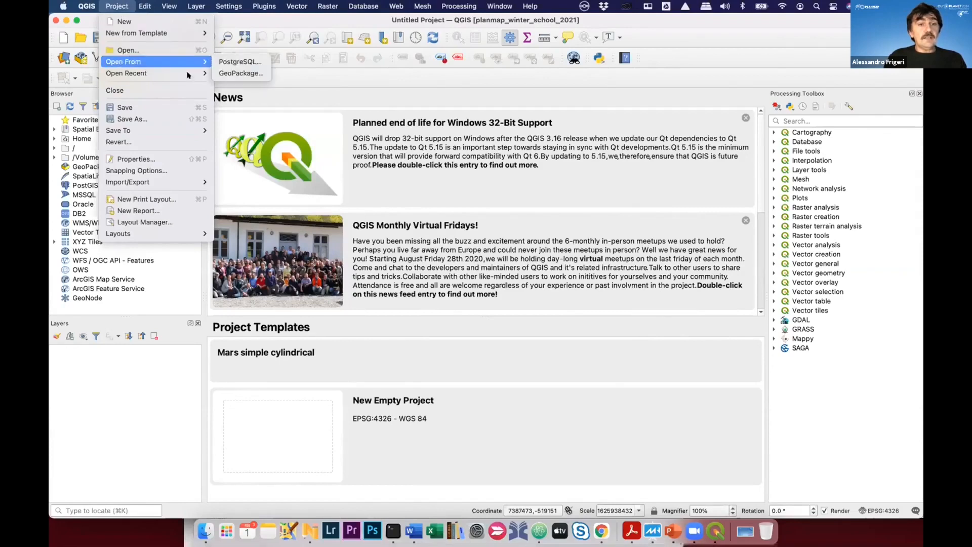
{"action": "left_click", "coordinate": [456, 268]}
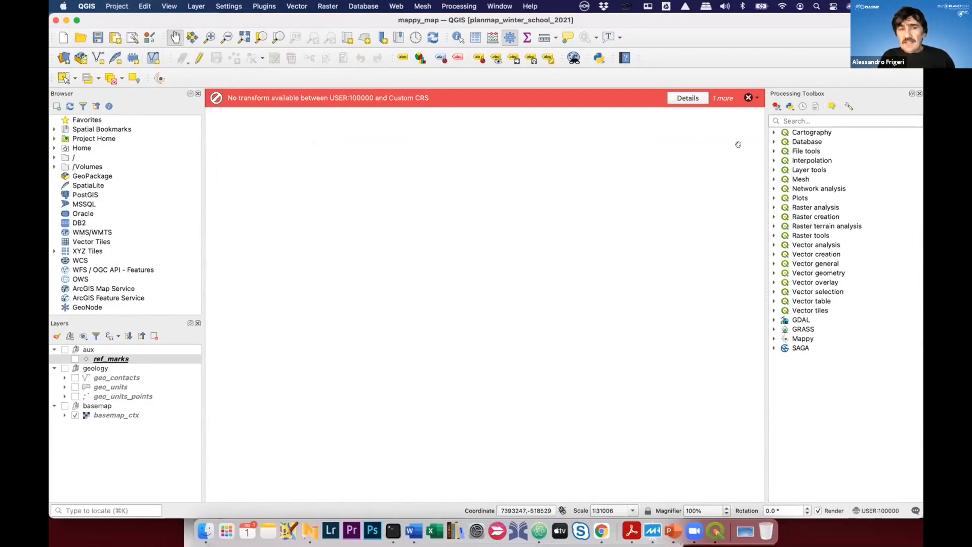
- Read the details of the coordinate transformation error, close them and dismiss the error notice
{"action": "left_click", "coordinate": [687, 98]}
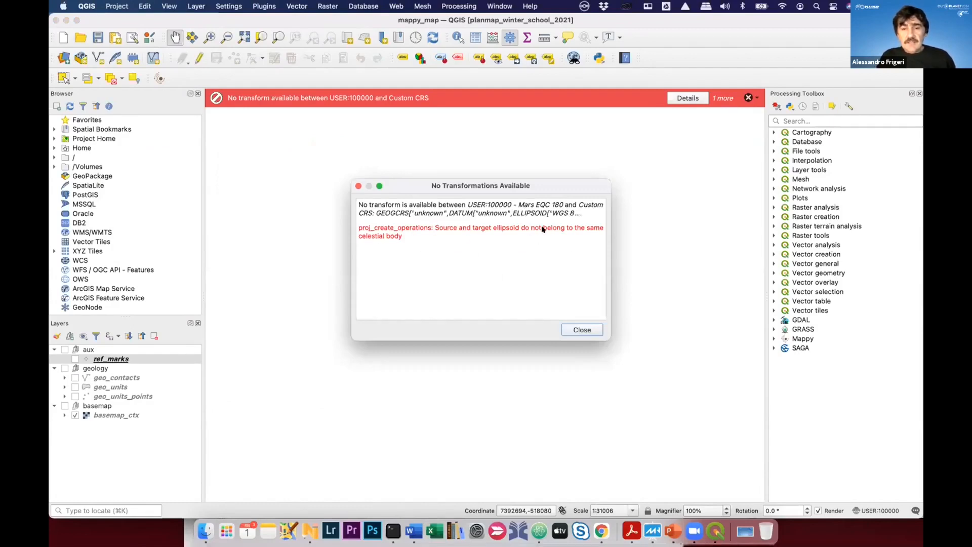
{"action": "left_click_drag", "start_coordinate": [542, 229], "coordinate": [548, 236]}
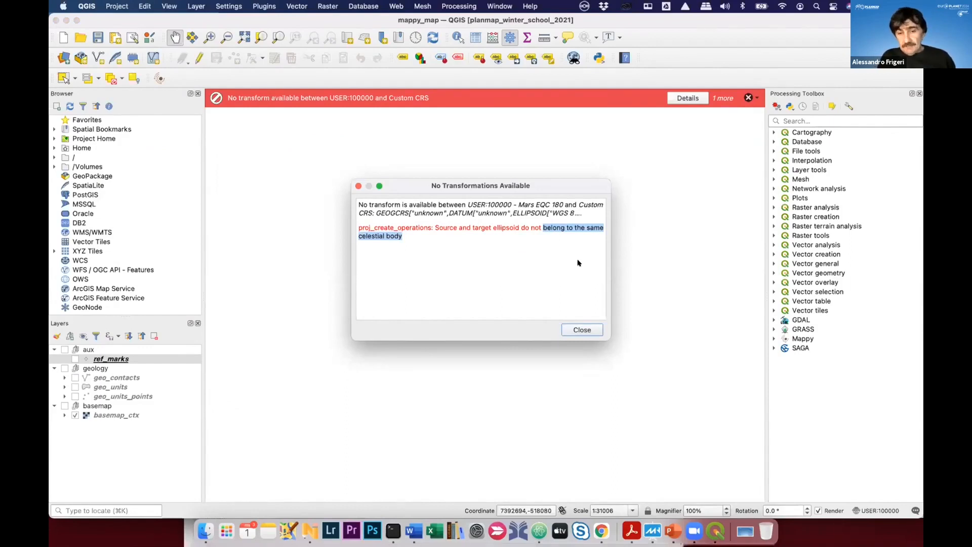
{"action": "left_click_drag", "start_coordinate": [606, 263], "coordinate": [694, 271]}
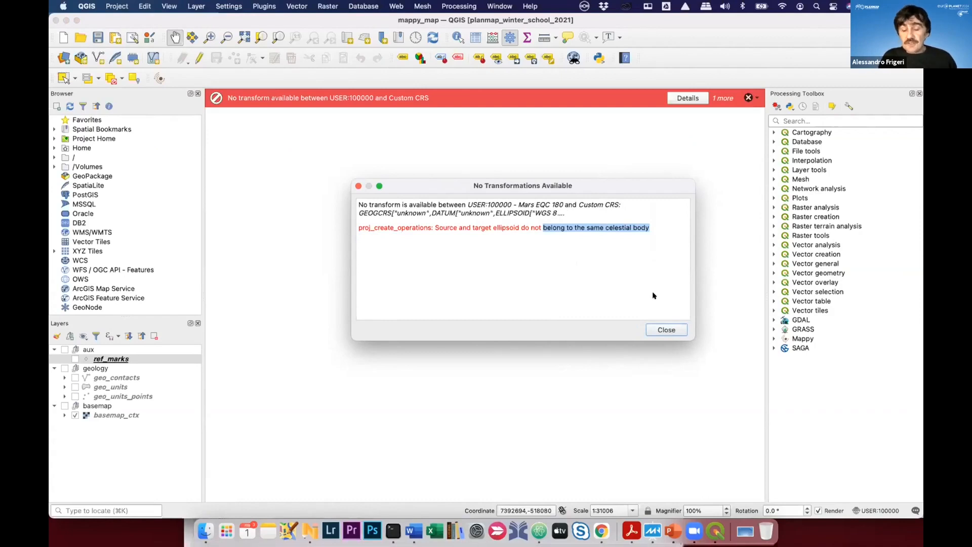
{"action": "left_click", "coordinate": [665, 328]}
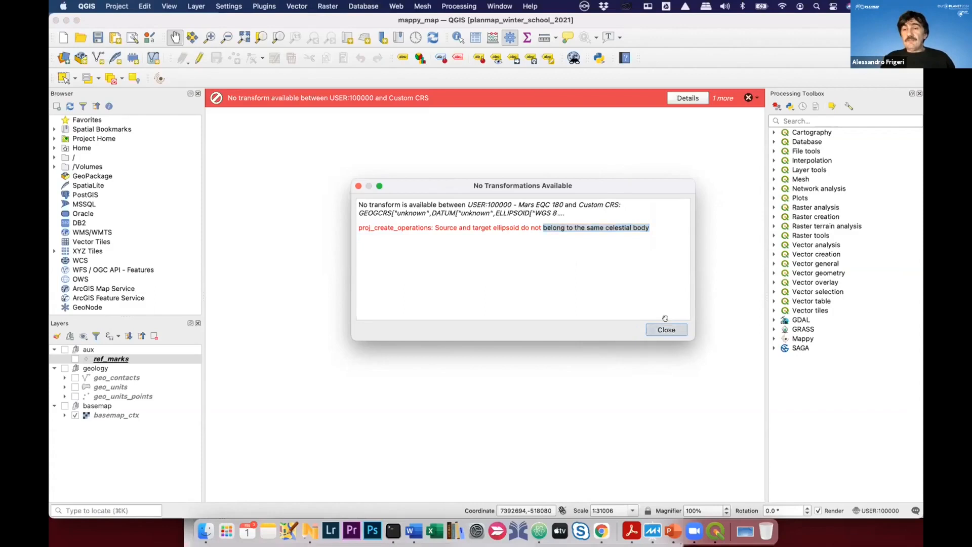
{"action": "left_click", "coordinate": [747, 97]}
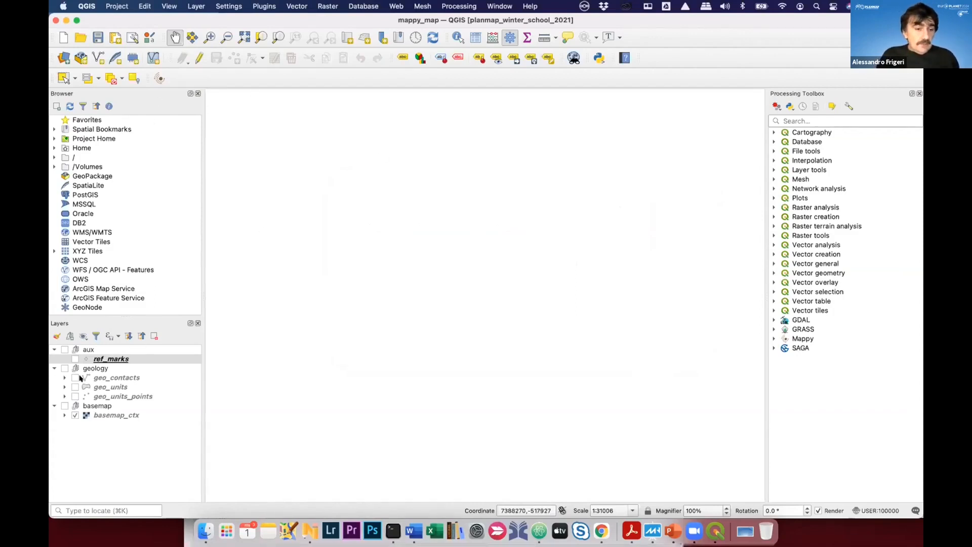
- Make the basemap layer group visible on the map
{"action": "left_click", "coordinate": [65, 405]}
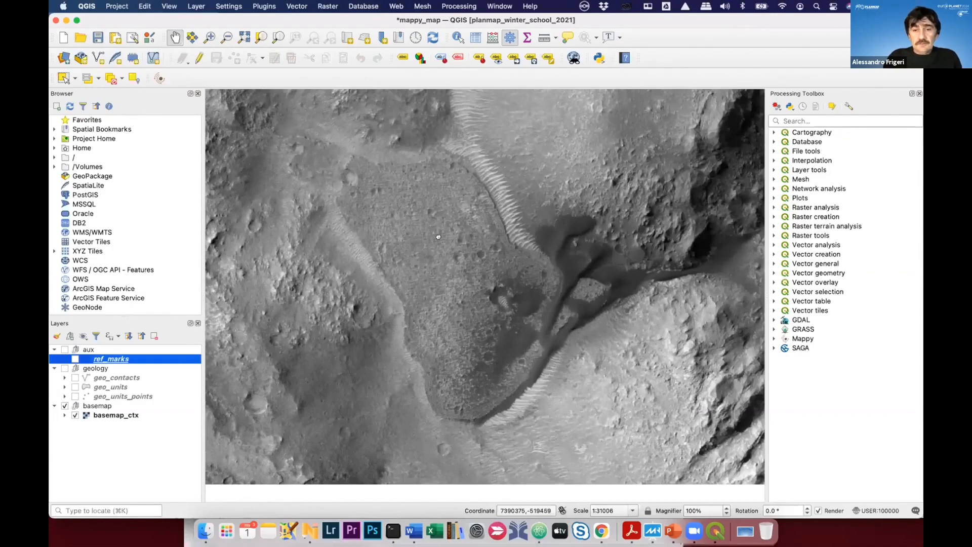
{"action": "left_click_drag", "start_coordinate": [475, 248], "coordinate": [453, 250]}
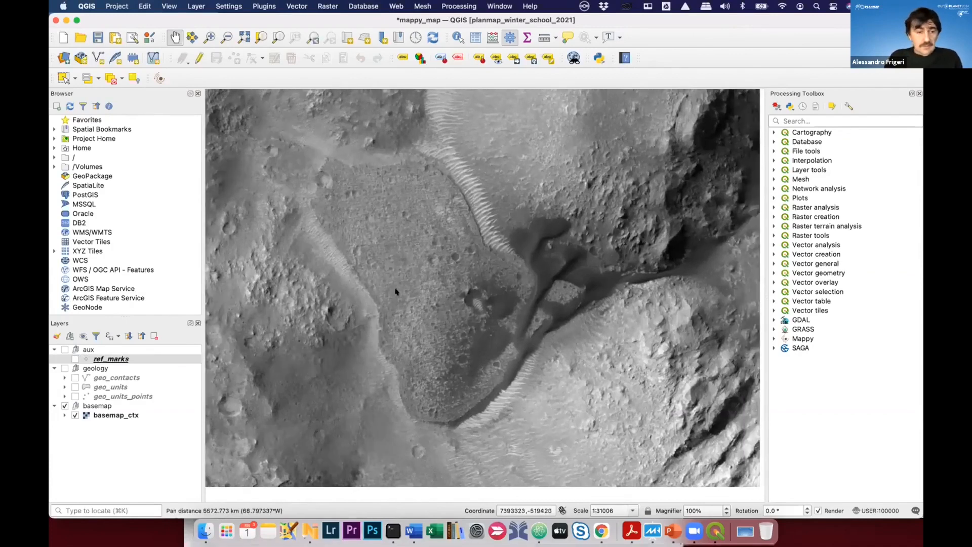
- Show the geo_contacts layer over the basemap to inspect its lines, and hide it again
{"action": "left_click", "coordinate": [72, 378]}
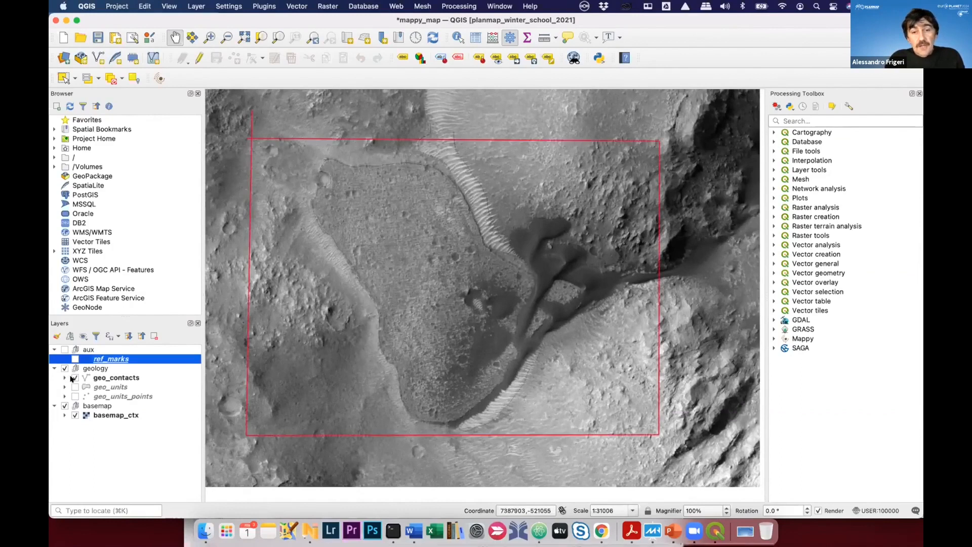
{"action": "scroll", "coordinate": [439, 304], "scroll_direction": "down", "scroll_amount": 1}
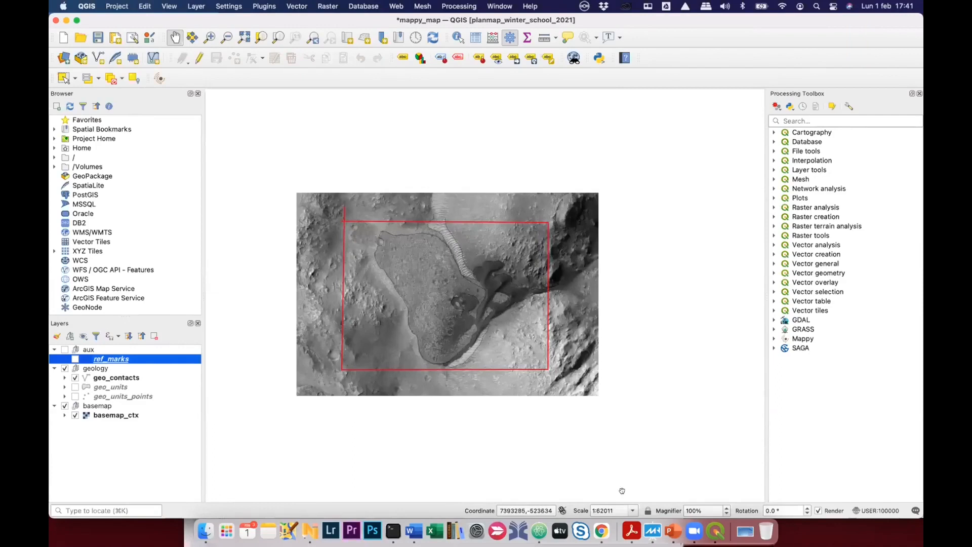
{"action": "left_click", "coordinate": [794, 278]}
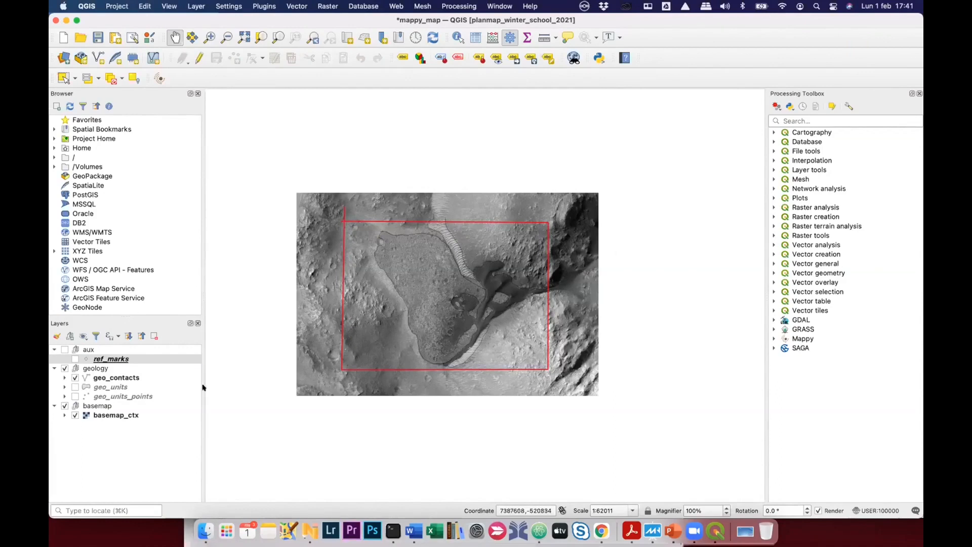
{"action": "left_click", "coordinate": [74, 378]}
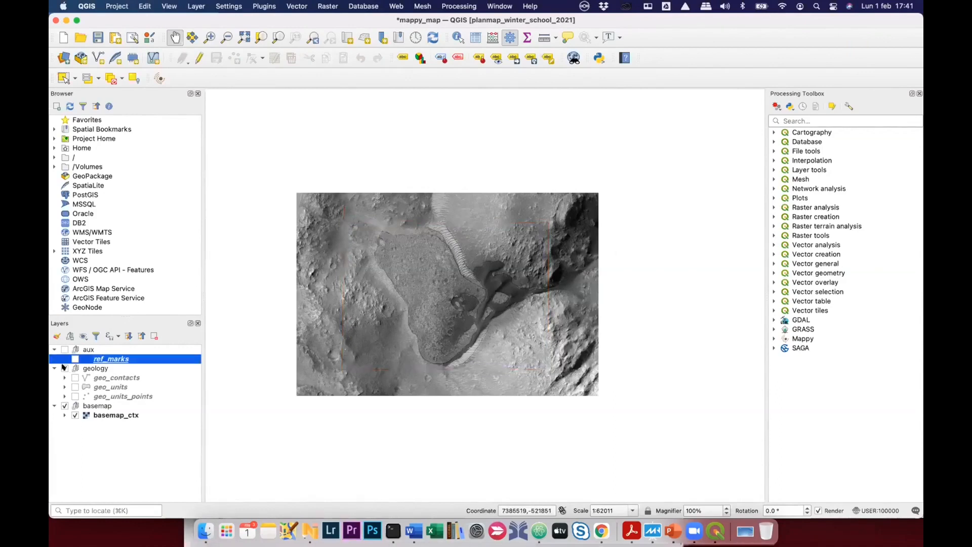
- Collapse the aux group in the layer tree
{"action": "left_click", "coordinate": [56, 349]}
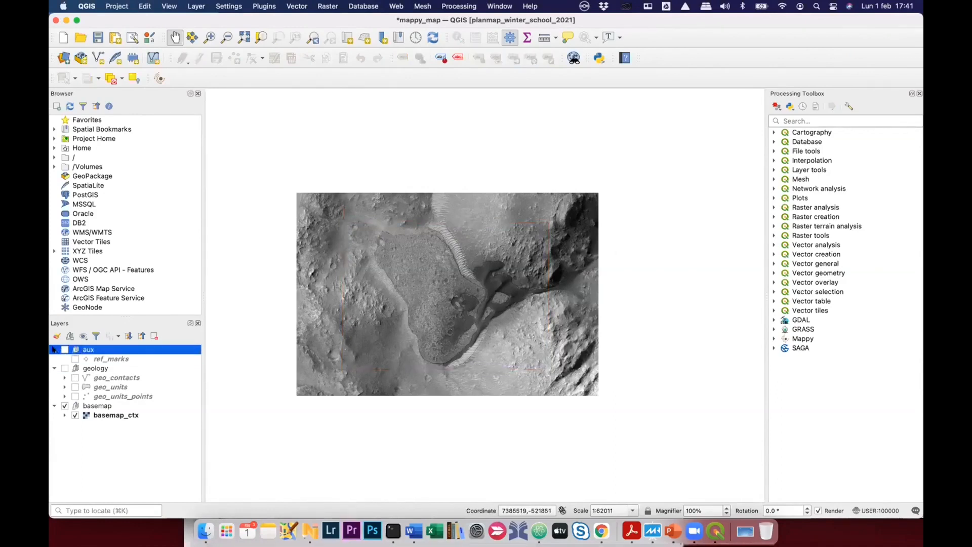
{"action": "left_click", "coordinate": [54, 349]}
{"action": "left_click", "coordinate": [101, 396]}
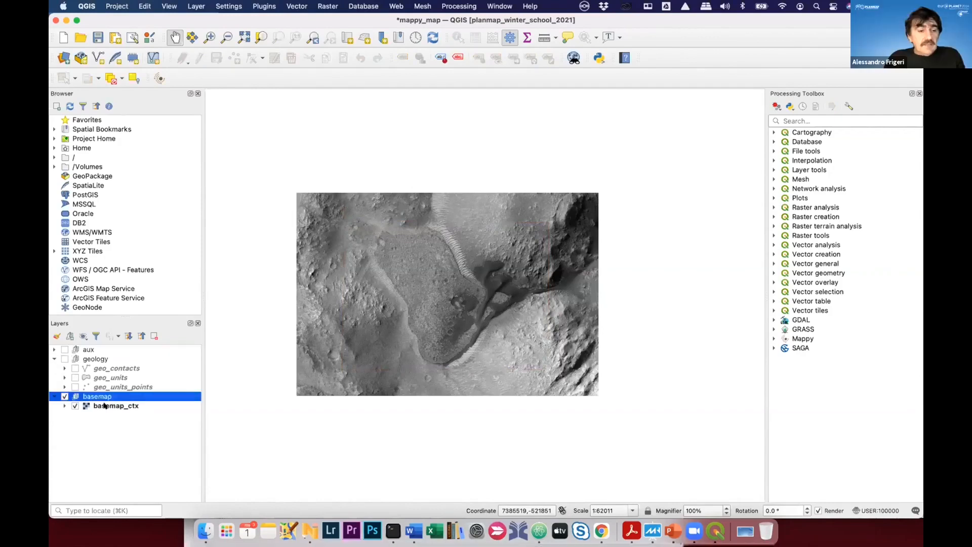
{"action": "left_click", "coordinate": [112, 407]}
{"action": "right_click", "coordinate": [112, 411]}
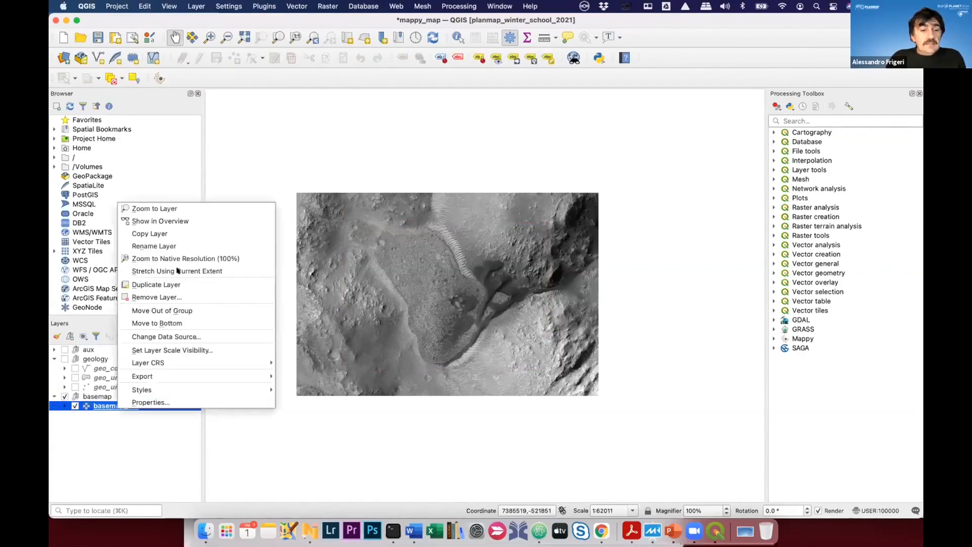
{"action": "left_click", "coordinate": [157, 297]}
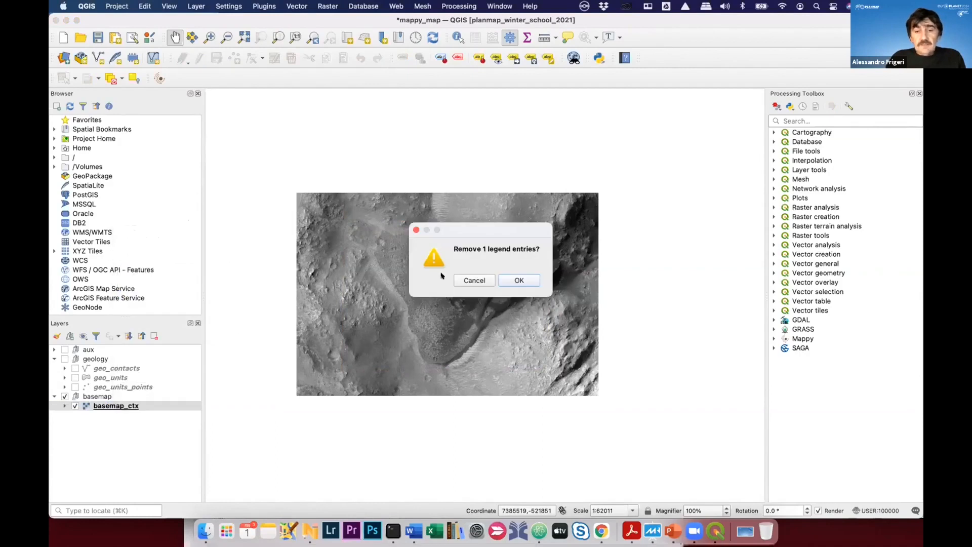
{"action": "left_click", "coordinate": [464, 278]}
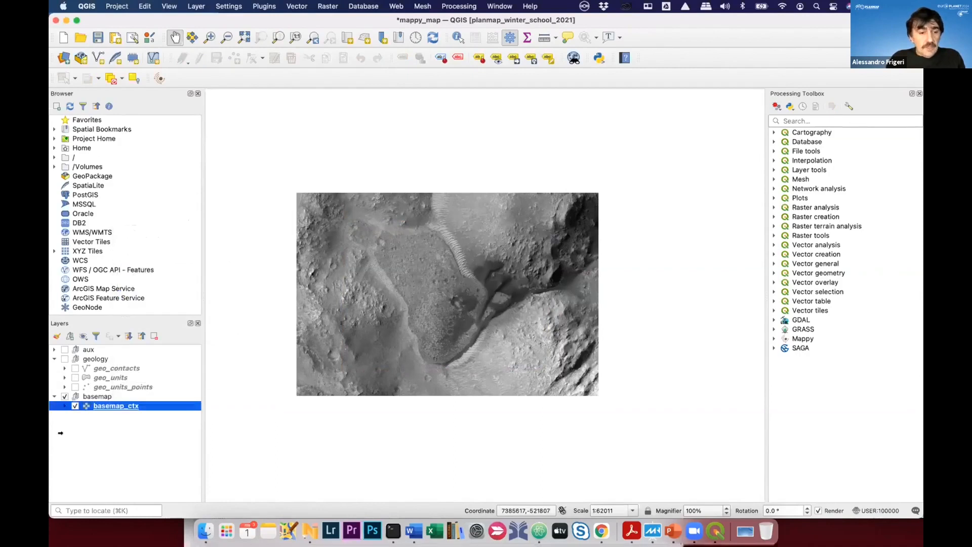
- Hide the basemap_ctx layer along with its group and collapse the basemap group
{"action": "left_click", "coordinate": [73, 406]}
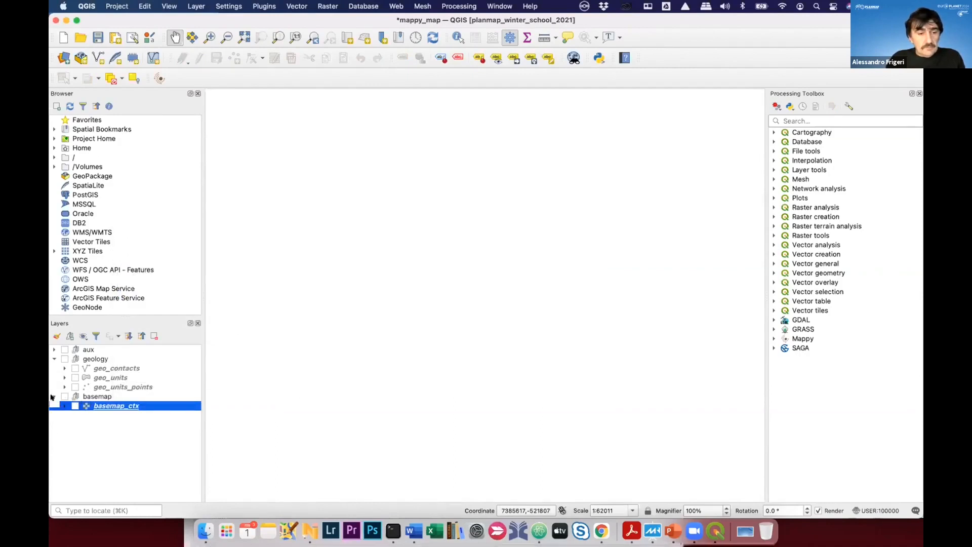
{"action": "left_click", "coordinate": [54, 396]}
{"action": "left_click", "coordinate": [196, 5]}
{"action": "left_click", "coordinate": [195, 5]}
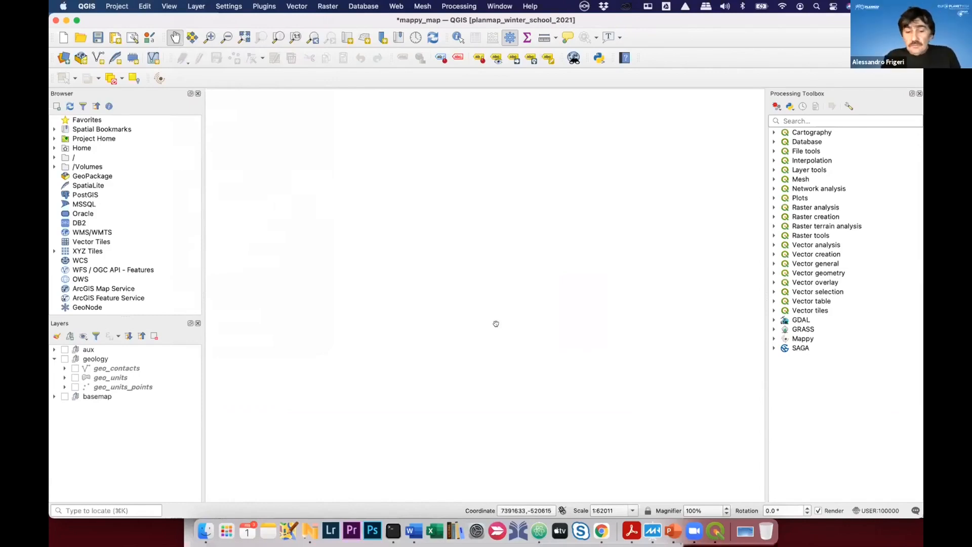
- Switch to Finder, place its window so the QGIS layer tree stays accessible, and open the gis_lesson folder
{"action": "left_click", "coordinate": [205, 530]}
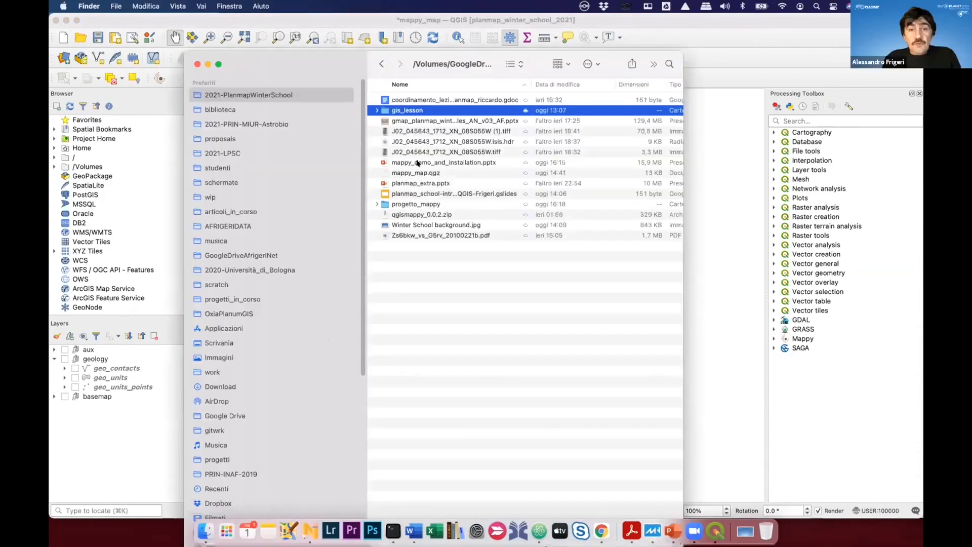
{"action": "key", "text": "Right"}
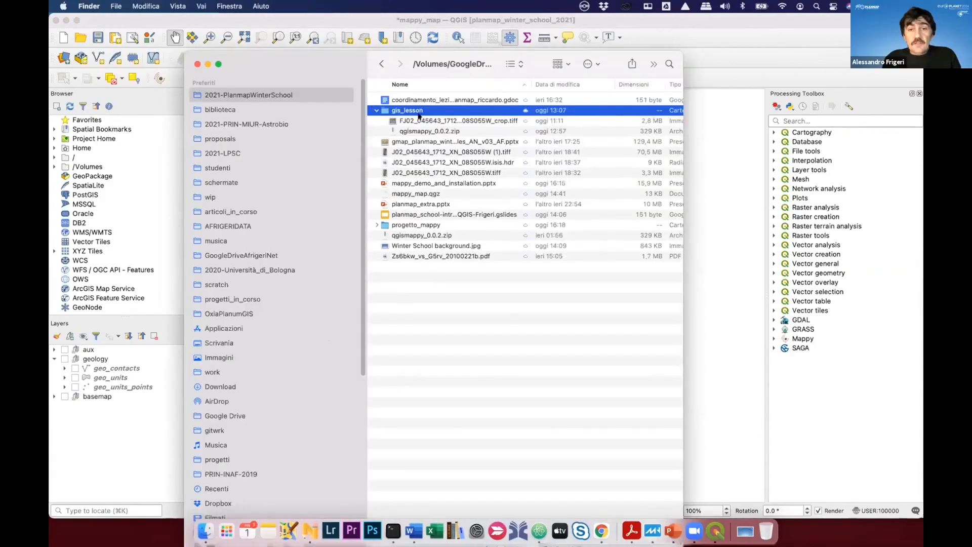
{"action": "key", "text": "Down"}
{"action": "left_click_drag", "start_coordinate": [337, 58], "coordinate": [276, 21]}
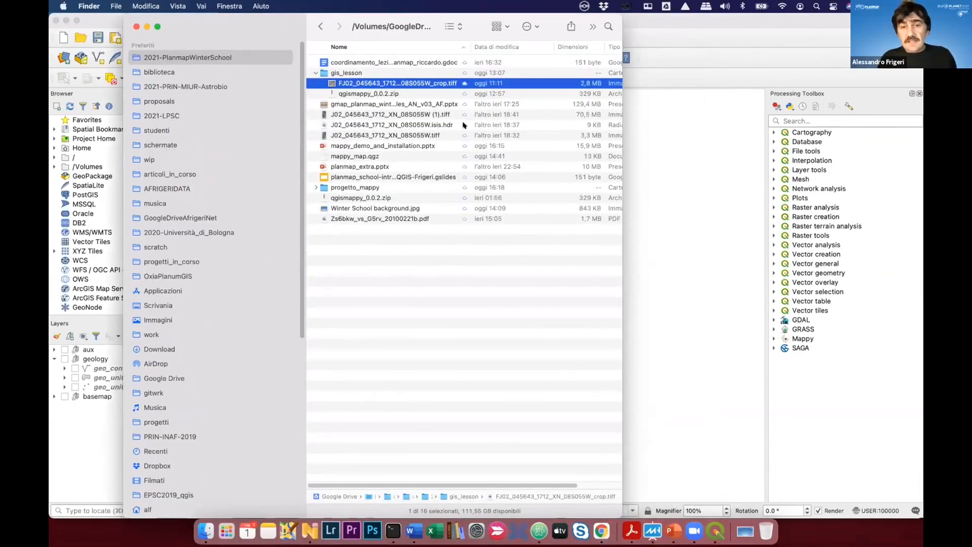
{"action": "left_click_drag", "start_coordinate": [261, 28], "coordinate": [624, 56]}
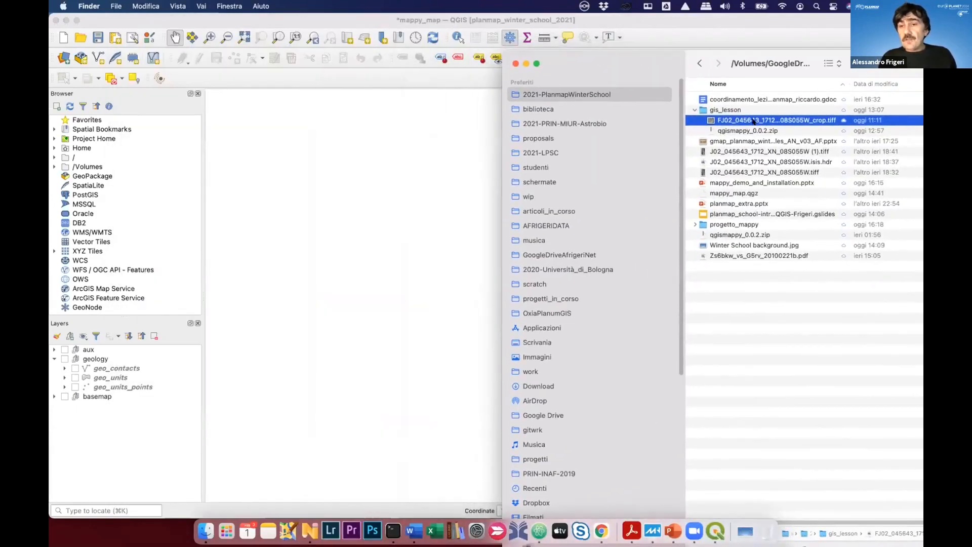
{"action": "double_click", "coordinate": [717, 108]}
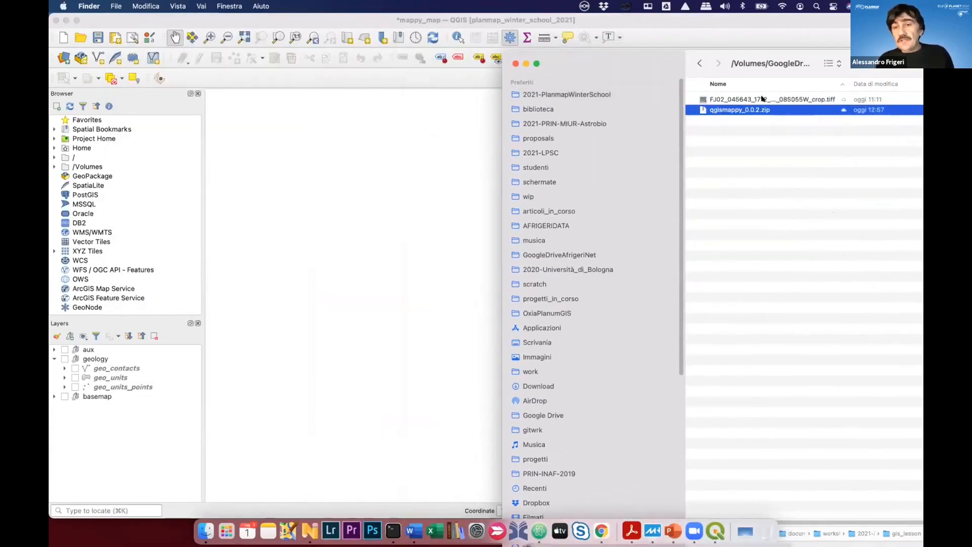
- Add the cropped raster FJ02_045643_1712_XN_08S055W_crop.tiff from the gis_lesson folder to the QGIS project's basemap group
{"action": "left_click", "coordinate": [738, 99]}
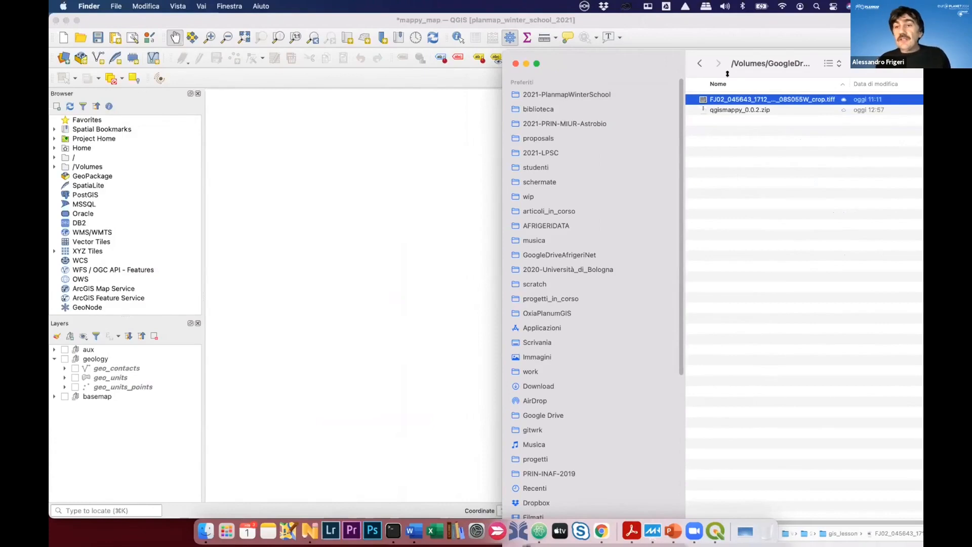
{"action": "left_click", "coordinate": [760, 98]}
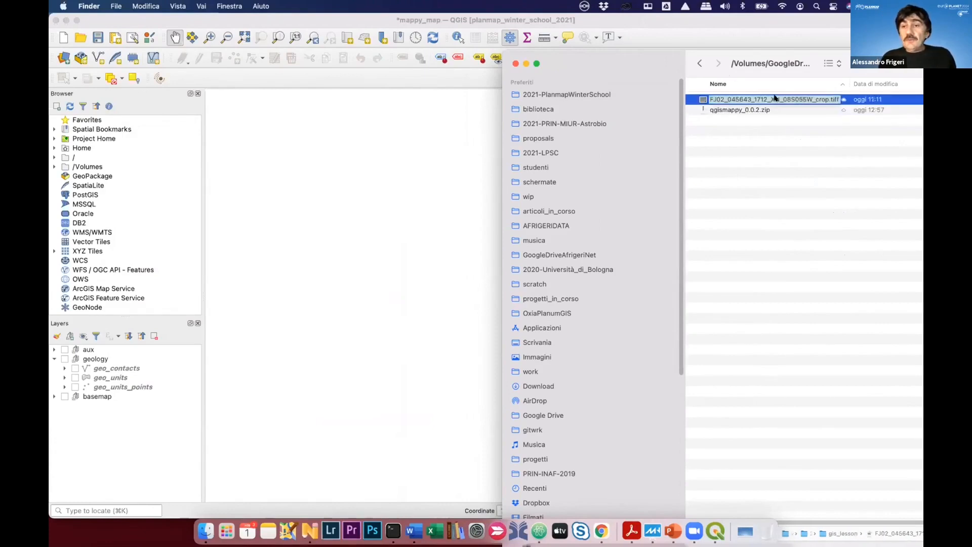
{"action": "left_click", "coordinate": [718, 137]}
{"action": "left_click_drag", "start_coordinate": [704, 99], "coordinate": [367, 208]}
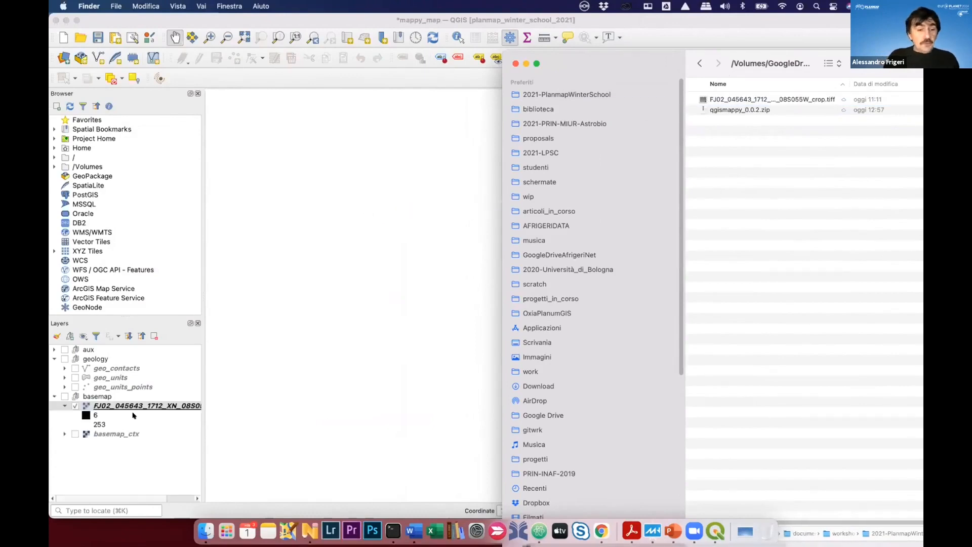
- Zoom the map to the newly added cropped raster and make the basemap group visible
{"action": "right_click", "coordinate": [147, 403]}
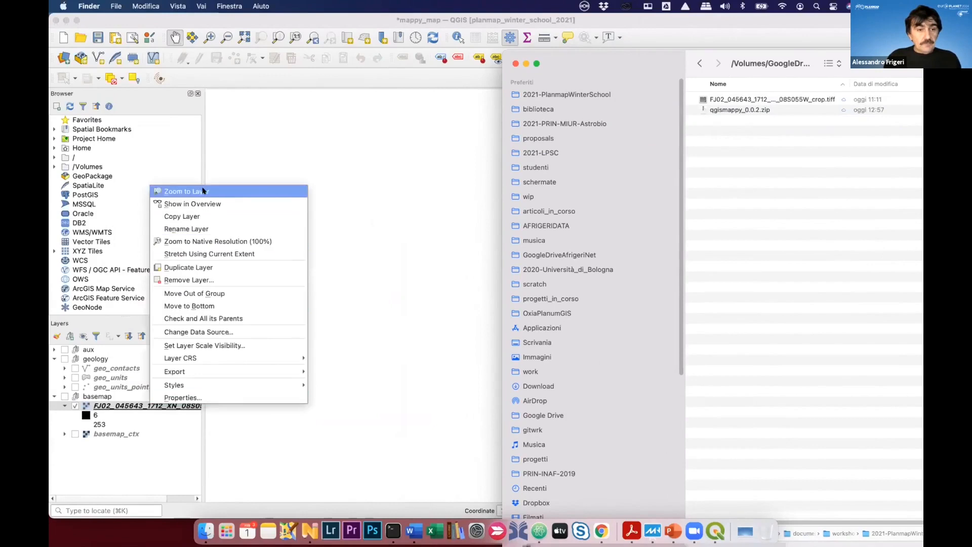
{"action": "left_click", "coordinate": [202, 190]}
{"action": "left_click", "coordinate": [64, 396]}
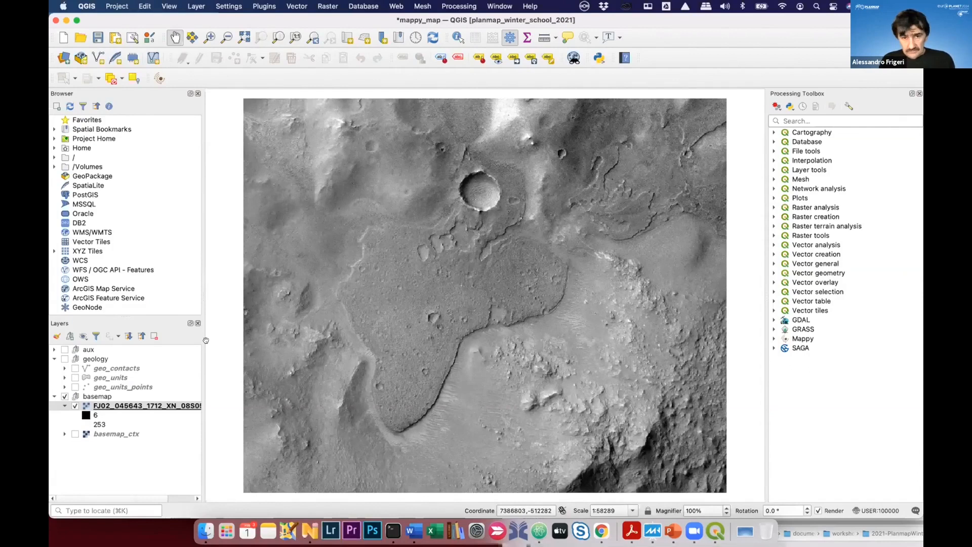
- Examine the cropped raster's terrain on the map, from its full extent down to the edge of the dark, cratered unit
{"action": "left_click", "coordinate": [105, 398]}
{"action": "left_click", "coordinate": [105, 405]}
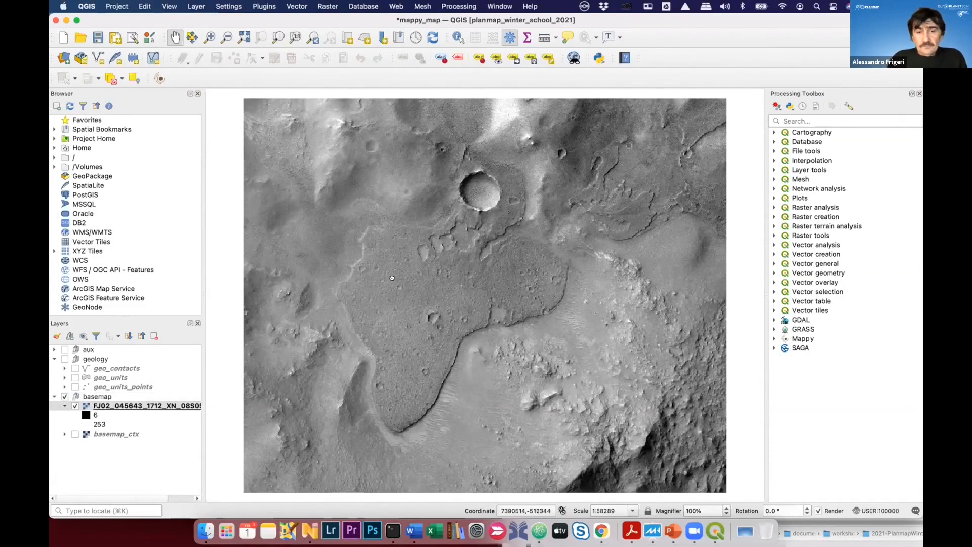
{"action": "left_click_drag", "start_coordinate": [482, 344], "coordinate": [482, 277]}
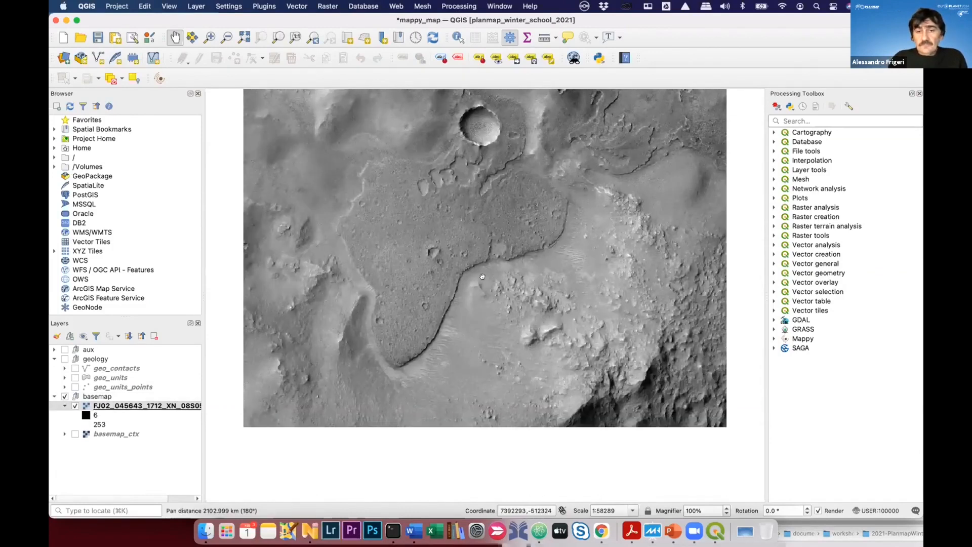
{"action": "left_click_drag", "start_coordinate": [401, 265], "coordinate": [413, 299]}
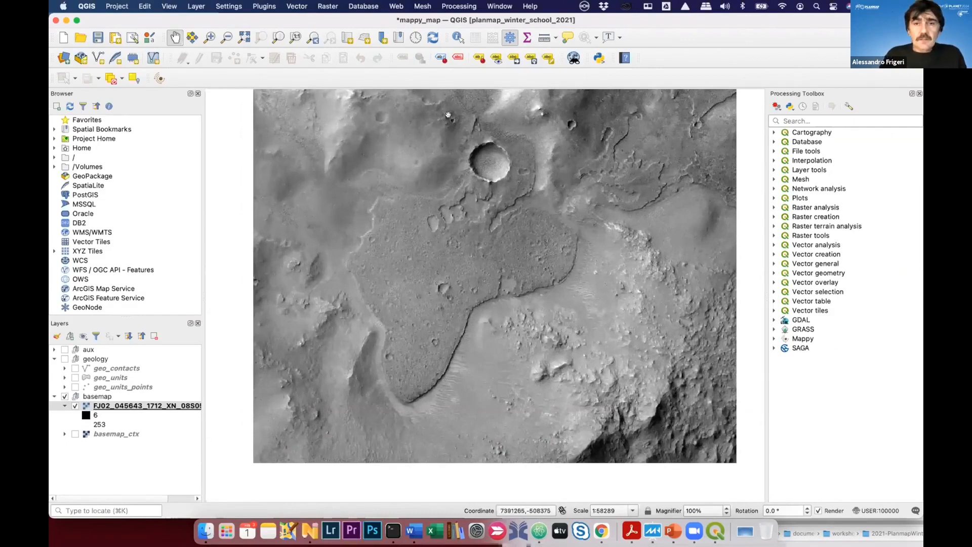
{"action": "left_click_drag", "start_coordinate": [414, 274], "coordinate": [400, 294]}
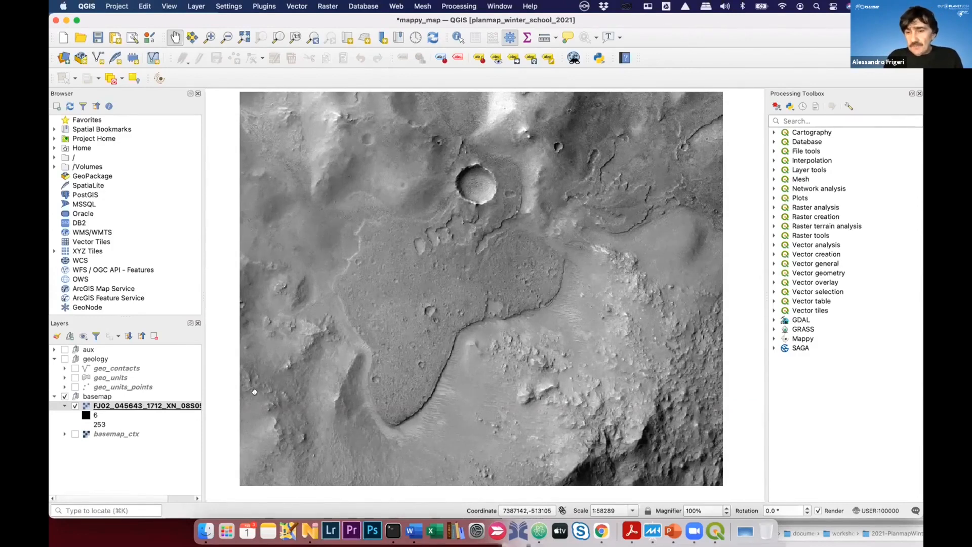
{"action": "scroll", "coordinate": [360, 376], "scroll_direction": "down", "scroll_amount": 1}
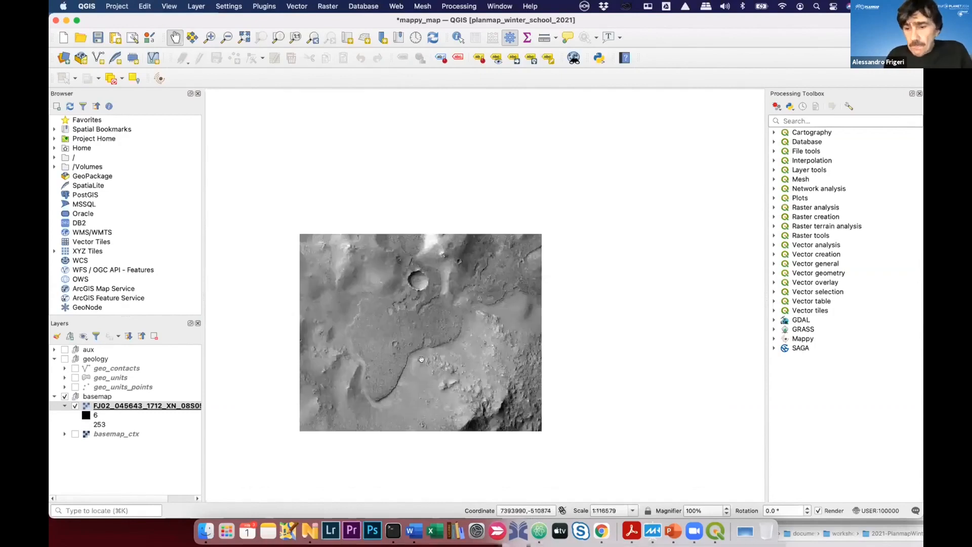
{"action": "scroll", "coordinate": [421, 360], "scroll_direction": "up", "scroll_amount": 2}
{"action": "left_click_drag", "start_coordinate": [422, 358], "coordinate": [420, 225]}
{"action": "left_click", "coordinate": [99, 397]}
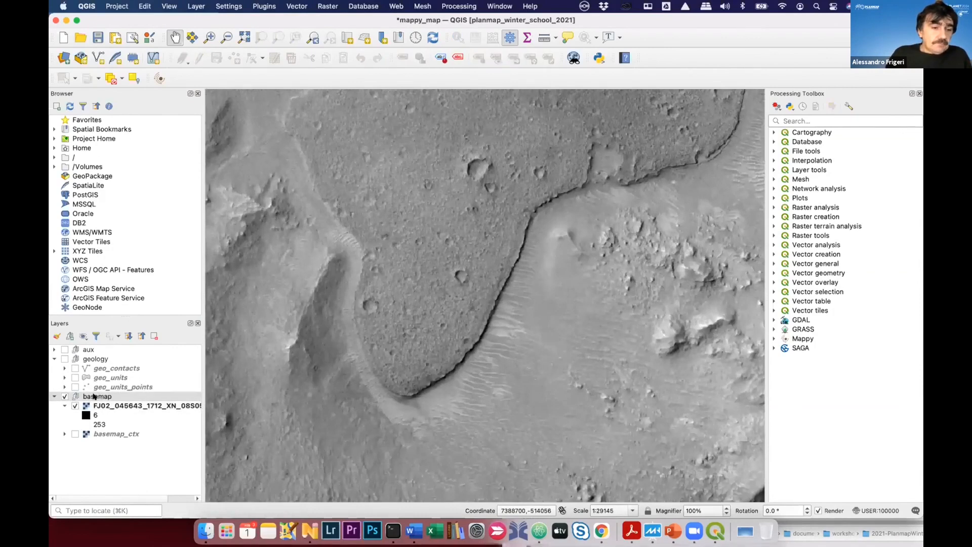
- Select the geology group and start a new temporary scratch layer named contact_school
{"action": "left_click", "coordinate": [95, 358]}
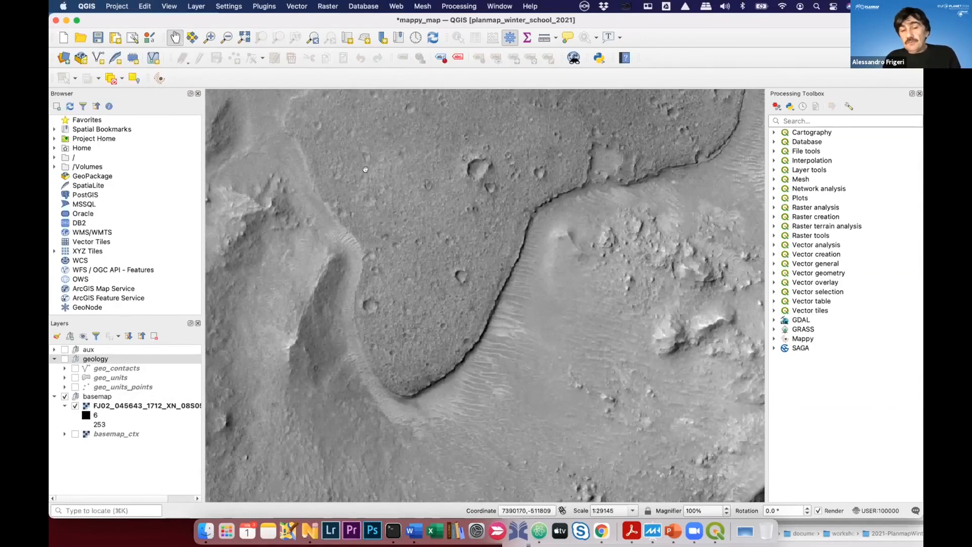
{"action": "left_click_drag", "start_coordinate": [362, 220], "coordinate": [394, 244]}
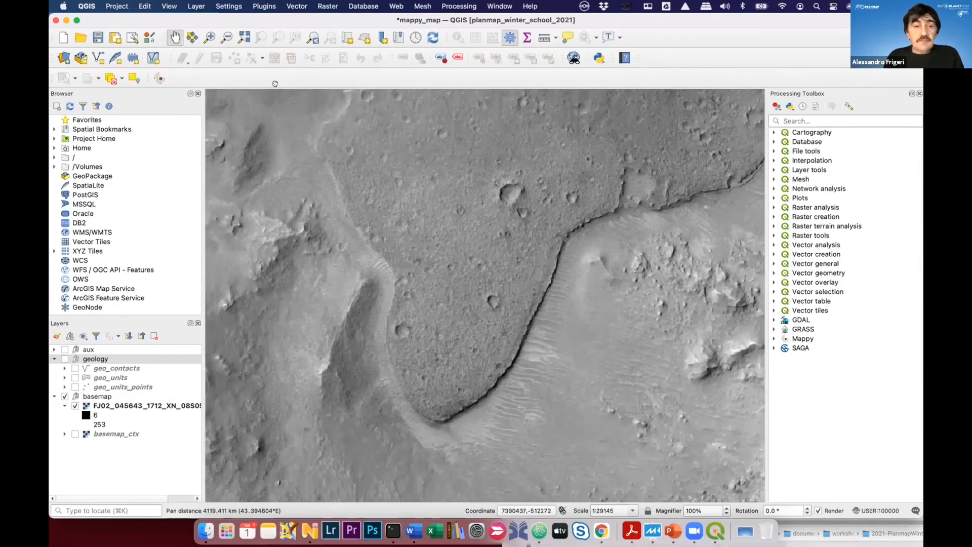
{"action": "left_click", "coordinate": [196, 7]}
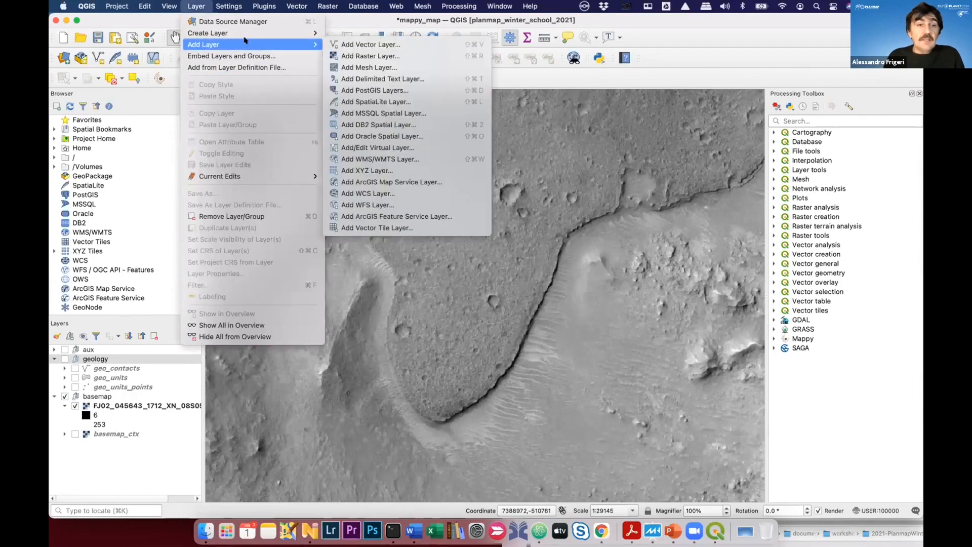
{"action": "mouse_move", "coordinate": [317, 33]}
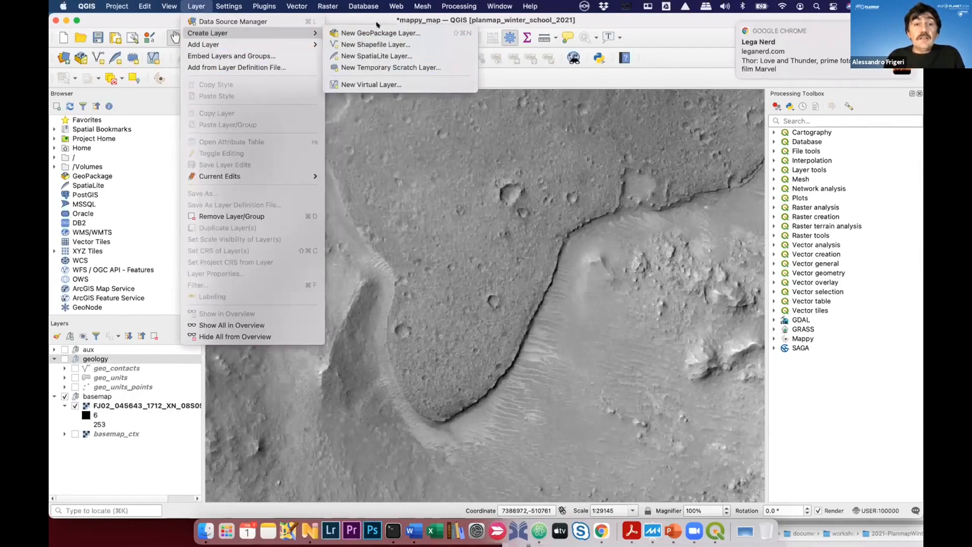
{"action": "left_click", "coordinate": [380, 69]}
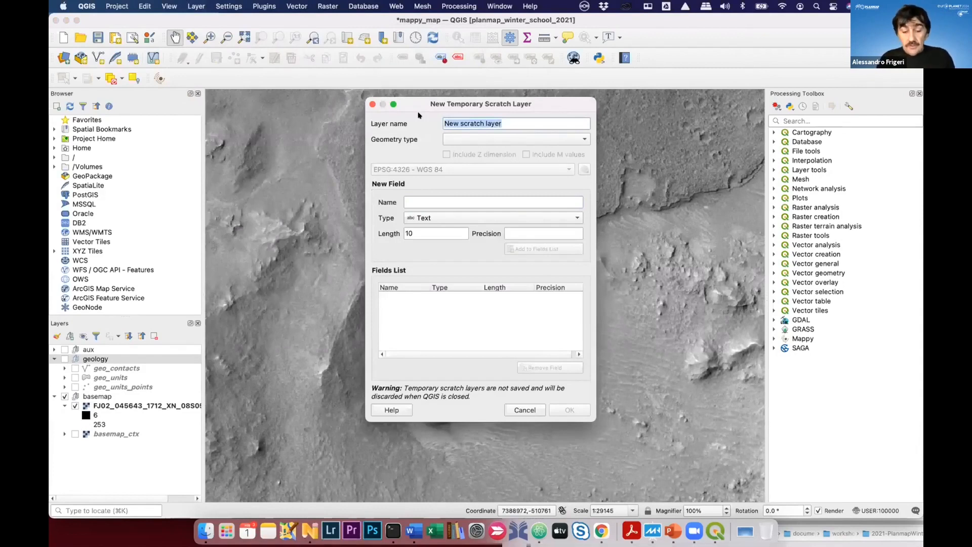
{"action": "type", "text": "sc"}
{"action": "key", "text": "BackSpace"}
{"action": "key", "text": "BackSpace"}
{"action": "type", "text": "contact_"}
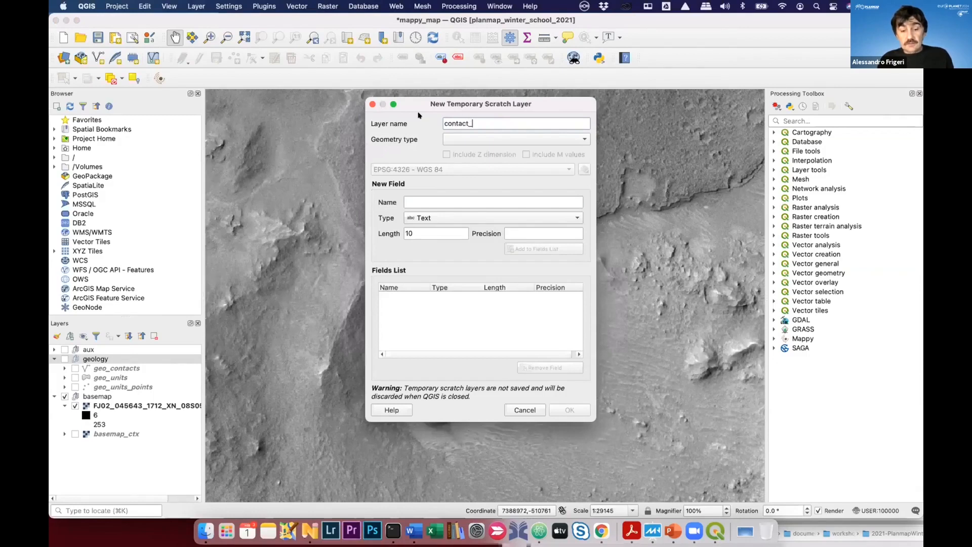
{"action": "type", "text": "schoo"}
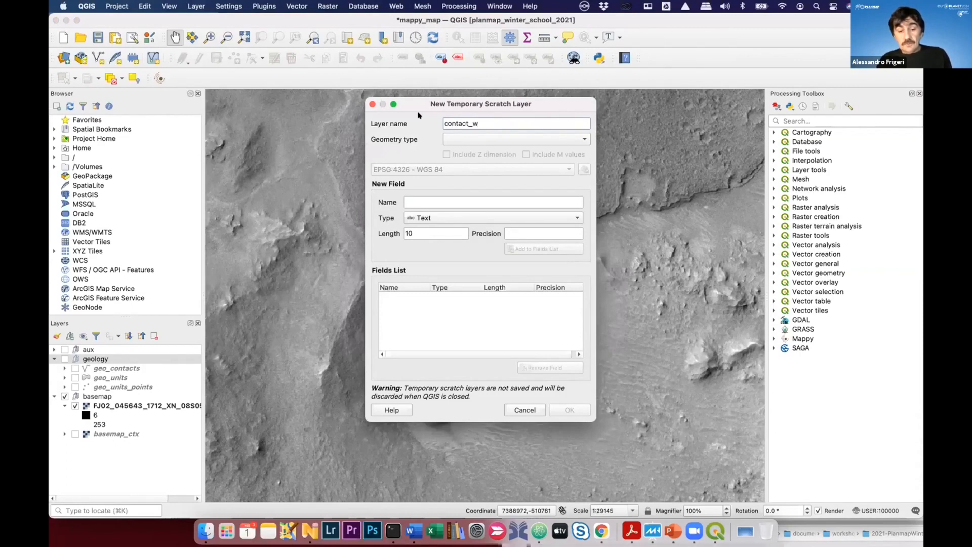
{"action": "type", "text": "school"}
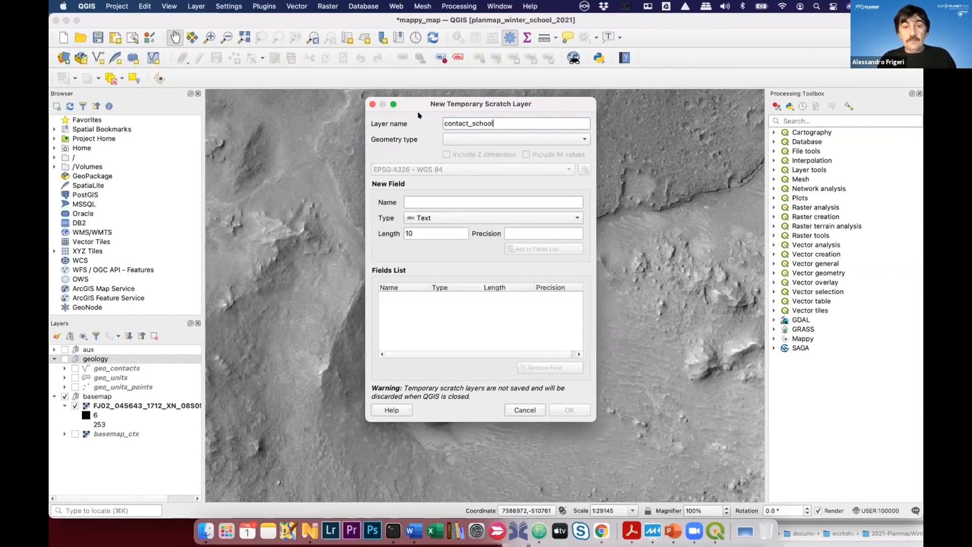
- Set the scratch layer's geometry type to LineString and its coordinate system to the project CRS, USER:100000 - Mars EQC 180
{"action": "left_click", "coordinate": [467, 139]}
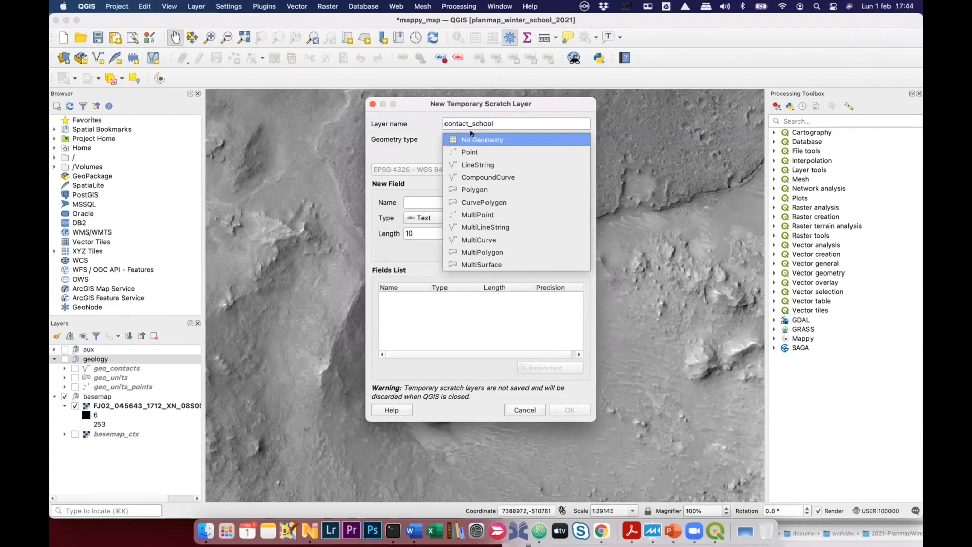
{"action": "left_click", "coordinate": [489, 163]}
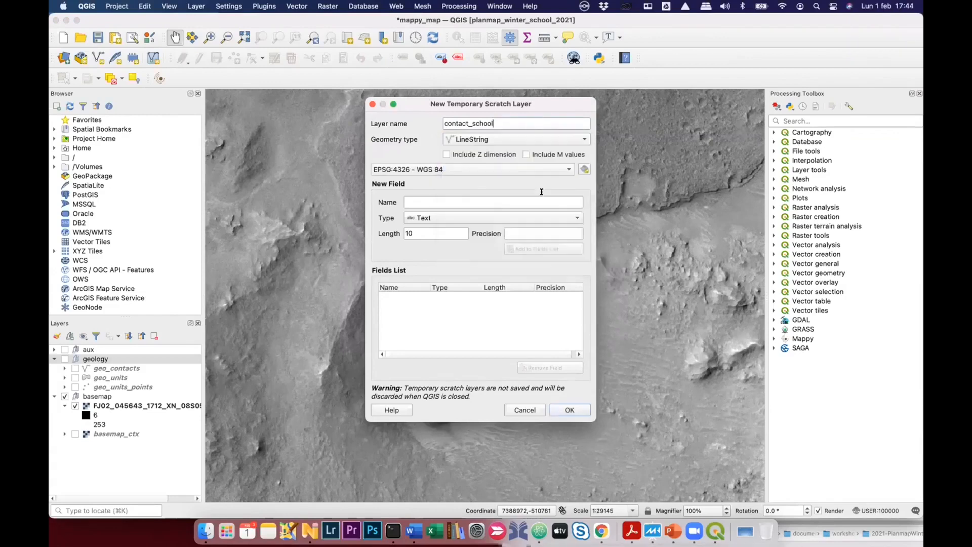
{"action": "left_click", "coordinate": [451, 170]}
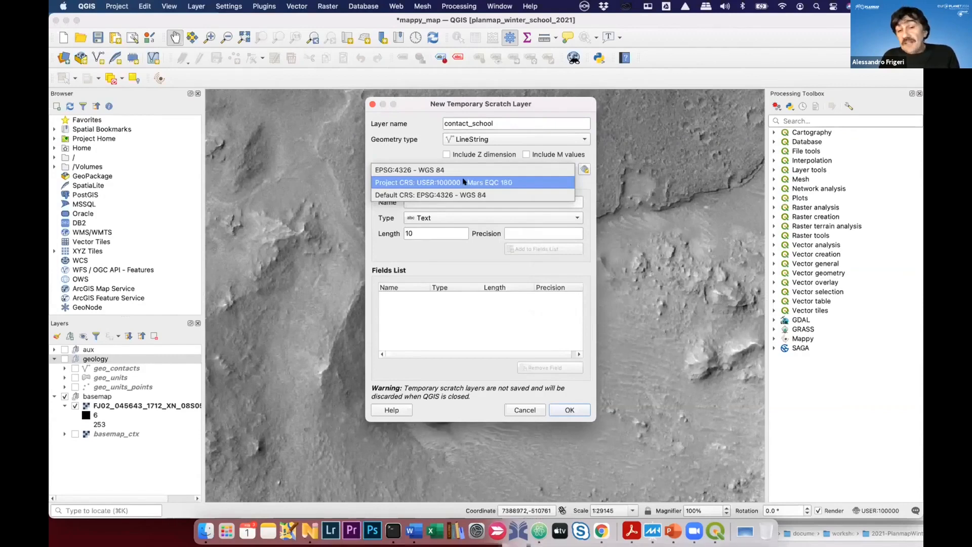
{"action": "left_click", "coordinate": [464, 181]}
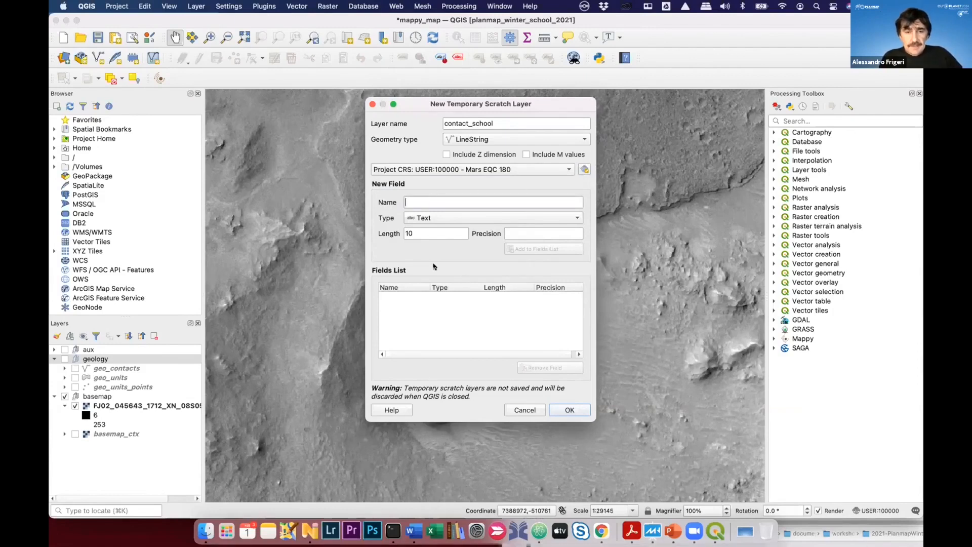
- Add a text field named type with length 10 and create the contact_school scratch layer
{"action": "type", "text": "type"}
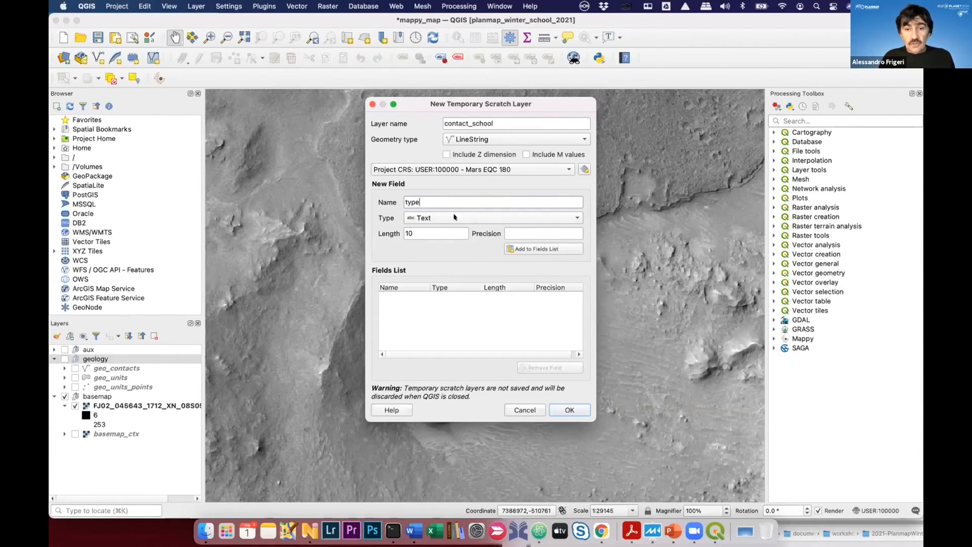
{"action": "left_click", "coordinate": [526, 248]}
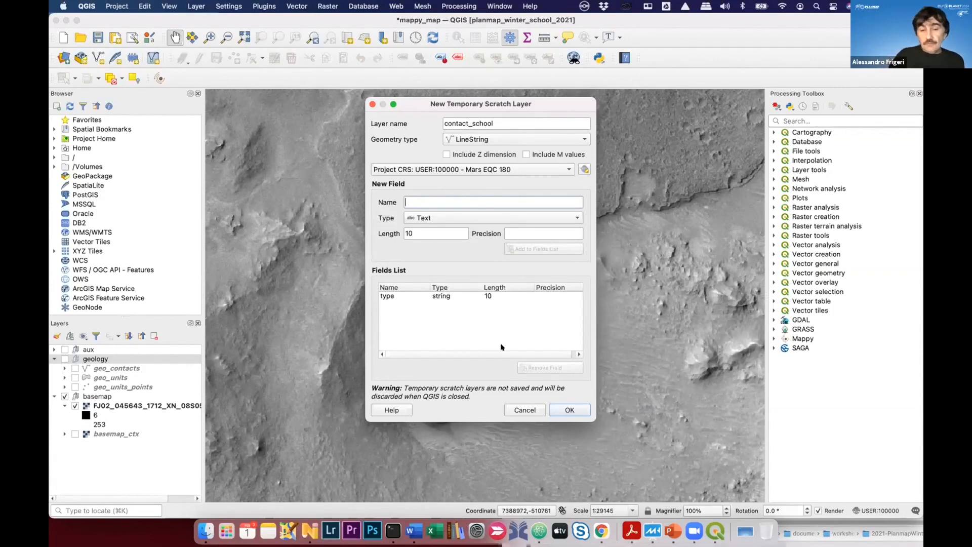
{"action": "left_click", "coordinate": [570, 410]}
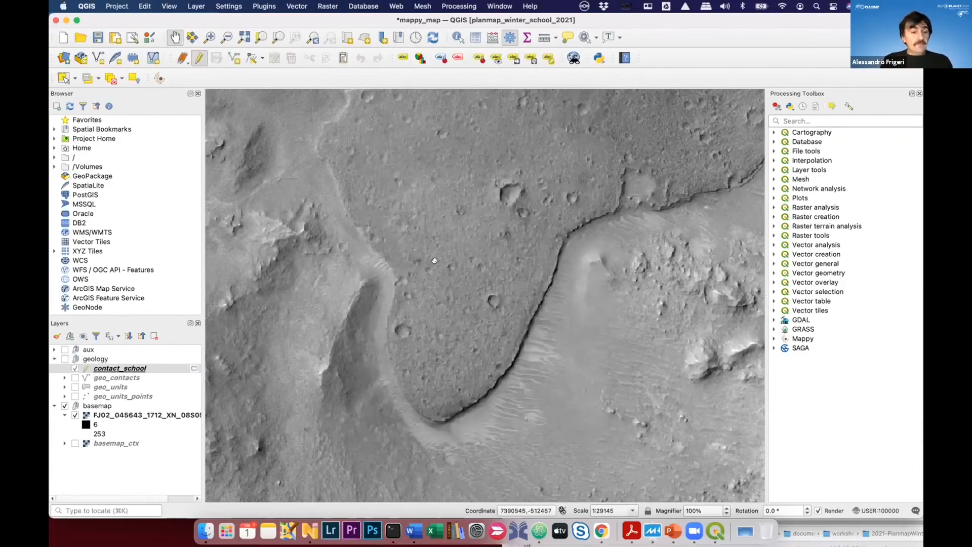
- Make the geology group visible and collapse it in the layer tree
{"action": "left_click", "coordinate": [62, 360]}
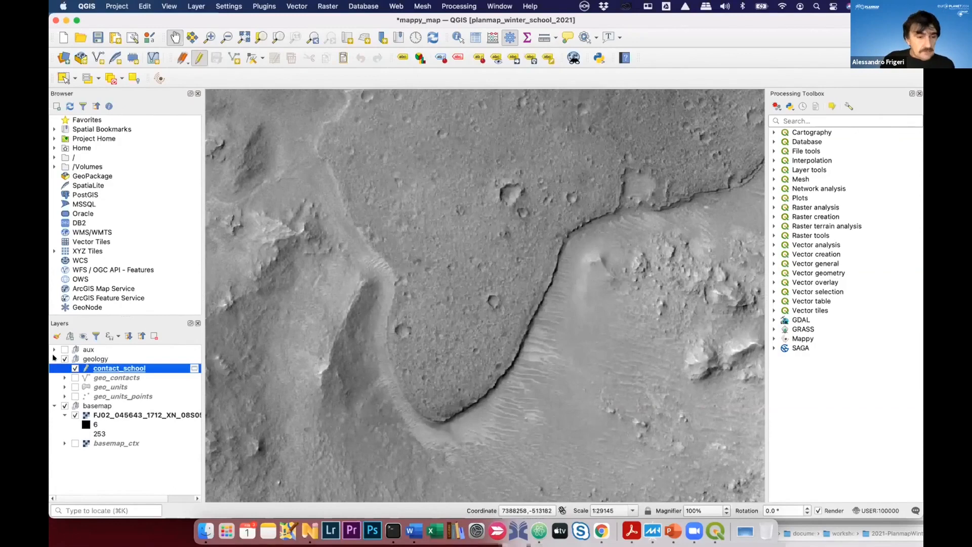
{"action": "left_click", "coordinate": [54, 359]}
{"action": "left_click", "coordinate": [93, 369]}
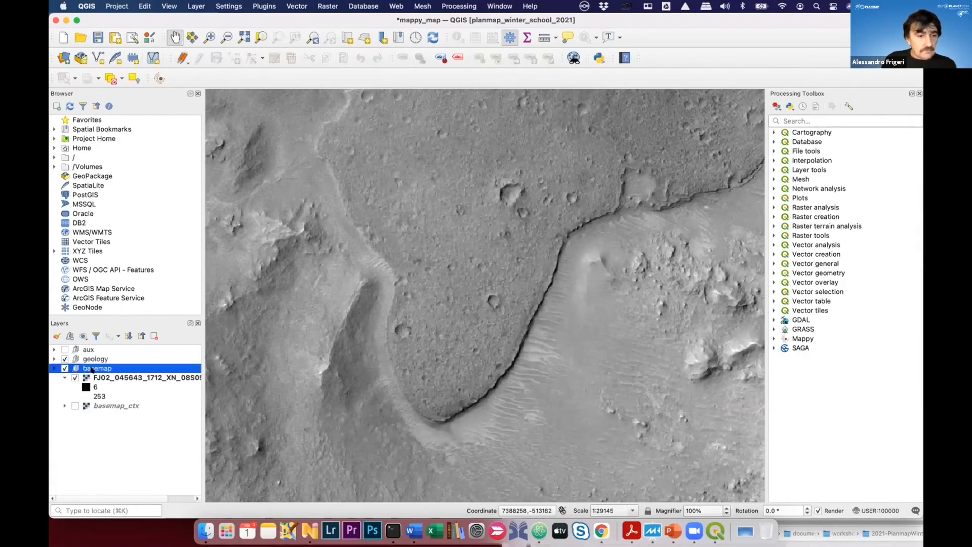
- Add a new top-level layer group named exercise, outside the basemap group
{"action": "left_click", "coordinate": [85, 438]}
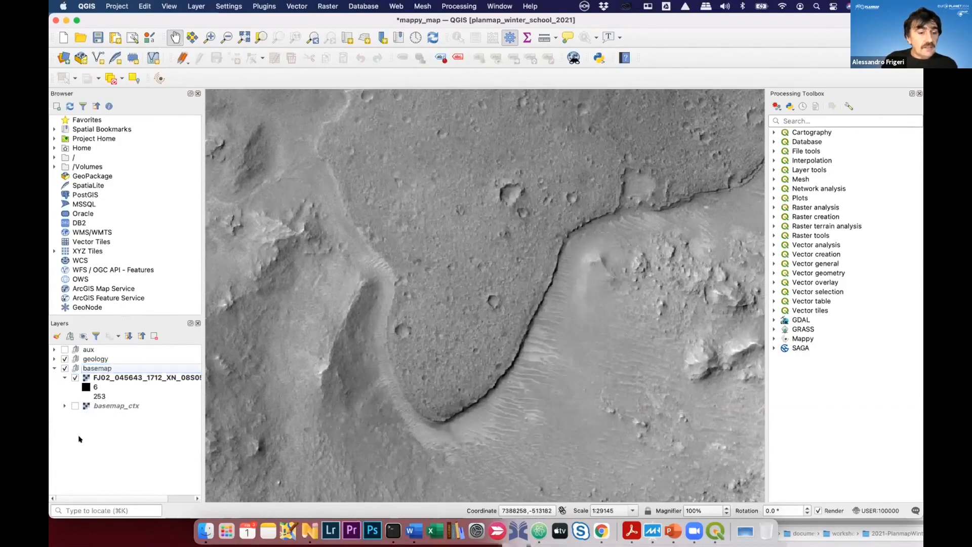
{"action": "right_click", "coordinate": [85, 438]}
{"action": "left_click", "coordinate": [96, 443]}
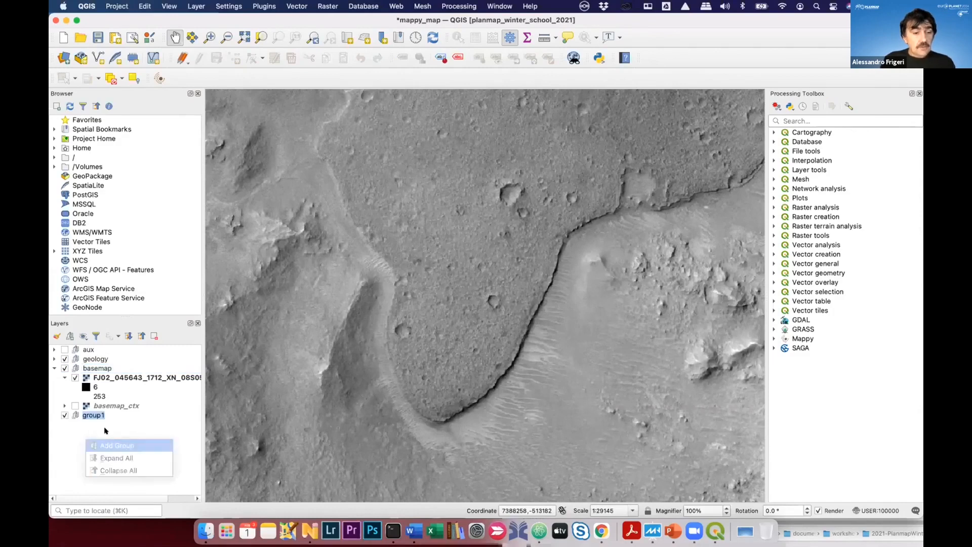
{"action": "type", "text": "e"}
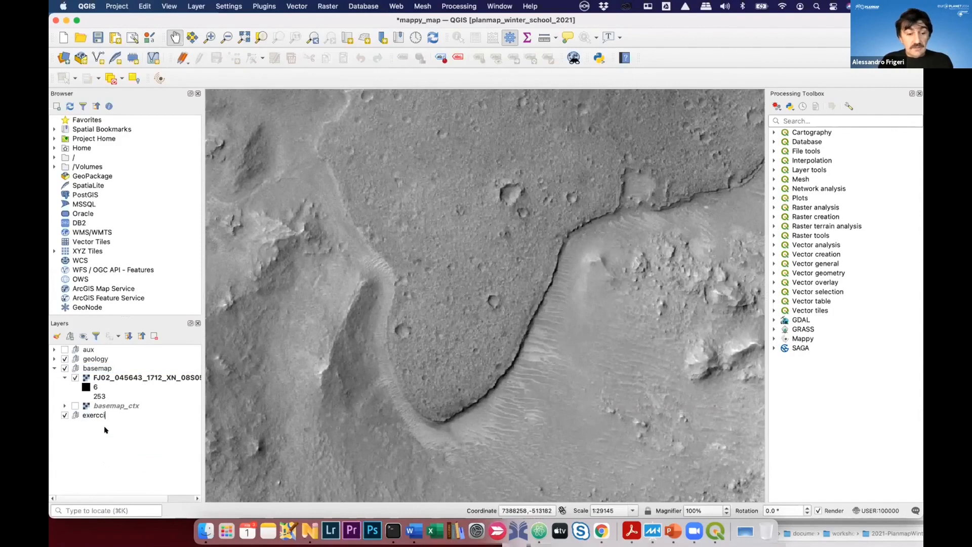
{"action": "type", "text": "xercc"}
{"action": "key", "text": "BackSpace"}
{"action": "type", "text": "i"}
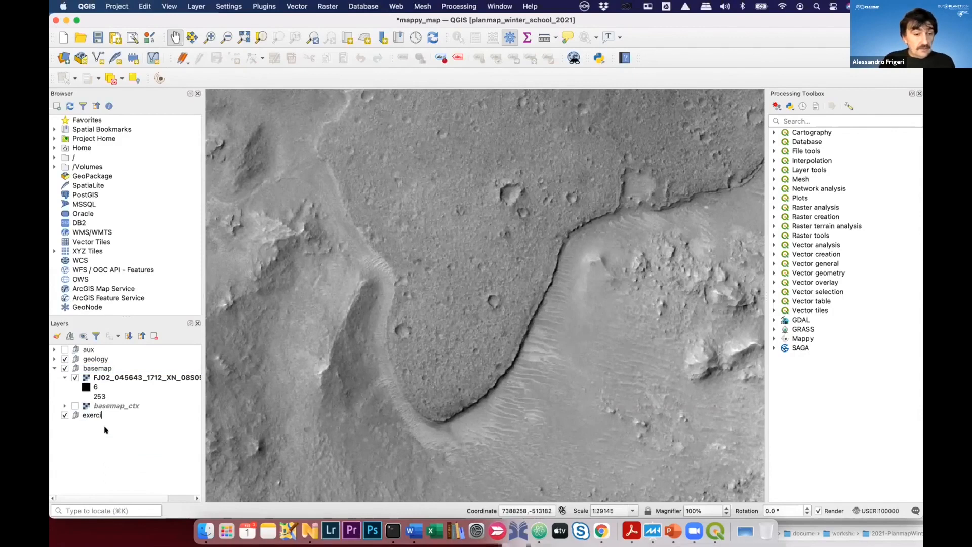
{"action": "key", "text": "Return"}
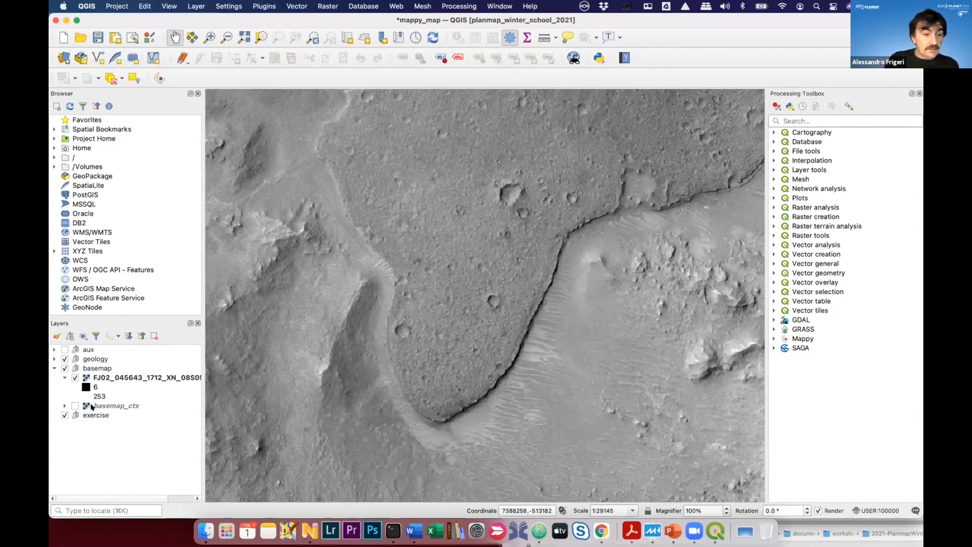
- Move the exercise group to the head of the layer tree, above the aux group
{"action": "left_click", "coordinate": [93, 413]}
{"action": "left_click_drag", "start_coordinate": [92, 414], "coordinate": [101, 348]}
{"action": "left_click", "coordinate": [94, 369]}
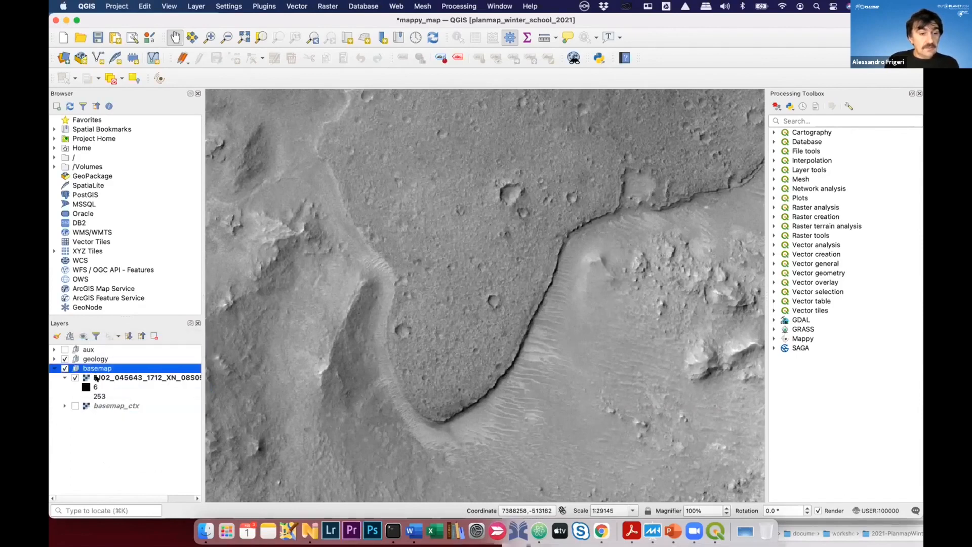
{"action": "left_click", "coordinate": [61, 349]}
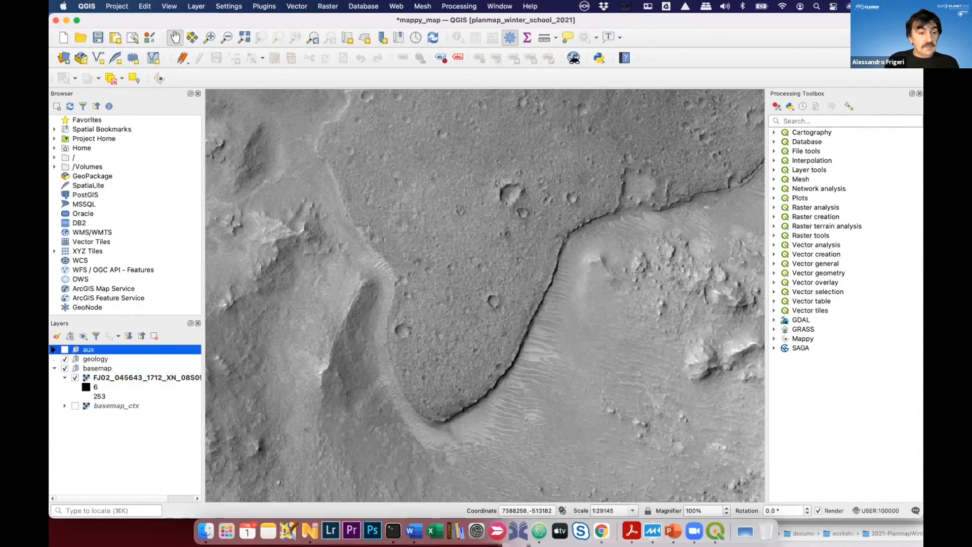
{"action": "left_click", "coordinate": [54, 349]}
{"action": "left_click", "coordinate": [95, 370]}
{"action": "left_click_drag", "start_coordinate": [98, 355], "coordinate": [57, 357]}
{"action": "left_click", "coordinate": [54, 358]}
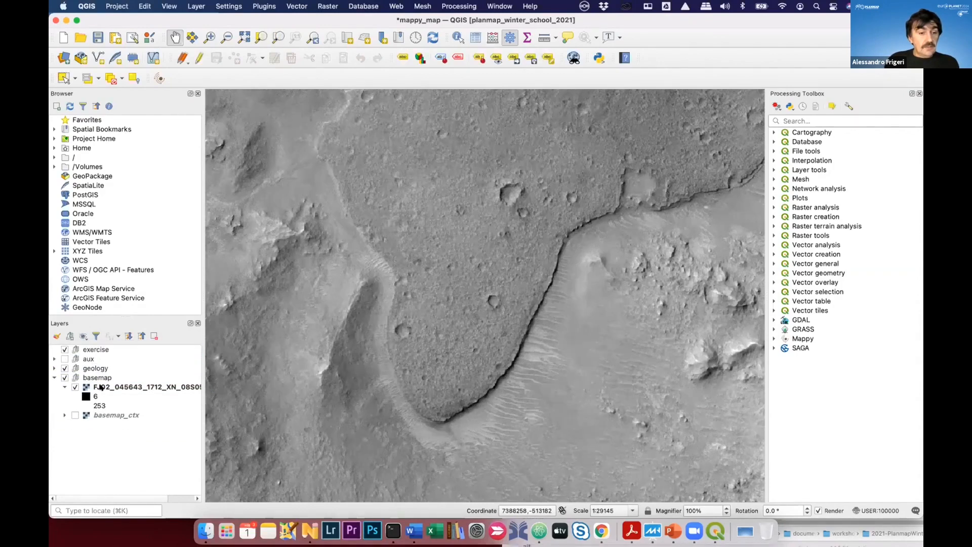
- Expand the geology group, move the contact_school layer from it into the exercise group, and keep that layer selected
{"action": "left_click", "coordinate": [101, 387]}
{"action": "left_click", "coordinate": [94, 378]}
{"action": "left_click", "coordinate": [85, 362]}
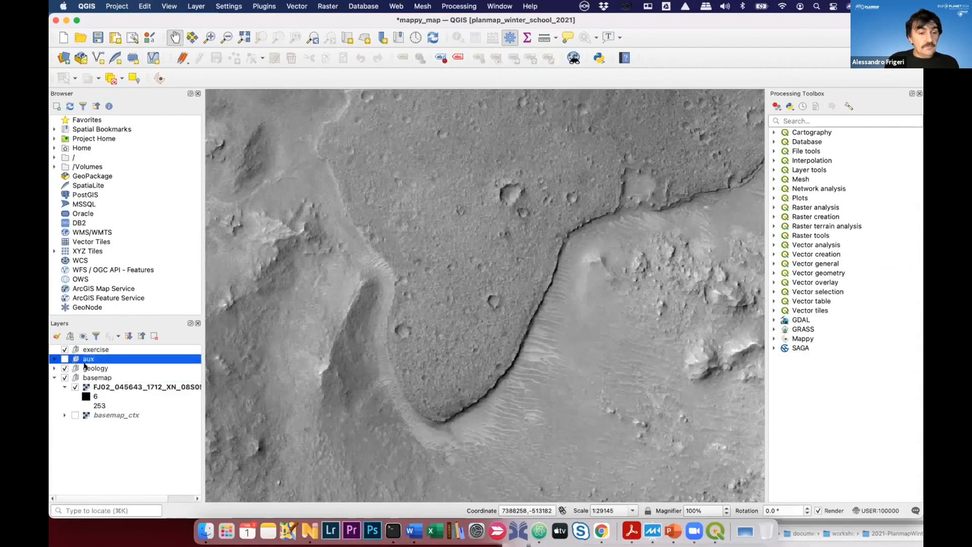
{"action": "left_click", "coordinate": [55, 359]}
{"action": "left_click", "coordinate": [55, 359]}
{"action": "left_click", "coordinate": [52, 370]}
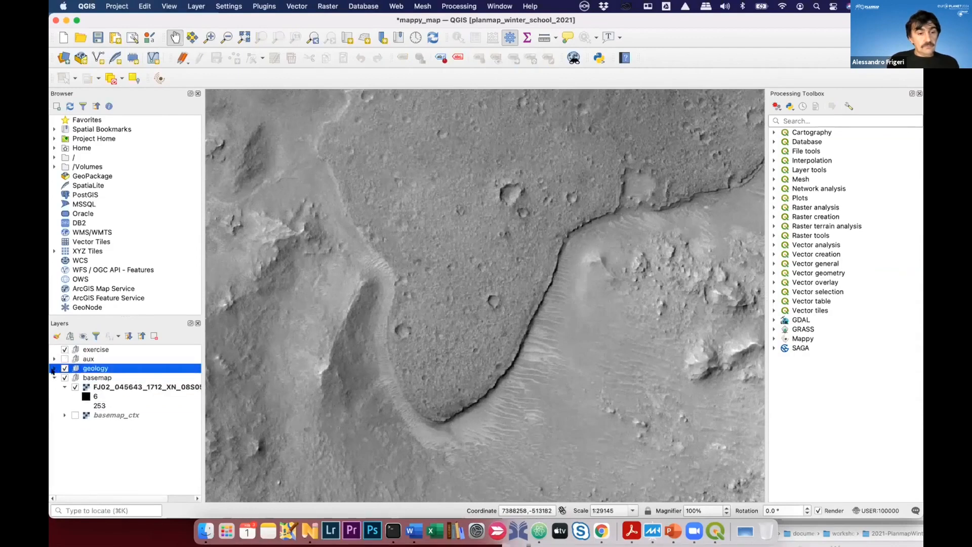
{"action": "left_click", "coordinate": [55, 368]}
{"action": "left_click", "coordinate": [109, 377]}
{"action": "key", "text": "Down"}
{"action": "key", "text": "Down"}
{"action": "key", "text": "Down"}
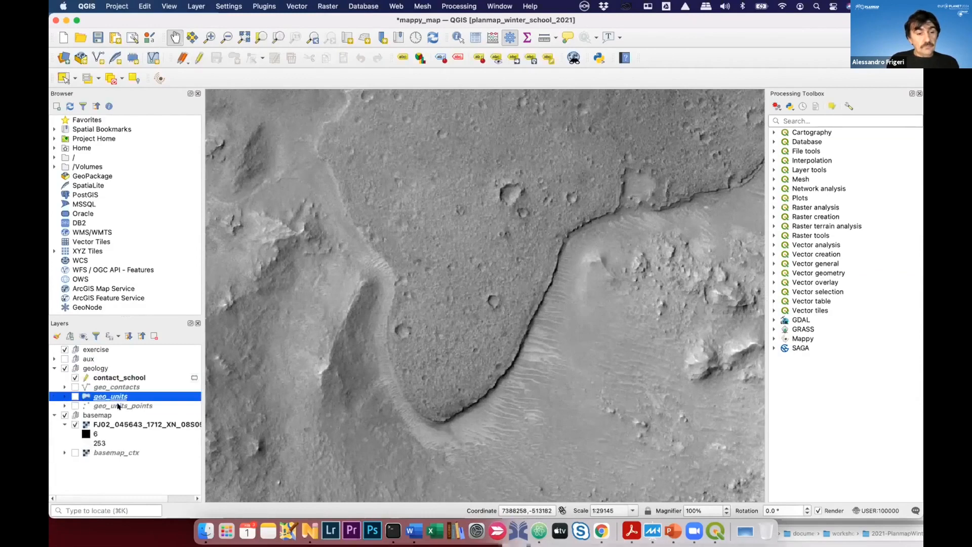
{"action": "left_click_drag", "start_coordinate": [117, 381], "coordinate": [87, 353]}
{"action": "left_click", "coordinate": [96, 359]}
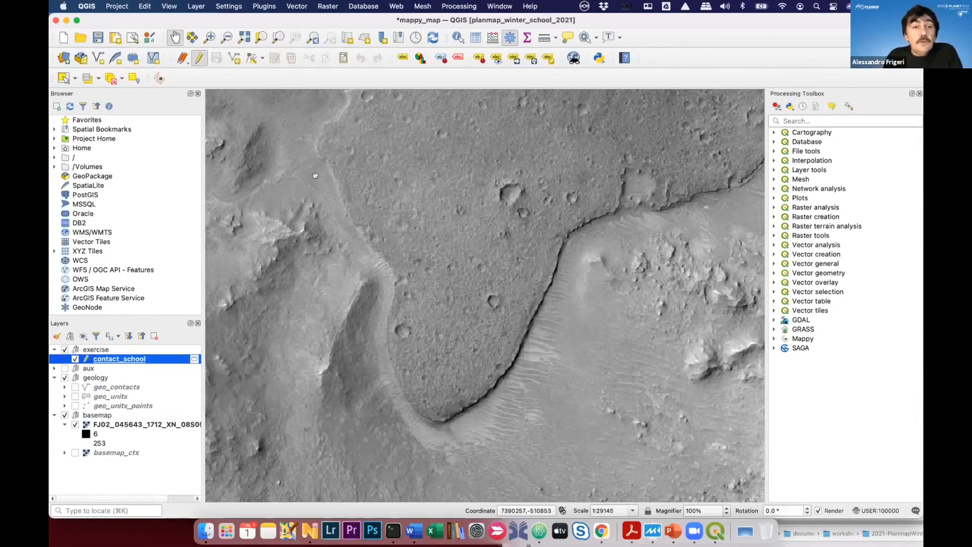
- Activate line feature digitizing on contact_school and set the map scale to 1:25000
{"action": "left_click", "coordinate": [234, 58]}
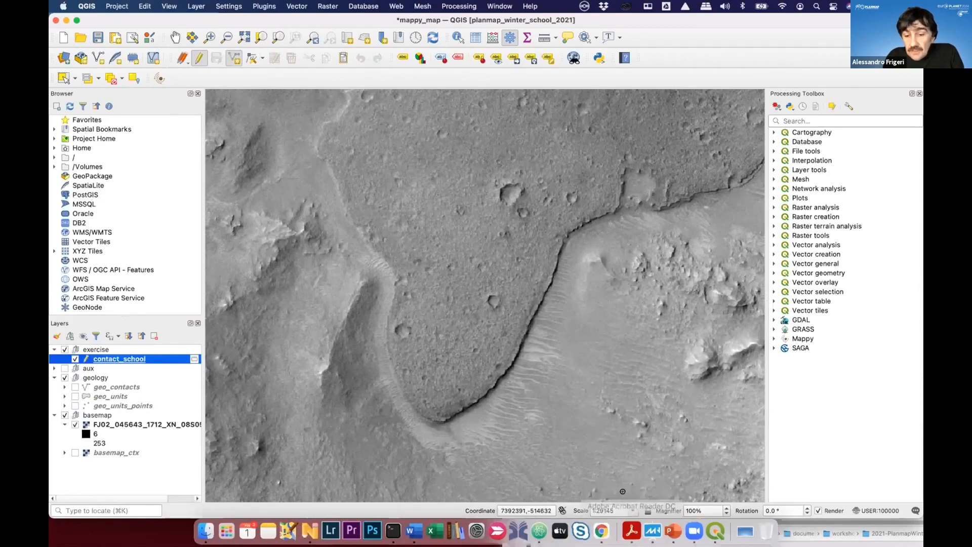
{"action": "left_click", "coordinate": [629, 511]}
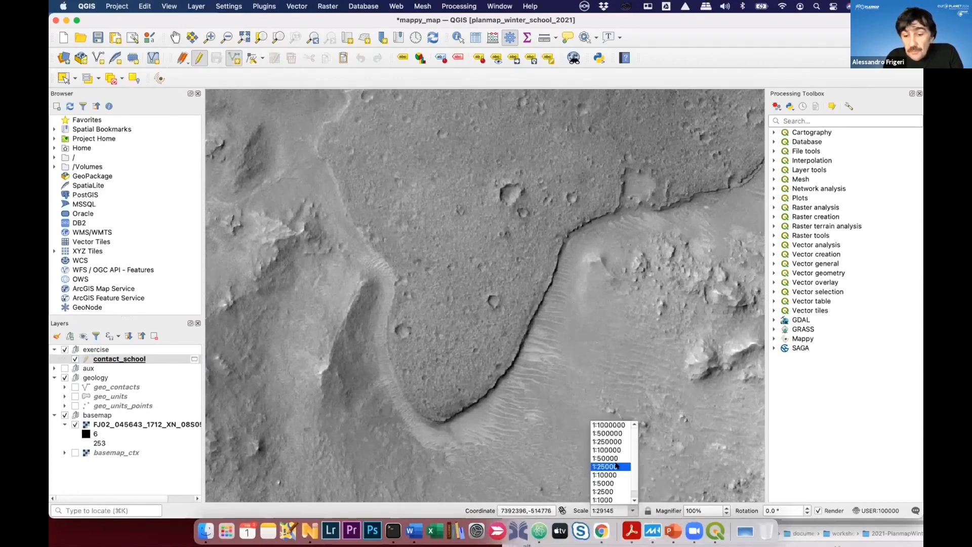
{"action": "left_click", "coordinate": [610, 467]}
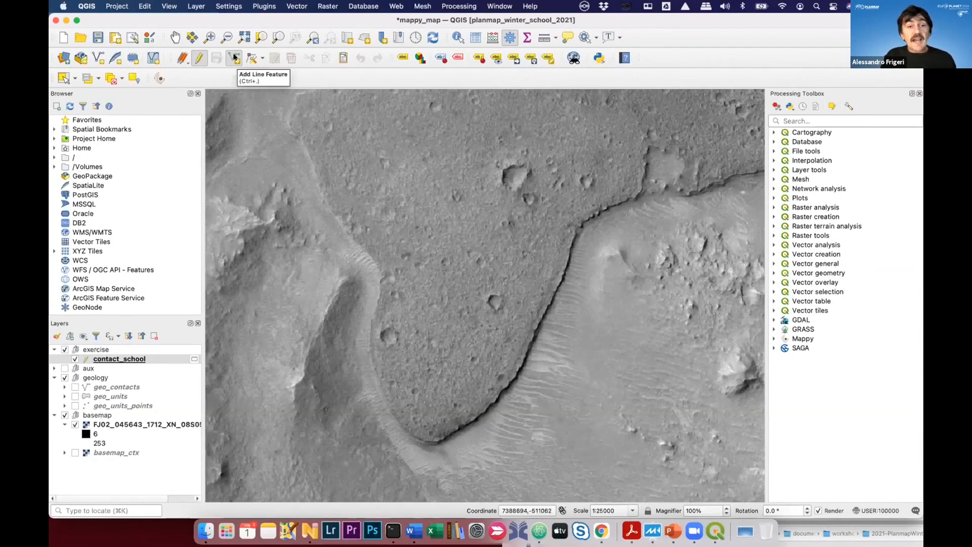
- Digitize a contact line along the western edge of the dark cratered unit, down towards its southern tip
{"action": "left_click", "coordinate": [234, 58]}
{"action": "left_click", "coordinate": [327, 206]}
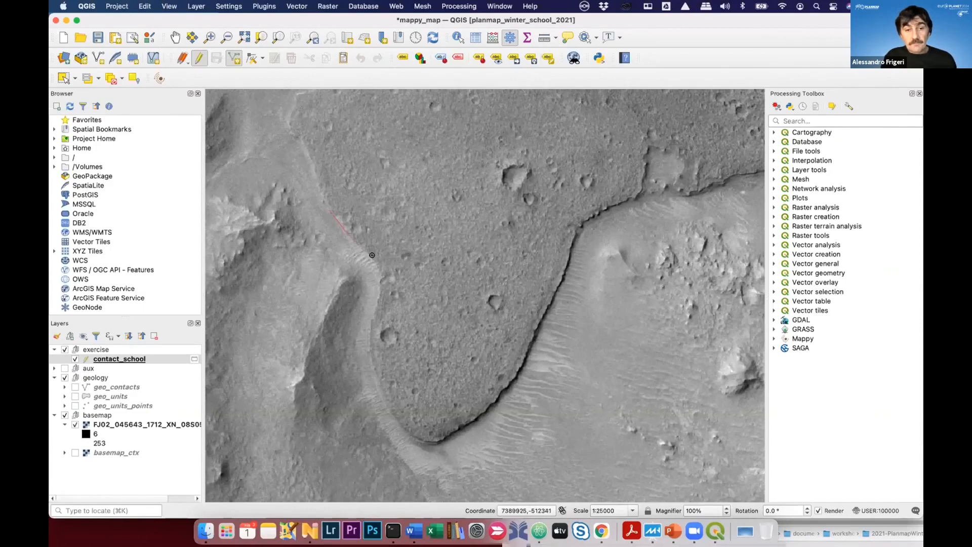
{"action": "left_click", "coordinate": [379, 280]}
{"action": "left_click", "coordinate": [379, 294]}
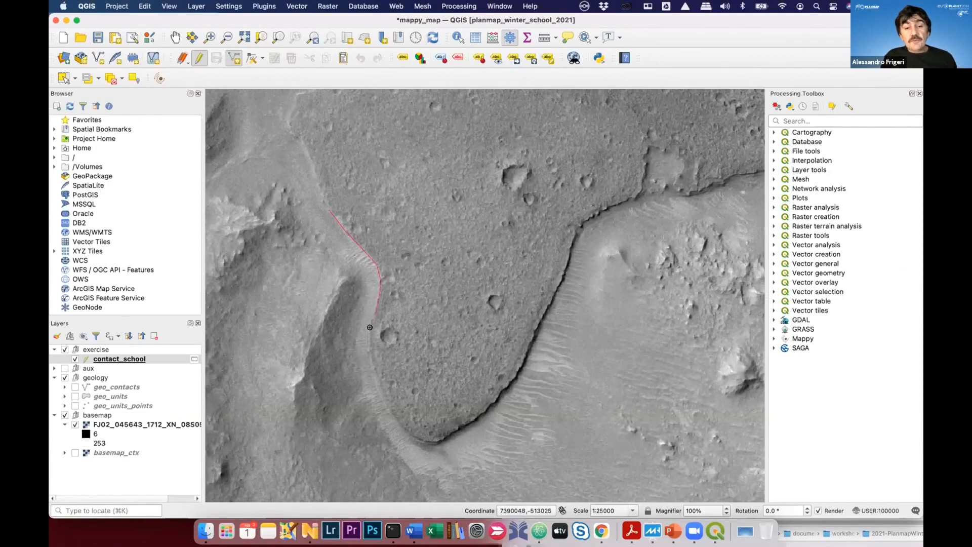
{"action": "left_click", "coordinate": [370, 364]}
{"action": "left_click", "coordinate": [380, 399]}
{"action": "left_click", "coordinate": [398, 425]}
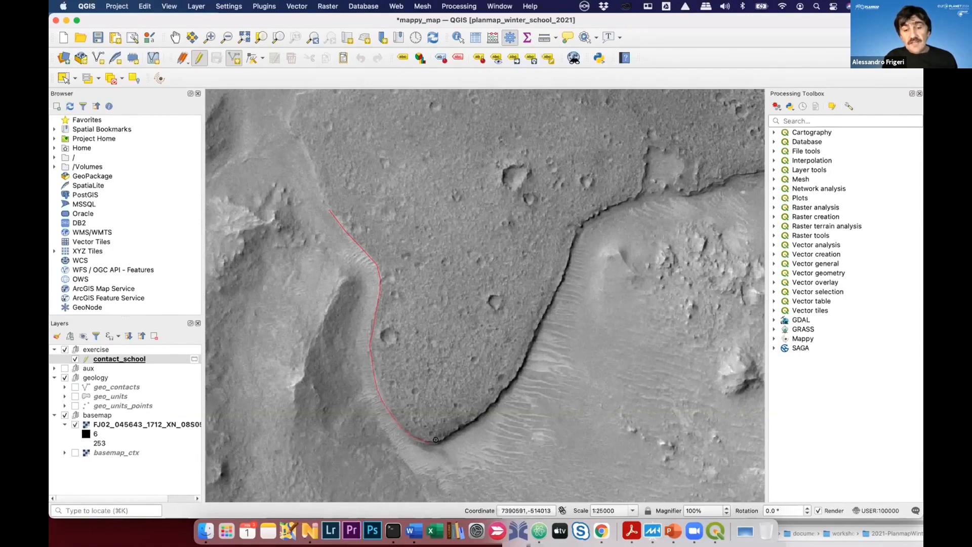
- Continue the contact line up the unit's eastern edge to the bend and finish it with the type accurate
{"action": "scroll", "coordinate": [456, 431], "scroll_direction": "down", "scroll_amount": 1}
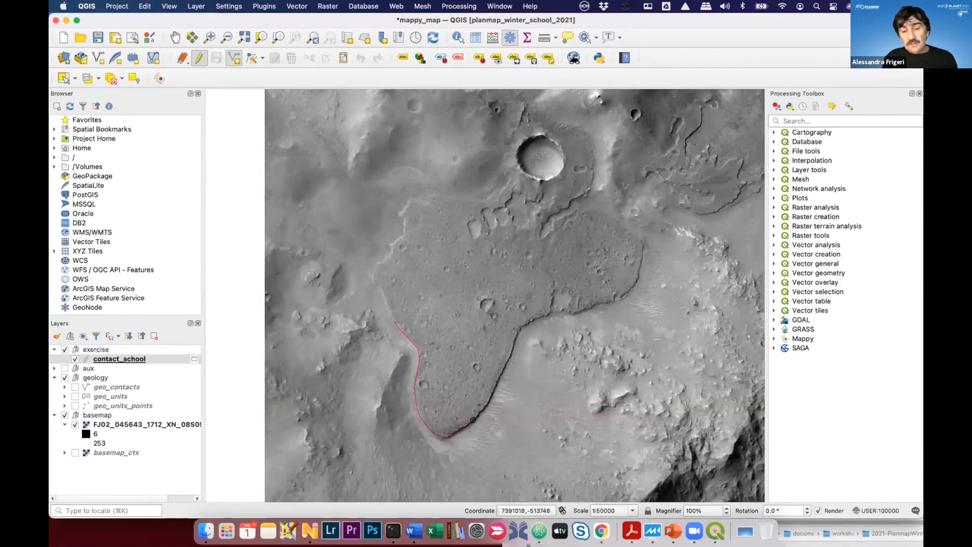
{"action": "scroll", "coordinate": [476, 422], "scroll_direction": "up", "scroll_amount": 1}
{"action": "left_click", "coordinate": [478, 403]}
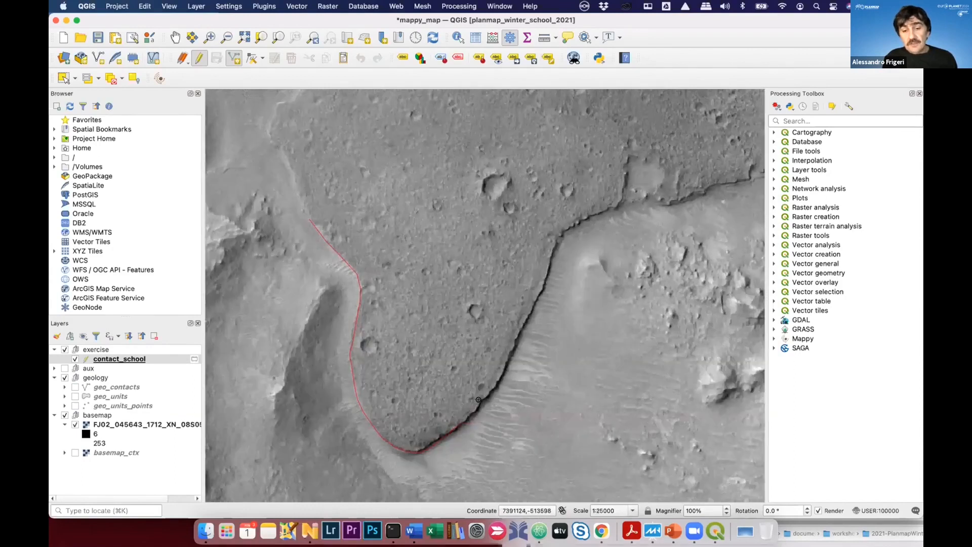
{"action": "left_click", "coordinate": [495, 380]}
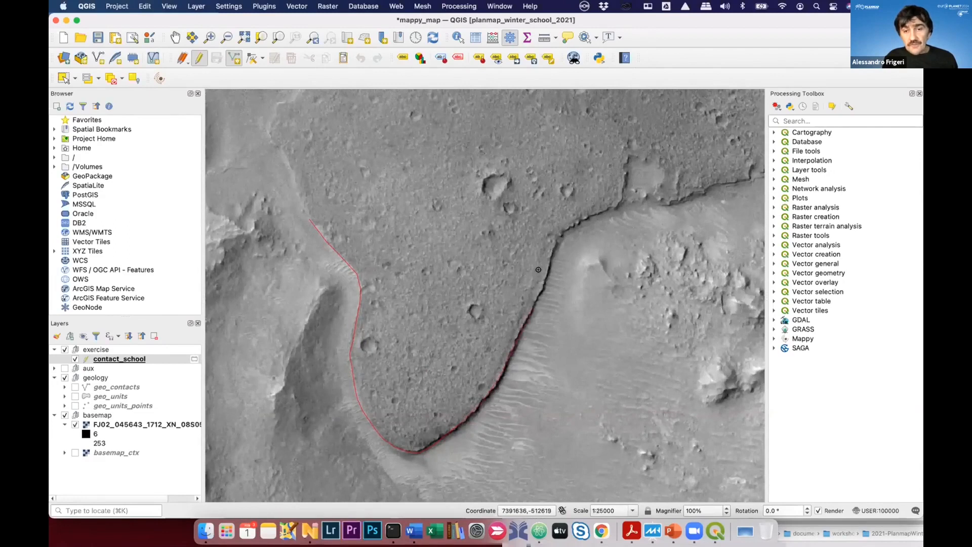
{"action": "right_click", "coordinate": [564, 230]}
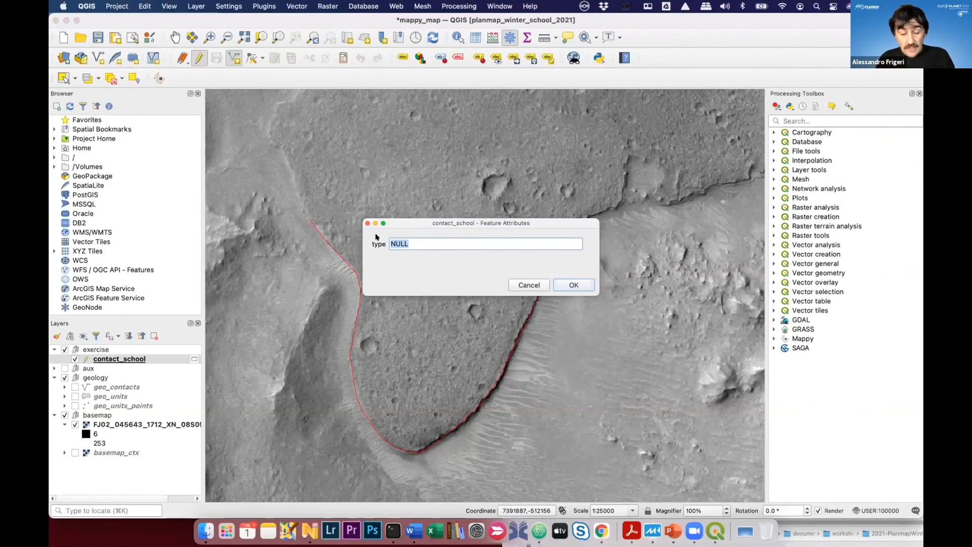
{"action": "type", "text": "accurate"}
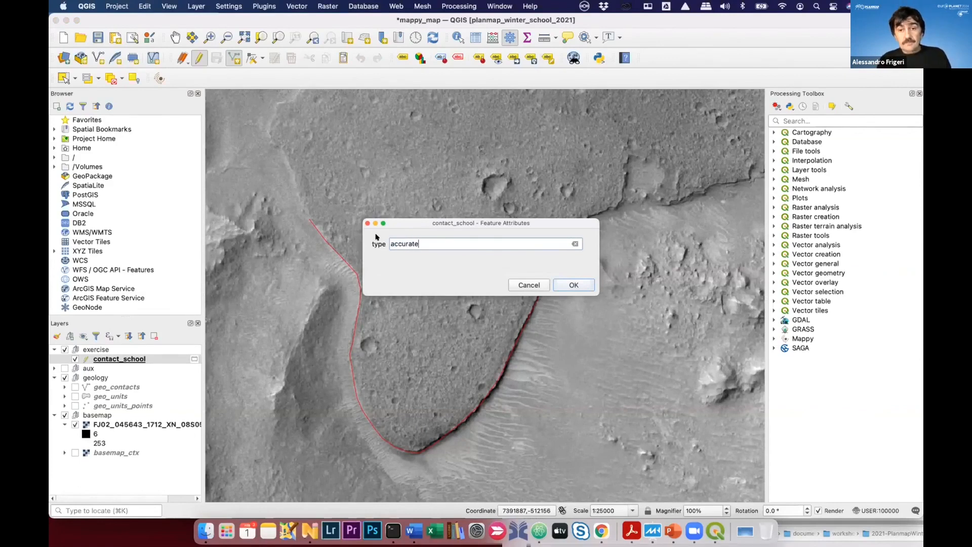
{"action": "key", "text": "Return"}
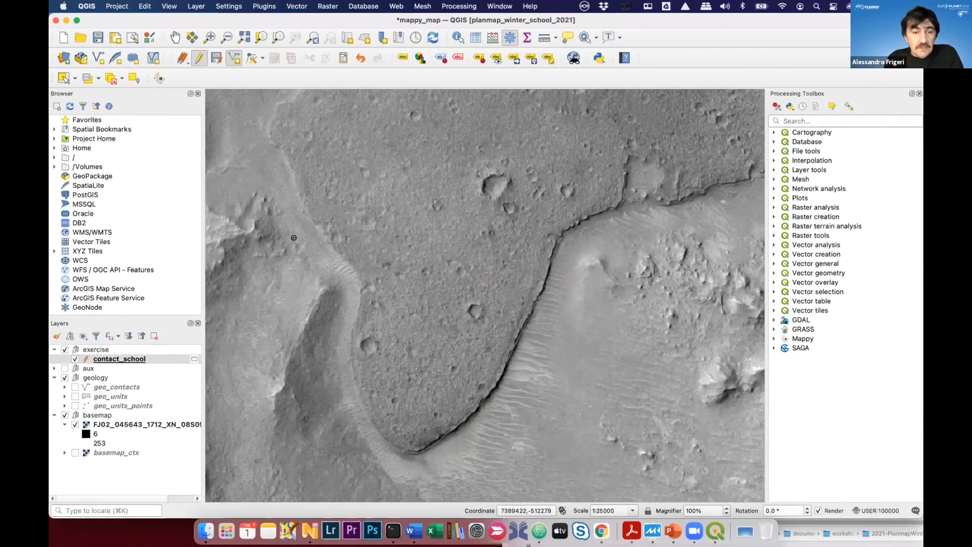
- Digitize a rectangular frame around the mapped area with overlapping ends near the northwest corner, and finish it with the type map boundary
{"action": "left_click", "coordinate": [245, 221]}
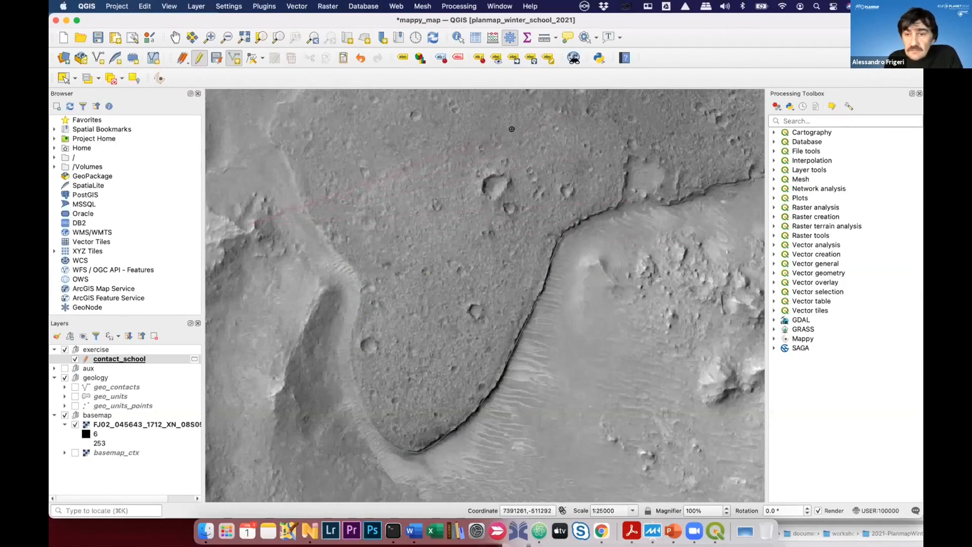
{"action": "left_click", "coordinate": [246, 140]}
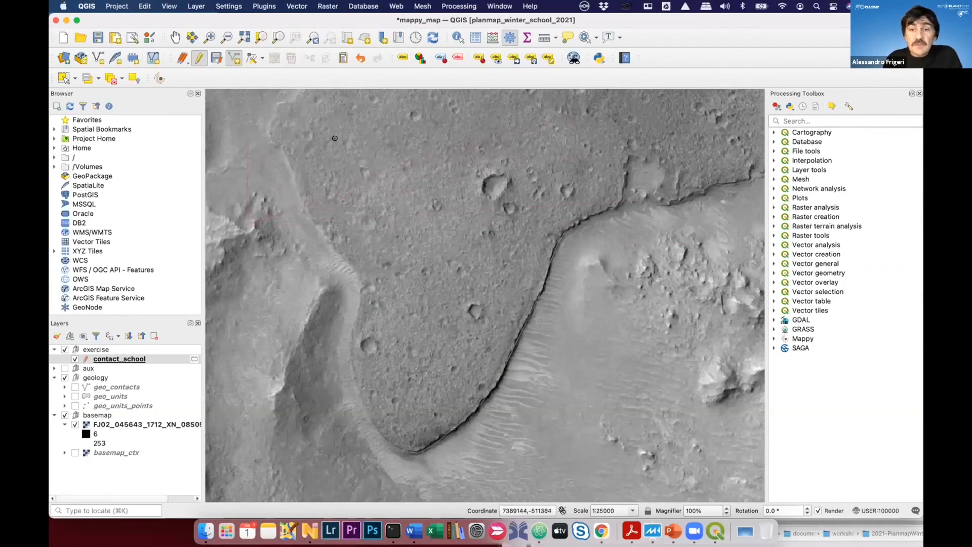
{"action": "left_click", "coordinate": [697, 134]}
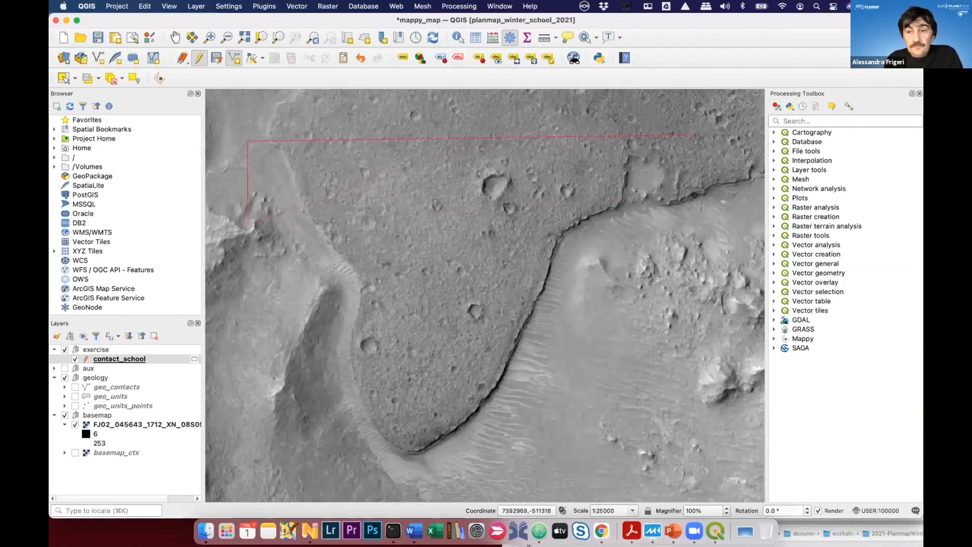
{"action": "left_click", "coordinate": [701, 480]}
{"action": "left_click", "coordinate": [269, 479]}
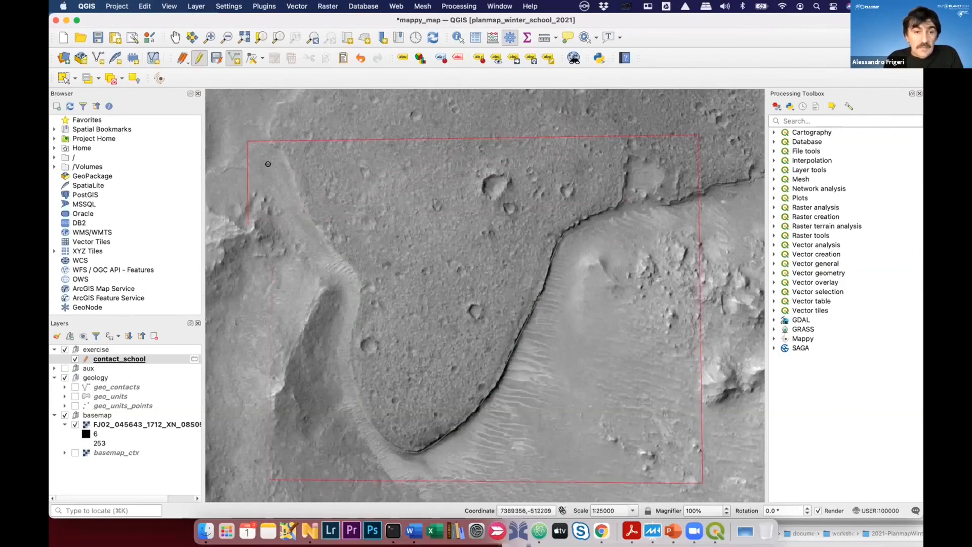
{"action": "right_click", "coordinate": [243, 121]}
{"action": "double_click", "coordinate": [408, 254]}
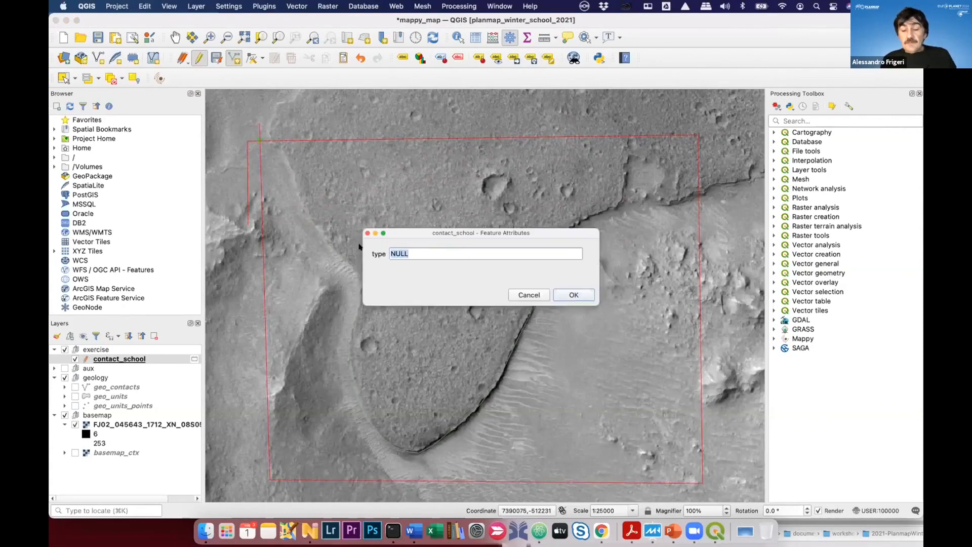
{"action": "type", "text": "map"}
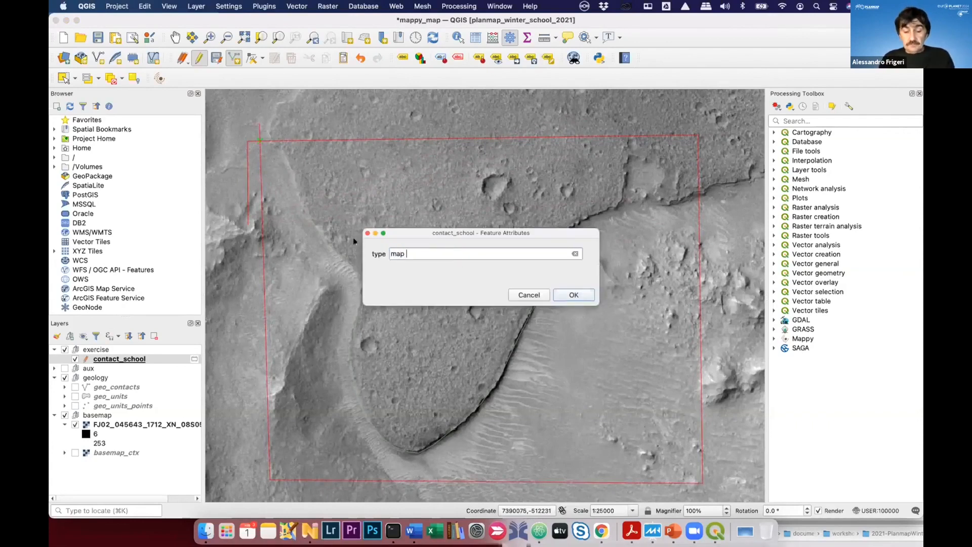
{"action": "type", "text": " bounda"}
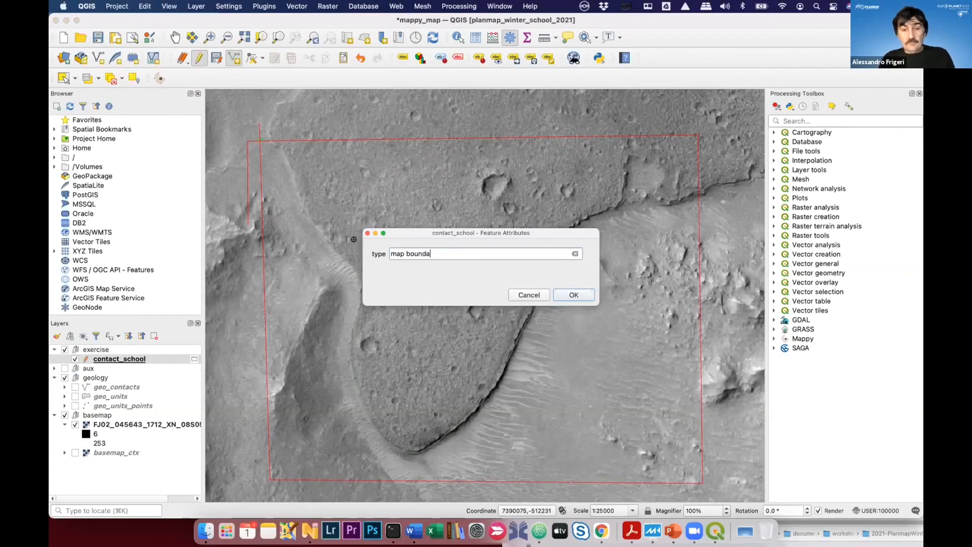
{"action": "key", "text": "Return"}
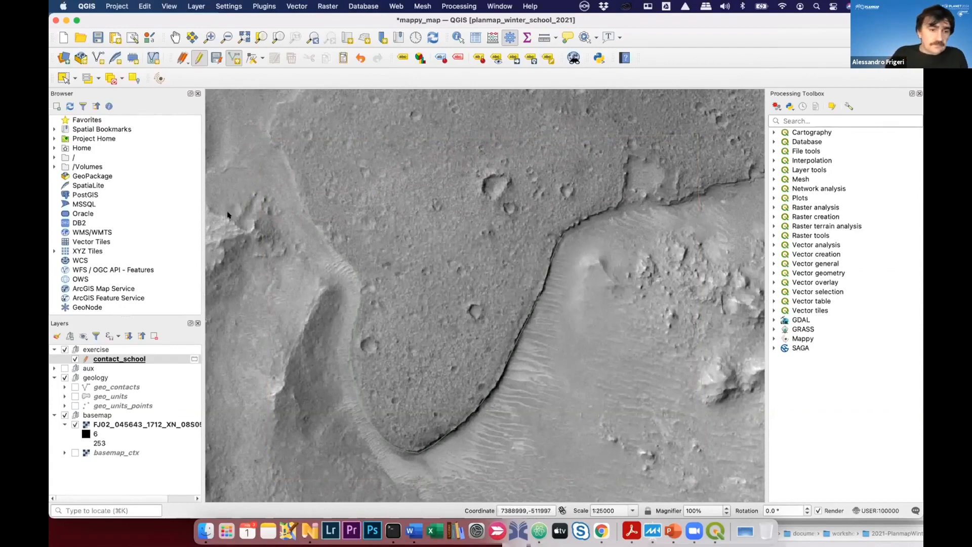
- Set the contact_school line symbol's width to 2 mm and apply it to the map
{"action": "left_click", "coordinate": [128, 358]}
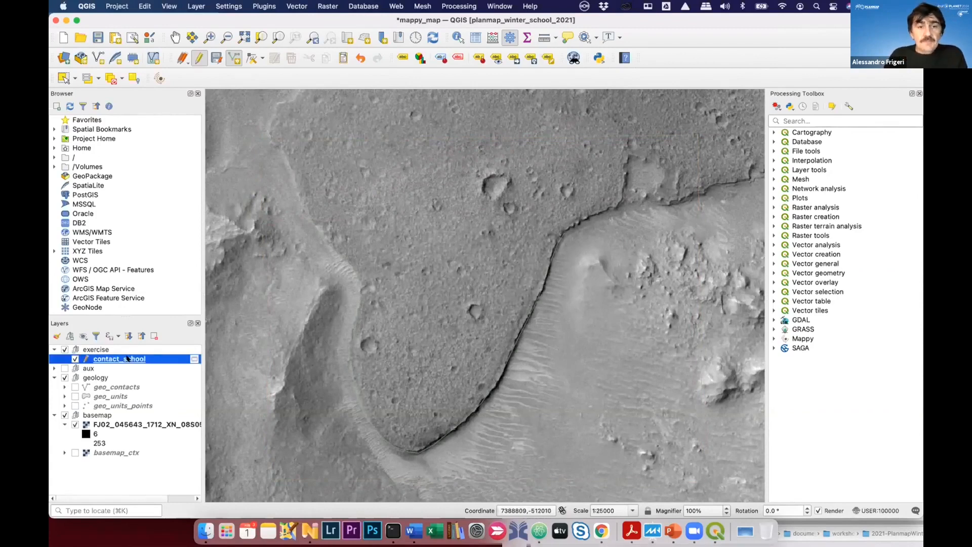
{"action": "double_click", "coordinate": [128, 358]}
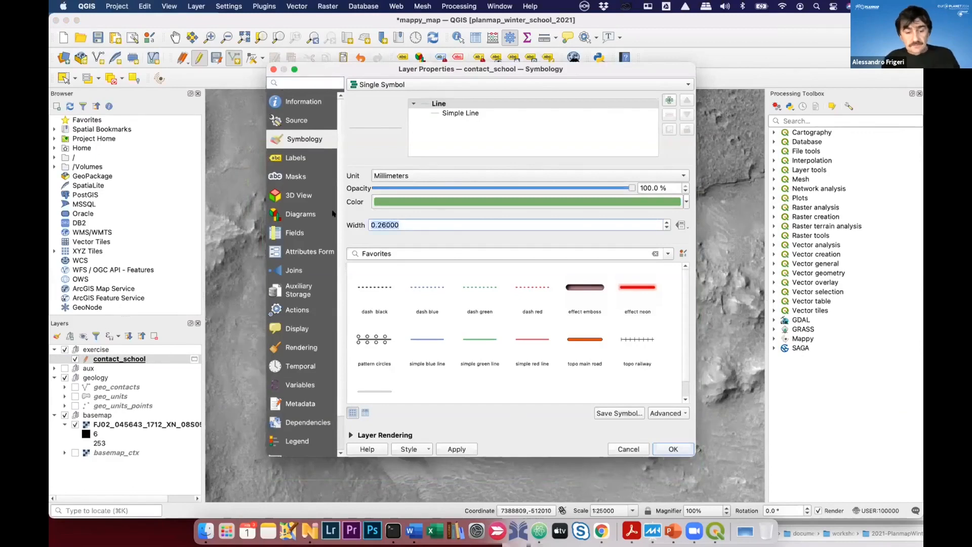
{"action": "type", "text": "1"}
{"action": "left_click", "coordinate": [456, 449]}
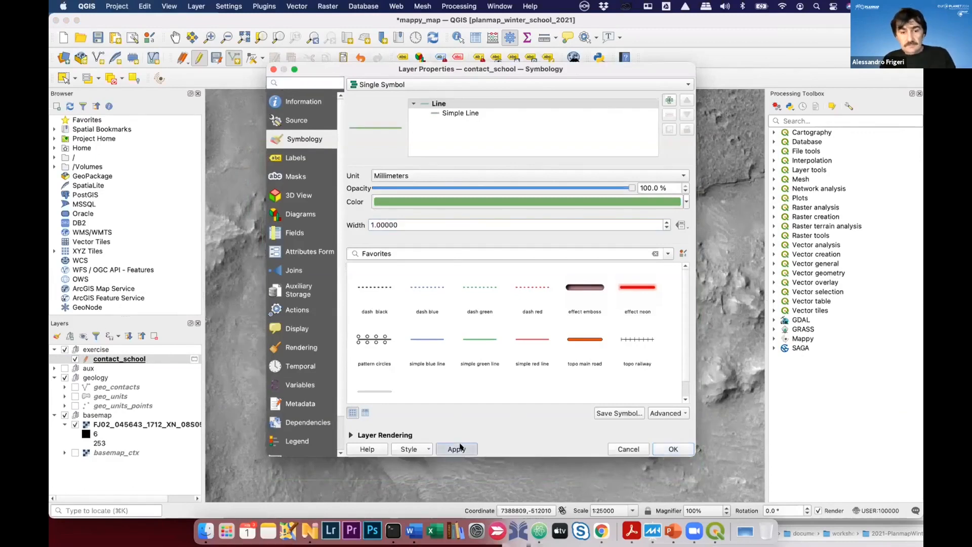
{"action": "left_click_drag", "start_coordinate": [419, 229], "coordinate": [346, 216]}
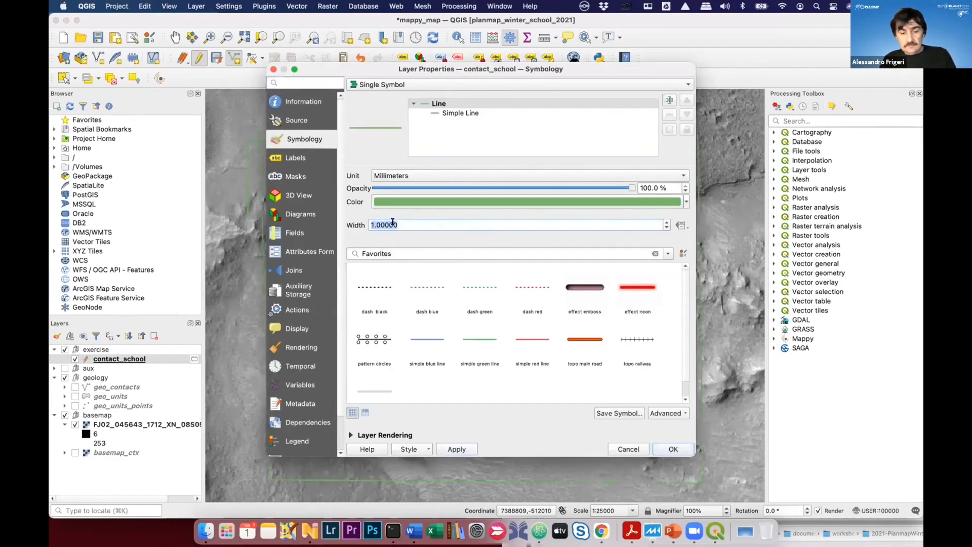
{"action": "type", "text": "2"}
{"action": "left_click", "coordinate": [450, 449]}
- Change the contact_school line color to the near-black green #182114 and accept the layer's symbology
{"action": "left_click", "coordinate": [425, 202]}
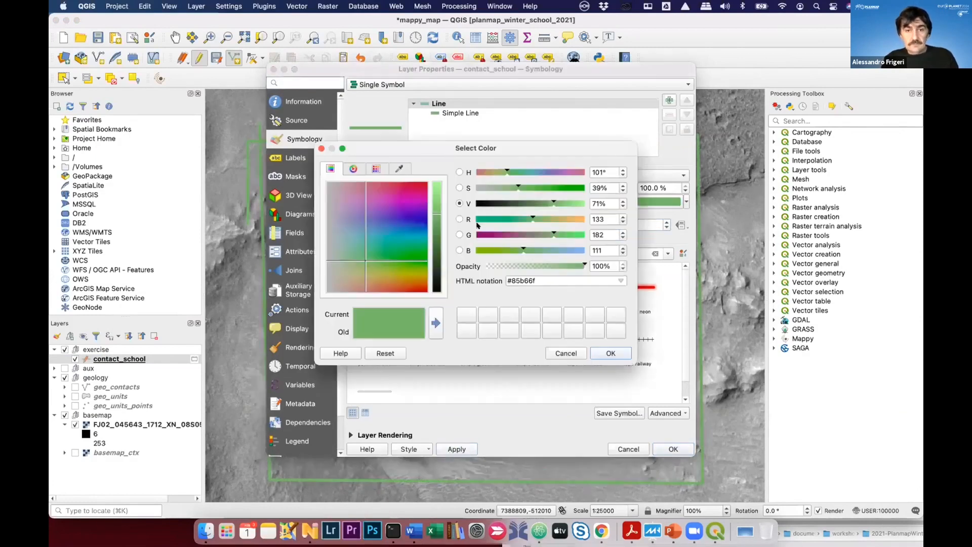
{"action": "mouse_move", "coordinate": [436, 267]}
{"action": "left_mouse_down"}
{"action": "mouse_move", "coordinate": [436, 291]}
{"action": "mouse_move", "coordinate": [436, 278]}
{"action": "left_mouse_up"}
{"action": "left_click", "coordinate": [610, 352]}
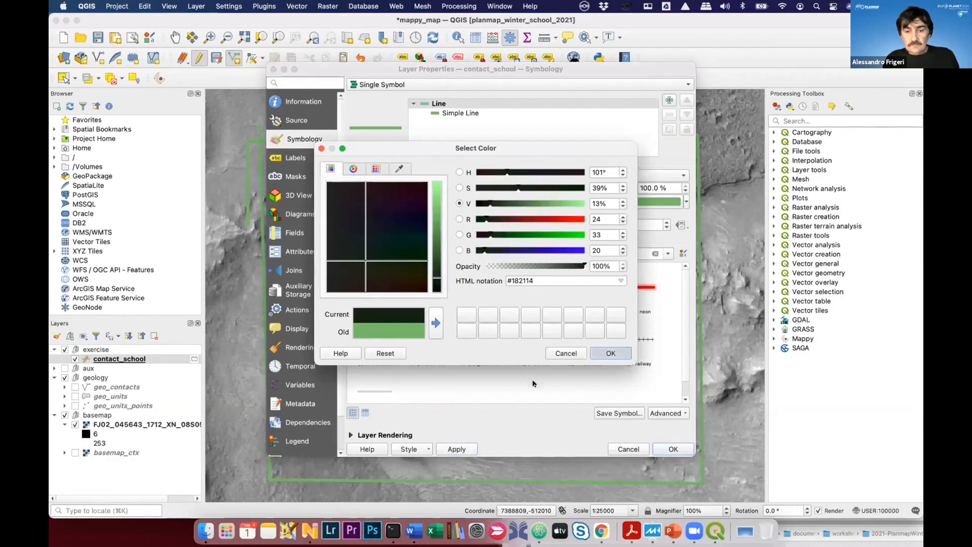
{"action": "left_click", "coordinate": [456, 449]}
{"action": "left_click", "coordinate": [673, 449]}
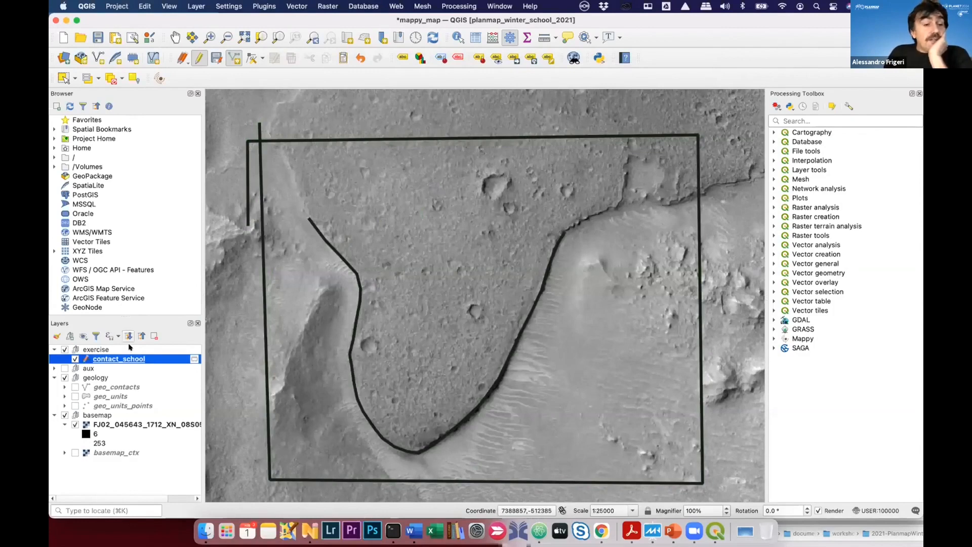
- Digitize a contact from just north of the map boundary down the unit's western edge, crossing the existing contact's start, with type accurate
{"action": "left_click", "coordinate": [269, 133]}
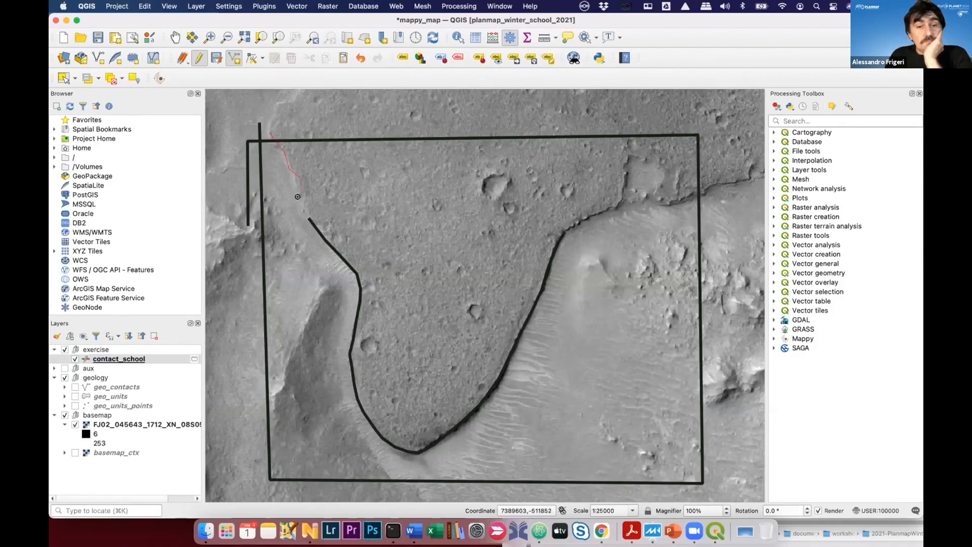
{"action": "right_click", "coordinate": [313, 236]}
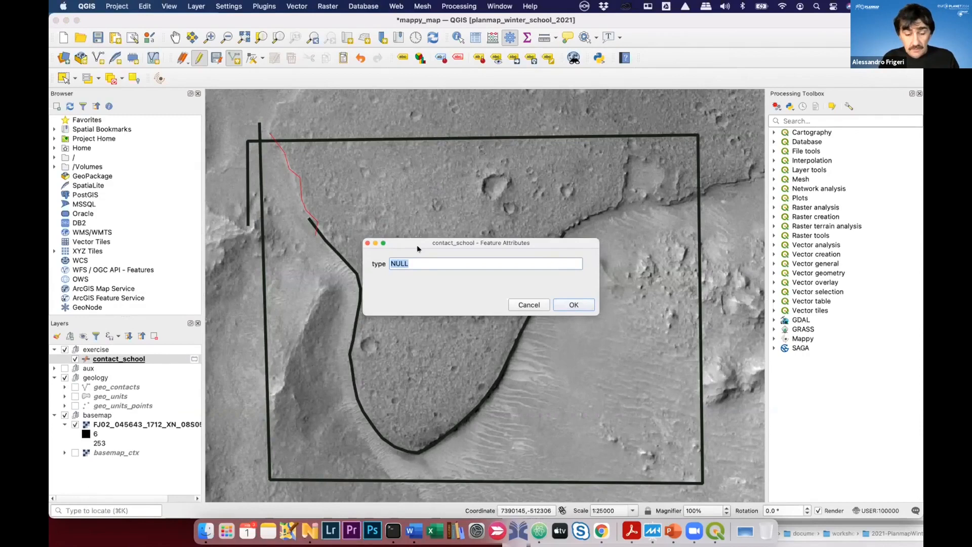
{"action": "type", "text": "c"}
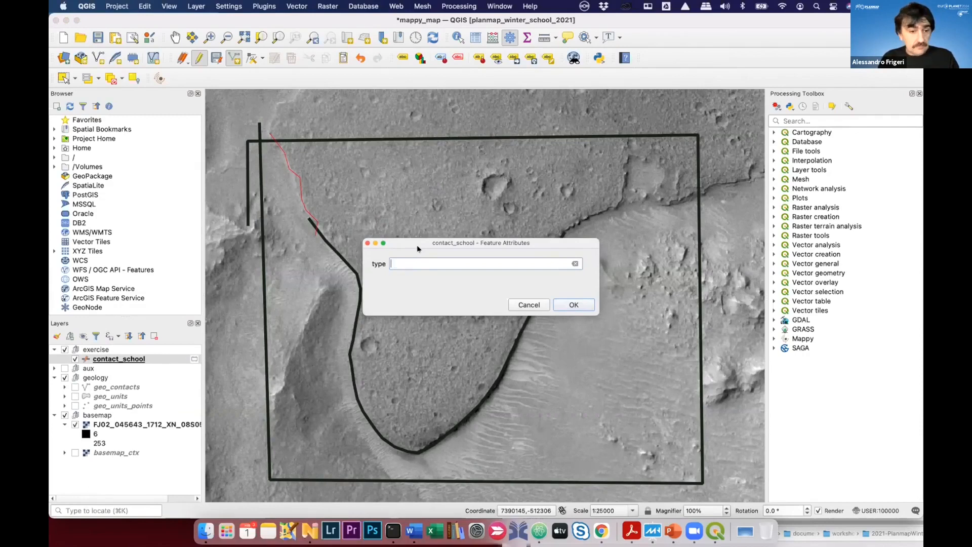
{"action": "type", "text": "certain"}
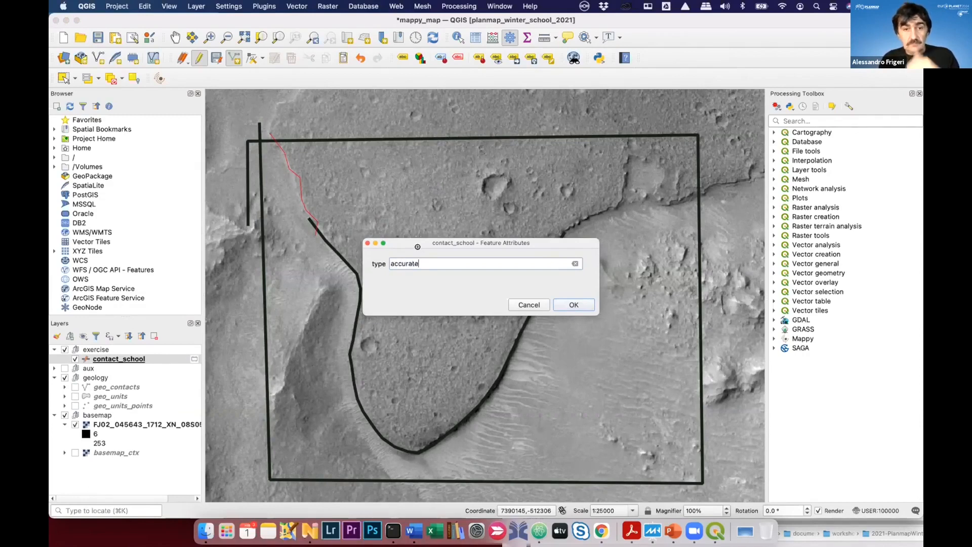
{"action": "key", "text": "Return"}
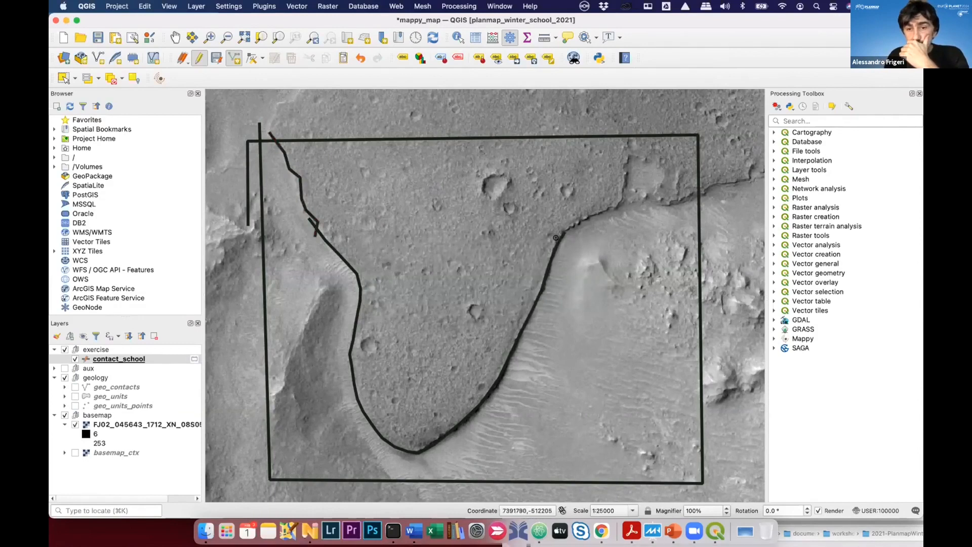
- Digitize the contact from the eastern bend around the square notch and past the eastern boundary with type accurate, and save the layer edits
{"action": "left_click", "coordinate": [565, 228]}
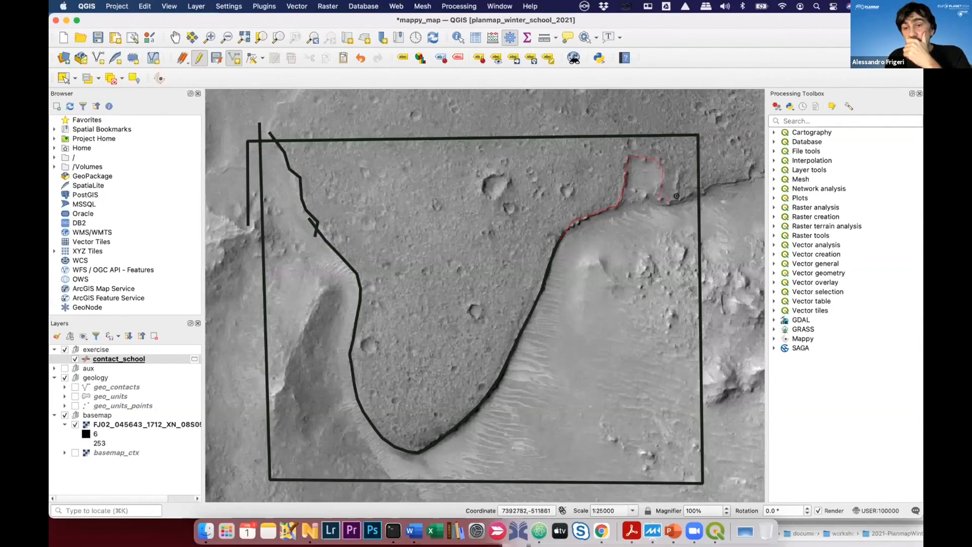
{"action": "right_click", "coordinate": [712, 188]}
{"action": "double_click", "coordinate": [410, 272]}
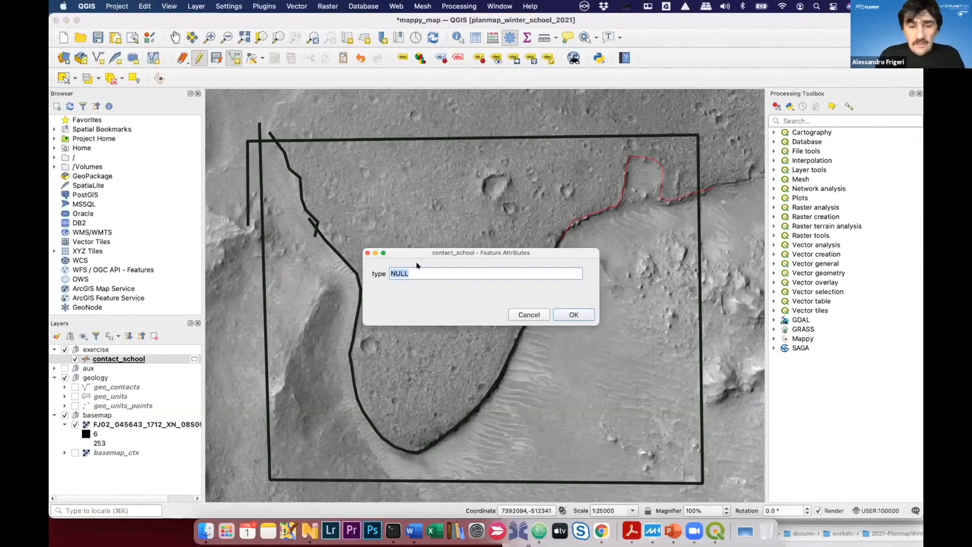
{"action": "key", "text": "BackSpace"}
{"action": "type", "text": "accurate"}
{"action": "key", "text": "Return"}
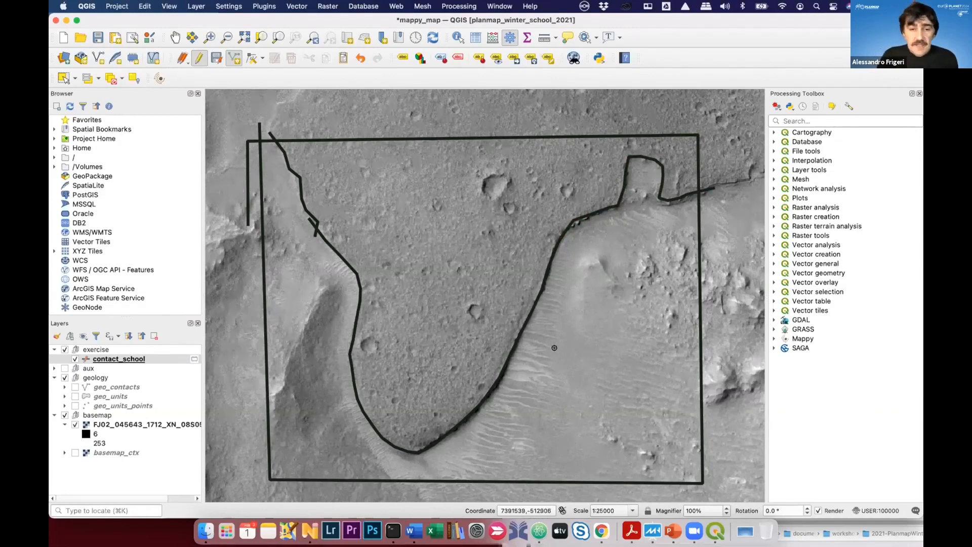
{"action": "left_click", "coordinate": [197, 59]}
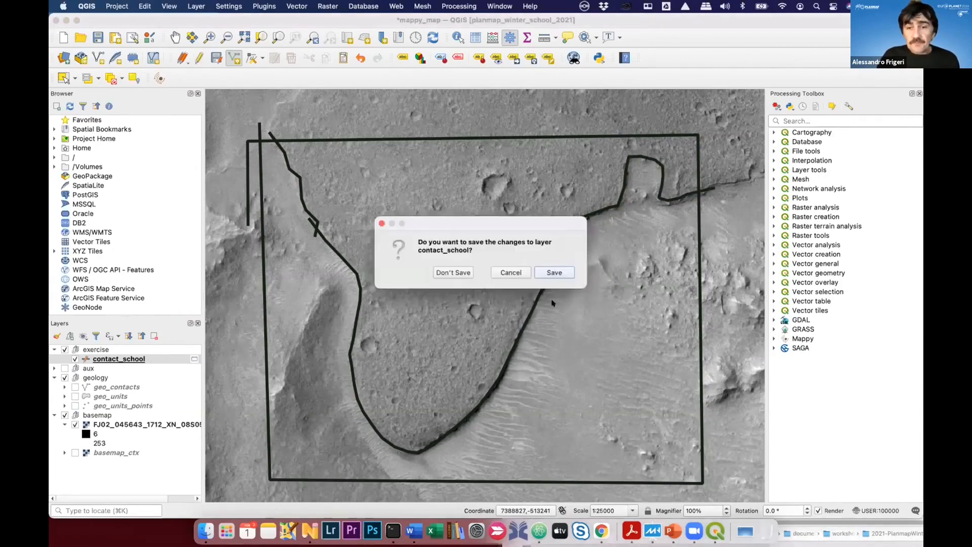
{"action": "left_click", "coordinate": [555, 273]}
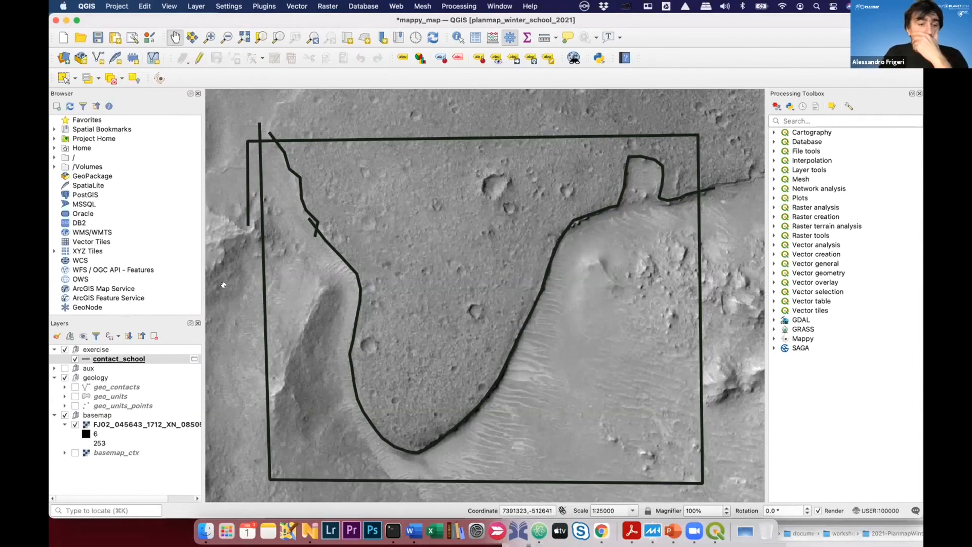
- Set up a temporary scratch layer named units_points_school in the exercise group, with Point geometry and the project CRS Mars EQC 180
{"action": "left_click", "coordinate": [112, 350]}
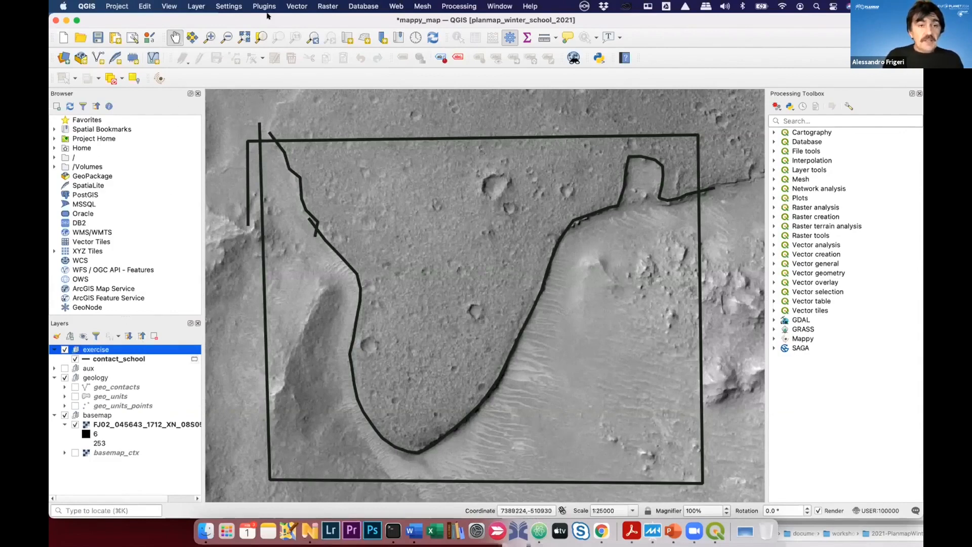
{"action": "left_click", "coordinate": [196, 6]}
{"action": "mouse_move", "coordinate": [272, 41]}
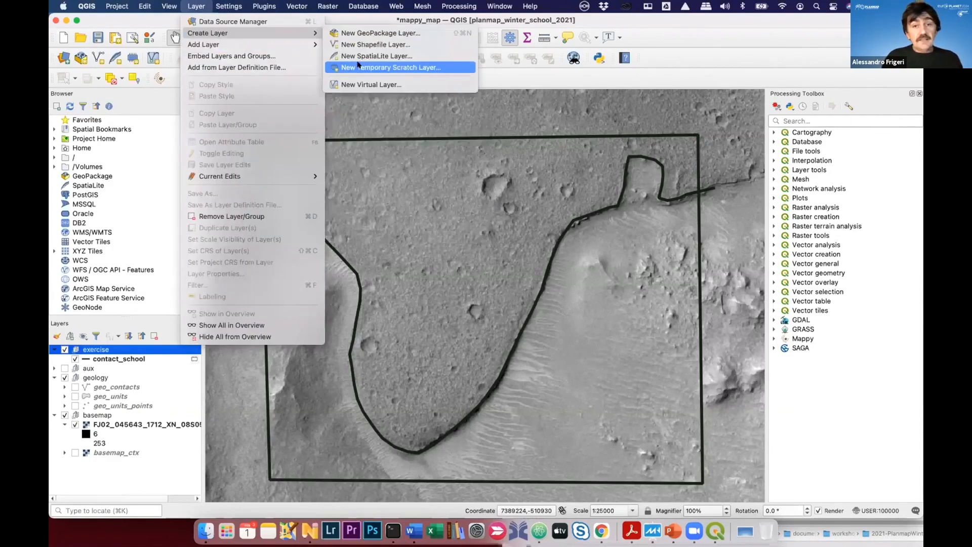
{"action": "left_click", "coordinate": [358, 66]}
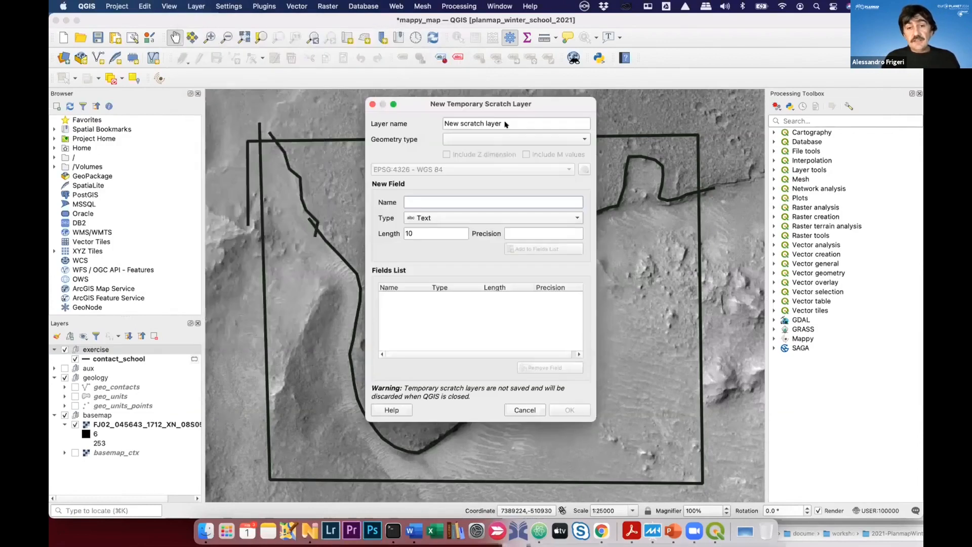
{"action": "left_click_drag", "start_coordinate": [518, 124], "coordinate": [437, 122]}
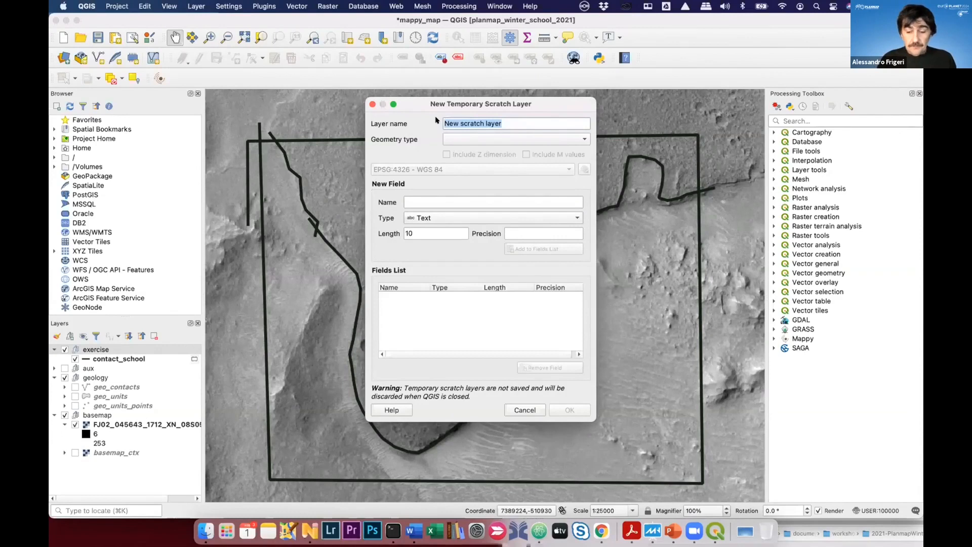
{"action": "type", "text": "units_points_school"}
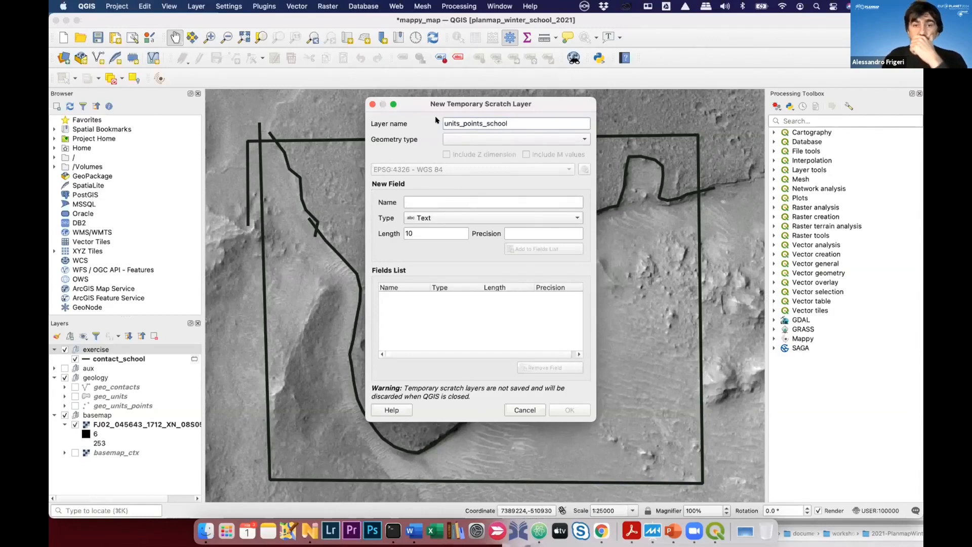
{"action": "left_click", "coordinate": [479, 139]}
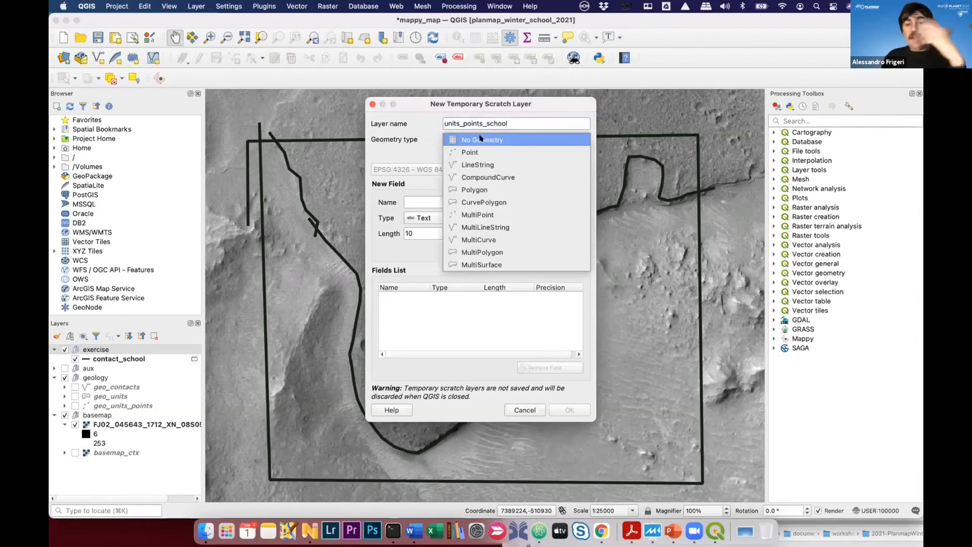
{"action": "left_click", "coordinate": [488, 151]}
{"action": "left_click", "coordinate": [488, 171]}
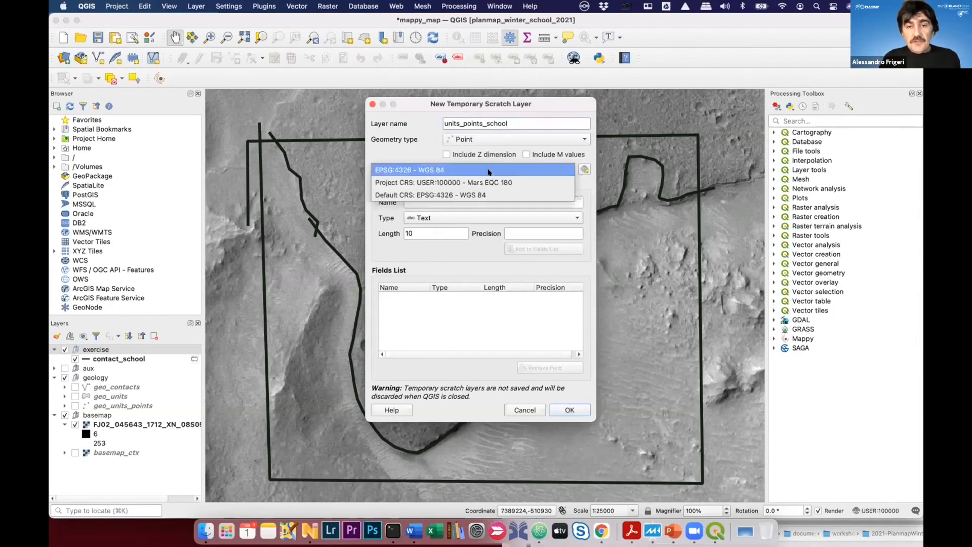
{"action": "left_click", "coordinate": [488, 184]}
- Add a text field named lettersign with length 10 to the new scratch layer's fields
{"action": "left_click", "coordinate": [438, 199]}
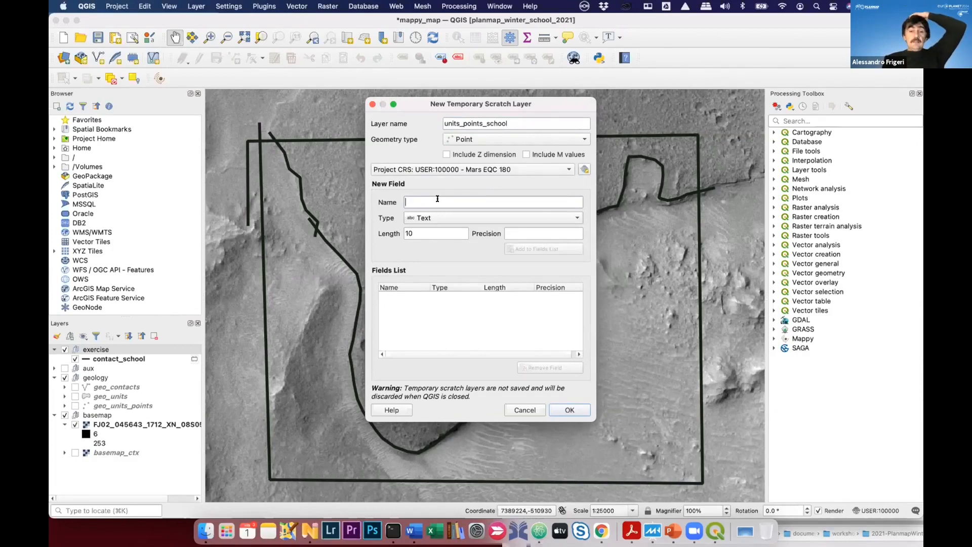
{"action": "type", "text": "uname"}
{"action": "key", "text": "super+a"}
{"action": "type", "text": "us"}
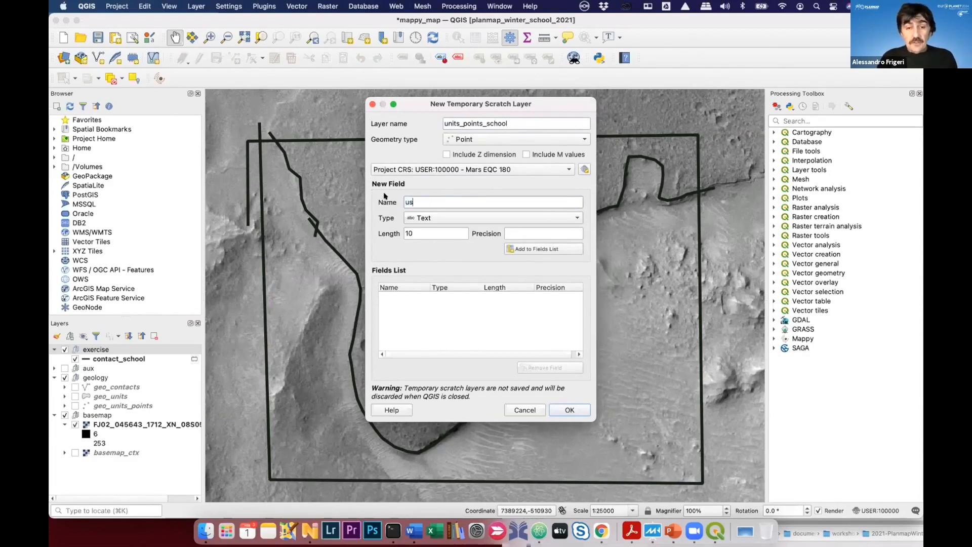
{"action": "key", "text": "BackSpace"}
{"action": "key", "text": "BackSpace"}
{"action": "type", "text": "lettersign"}
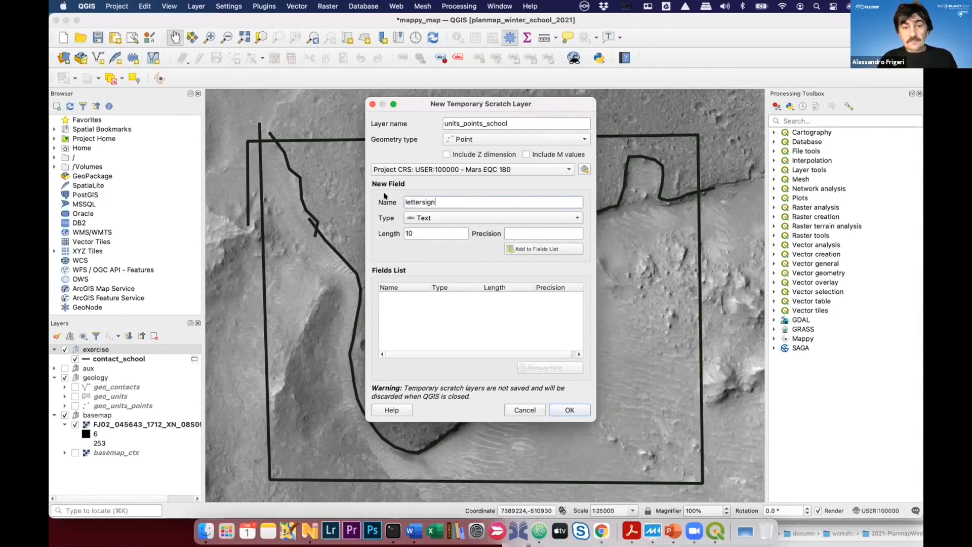
{"action": "left_click", "coordinate": [551, 249]}
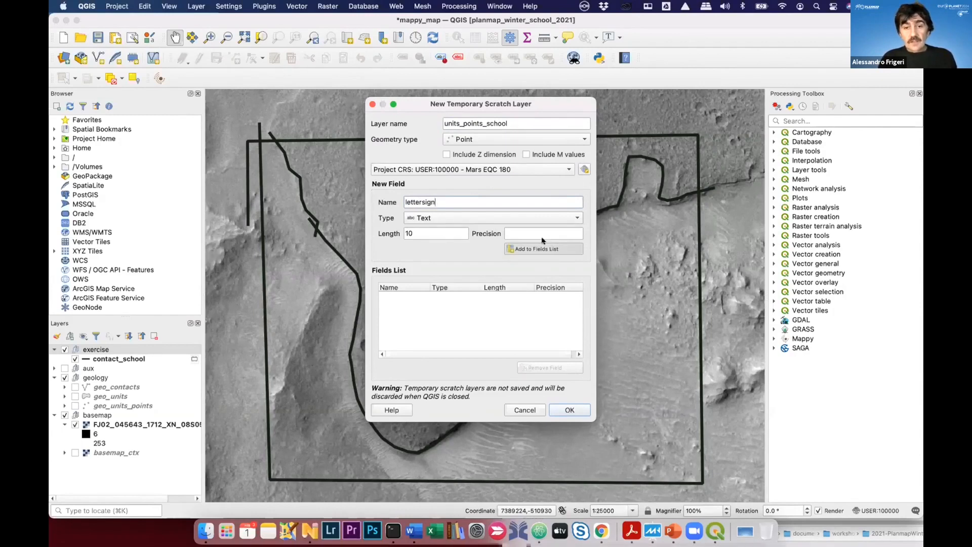
- Add a text field named unit_name with length 10 and create the units_points_school scratch layer
{"action": "type", "text": "un"}
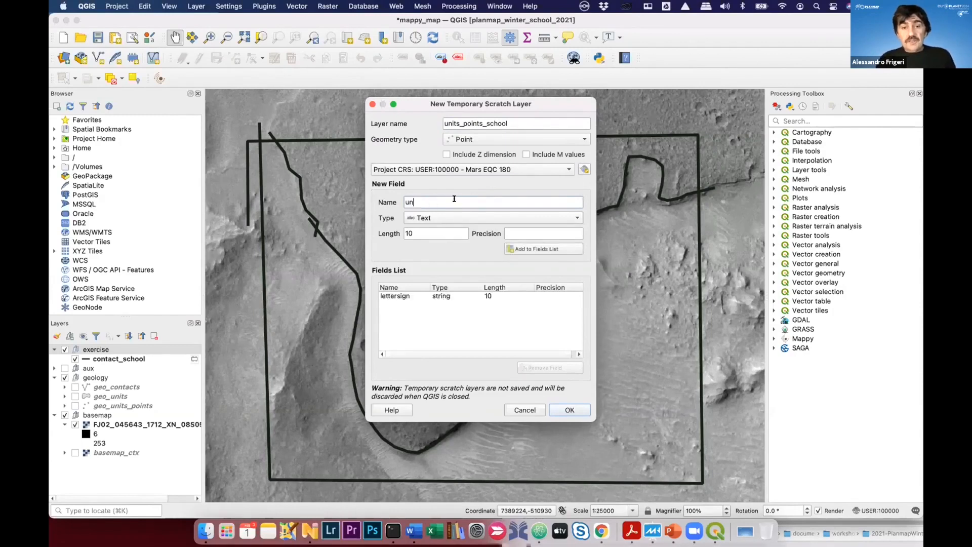
{"action": "type", "text": "it_name"}
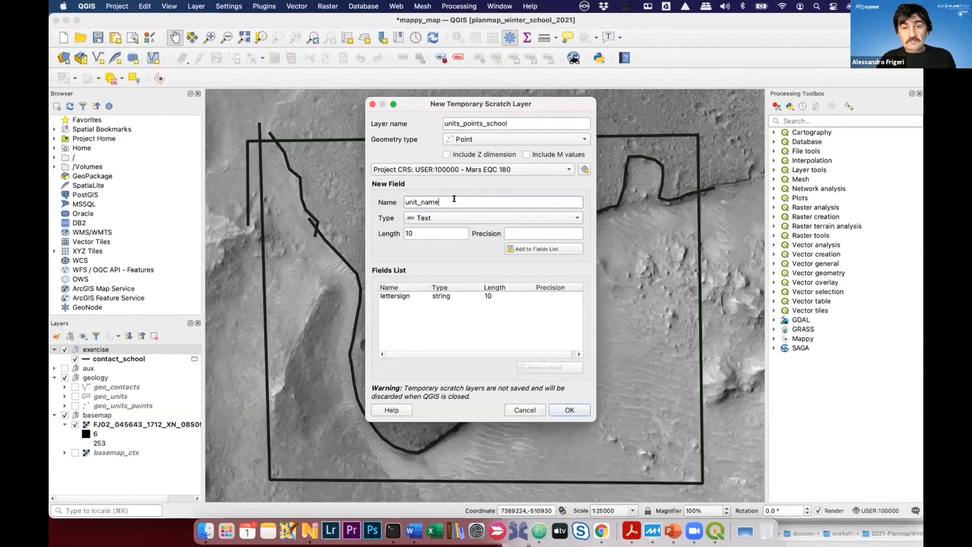
{"action": "left_click", "coordinate": [460, 216]}
{"action": "left_click", "coordinate": [461, 217]}
{"action": "left_click", "coordinate": [543, 248]}
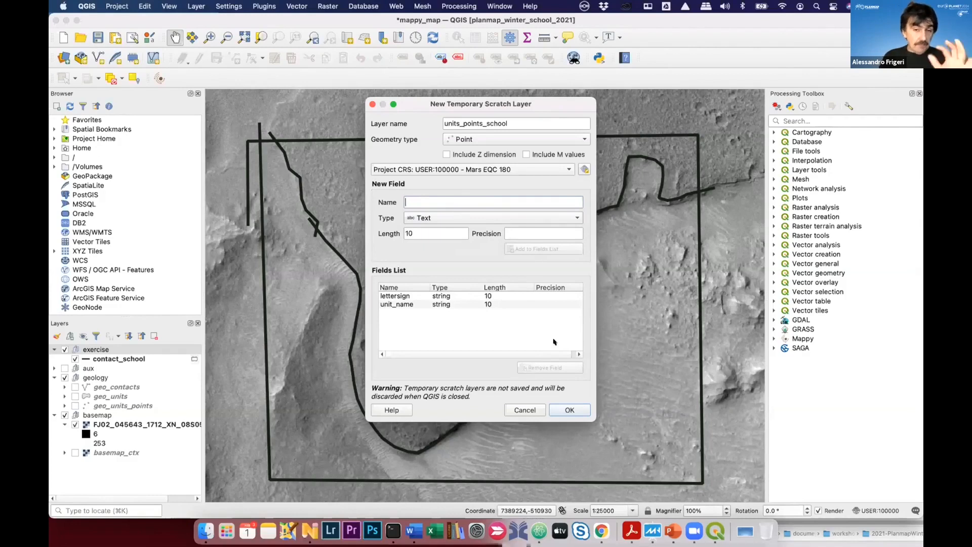
{"action": "left_click", "coordinate": [572, 405]}
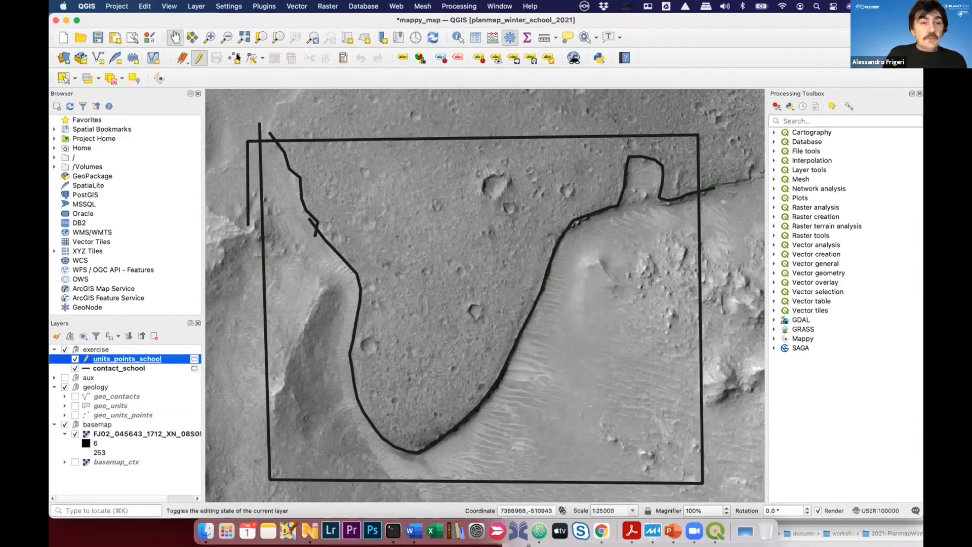
- Add a point inside the central cratered unit with lettersign p and unit_name plateau
{"action": "left_click", "coordinate": [233, 58]}
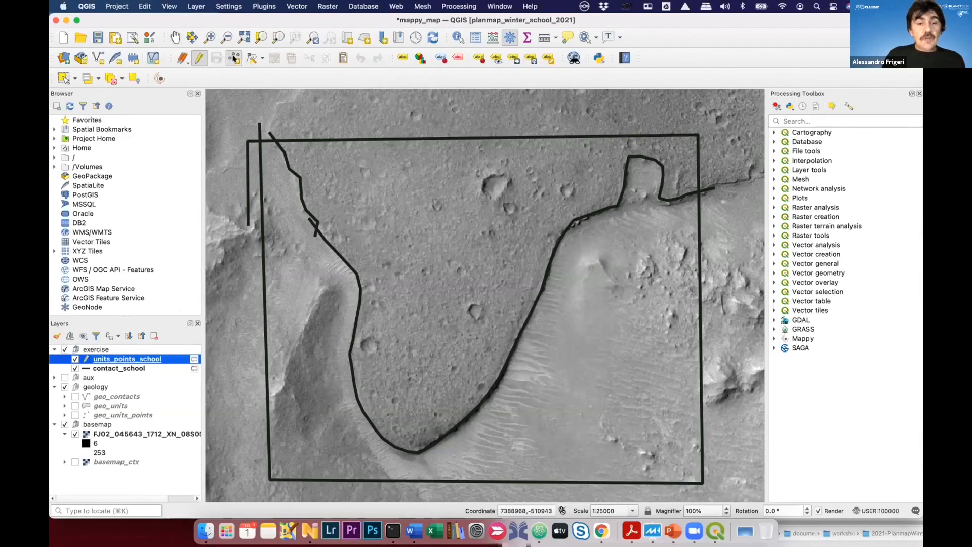
{"action": "left_click", "coordinate": [469, 332]}
{"action": "left_click_drag", "start_coordinate": [435, 278], "coordinate": [393, 277]}
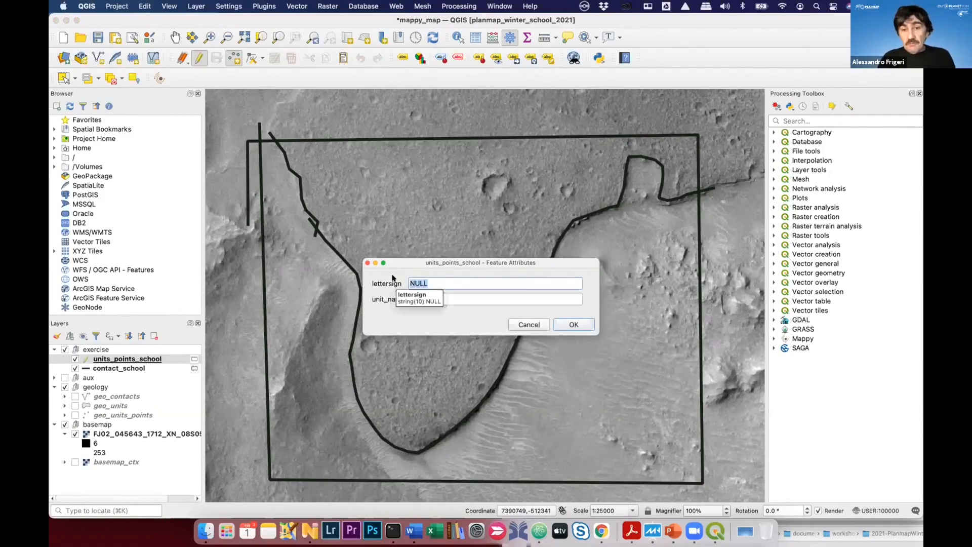
{"action": "type", "text": "p"}
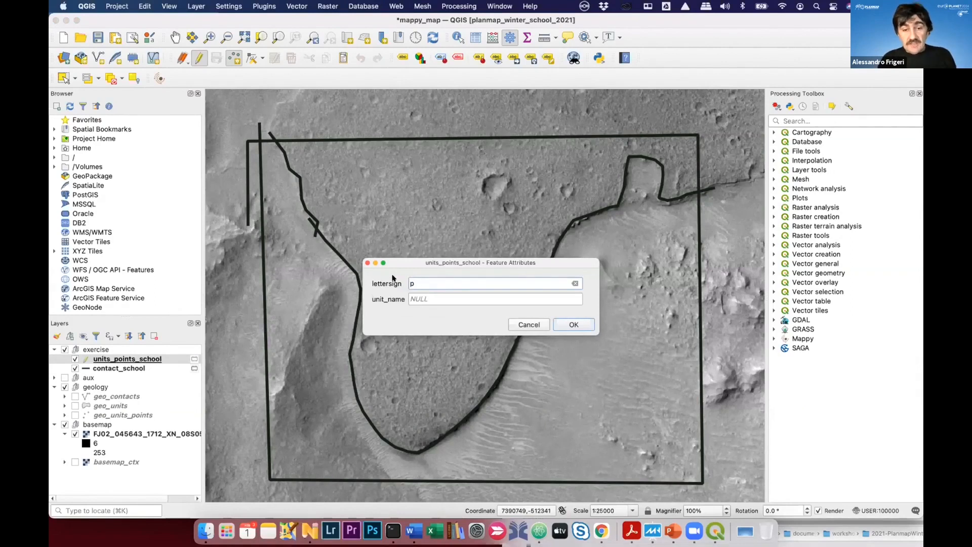
{"action": "key", "text": "Tab"}
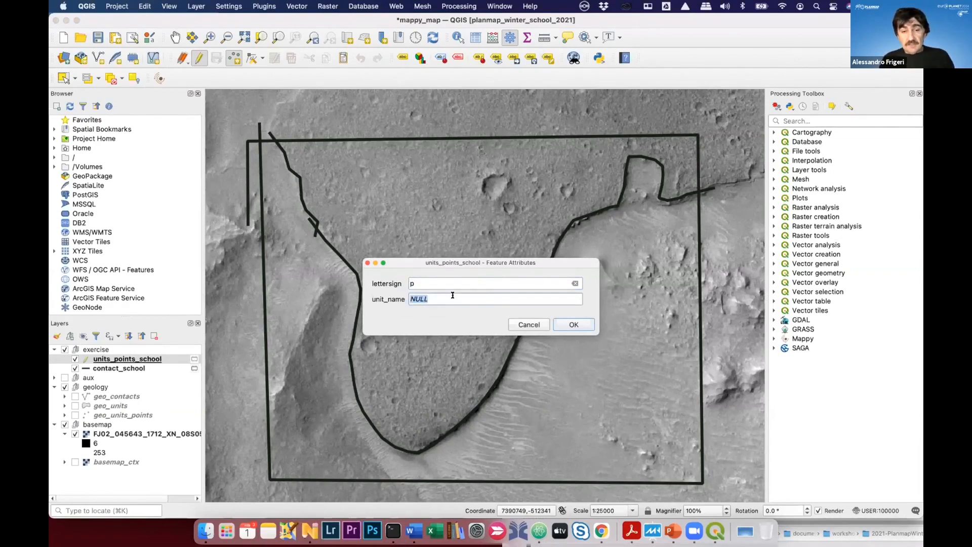
{"action": "type", "text": "plateur"}
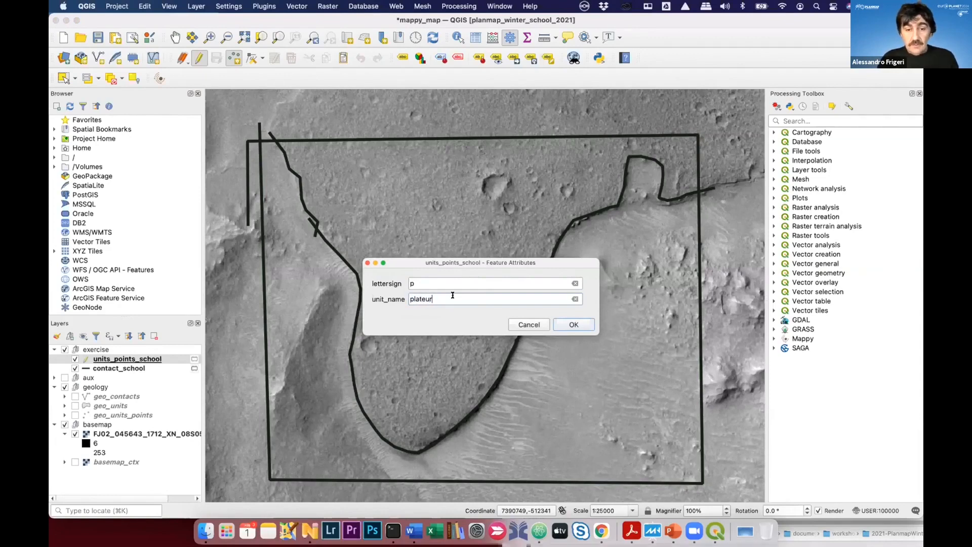
{"action": "key", "text": "BackSpace"}
{"action": "key", "text": "BackSpace"}
{"action": "type", "text": "au"}
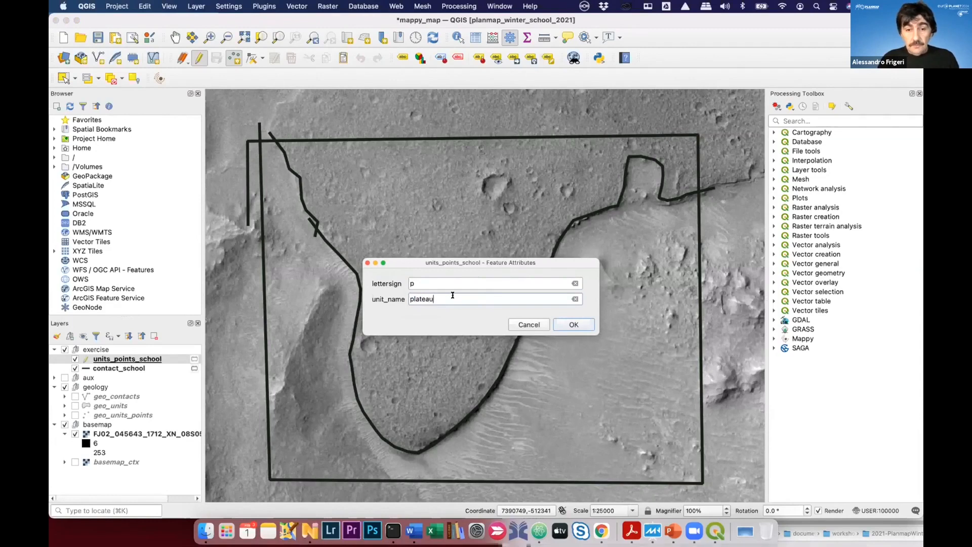
{"action": "left_click", "coordinate": [574, 323]}
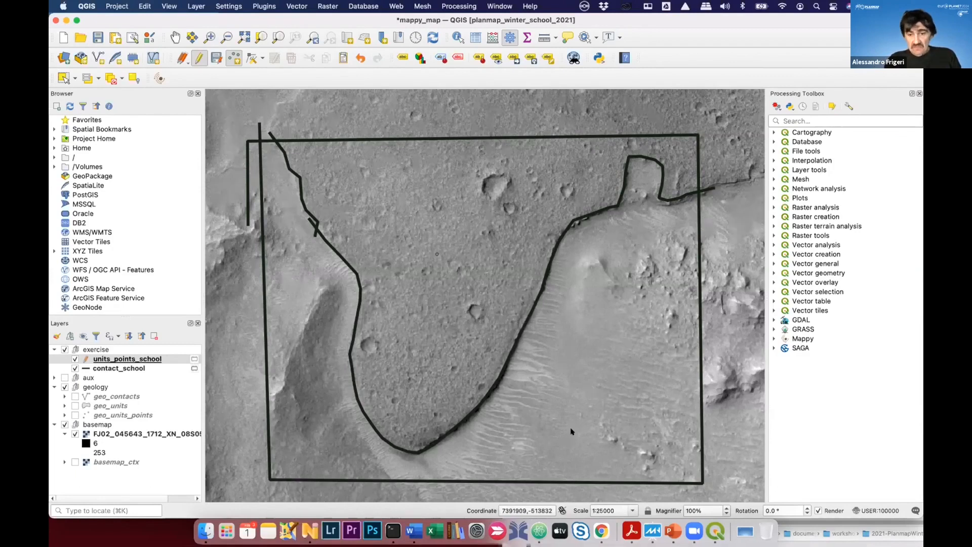
- Add a point in the southeastern terrain with lettersign l and unit_name lowland, and save the units_points_school edits
{"action": "left_click", "coordinate": [613, 461]}
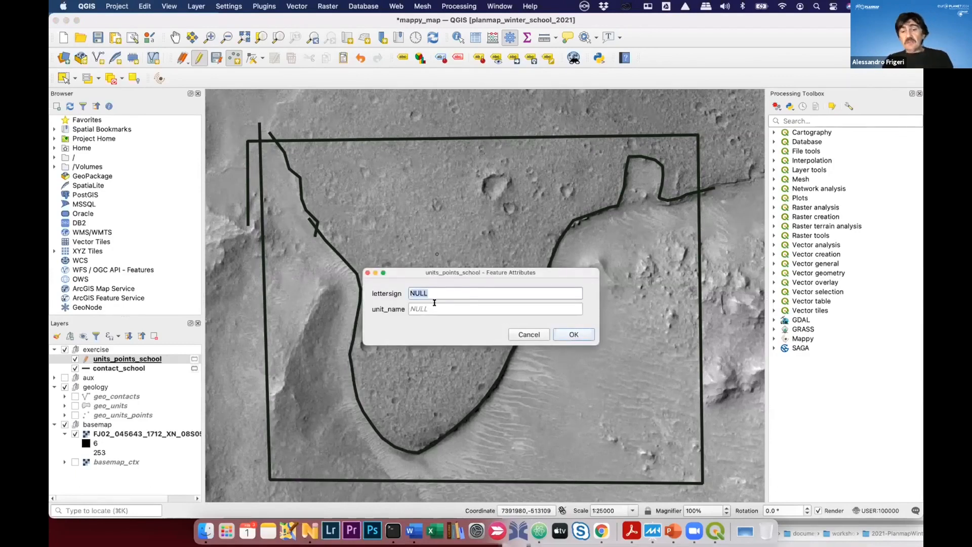
{"action": "type", "text": "I"}
{"action": "key", "text": "Tab"}
{"action": "type", "text": "lowladnd"}
{"action": "key", "text": "BackSpace"}
{"action": "key", "text": "BackSpace"}
{"action": "type", "text": "nd"}
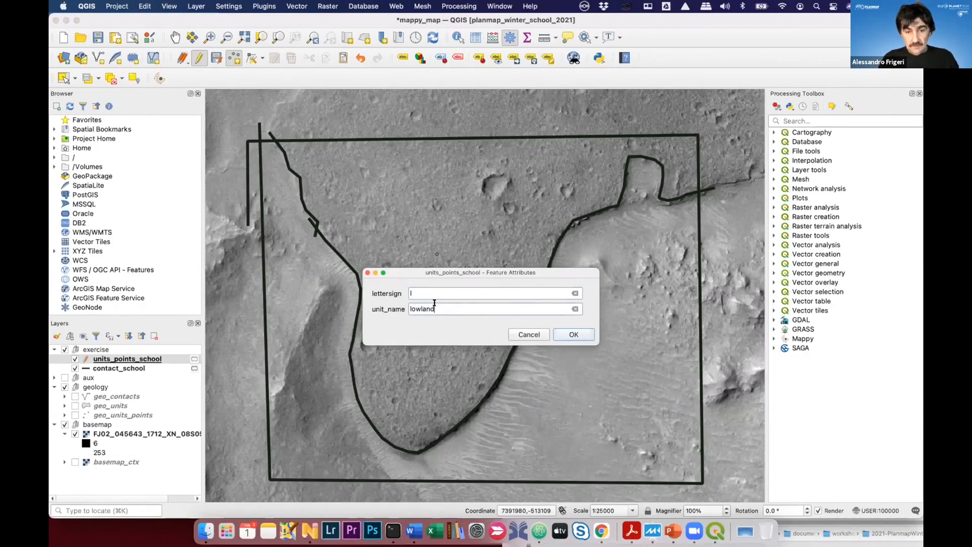
{"action": "left_click", "coordinate": [573, 335]}
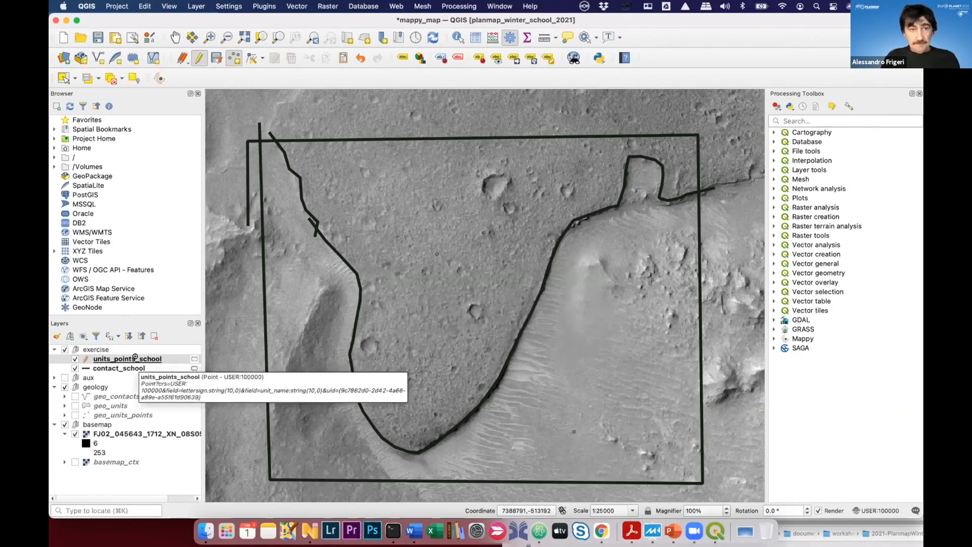
{"action": "left_click", "coordinate": [199, 59]}
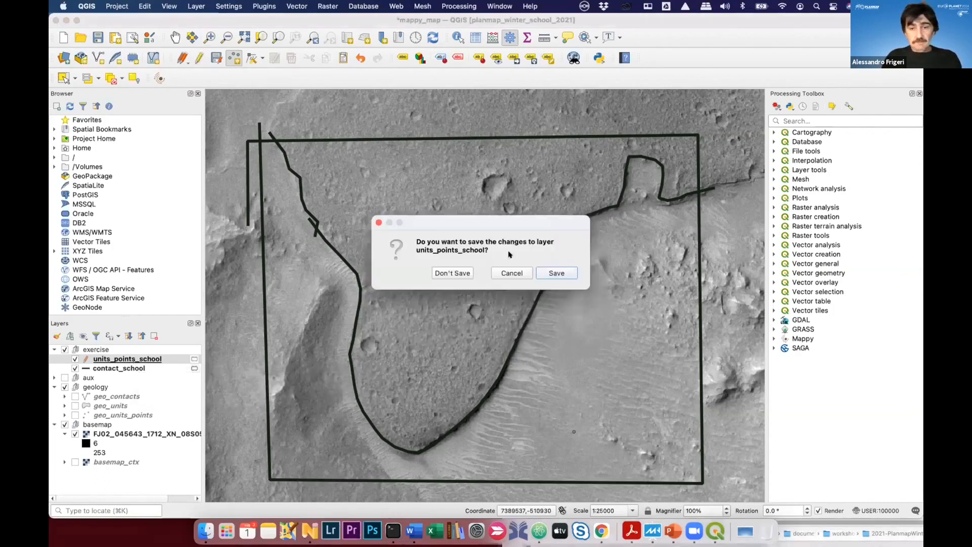
{"action": "left_click", "coordinate": [548, 271]}
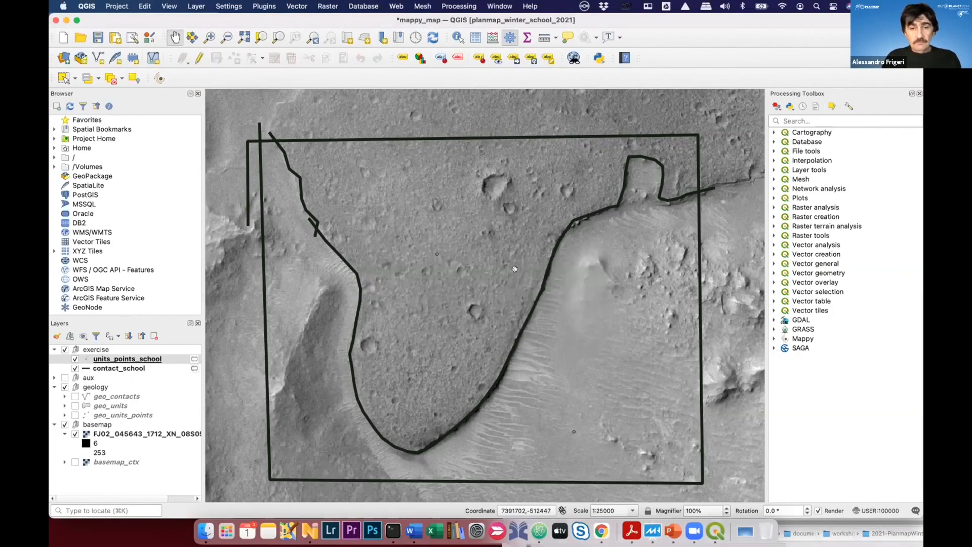
- Turn on single labels for the units_points_school layer, using lettersign as the label value
{"action": "double_click", "coordinate": [150, 358]}
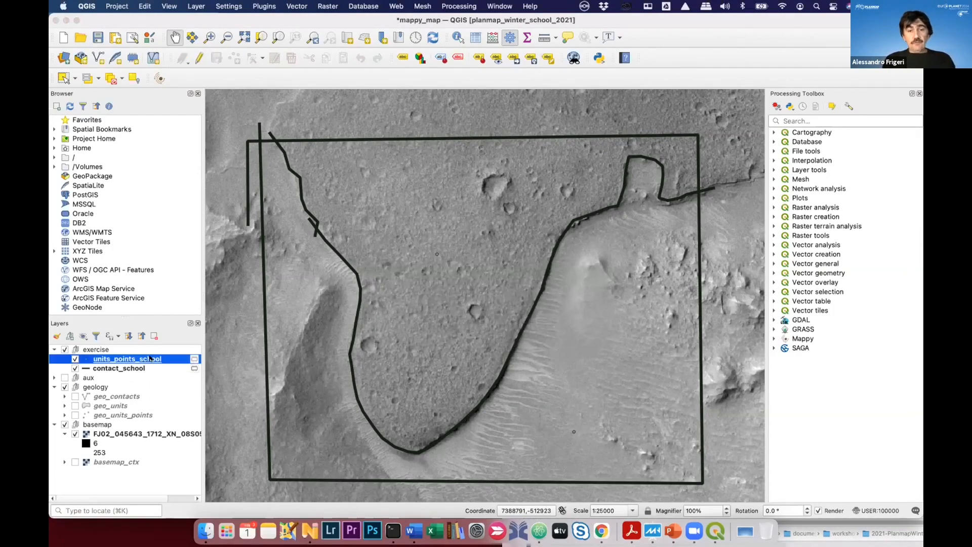
{"action": "left_click", "coordinate": [311, 158]}
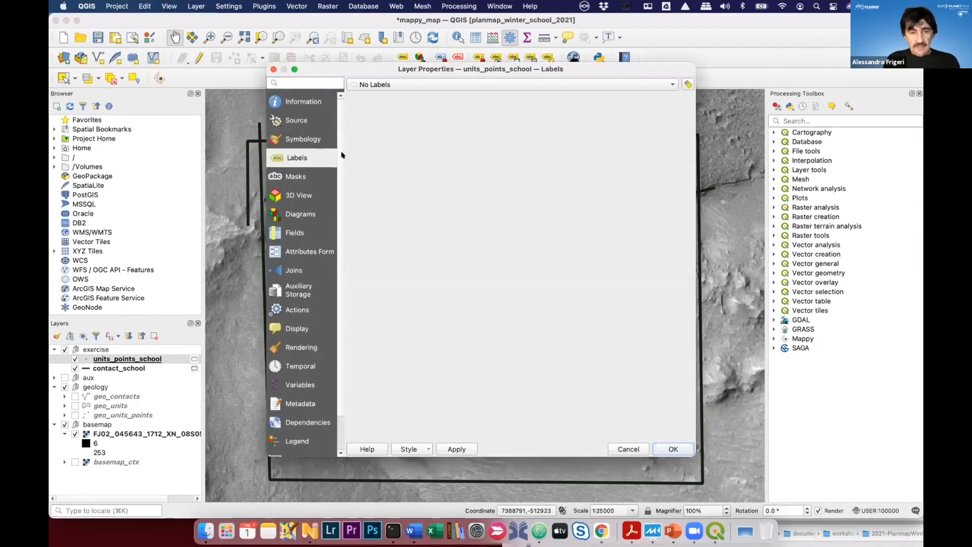
{"action": "left_click", "coordinate": [404, 86]}
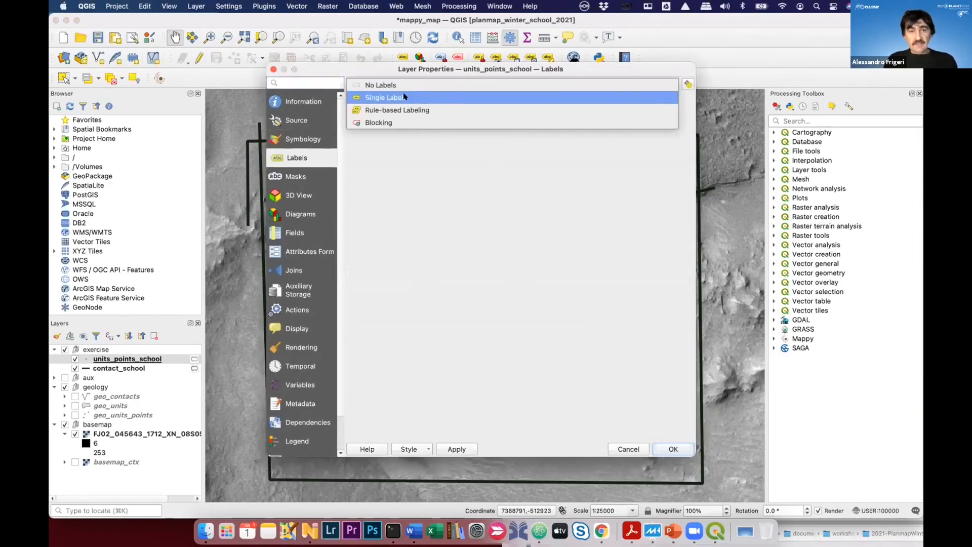
{"action": "left_click", "coordinate": [404, 97]}
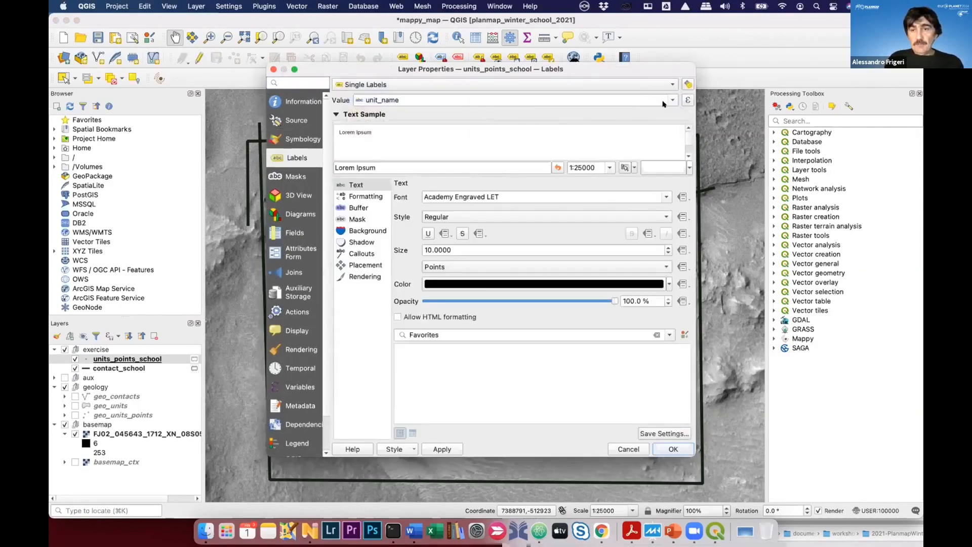
{"action": "left_click", "coordinate": [587, 101]}
{"action": "left_click", "coordinate": [380, 120]}
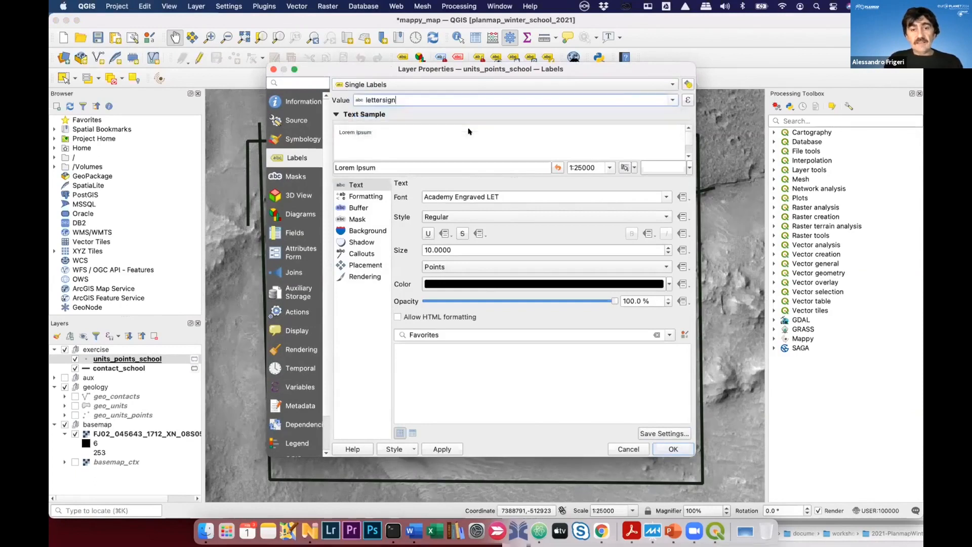
- Set the label text to size 24 points in Bold style and accept the layer properties
{"action": "left_click_drag", "start_coordinate": [460, 250], "coordinate": [384, 242]}
{"action": "type", "text": "24"}
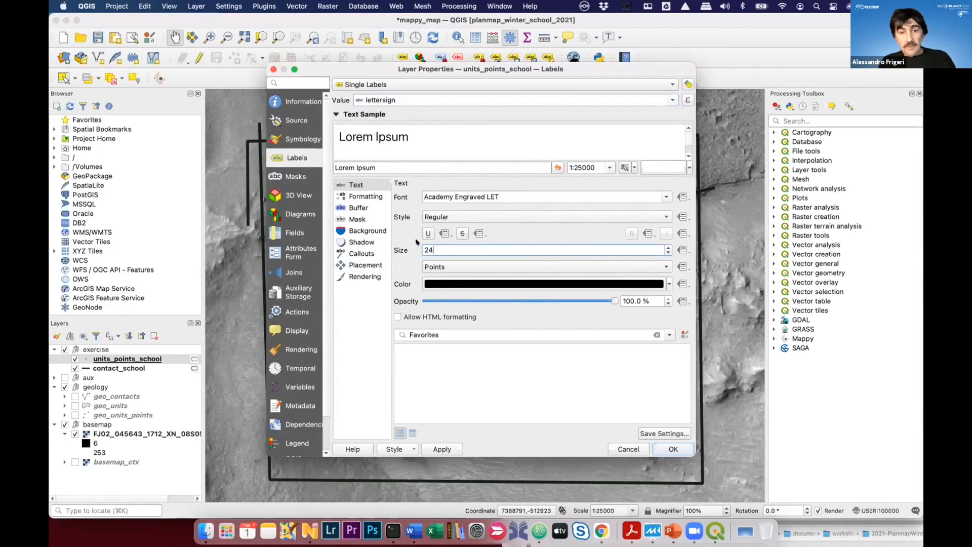
{"action": "left_click", "coordinate": [432, 215]}
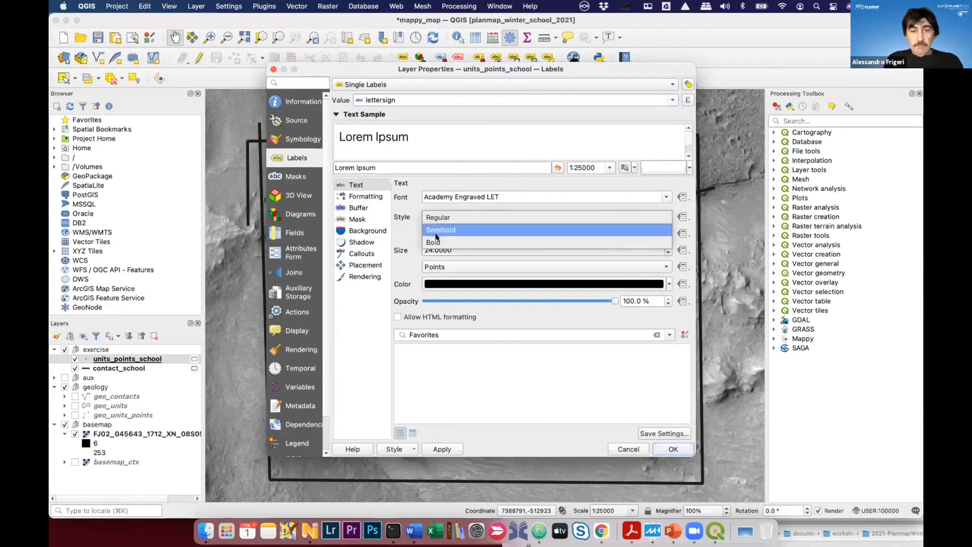
{"action": "left_click", "coordinate": [438, 229]}
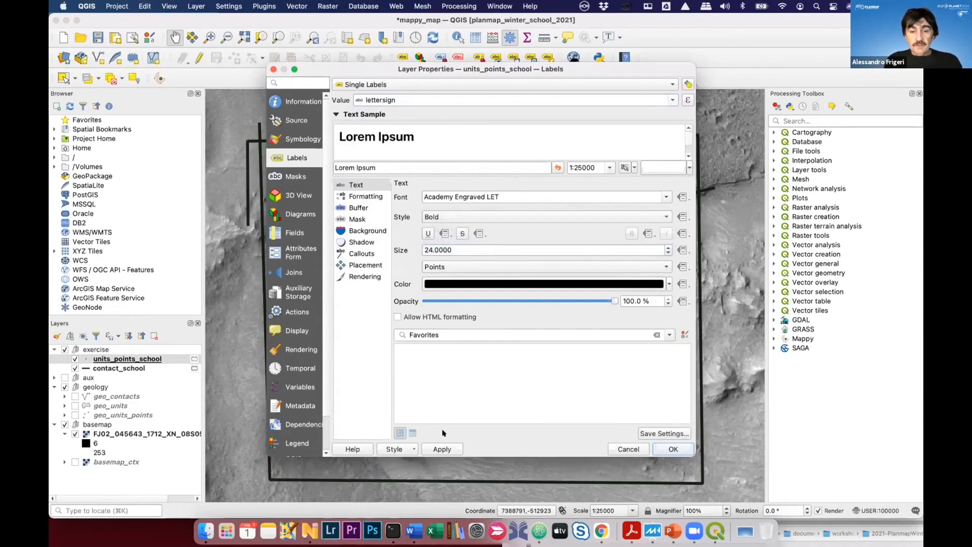
{"action": "left_click", "coordinate": [662, 450]}
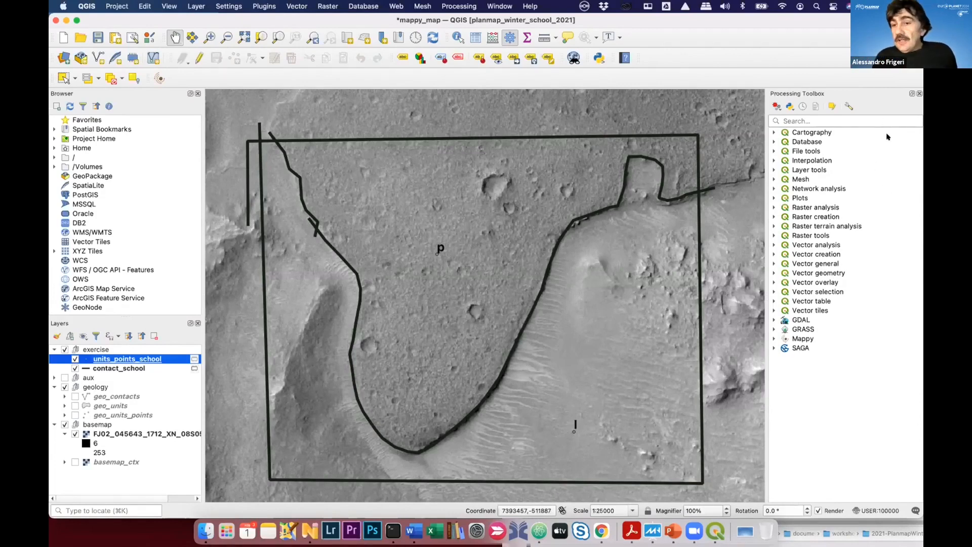
- Find Mappy's Map Construction algorithm in the processing tools, open it and set contact_school as the input lines
{"action": "left_click", "coordinate": [772, 162]}
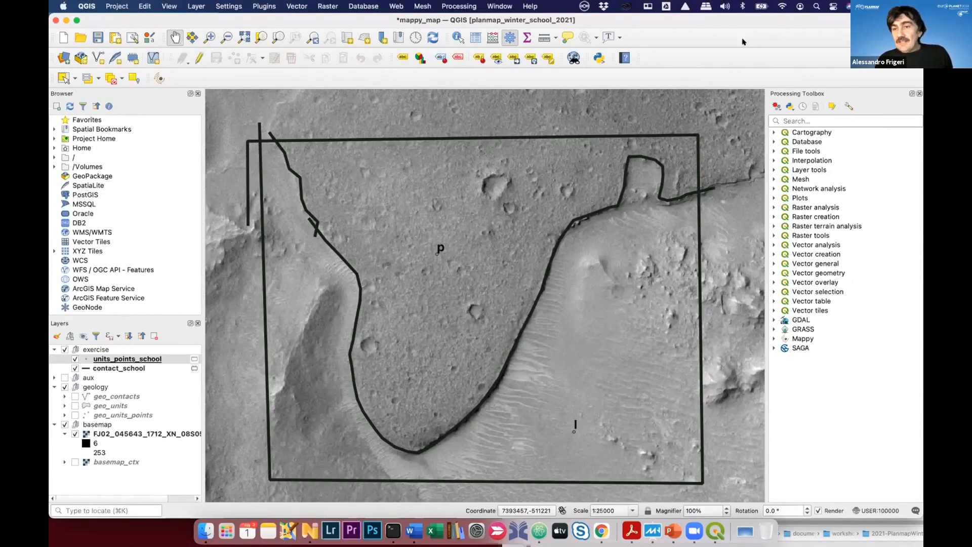
{"action": "left_click", "coordinate": [835, 123]}
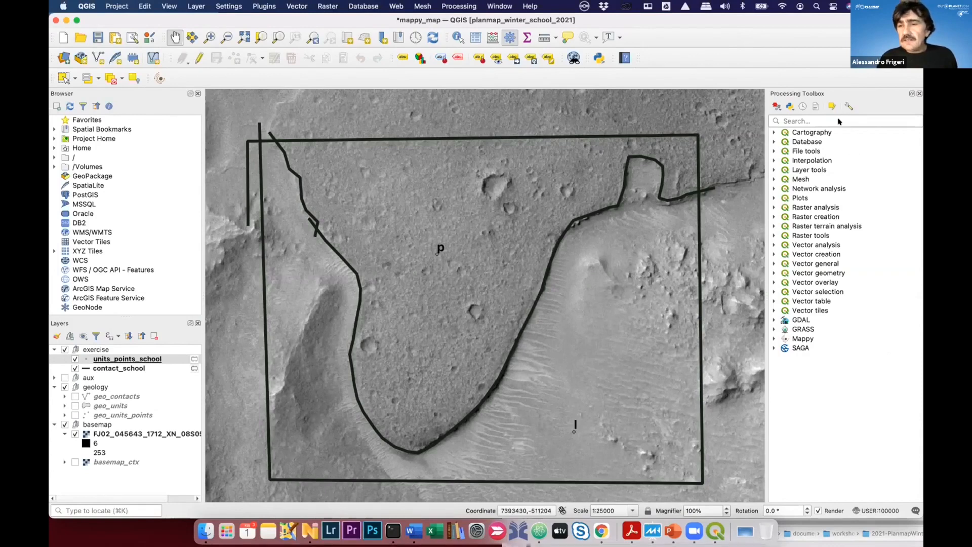
{"action": "type", "text": "mappy"}
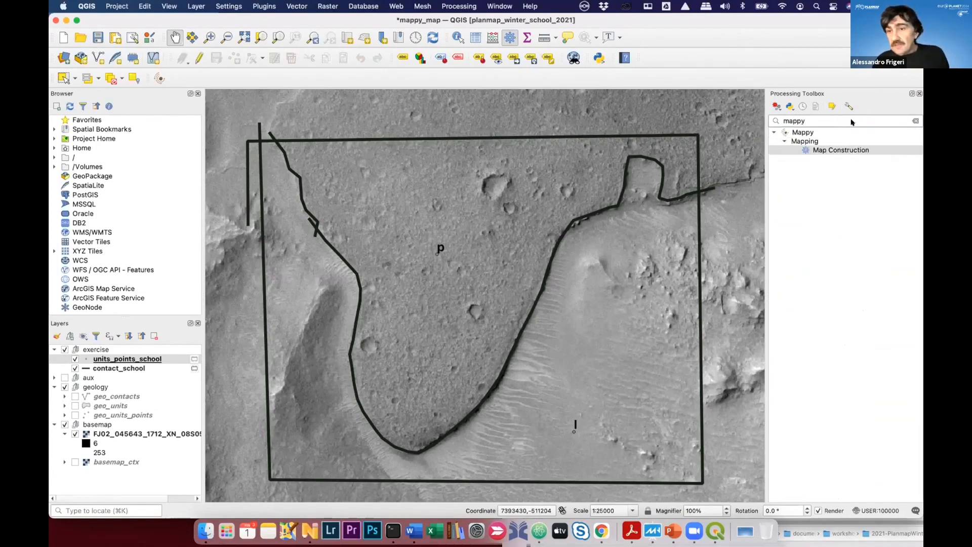
{"action": "double_click", "coordinate": [852, 149]}
{"action": "left_click_drag", "start_coordinate": [447, 124], "coordinate": [727, 142]}
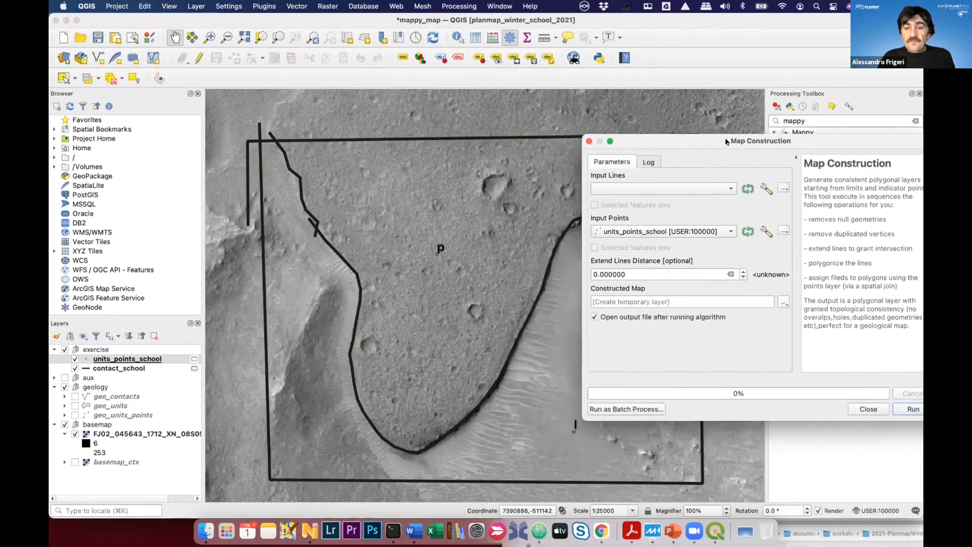
{"action": "left_click", "coordinate": [641, 189]}
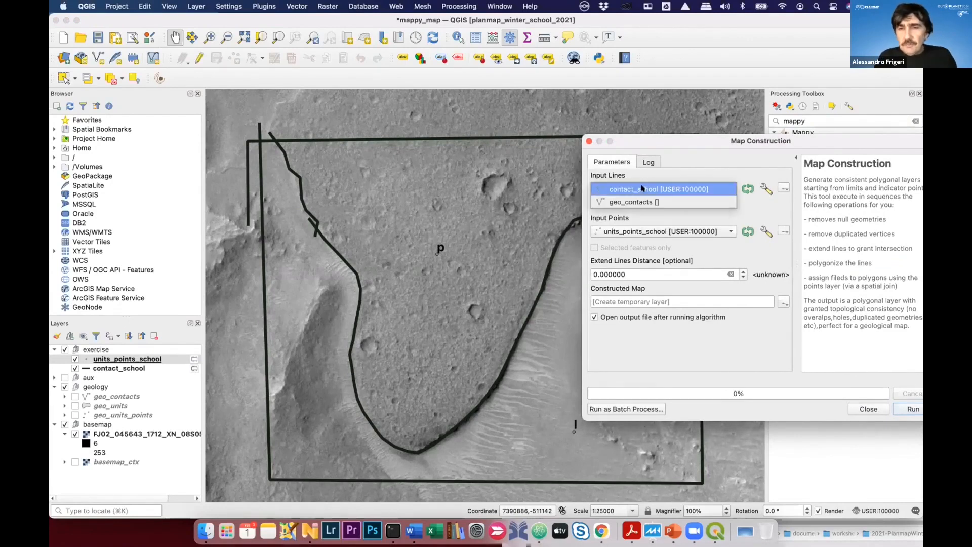
{"action": "left_click", "coordinate": [687, 190]}
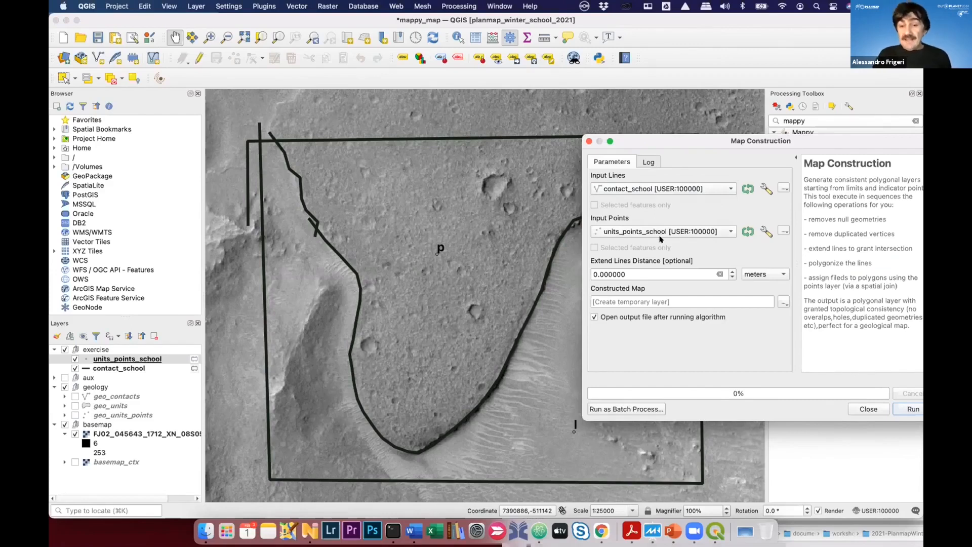
{"action": "left_click_drag", "start_coordinate": [742, 141], "coordinate": [658, 79]}
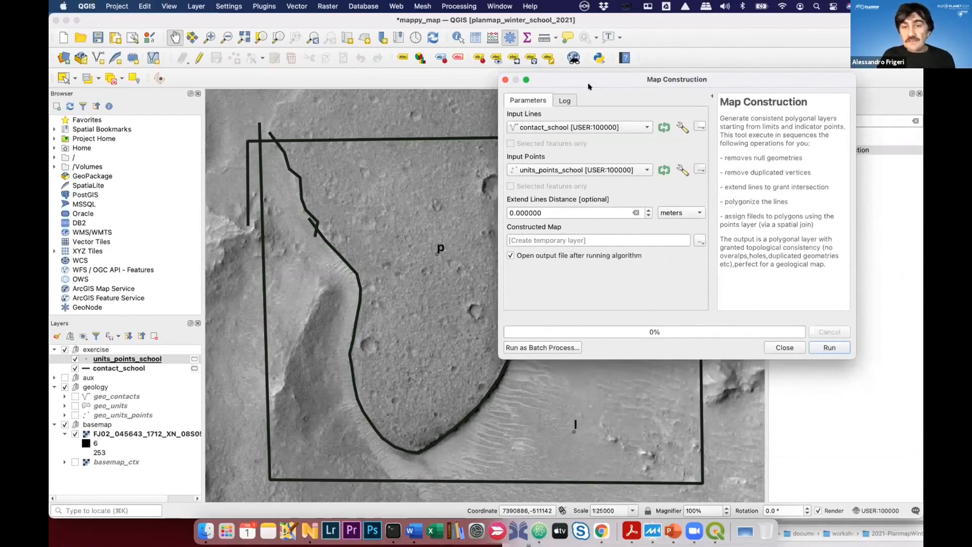
{"action": "left_click_drag", "start_coordinate": [600, 81], "coordinate": [540, 81]}
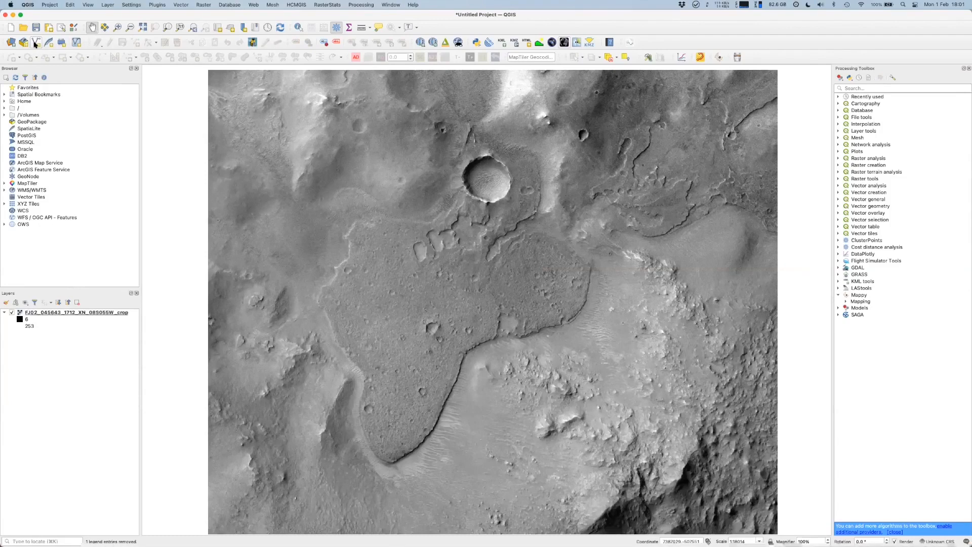
- Start a new shapefile layer named contacts.shp, saved in a new folder mappy inside the mappy demo folder
{"action": "left_click", "coordinate": [35, 44]}
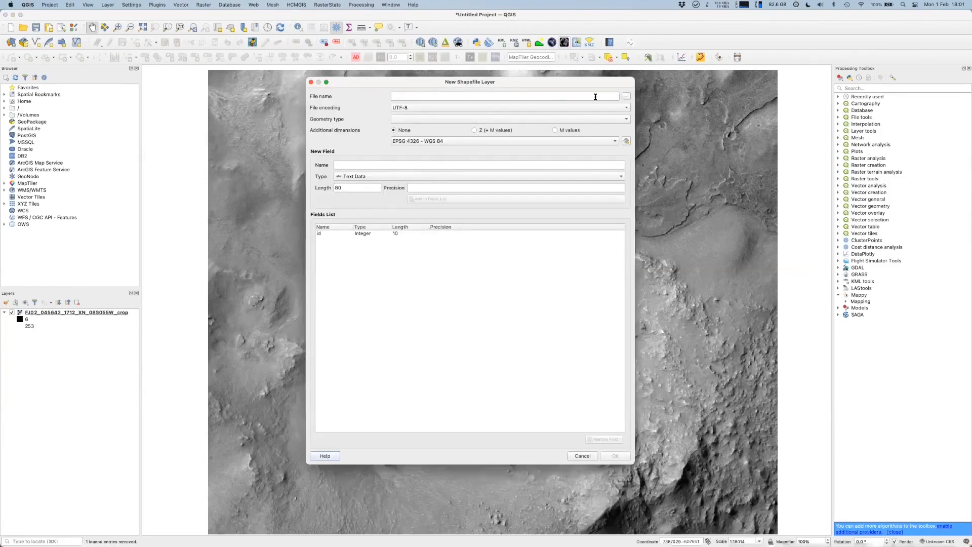
{"action": "type", "text": "contacts"}
{"action": "left_click", "coordinate": [627, 98]}
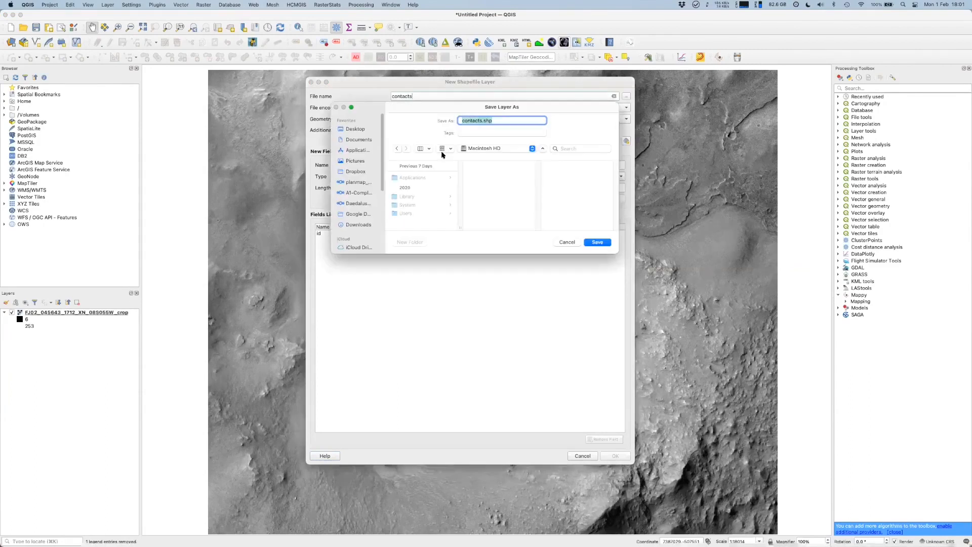
{"action": "left_click", "coordinate": [409, 186]}
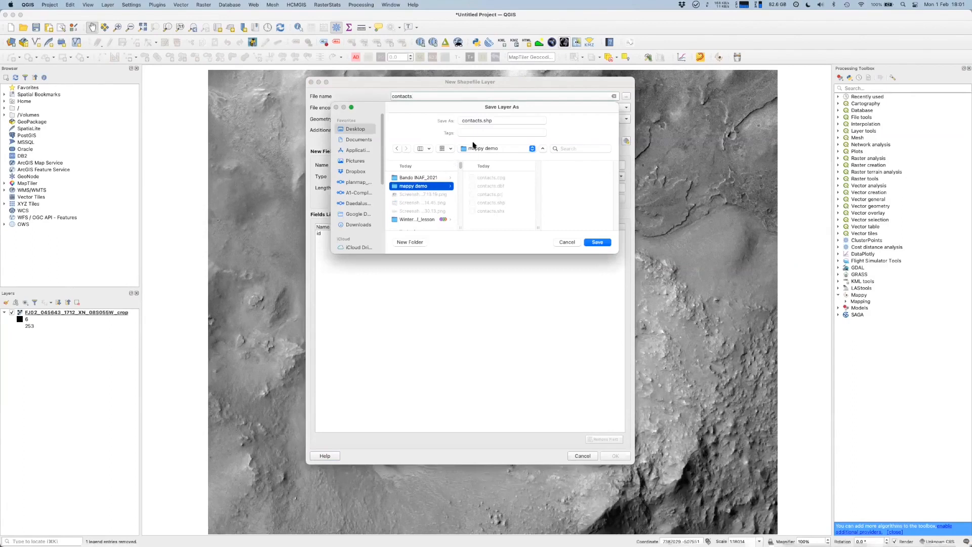
{"action": "left_click", "coordinate": [414, 242]}
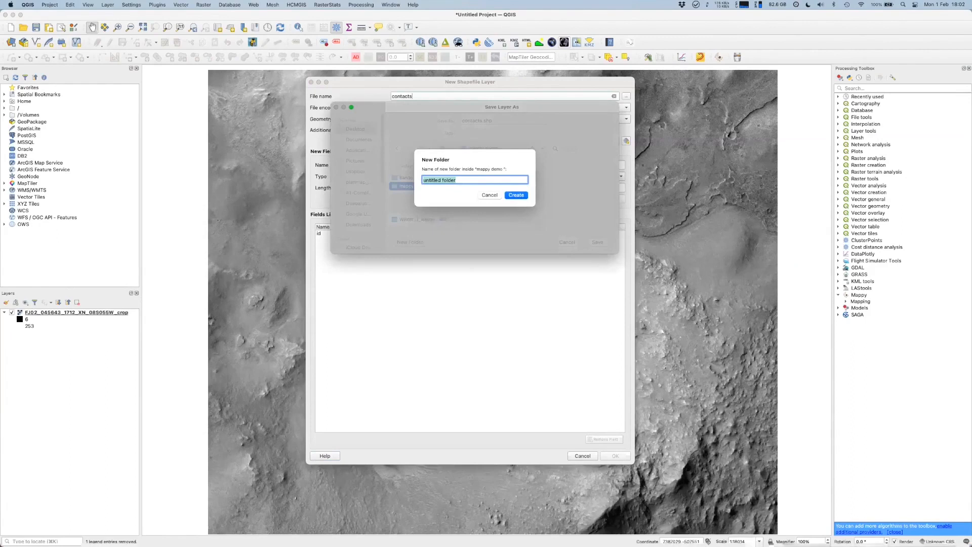
{"action": "type", "text": "mappy"}
{"action": "key", "text": "Return"}
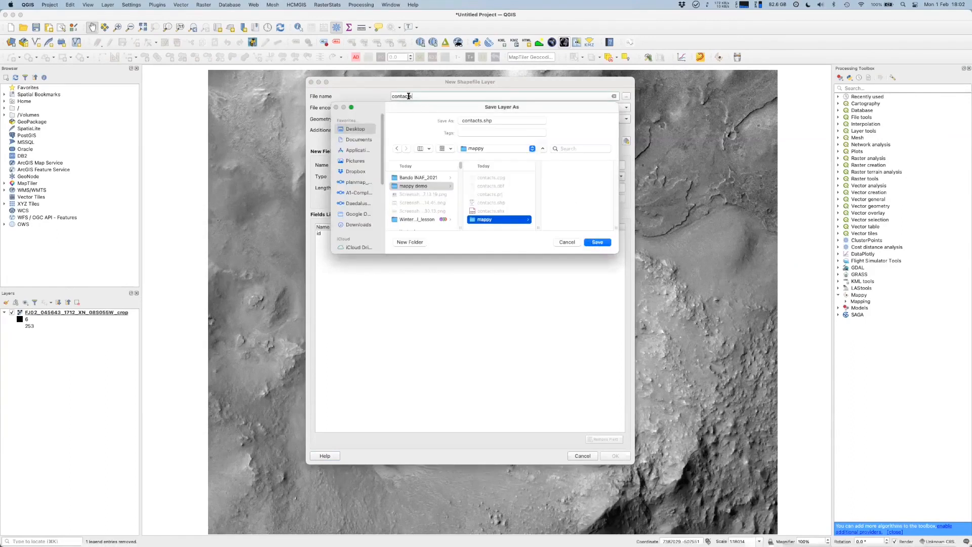
{"action": "key", "text": "Return"}
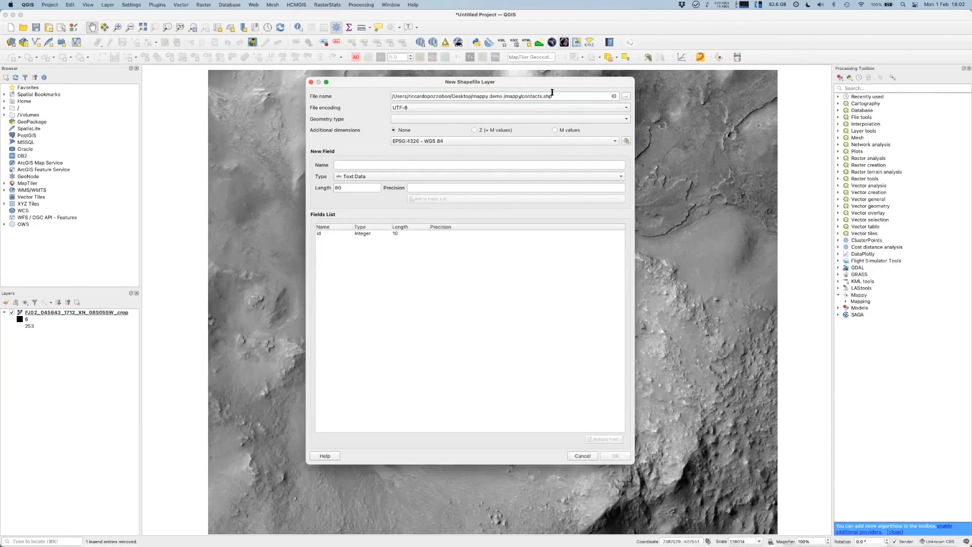
- Give the contacts layer Line geometry and the project CRS SimpleCylindrical Mars, and create it
{"action": "left_click", "coordinate": [404, 119]}
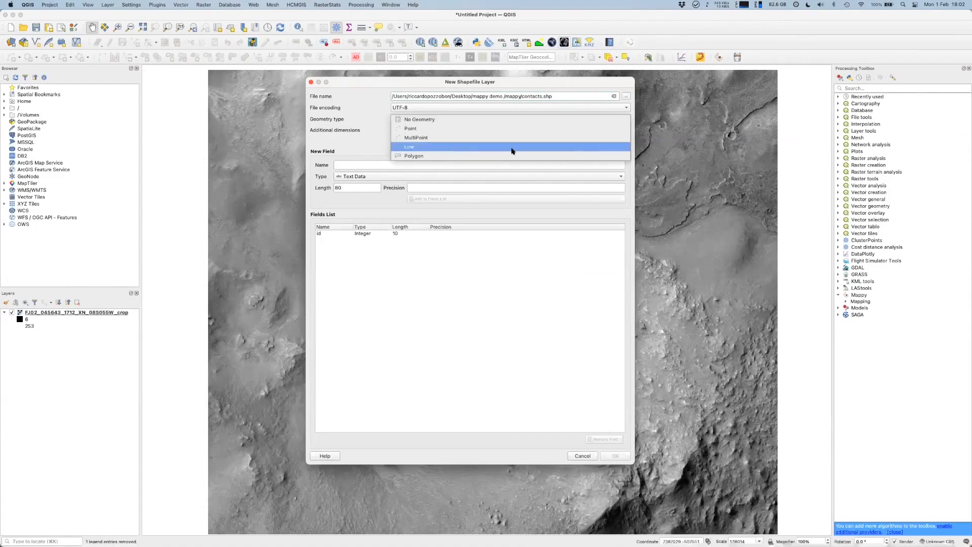
{"action": "left_click", "coordinate": [404, 147]}
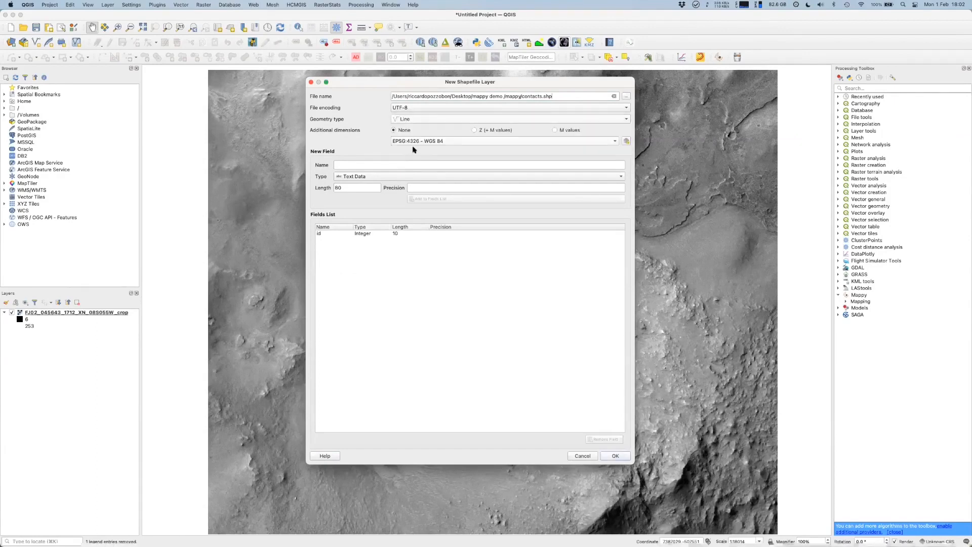
{"action": "left_click", "coordinate": [393, 141]}
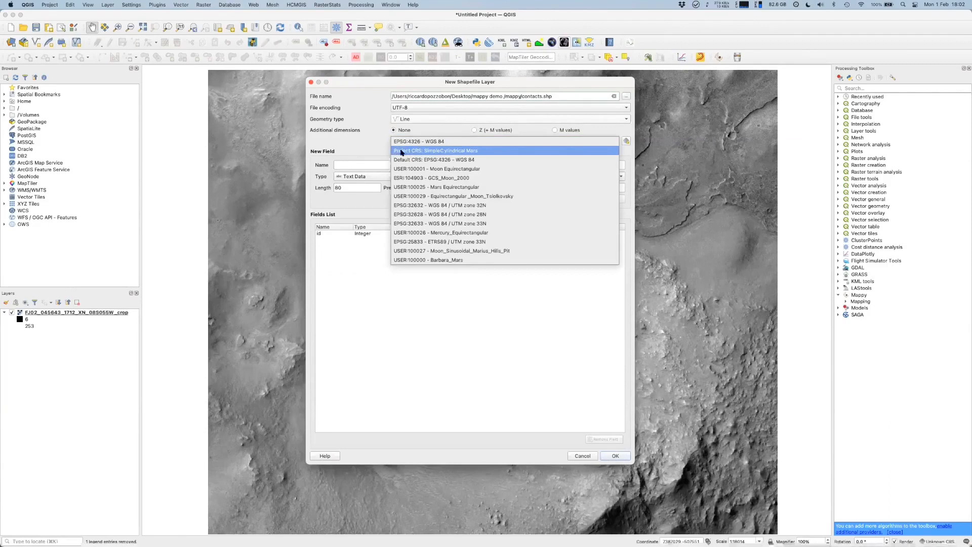
{"action": "left_click", "coordinate": [428, 150]}
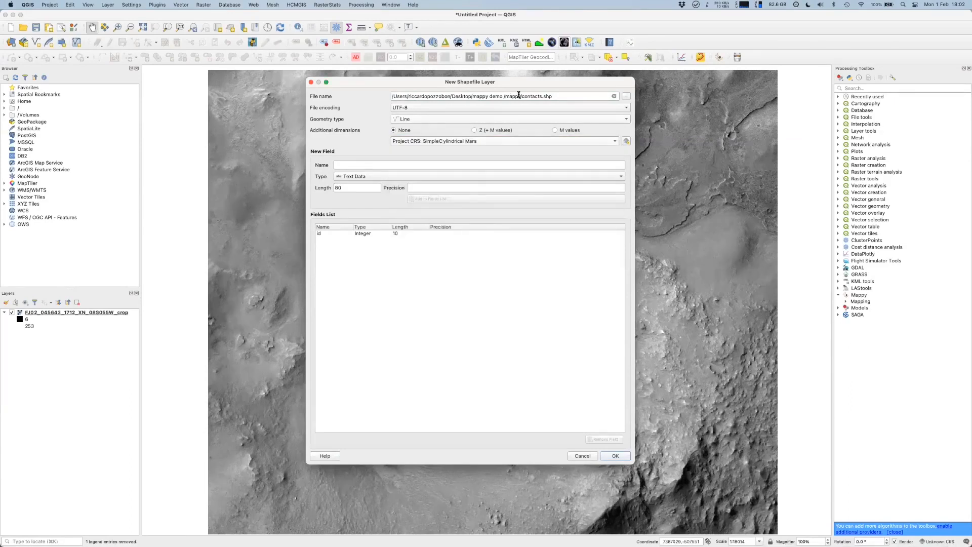
{"action": "left_click", "coordinate": [607, 455]}
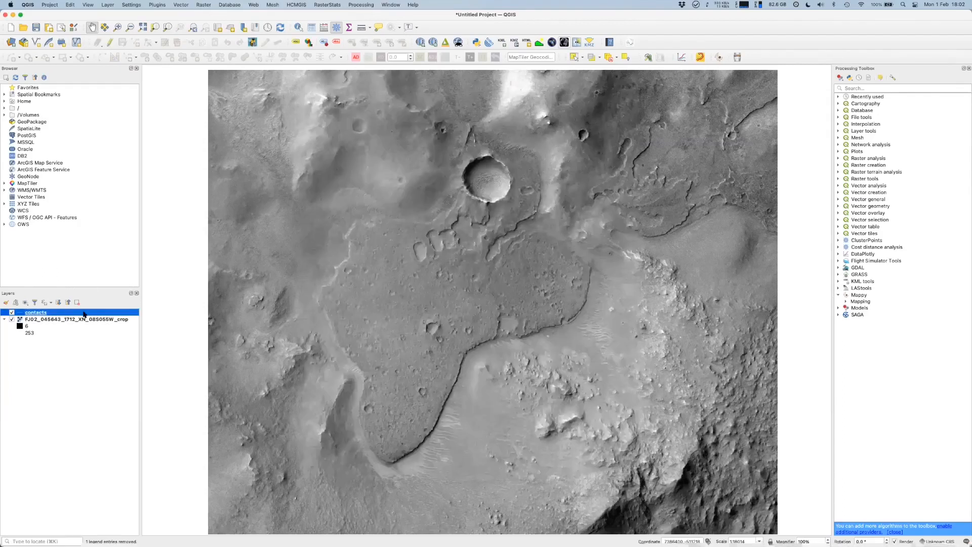
- Start another new shapefile layer and set its file to units.shp in the mappy folder
{"action": "left_click", "coordinate": [36, 43]}
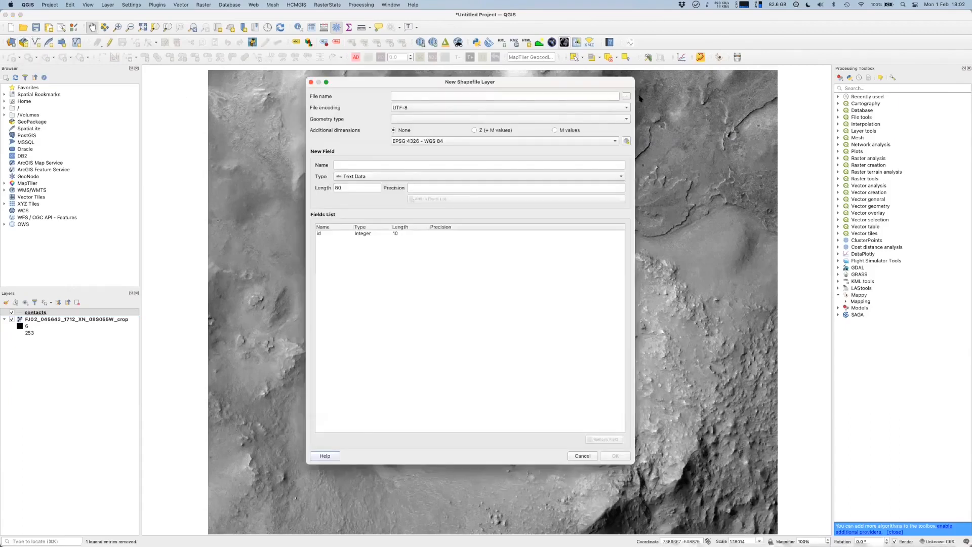
{"action": "left_click", "coordinate": [627, 96]}
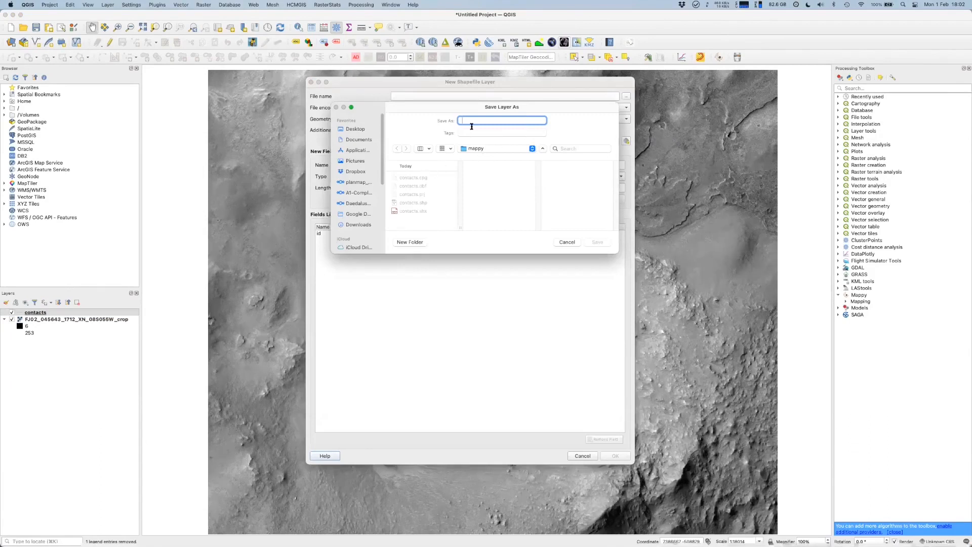
{"action": "type", "text": "units"}
{"action": "key", "text": "Return"}
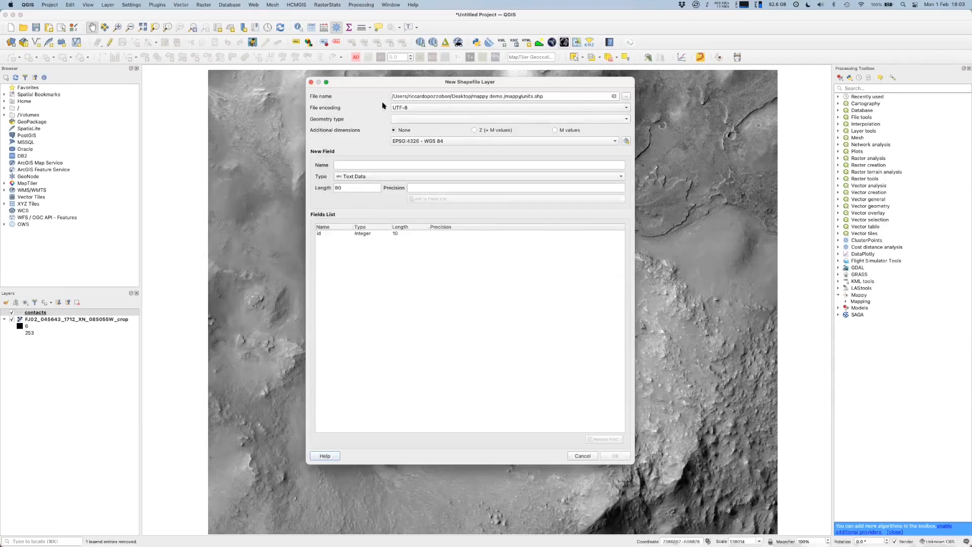
- Set the units layer's geometry type to Point and its CRS to the project CRS SimpleCylindrical Mars
{"action": "left_click", "coordinate": [398, 119]}
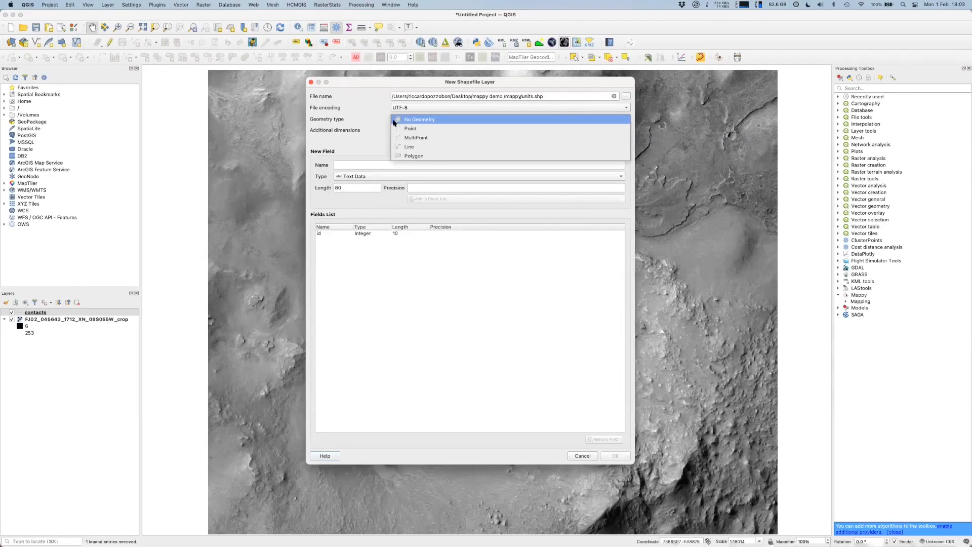
{"action": "left_click", "coordinate": [429, 129]}
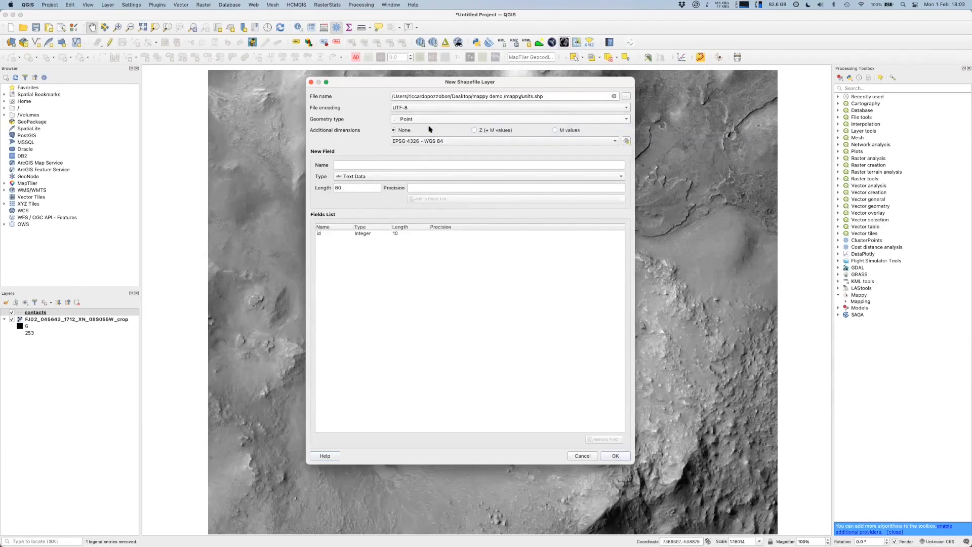
{"action": "left_click", "coordinate": [407, 141]}
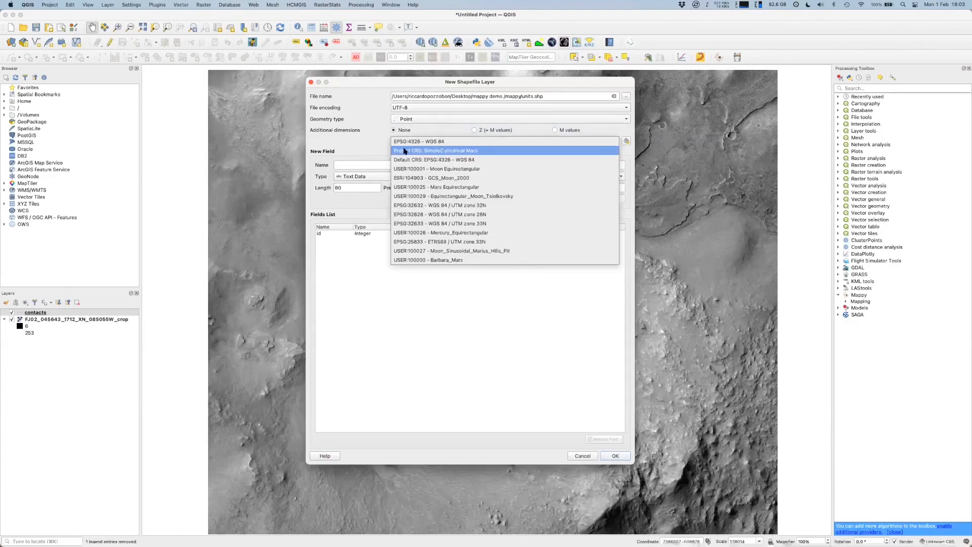
{"action": "left_click", "coordinate": [405, 151]}
- Add a text field geo_units with length 80 to the units layer and create the layer
{"action": "left_click", "coordinate": [342, 164]}
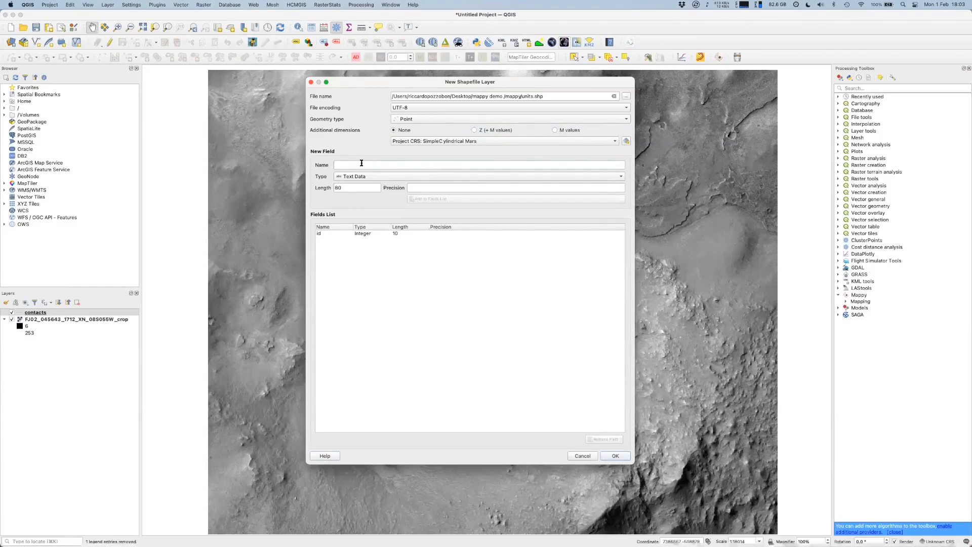
{"action": "type", "text": "geo_units"}
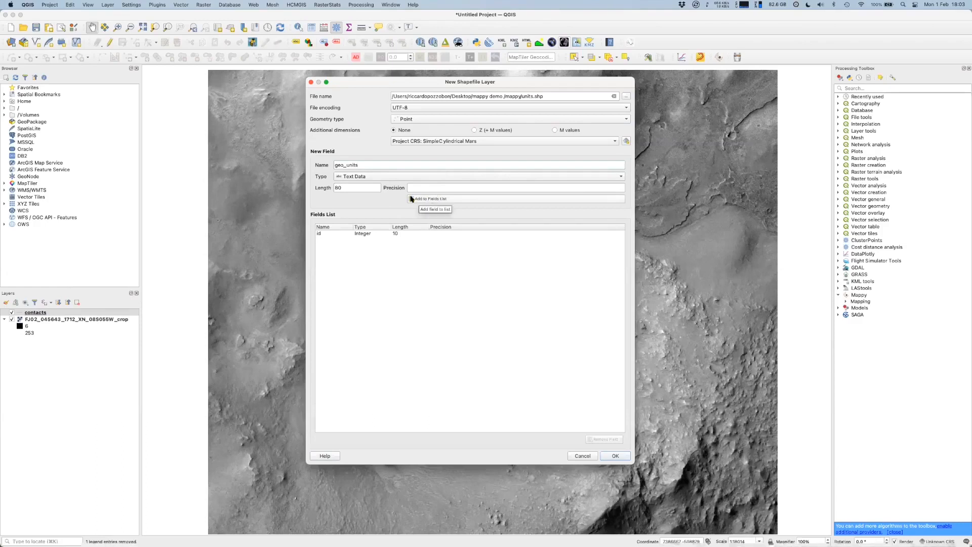
{"action": "left_click", "coordinate": [436, 199]}
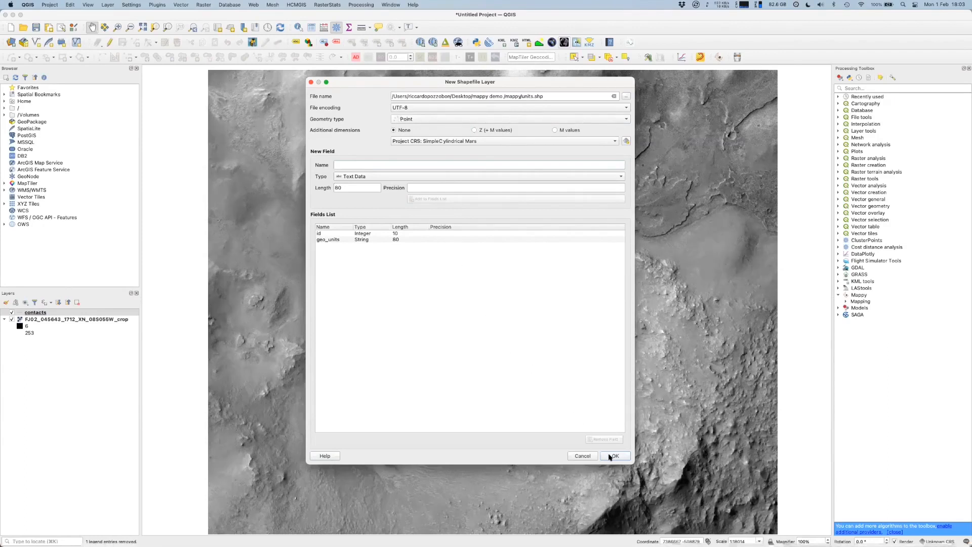
{"action": "left_click", "coordinate": [612, 456]}
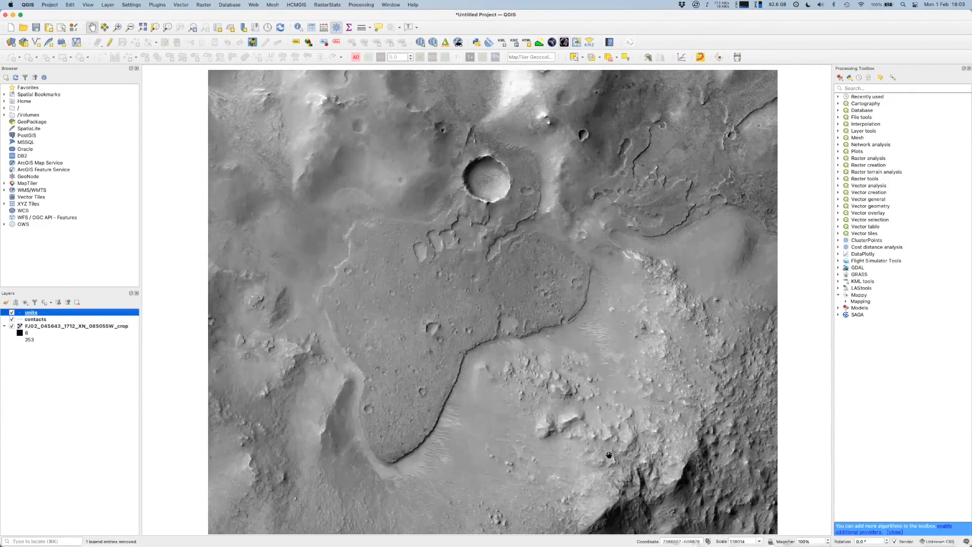
- Start editing the contacts layer and trace the dark plateau's western, southern and southeastern edge as a line with id 1
{"action": "left_click", "coordinate": [30, 319]}
{"action": "left_click", "coordinate": [30, 313]}
{"action": "left_click", "coordinate": [30, 319]}
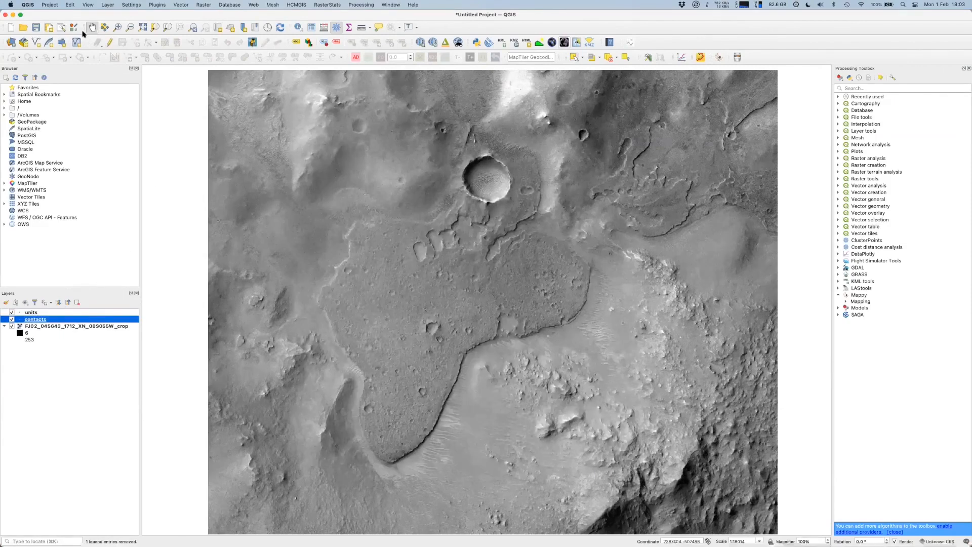
{"action": "left_click", "coordinate": [110, 43]}
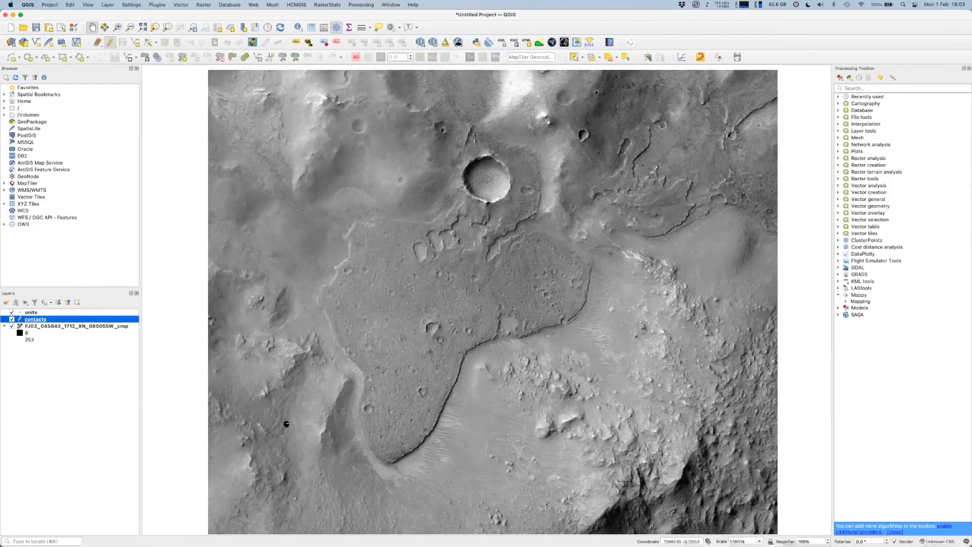
{"action": "left_click", "coordinate": [135, 42]}
{"action": "left_click", "coordinate": [340, 347]}
{"action": "left_click", "coordinate": [353, 362]}
{"action": "left_click", "coordinate": [362, 376]}
{"action": "left_click", "coordinate": [361, 405]}
{"action": "left_click", "coordinate": [362, 423]}
{"action": "left_click", "coordinate": [368, 442]}
{"action": "left_click", "coordinate": [381, 456]}
{"action": "left_click", "coordinate": [390, 458]}
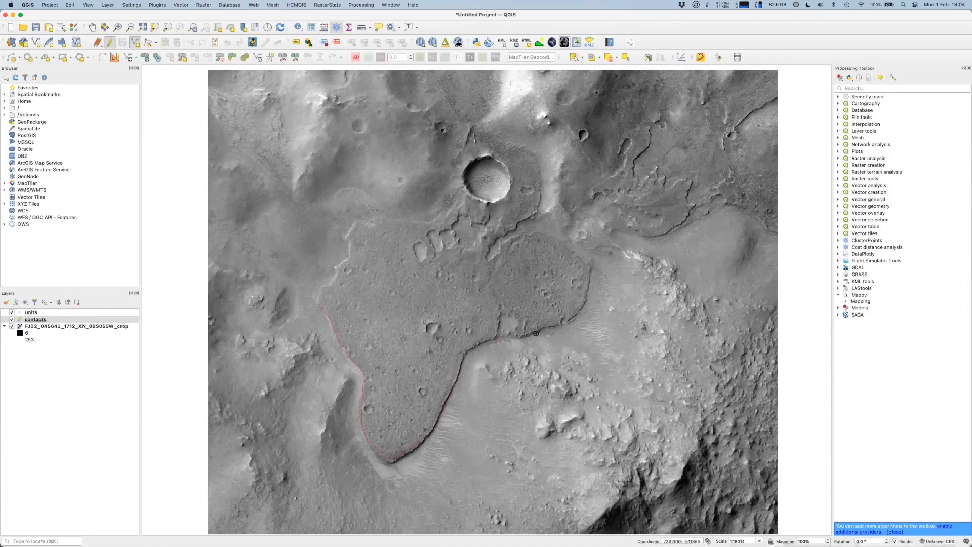
{"action": "right_click", "coordinate": [588, 265]}
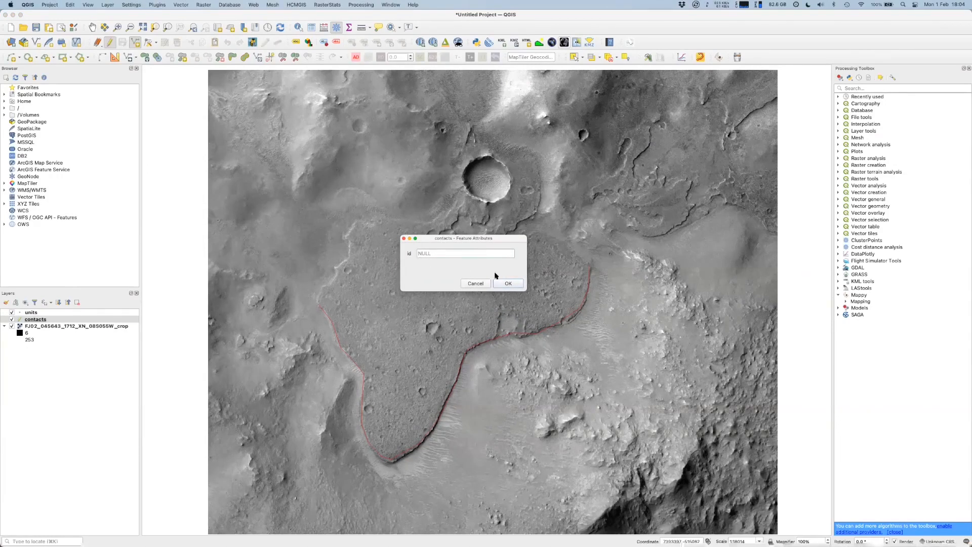
{"action": "type", "text": "1"}
{"action": "left_click", "coordinate": [502, 283]}
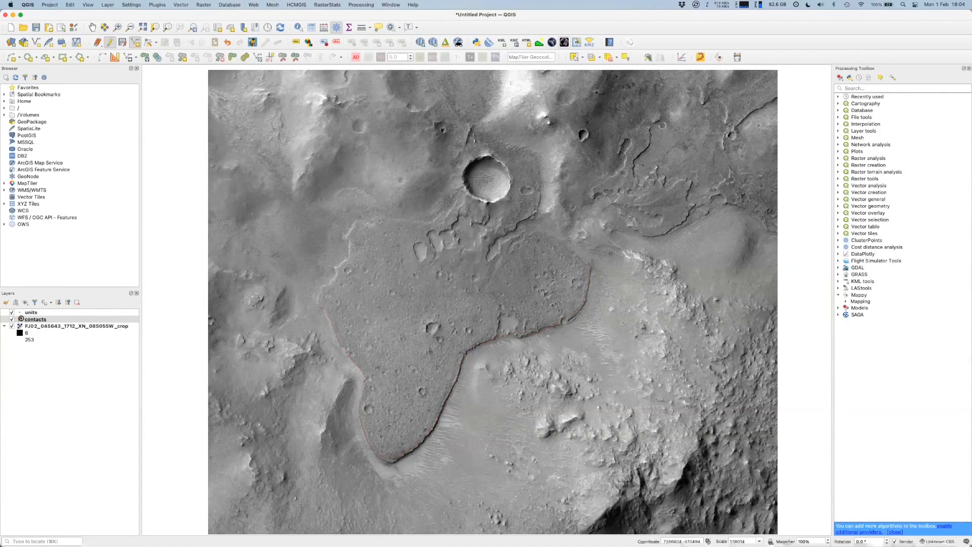
- Change the contacts layer's line colour to bright red and accept the layer properties
{"action": "double_click", "coordinate": [35, 319]}
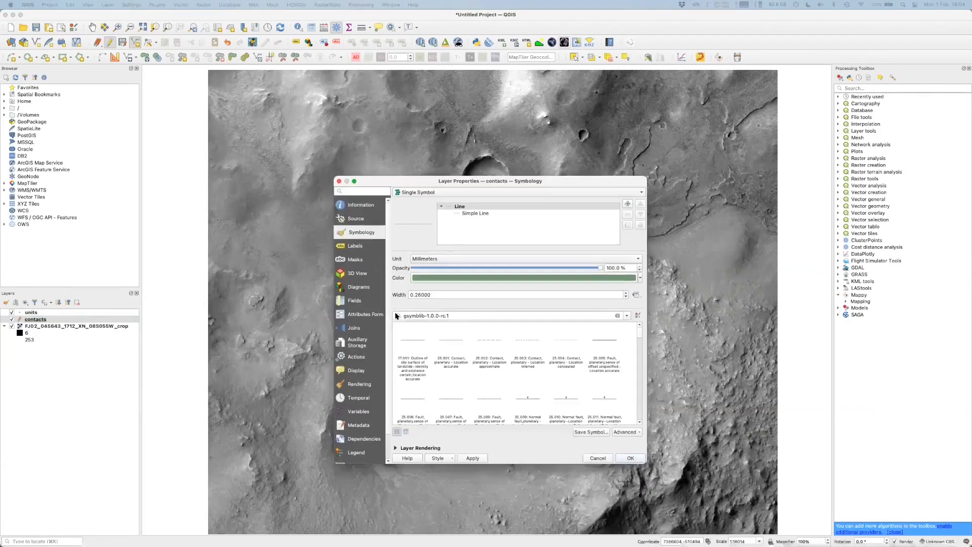
{"action": "left_click", "coordinate": [455, 277]}
{"action": "left_click_drag", "start_coordinate": [397, 303], "coordinate": [454, 248]}
{"action": "left_click_drag", "start_coordinate": [458, 283], "coordinate": [458, 251]}
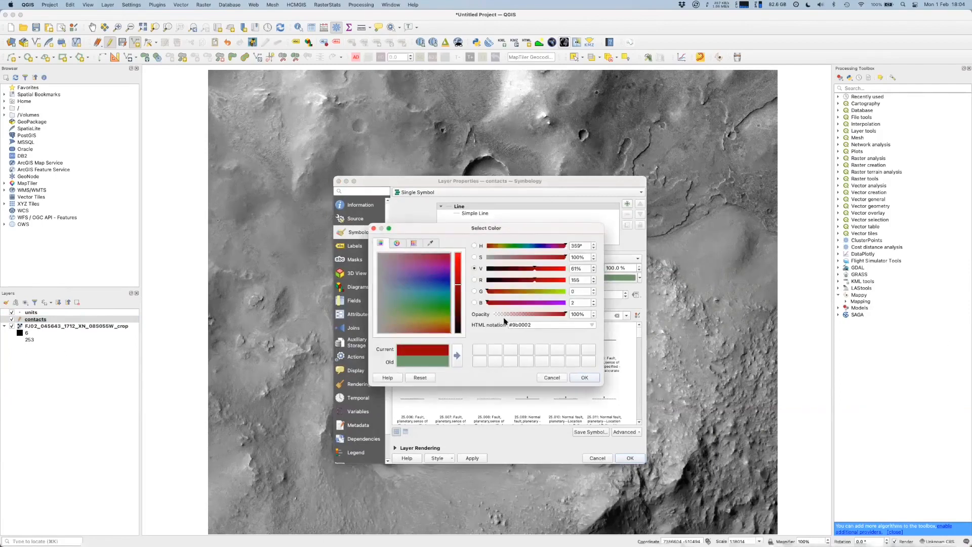
{"action": "left_click", "coordinate": [599, 381]}
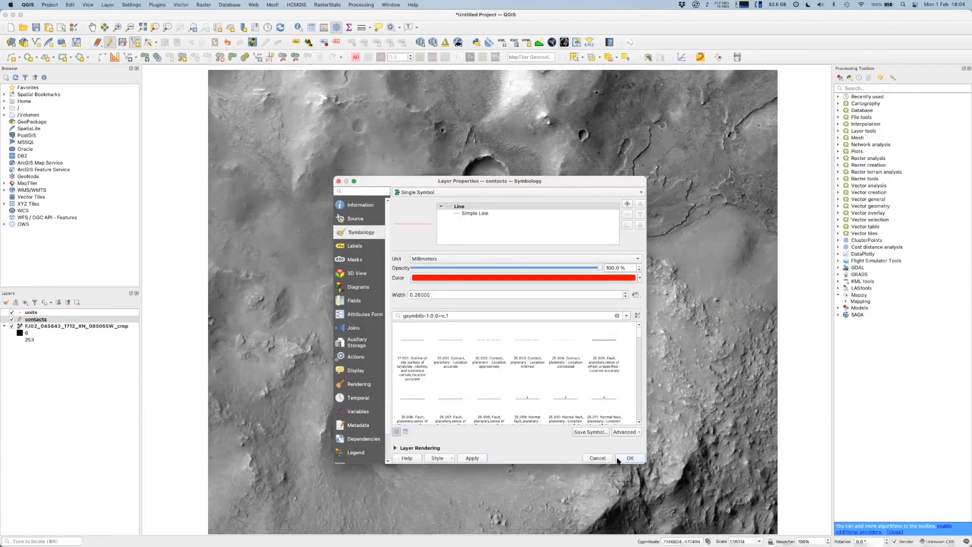
{"action": "left_click", "coordinate": [618, 460]}
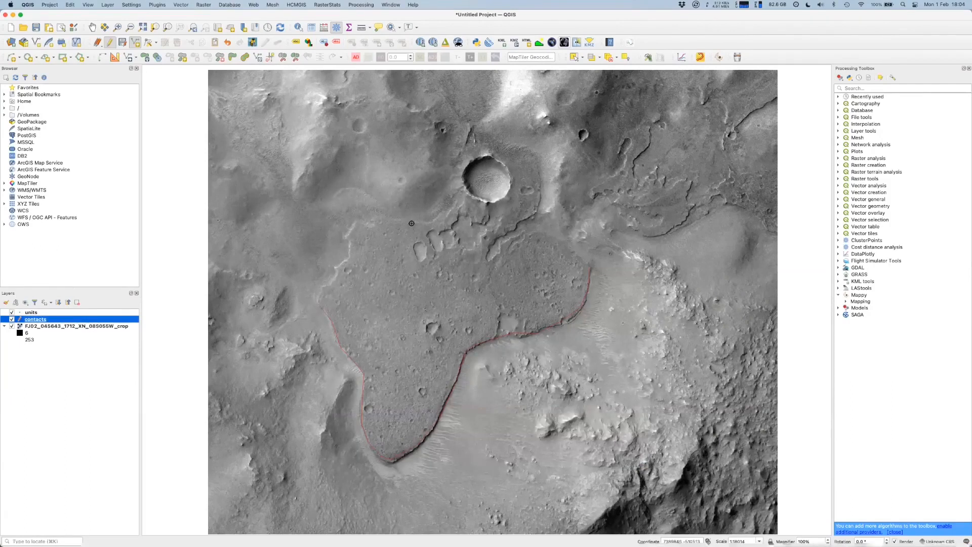
- Trace the plateau's northern edge around the large crater as a second contacts line joining both ends of the first, leaving its id empty
{"action": "left_click", "coordinate": [322, 307]}
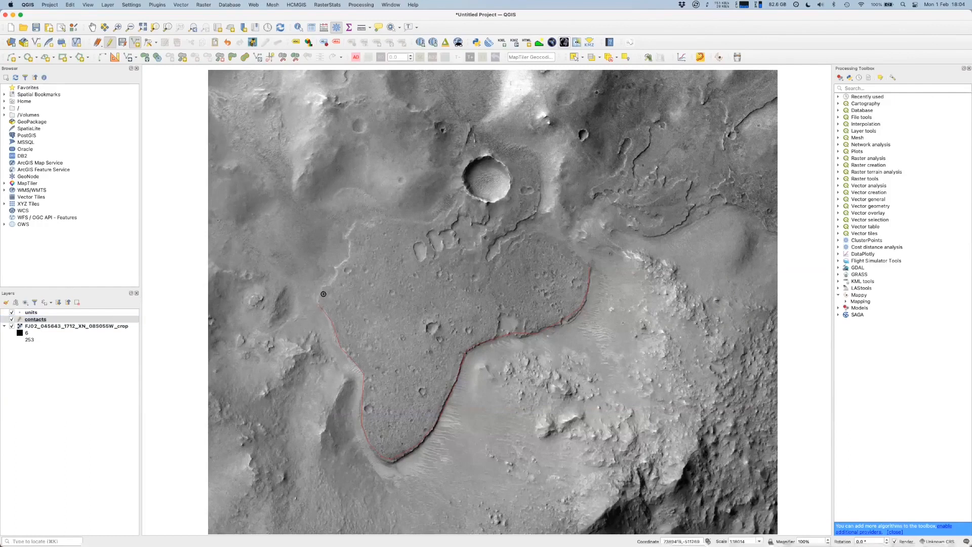
{"action": "left_click", "coordinate": [350, 236]}
{"action": "left_click", "coordinate": [353, 228]}
{"action": "left_click", "coordinate": [363, 224]}
{"action": "left_click", "coordinate": [385, 222]}
{"action": "left_click", "coordinate": [492, 140]}
{"action": "left_click", "coordinate": [514, 146]}
{"action": "left_click", "coordinate": [534, 153]}
{"action": "left_click", "coordinate": [539, 178]}
{"action": "left_click", "coordinate": [498, 236]}
{"action": "left_click", "coordinate": [490, 247]}
{"action": "left_click", "coordinate": [487, 255]}
{"action": "left_click", "coordinate": [497, 251]}
{"action": "right_click", "coordinate": [595, 286]}
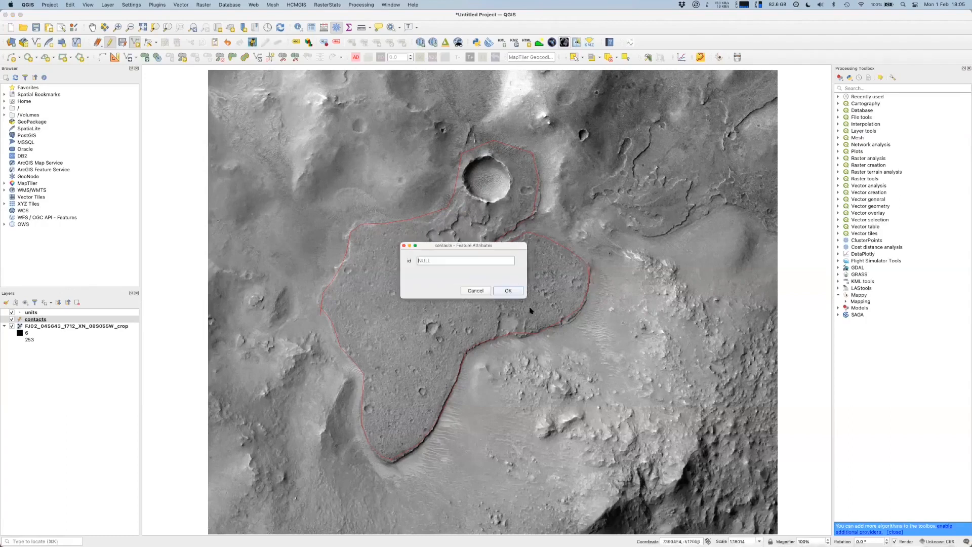
{"action": "left_click", "coordinate": [508, 291]}
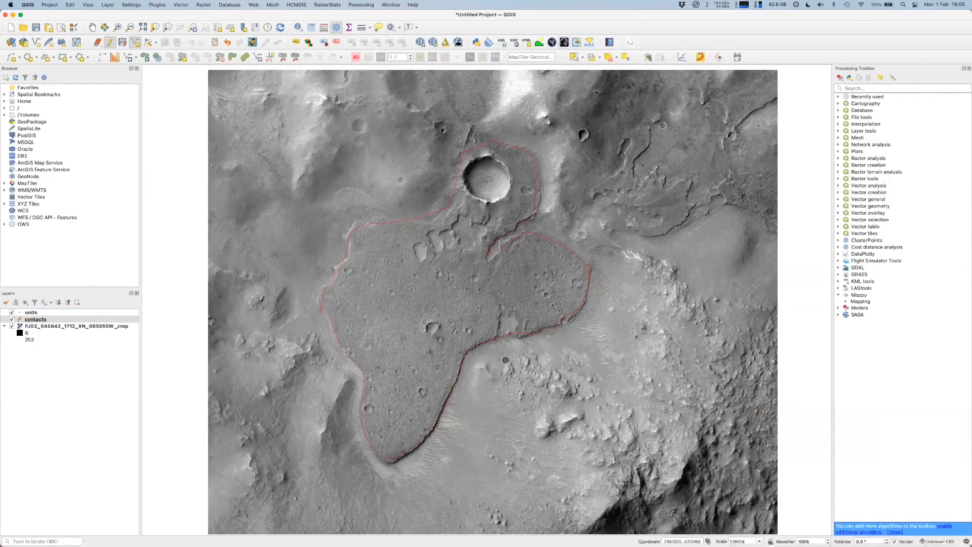
- Outline the small crater in the plateau's centre and the pits south of the large crater as contacts lines, leaving their ids empty
{"action": "left_click", "coordinate": [427, 324]}
{"action": "left_click", "coordinate": [503, 298]}
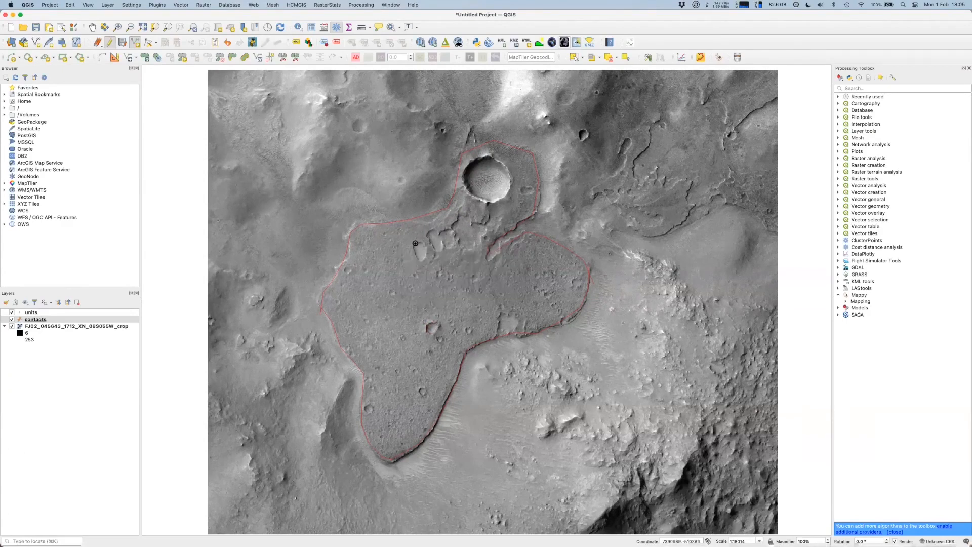
{"action": "scroll", "coordinate": [419, 251], "scroll_direction": "up", "scroll_amount": 2}
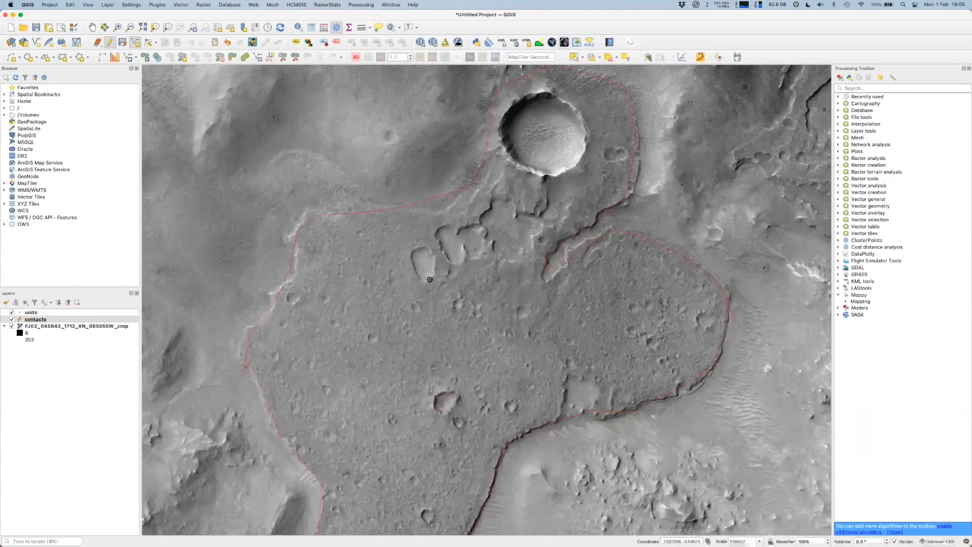
{"action": "right_click", "coordinate": [408, 251]}
{"action": "left_click", "coordinate": [504, 306]}
{"action": "right_click", "coordinate": [439, 226]}
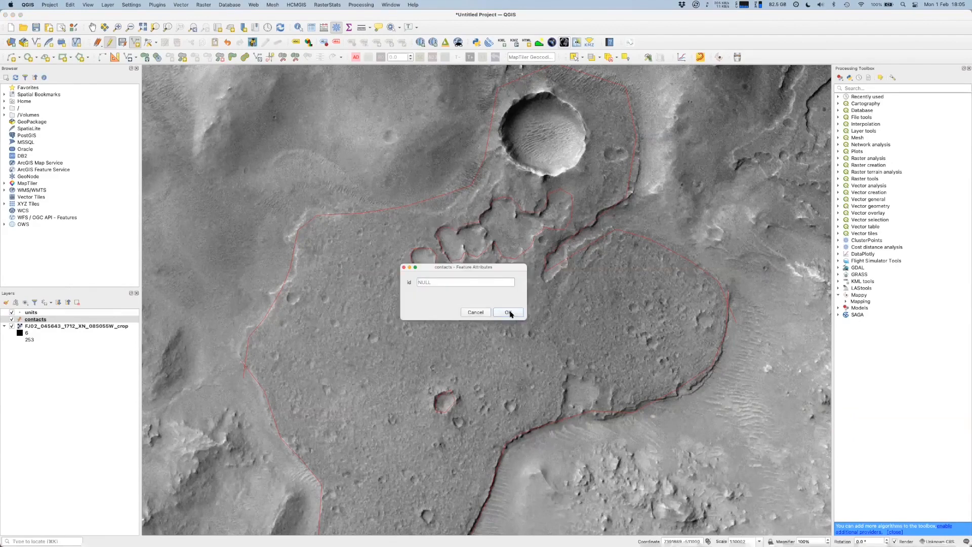
{"action": "left_click", "coordinate": [508, 312]}
- Draw a rectangular frame around the whole plateau as a contacts line with an empty id, and save the layer edits
{"action": "scroll", "coordinate": [506, 279], "scroll_direction": "down", "scroll_amount": 1}
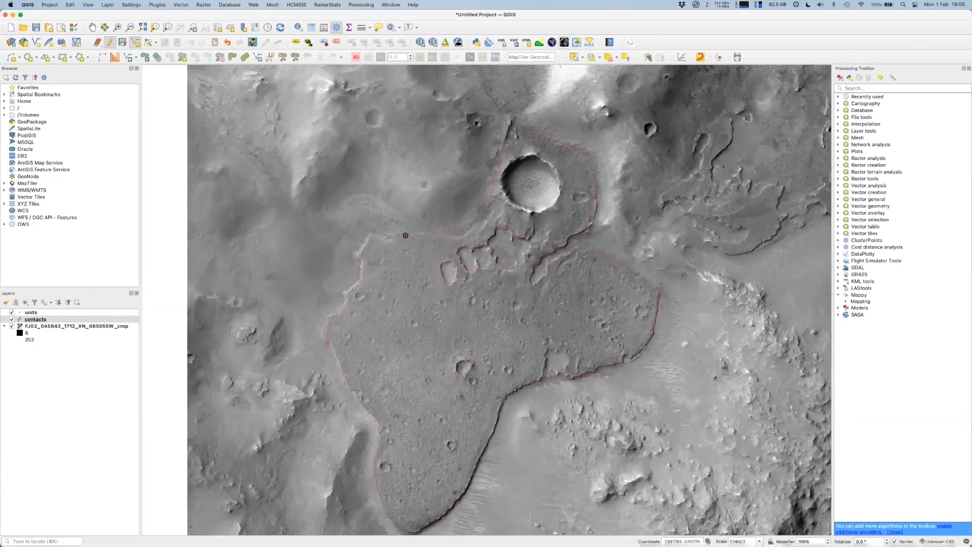
{"action": "scroll", "coordinate": [365, 194], "scroll_direction": "down", "scroll_amount": 1}
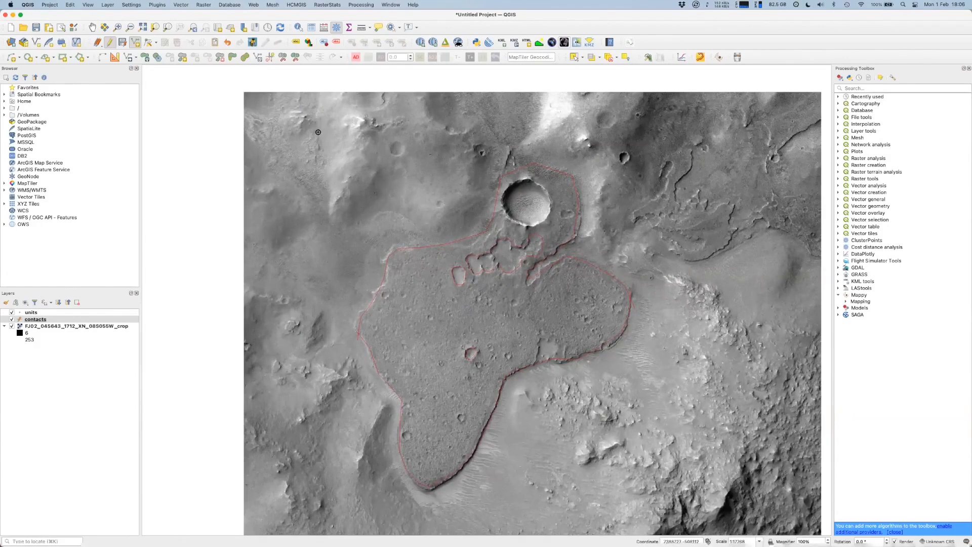
{"action": "left_click", "coordinate": [686, 121]}
{"action": "right_click", "coordinate": [686, 121]}
{"action": "left_click", "coordinate": [699, 522]}
{"action": "left_click", "coordinate": [327, 520]}
{"action": "left_click", "coordinate": [323, 124]}
{"action": "right_click", "coordinate": [322, 124]}
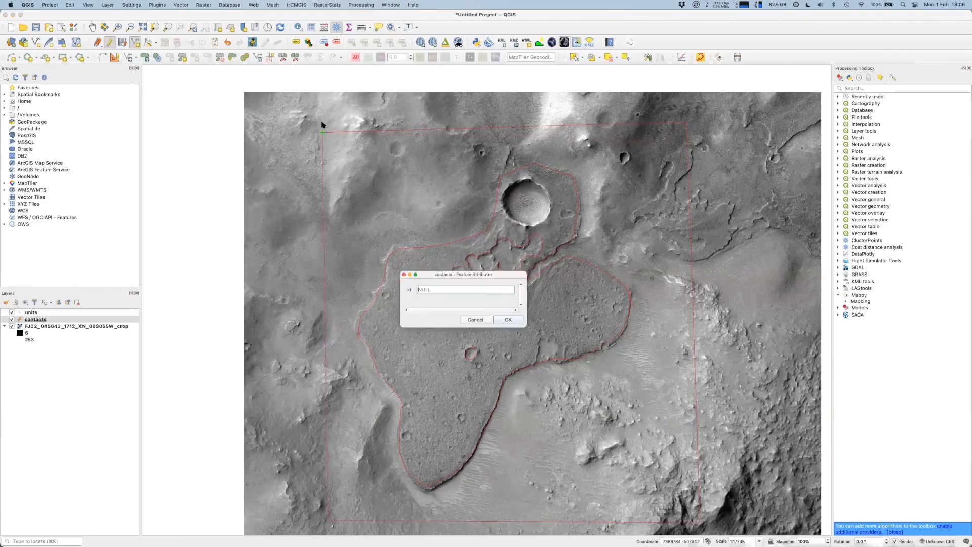
{"action": "left_click", "coordinate": [507, 319]}
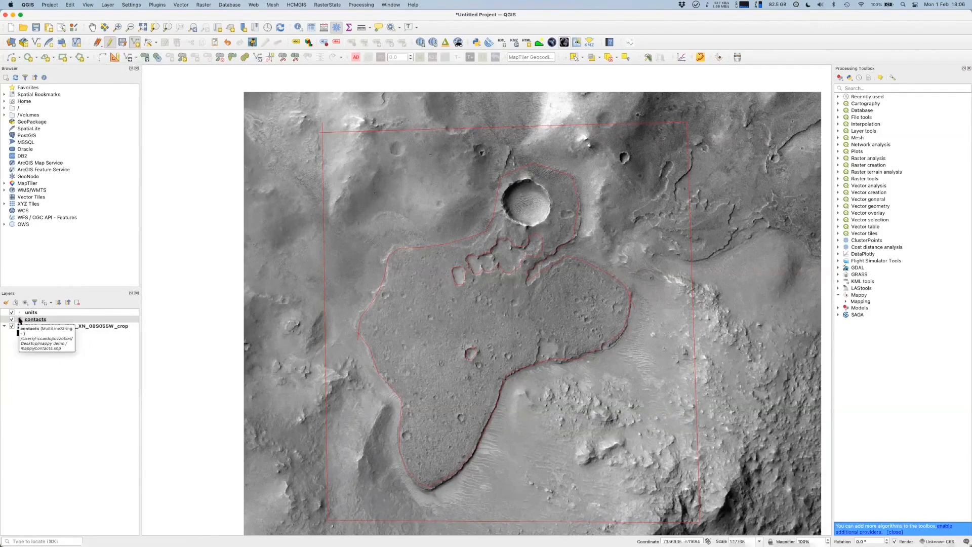
{"action": "left_click", "coordinate": [108, 45]}
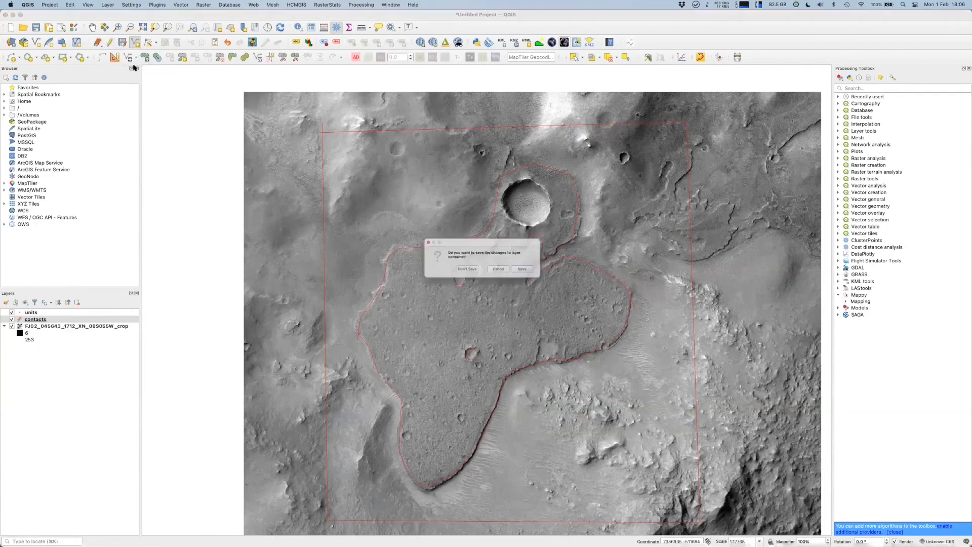
{"action": "left_click", "coordinate": [536, 273]}
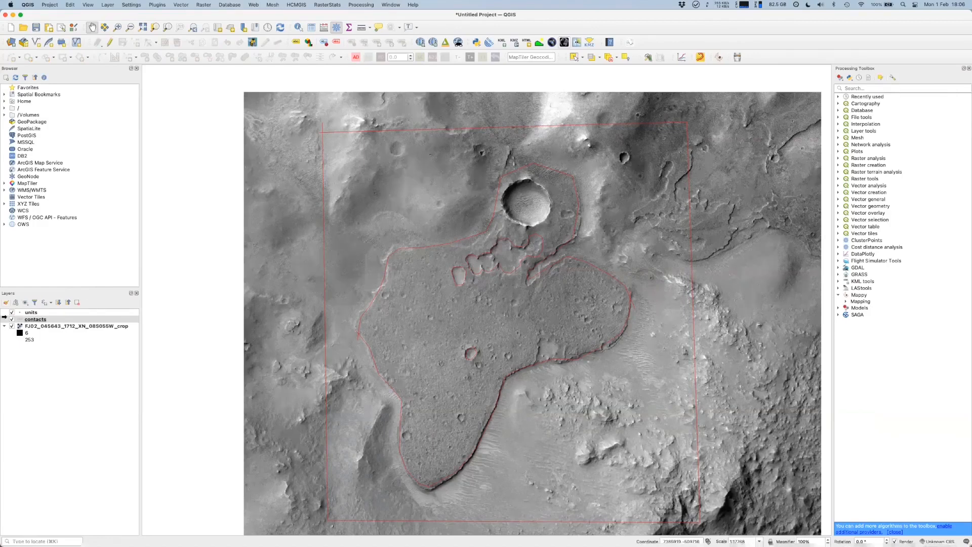
- Increase the contacts layer's line width and accept the layer properties
{"action": "double_click", "coordinate": [33, 319]}
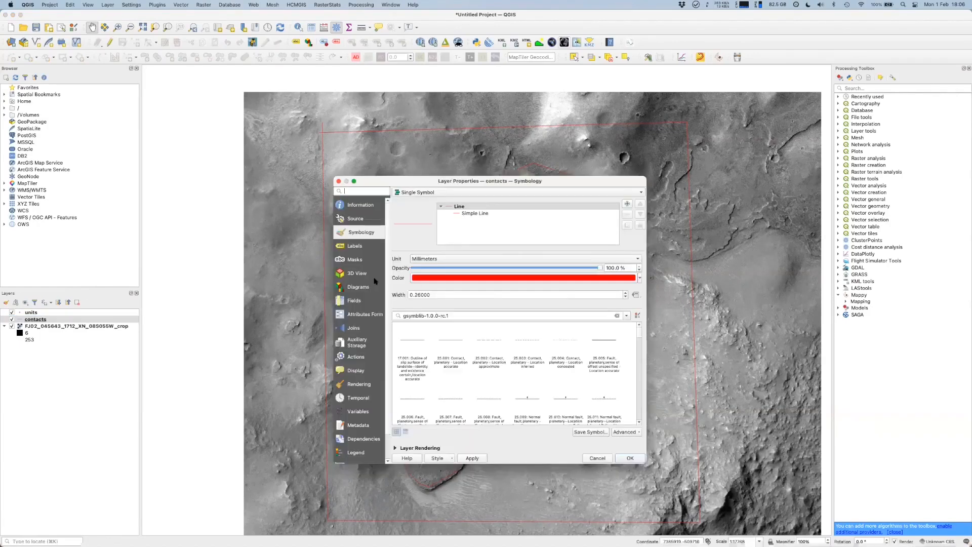
{"action": "left_click", "coordinate": [626, 293]}
{"action": "left_click", "coordinate": [625, 458]}
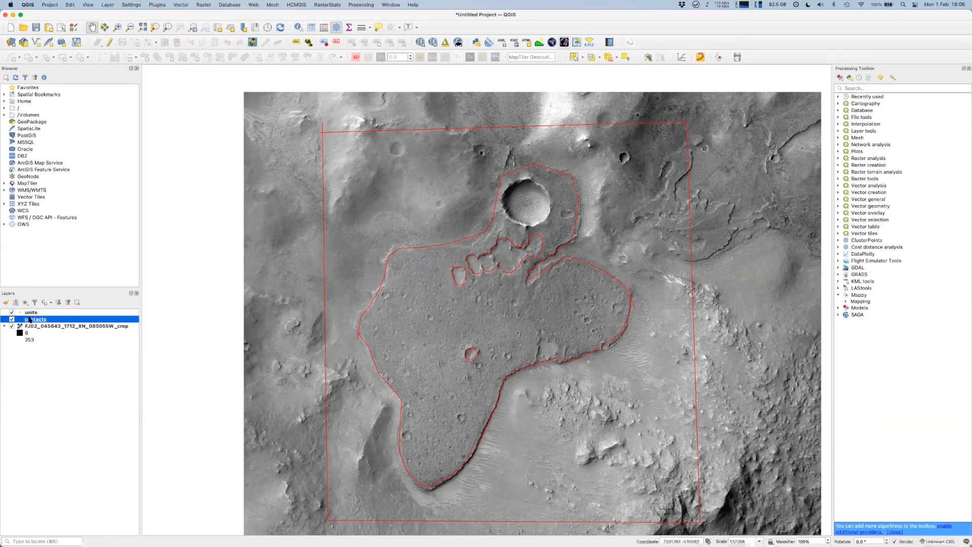
- Resume editing the contacts layer, trace the large northern crater's rim as a line with an empty id, and save the edits
{"action": "left_click", "coordinate": [110, 44]}
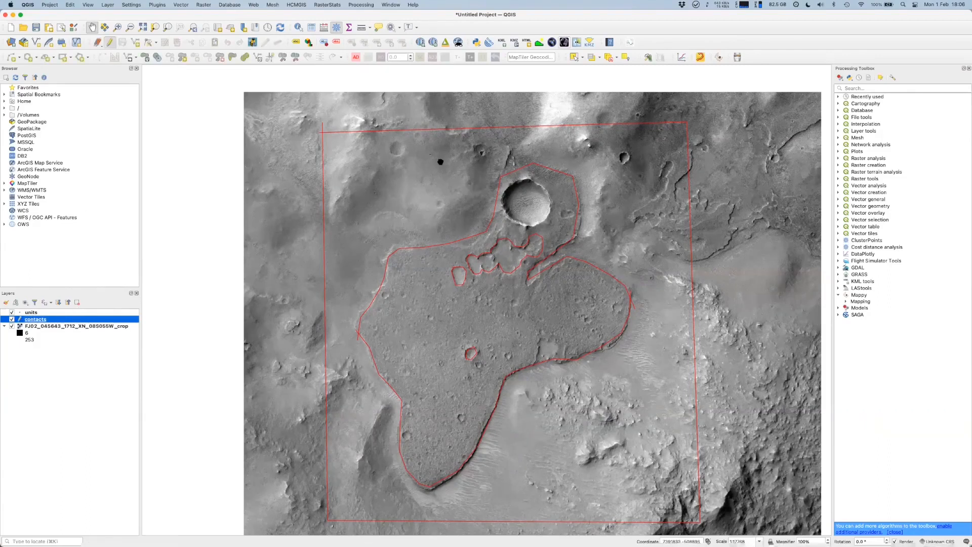
{"action": "left_click", "coordinate": [135, 43]}
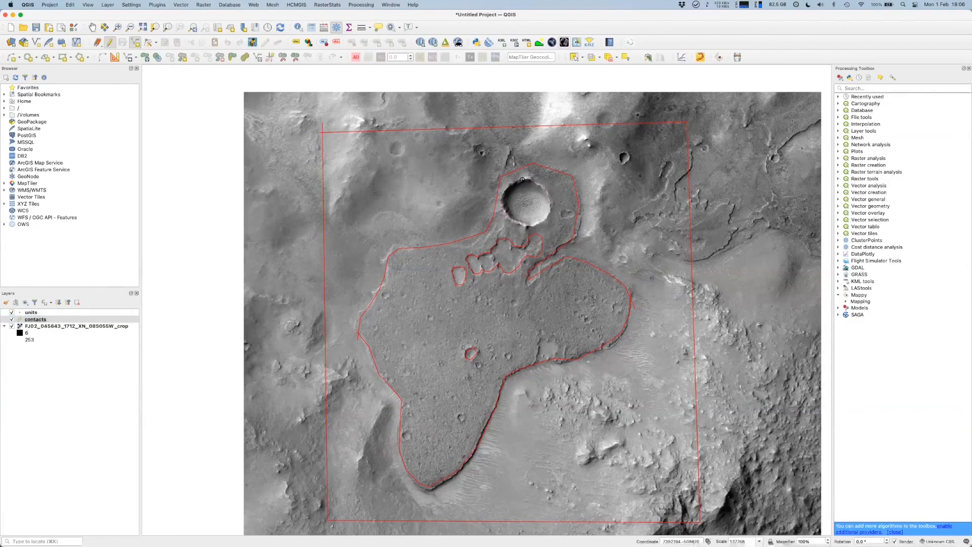
{"action": "right_click", "coordinate": [513, 182]}
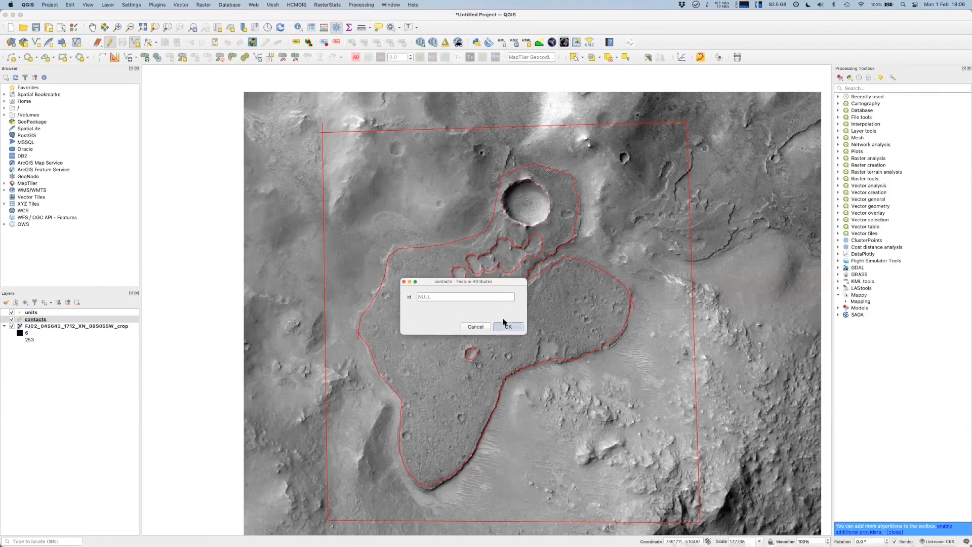
{"action": "left_click", "coordinate": [508, 326]}
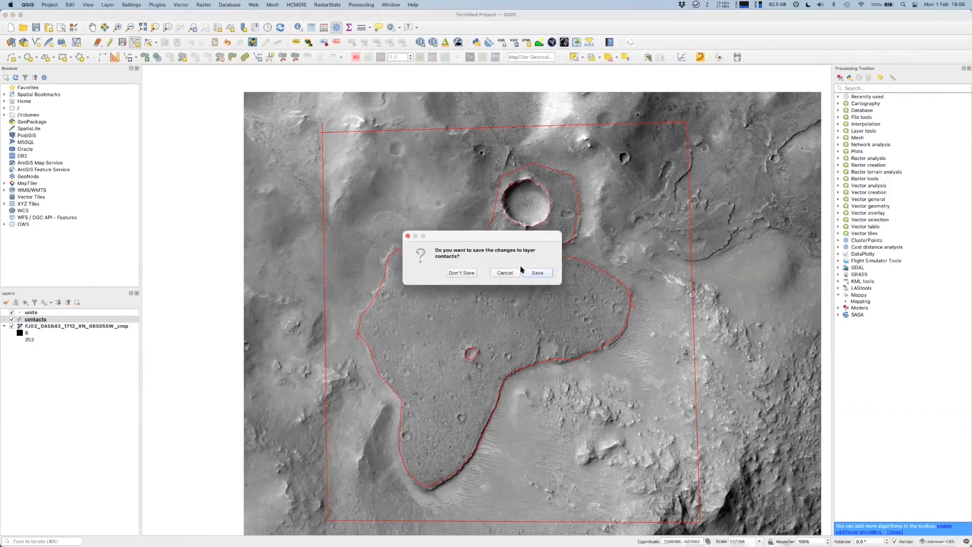
{"action": "key", "text": "Return"}
- Start editing the units layer and add a point on the dark plateau with geo_units set to dark_lobe
{"action": "left_click", "coordinate": [15, 314]}
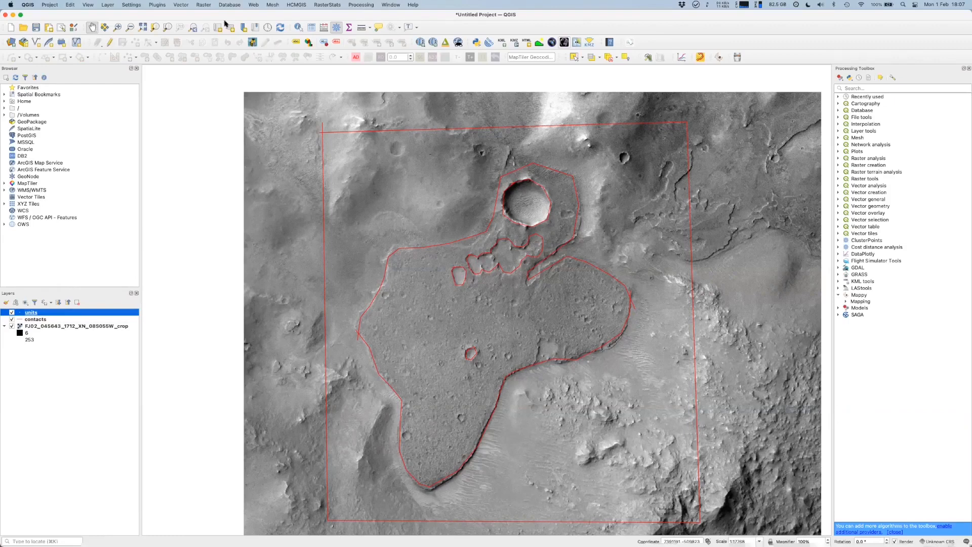
{"action": "left_click", "coordinate": [110, 43]}
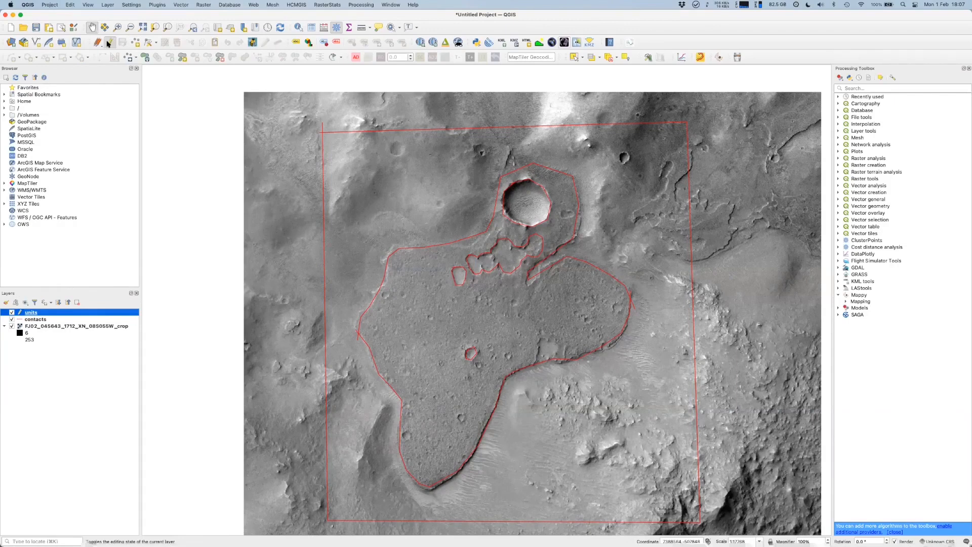
{"action": "left_click", "coordinate": [134, 42]}
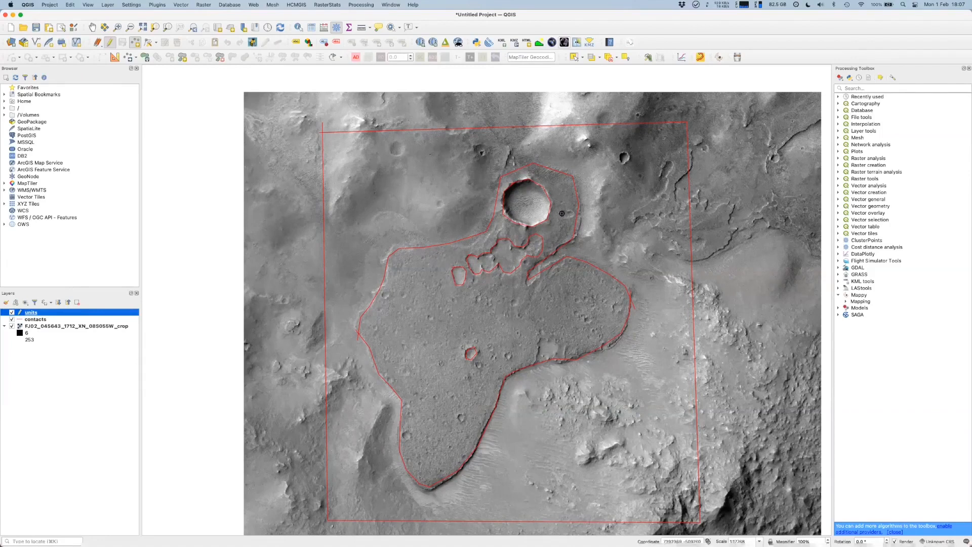
{"action": "left_click", "coordinate": [438, 328]}
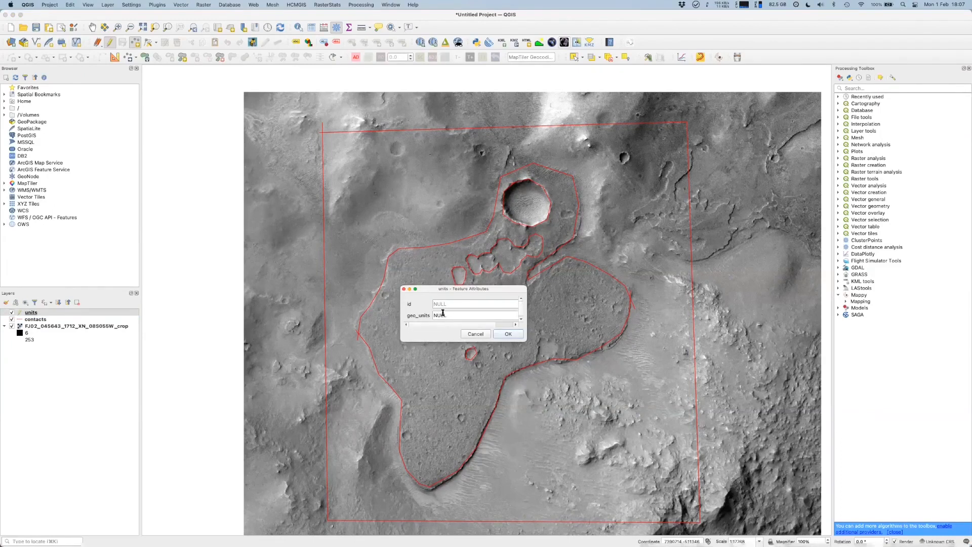
{"action": "left_click", "coordinate": [445, 315]}
{"action": "left_click_drag", "start_coordinate": [524, 339], "coordinate": [546, 376]}
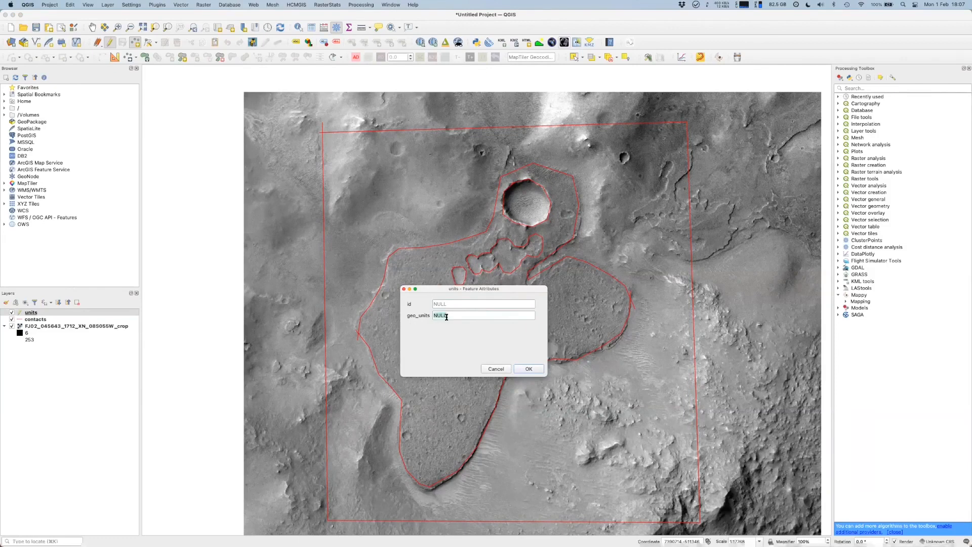
{"action": "key", "text": "BackSpace"}
{"action": "type", "text": "dark_lobe"}
{"action": "left_click", "coordinate": [524, 370]}
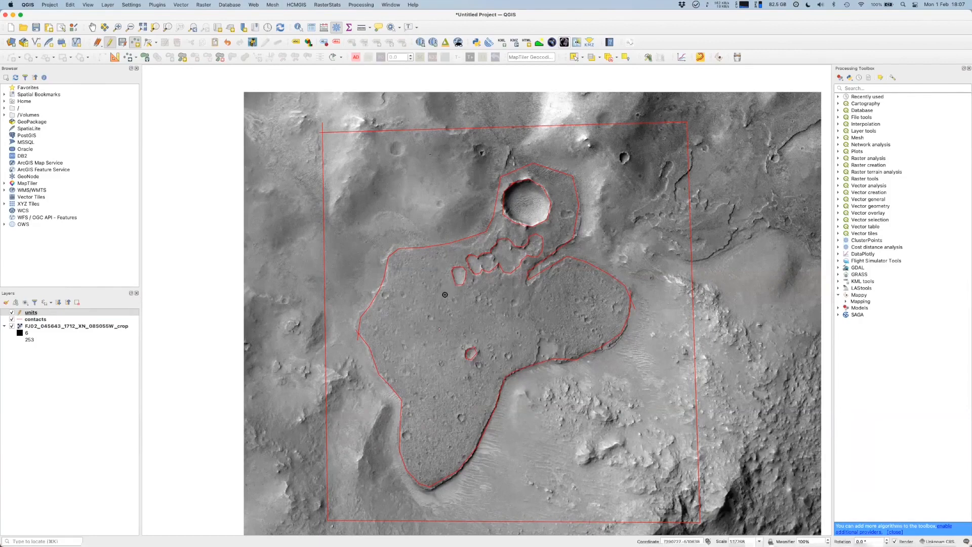
- Add a units point inside the large northern crater with geo_units set to impact_crater
{"action": "right_click", "coordinate": [465, 326]}
{"action": "type", "text": "ipact"}
{"action": "key", "text": "BackSpace"}
{"action": "key", "text": "BackSpace"}
{"action": "key", "text": "BackSpace"}
{"action": "key", "text": "BackSpace"}
{"action": "type", "text": "mpact_cr"}
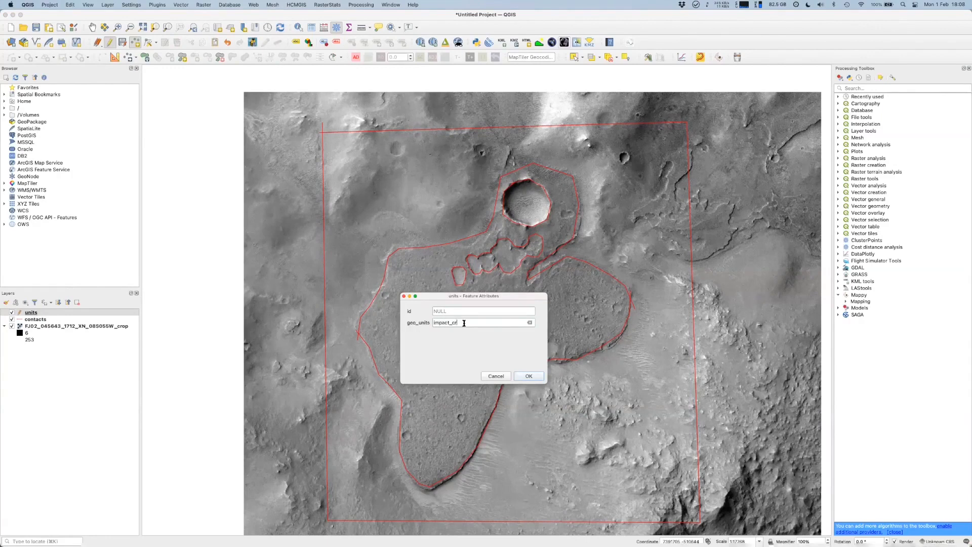
{"action": "type", "text": "ater"}
{"action": "key", "text": "Return"}
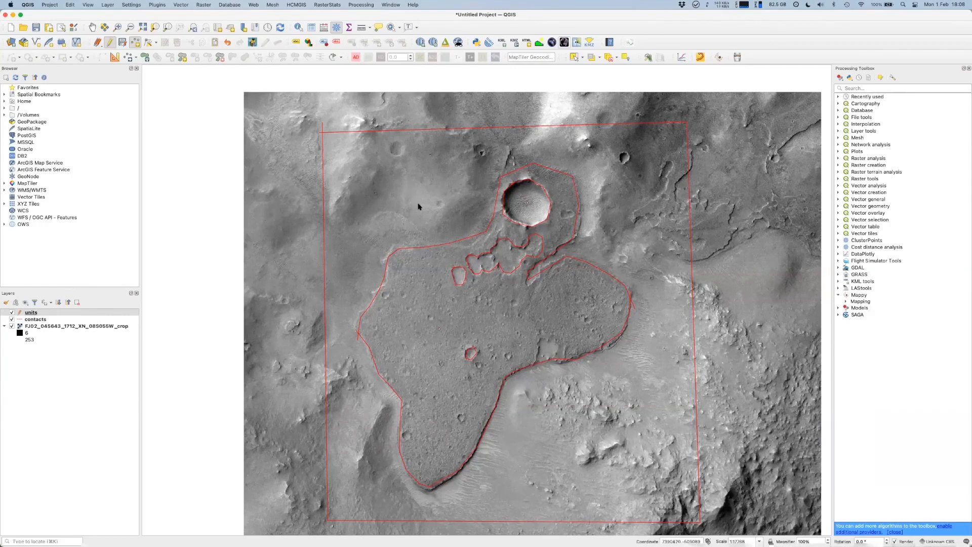
- Add a units point on the terrain northwest of the plateau, inside the frame, with geo_units set to bedrock
{"action": "right_click", "coordinate": [439, 328]}
{"action": "type", "text": "bedrock"}
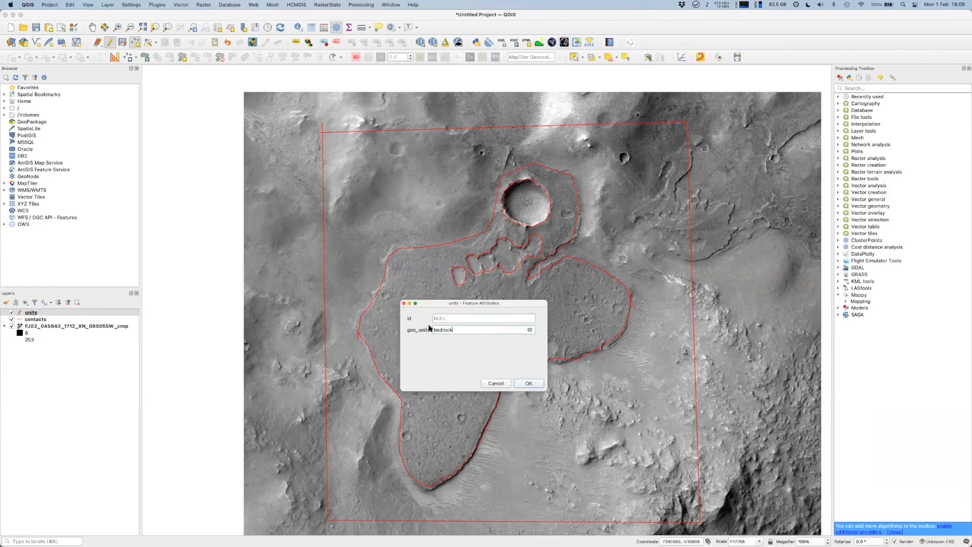
{"action": "left_click", "coordinate": [529, 384]}
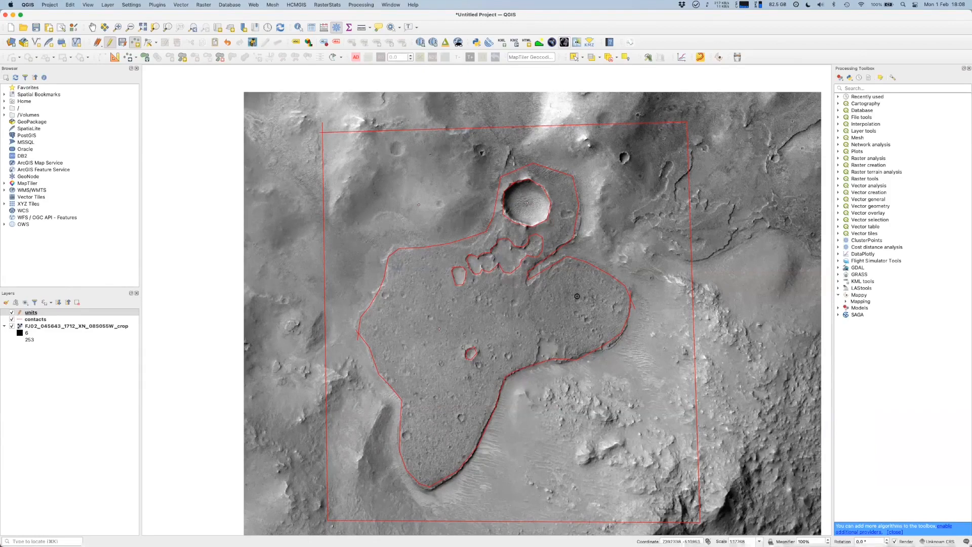
- Add a units point inside the westernmost small pit with geo_units set to bedrock
{"action": "left_click", "coordinate": [460, 275]}
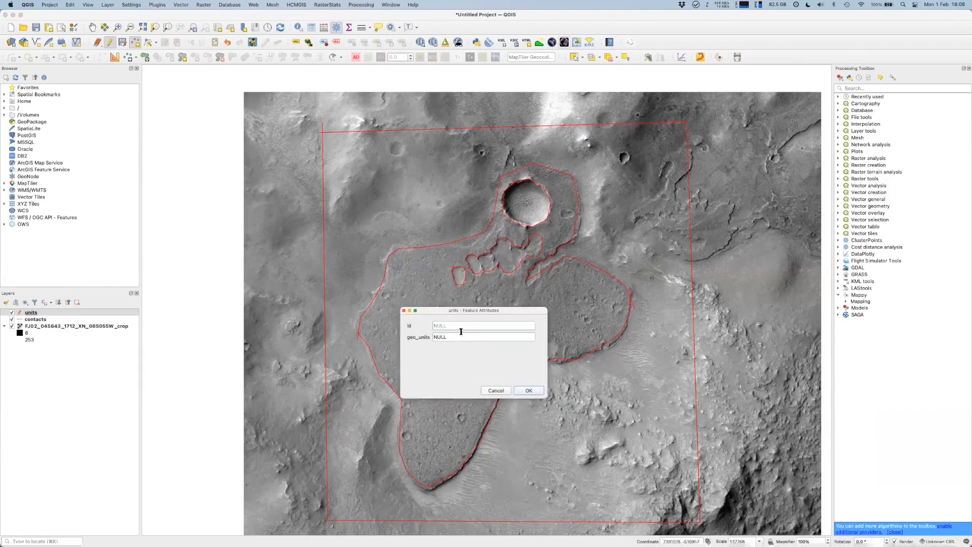
{"action": "left_click_drag", "start_coordinate": [453, 338], "coordinate": [432, 339]}
{"action": "type", "text": "bedroc"}
{"action": "key", "text": "BackSpace"}
{"action": "key", "text": "BackSpace"}
{"action": "type", "text": "ck"}
{"action": "left_click", "coordinate": [527, 389]}
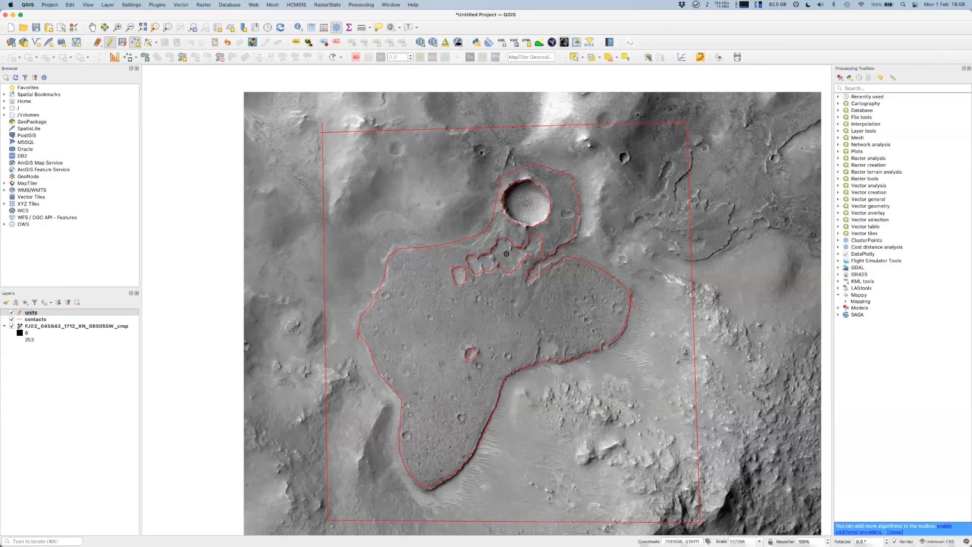
- Add another bedrock units point inside the larger irregular pit just south of the large crater
{"action": "right_click", "coordinate": [506, 254]}
{"action": "left_click", "coordinate": [454, 344]}
{"action": "type", "text": "bedro"}
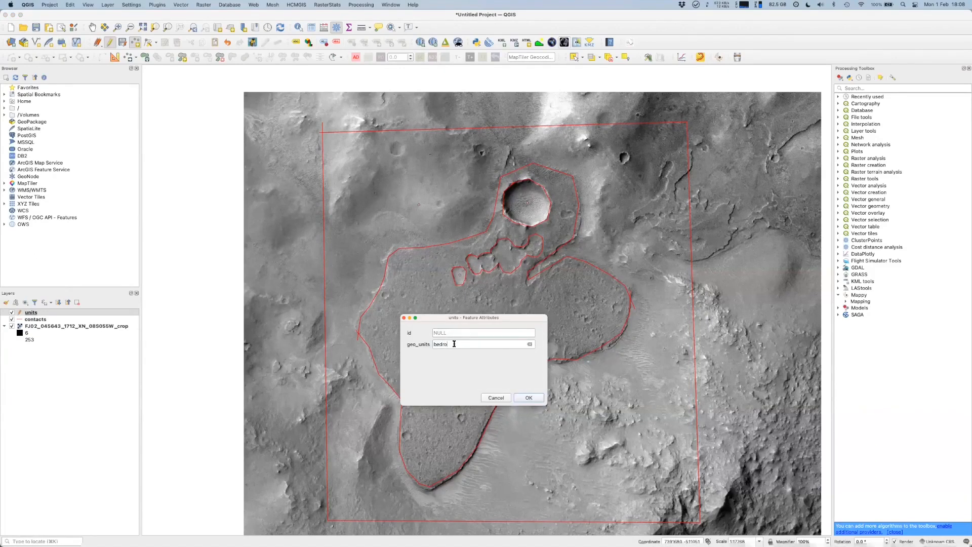
{"action": "key", "text": "Return"}
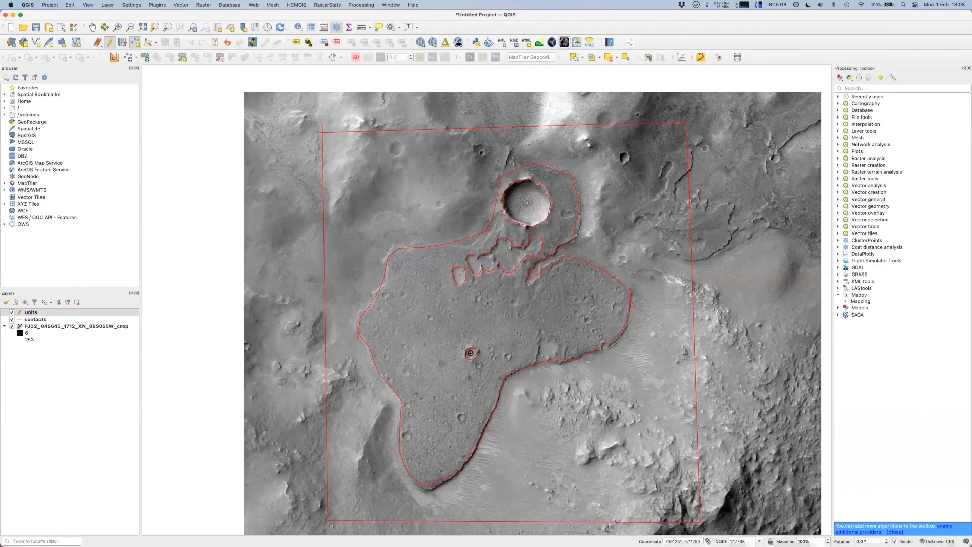
- Add a units point in the small central crater with geo_units set to impact_crater, and save the units layer edits
{"action": "right_click", "coordinate": [415, 352]}
{"action": "type", "text": "impax"}
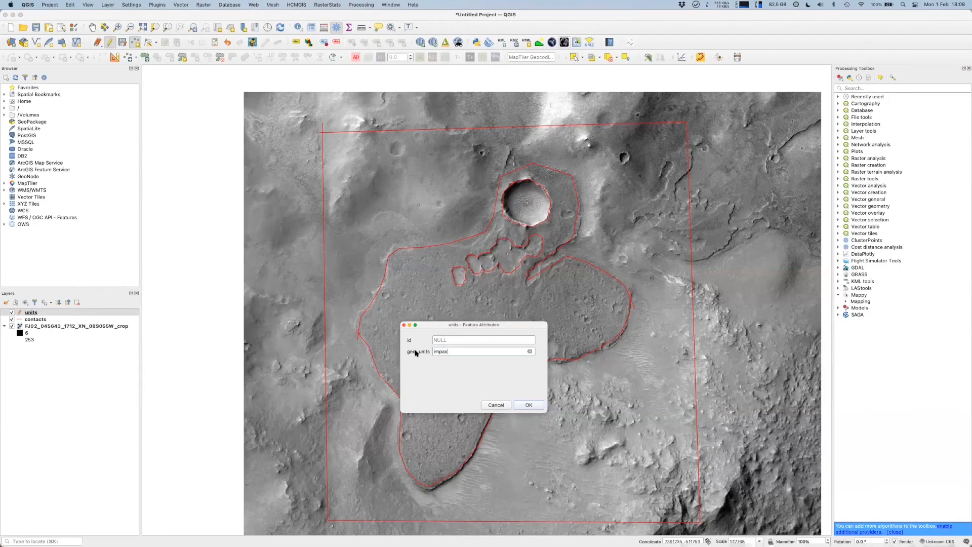
{"action": "type", "text": "ct_t_crater"}
{"action": "left_click_drag", "start_coordinate": [491, 325], "coordinate": [318, 286]}
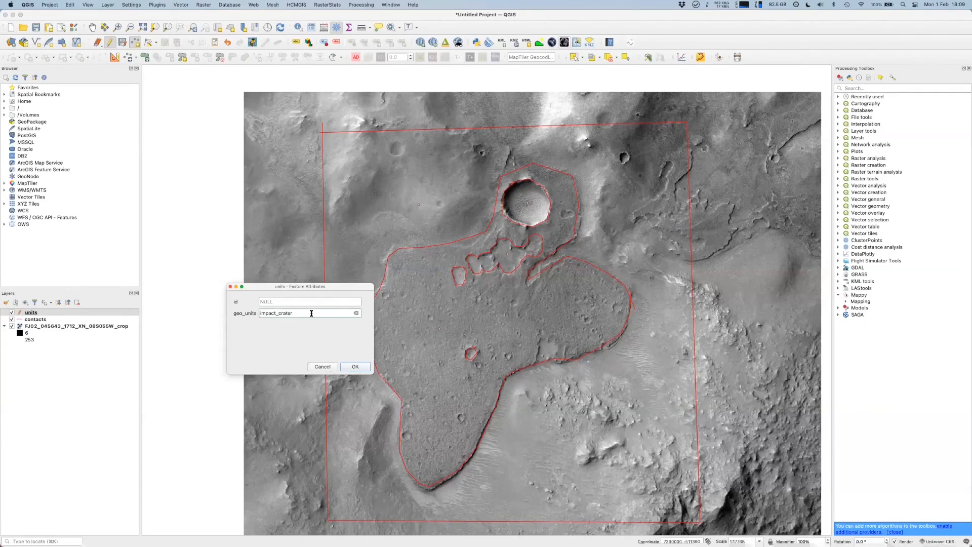
{"action": "left_click", "coordinate": [349, 366]}
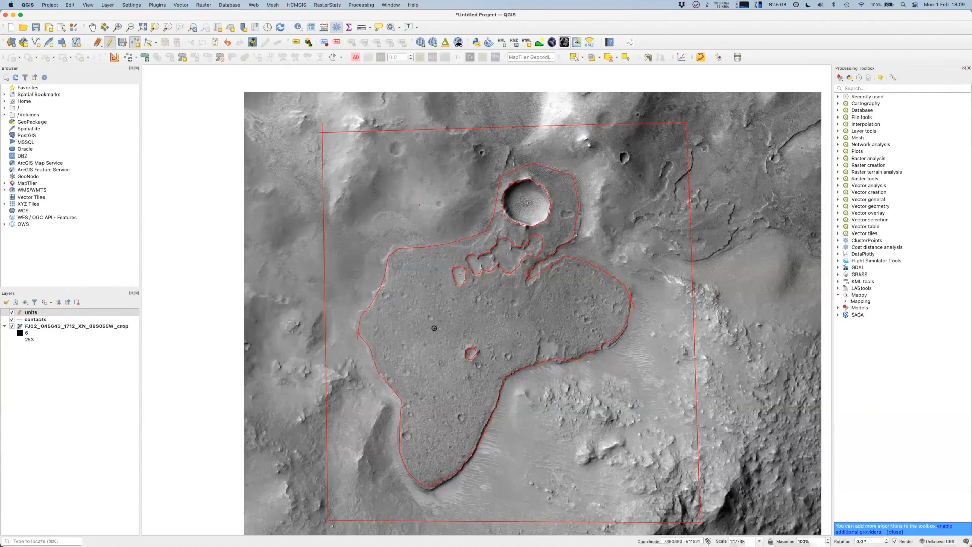
{"action": "left_click", "coordinate": [109, 43]}
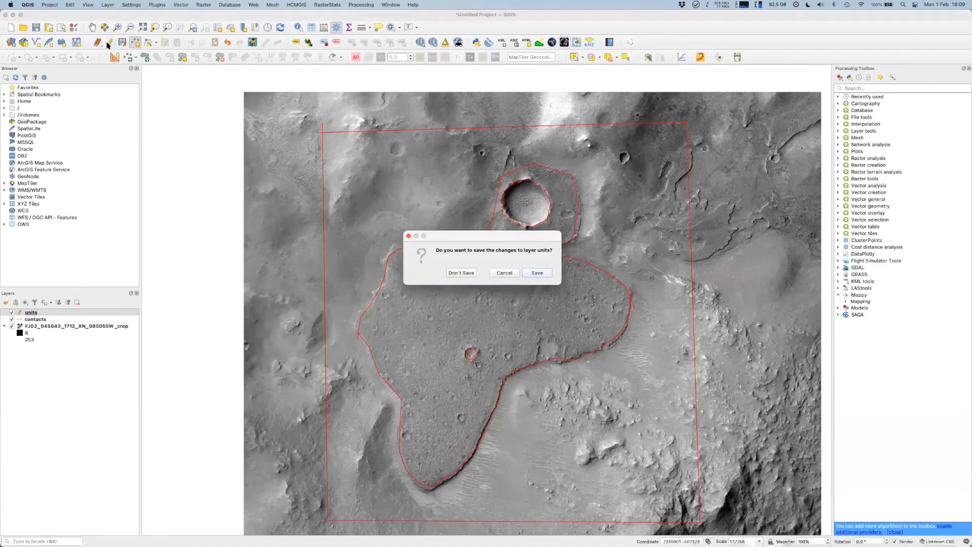
{"action": "left_click", "coordinate": [536, 273]}
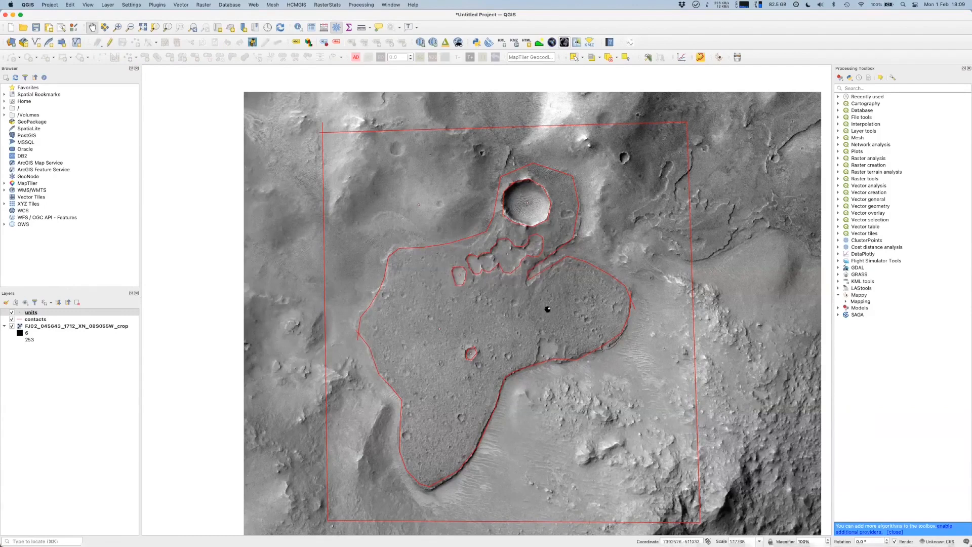
- Run Mappy's Map Construction with contacts as input lines and units as input points, outputting a temporary layer
{"action": "left_click", "coordinate": [838, 295]}
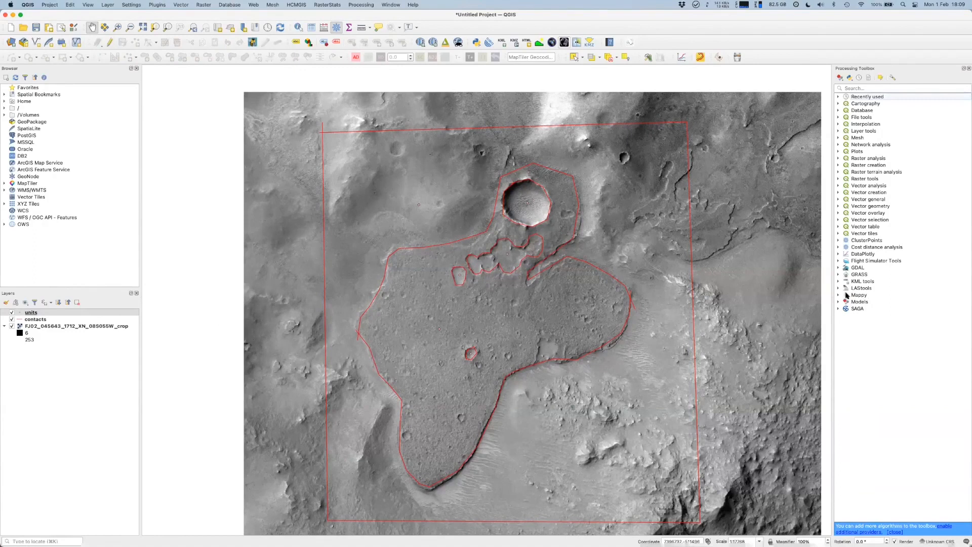
{"action": "left_click", "coordinate": [838, 296]}
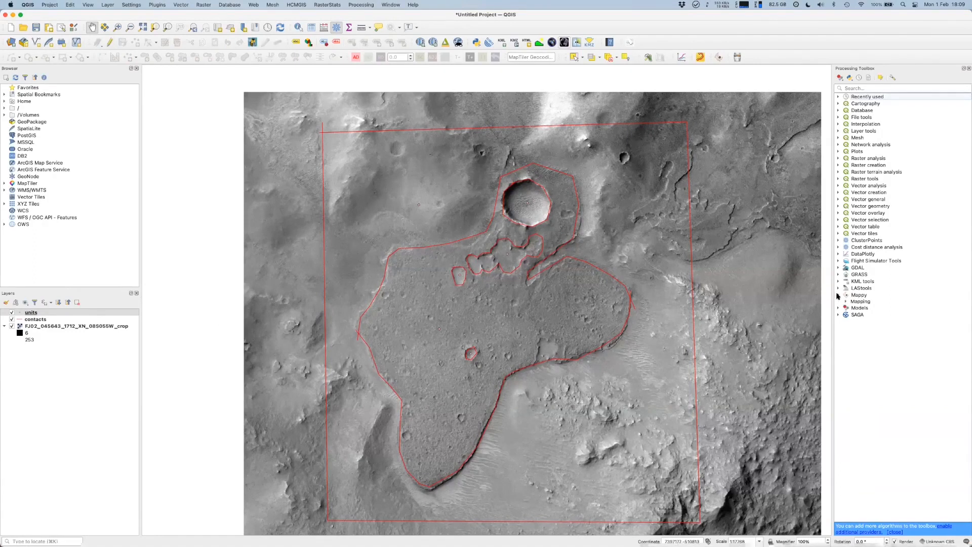
{"action": "left_click", "coordinate": [844, 302]}
{"action": "double_click", "coordinate": [874, 306]}
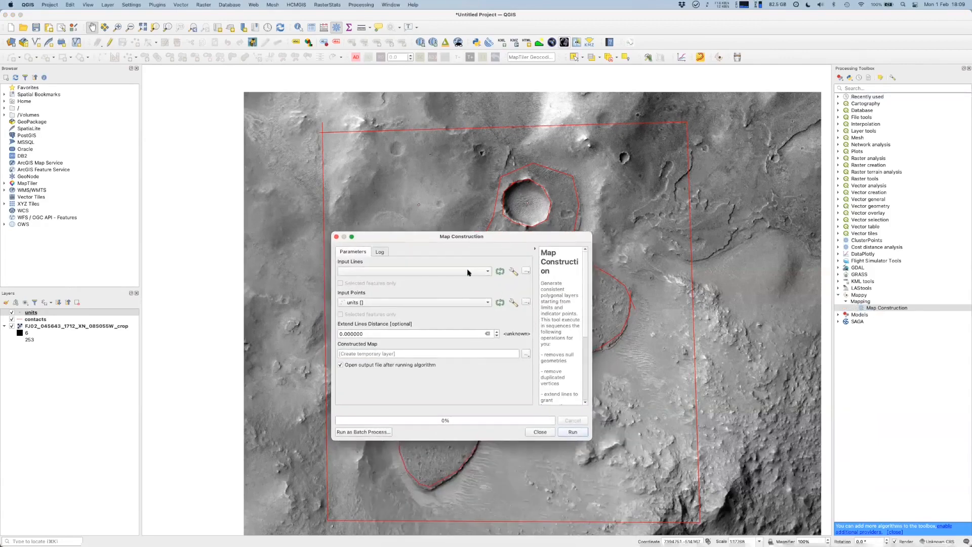
{"action": "left_click", "coordinate": [405, 273]}
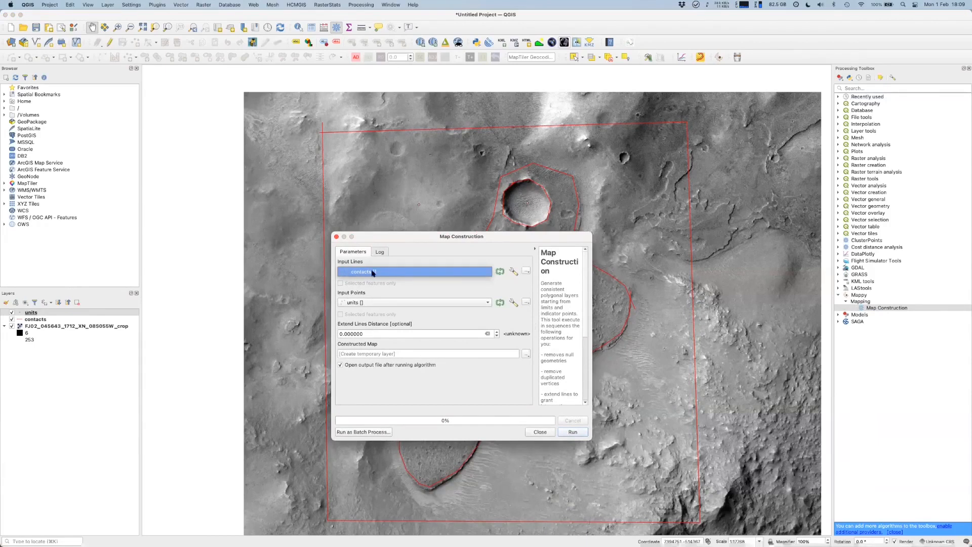
{"action": "left_click", "coordinate": [372, 272]}
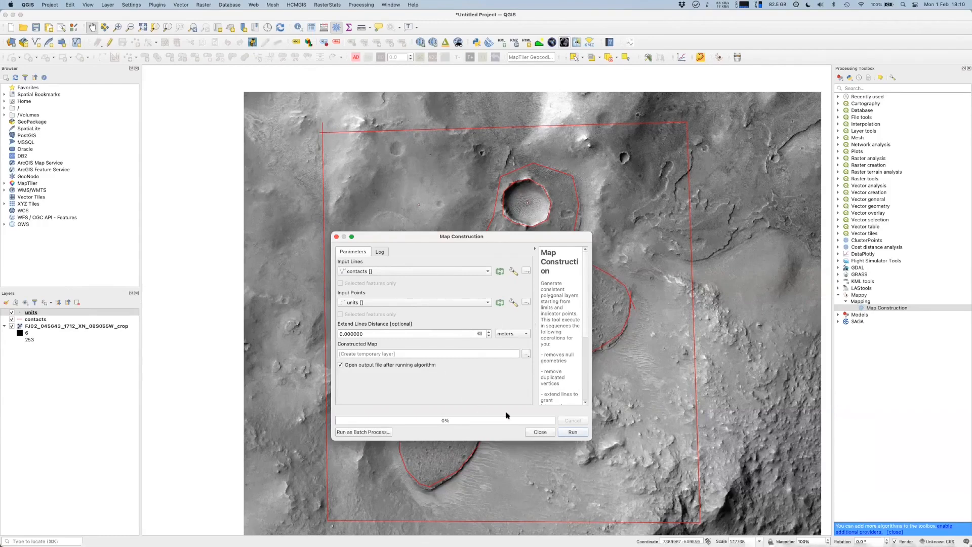
{"action": "left_click", "coordinate": [566, 434]}
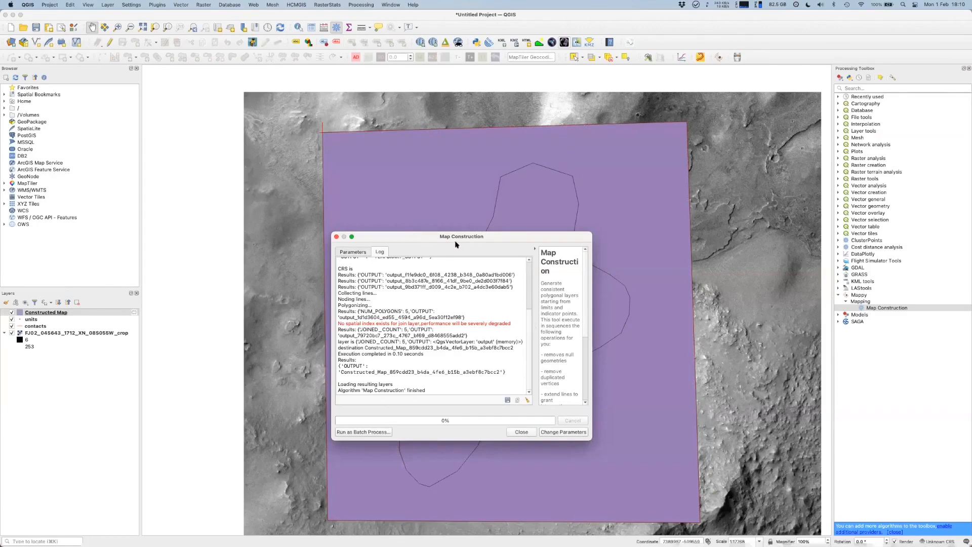
{"action": "left_click", "coordinate": [530, 431]}
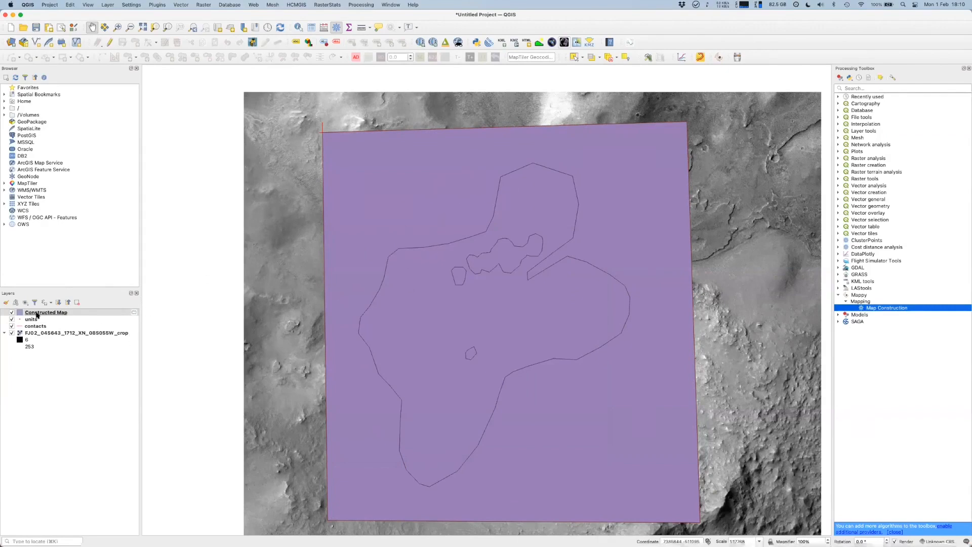
- Hide the units and contacts layers, leaving the constructed map and basemap displayed
{"action": "mouse_move", "coordinate": [37, 315]}
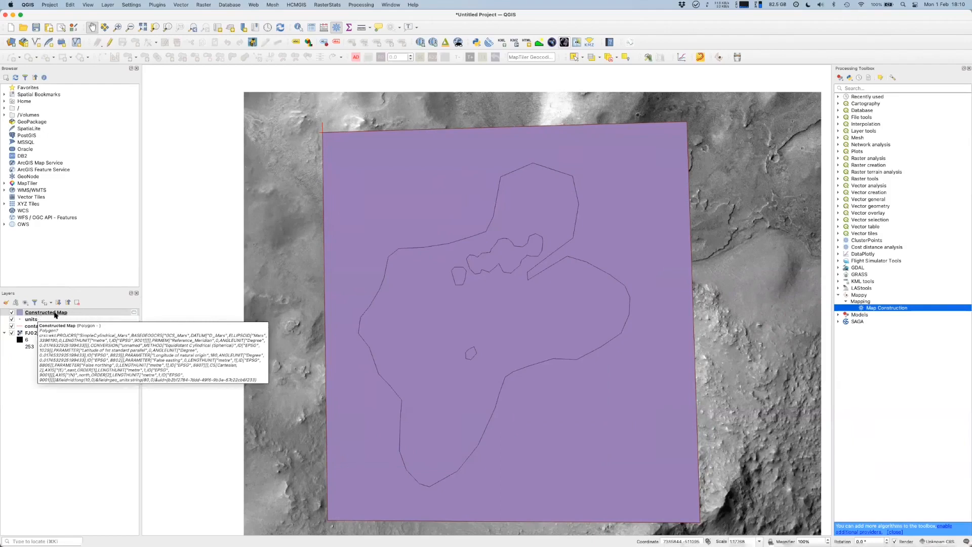
{"action": "left_click", "coordinate": [56, 315]}
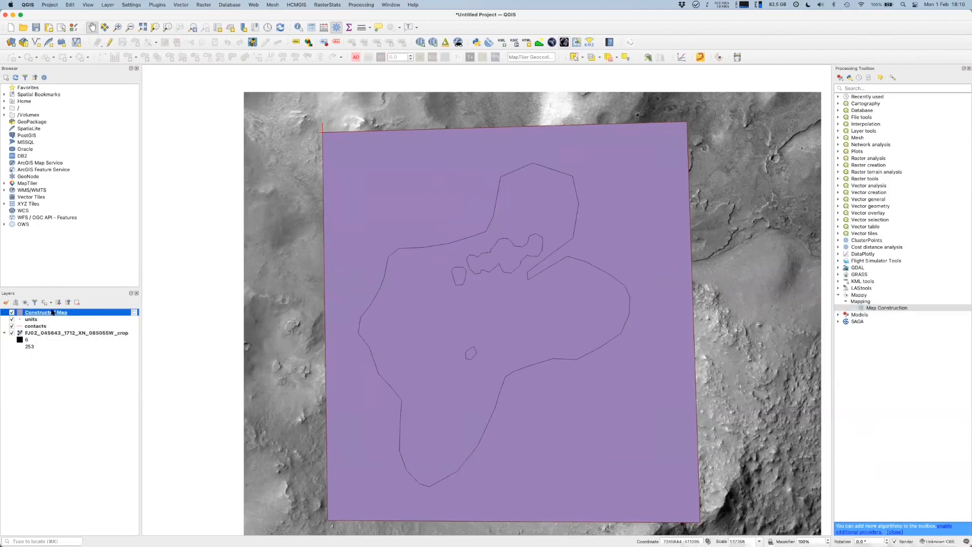
{"action": "left_click", "coordinate": [11, 319]}
{"action": "left_click", "coordinate": [11, 326]}
- Style the Constructed Map layer as Categorized by geo_units with random colors, classify the values and apply the symbology
{"action": "double_click", "coordinate": [51, 314]}
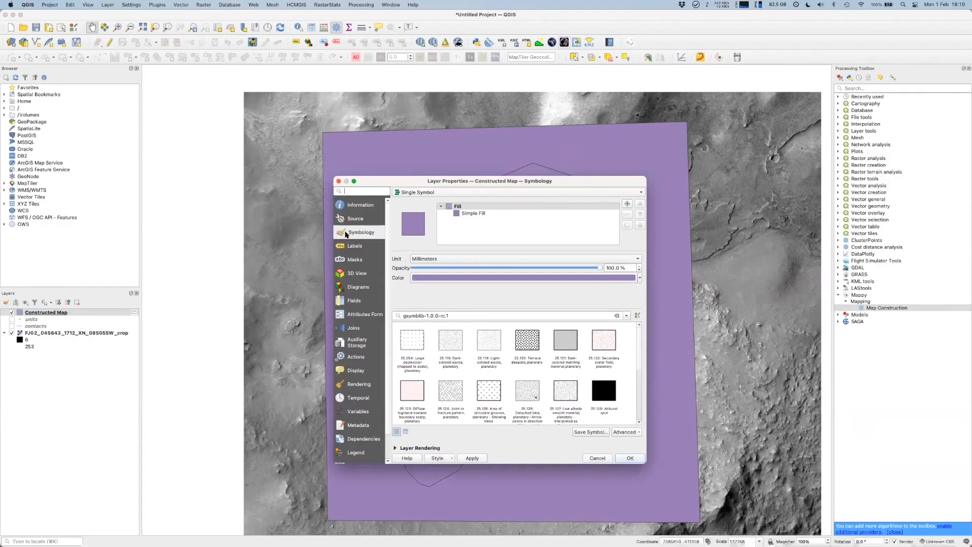
{"action": "left_click", "coordinate": [429, 192]}
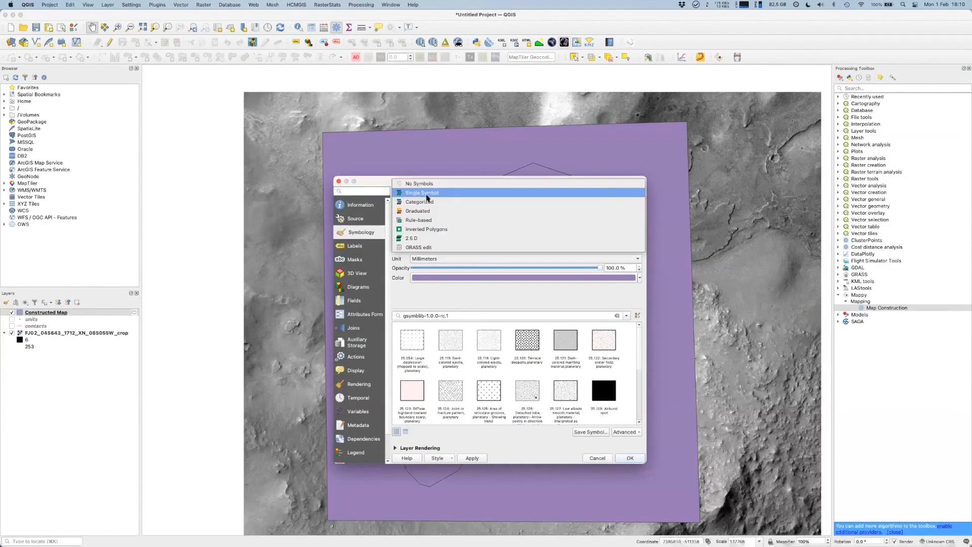
{"action": "left_click", "coordinate": [427, 202]}
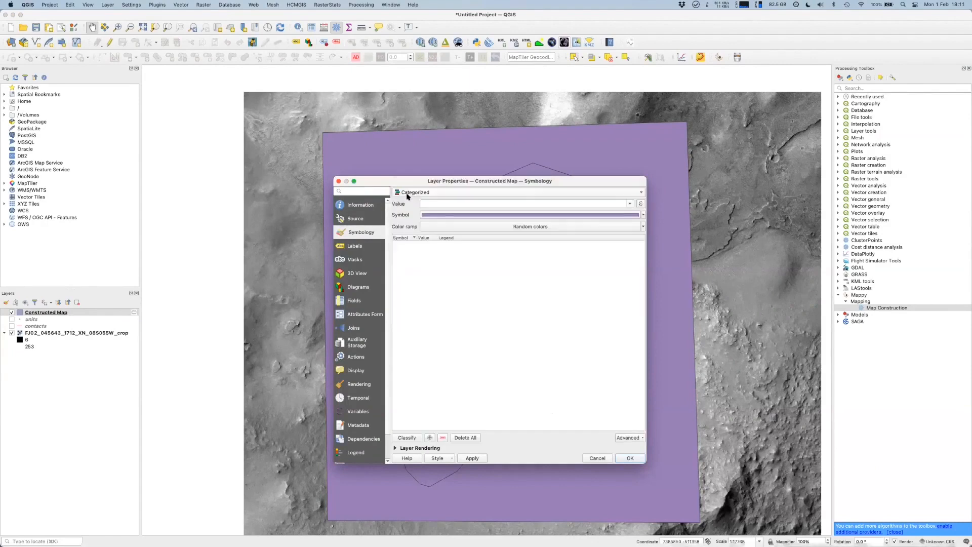
{"action": "left_click", "coordinate": [629, 203]}
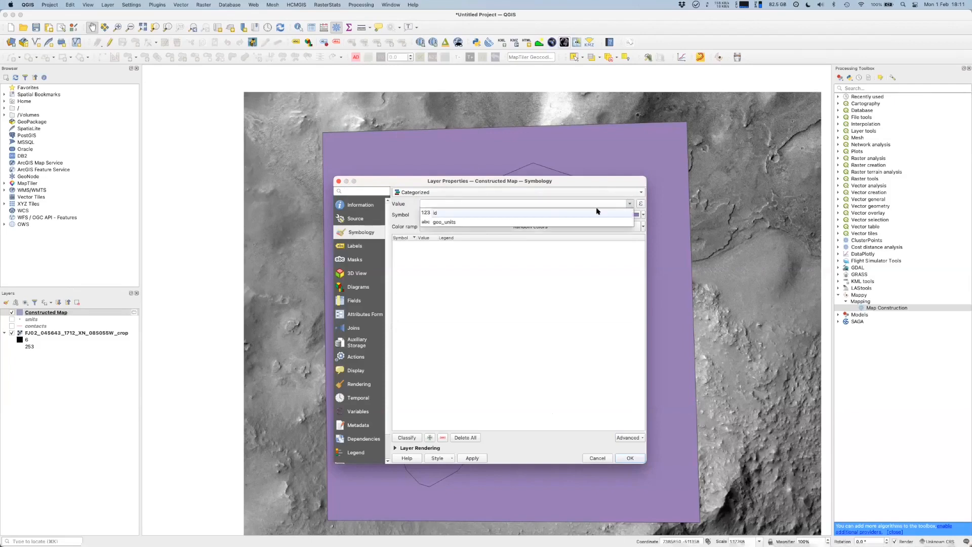
{"action": "left_click", "coordinate": [462, 223]}
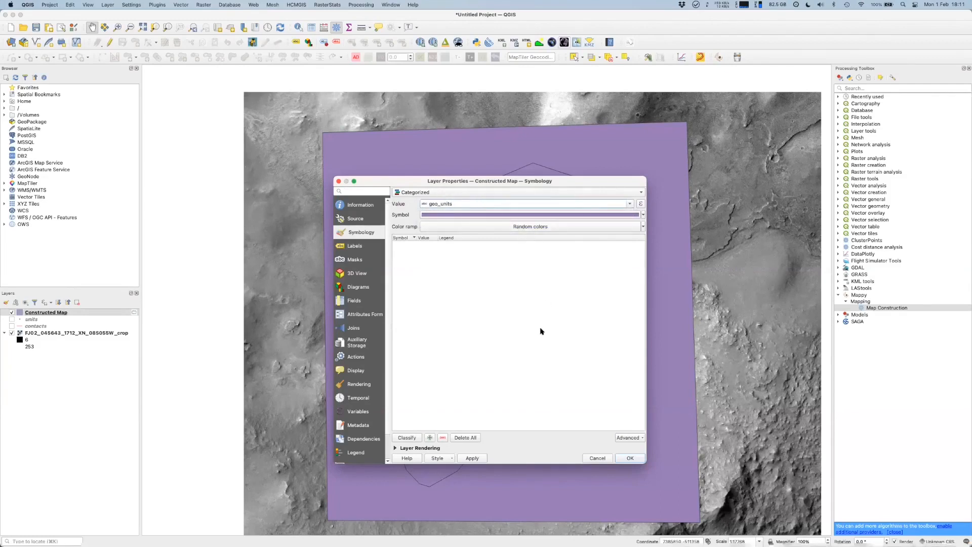
{"action": "left_click", "coordinate": [407, 438]}
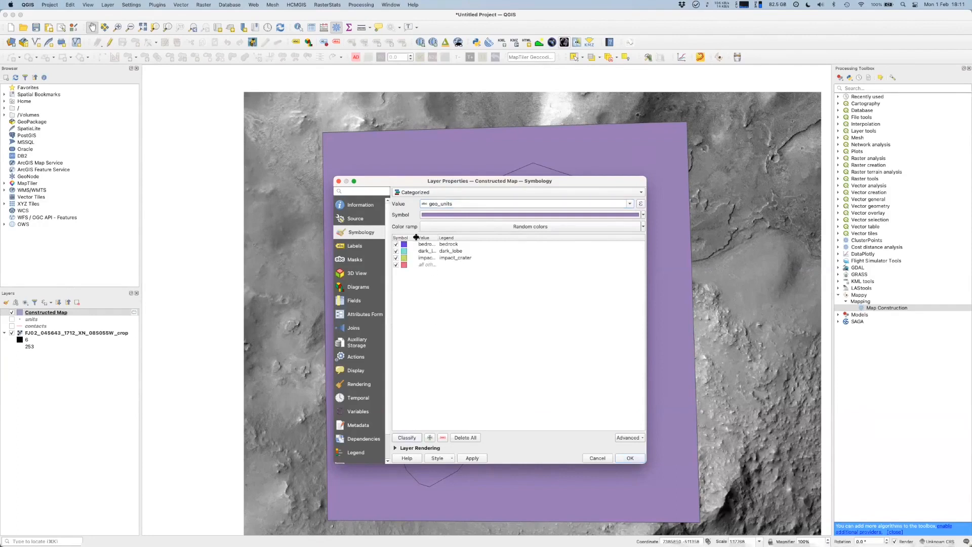
{"action": "left_click_drag", "start_coordinate": [417, 237], "coordinate": [487, 236]}
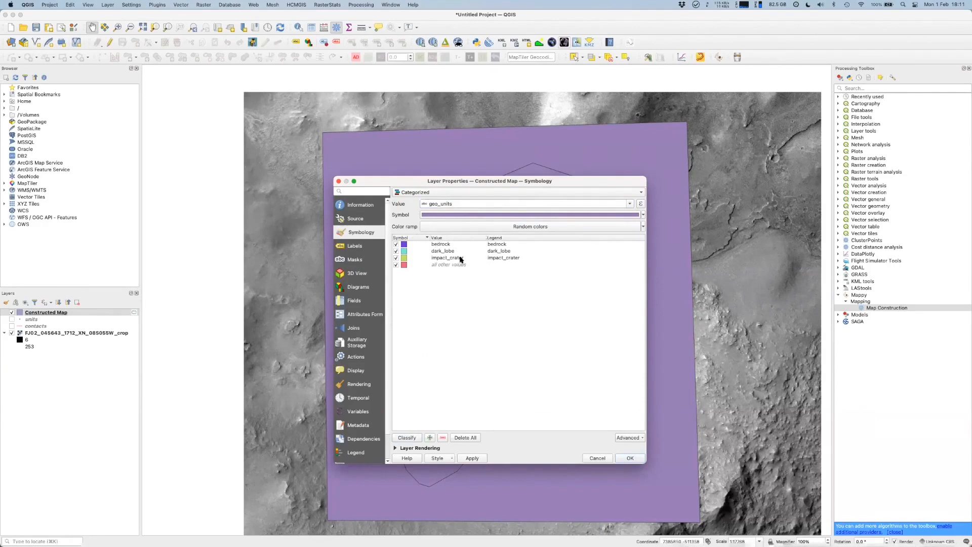
{"action": "left_click", "coordinate": [474, 458]}
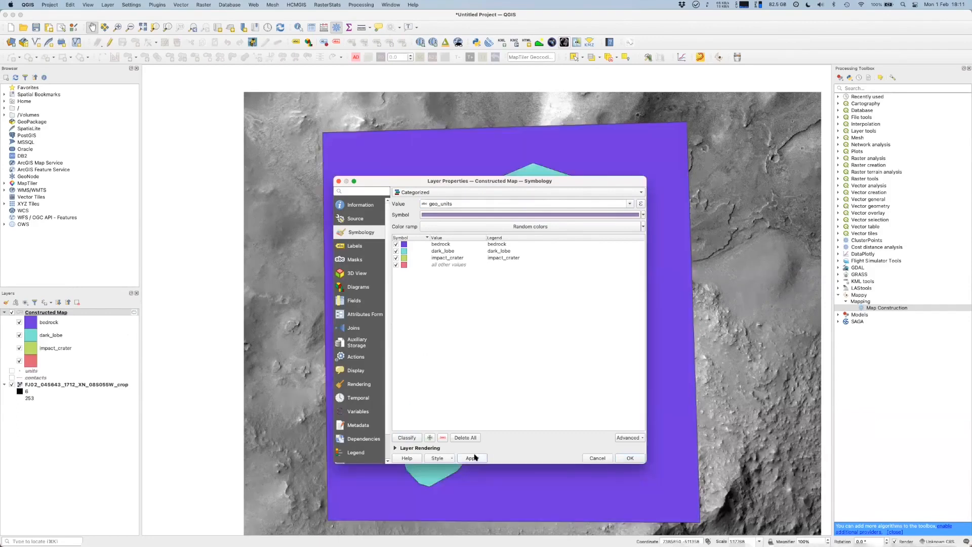
{"action": "left_click", "coordinate": [627, 457]}
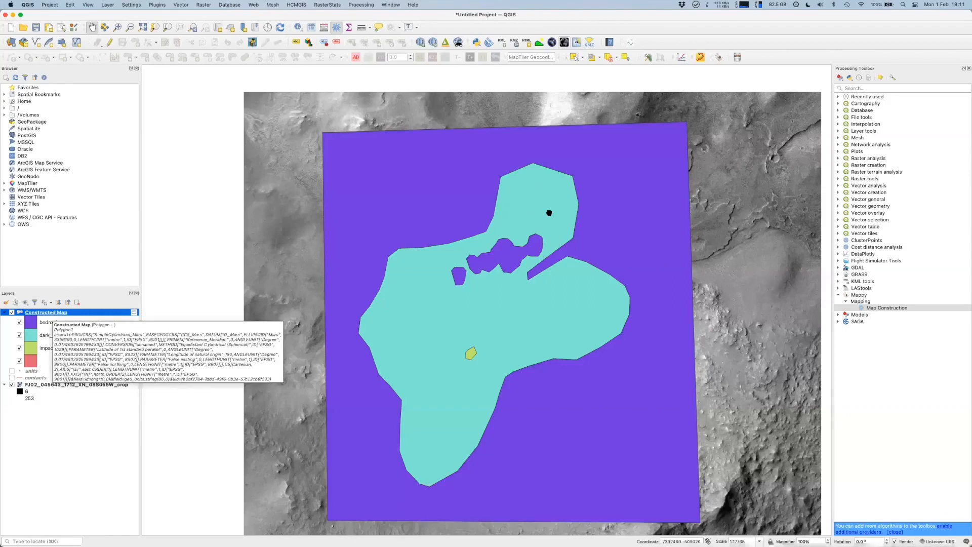
- Show the contacts layer, hide the constructed map with its legend collapsed, and inspect the contact line's ends on the large crater's northwest rim
{"action": "left_click", "coordinate": [11, 312]}
{"action": "left_click", "coordinate": [11, 313]}
{"action": "left_click", "coordinate": [11, 378]}
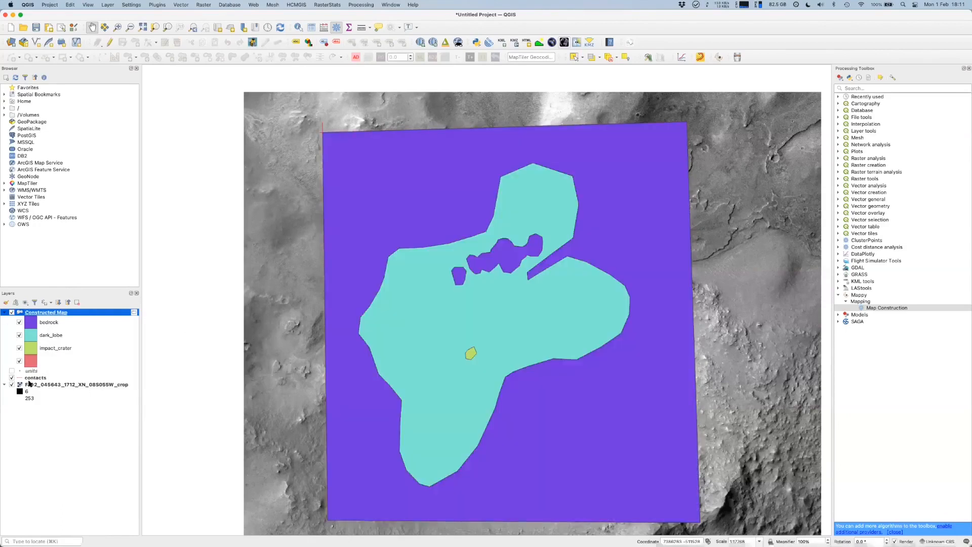
{"action": "left_click", "coordinate": [11, 313]}
{"action": "scroll", "coordinate": [338, 261], "scroll_direction": "up", "scroll_amount": 5}
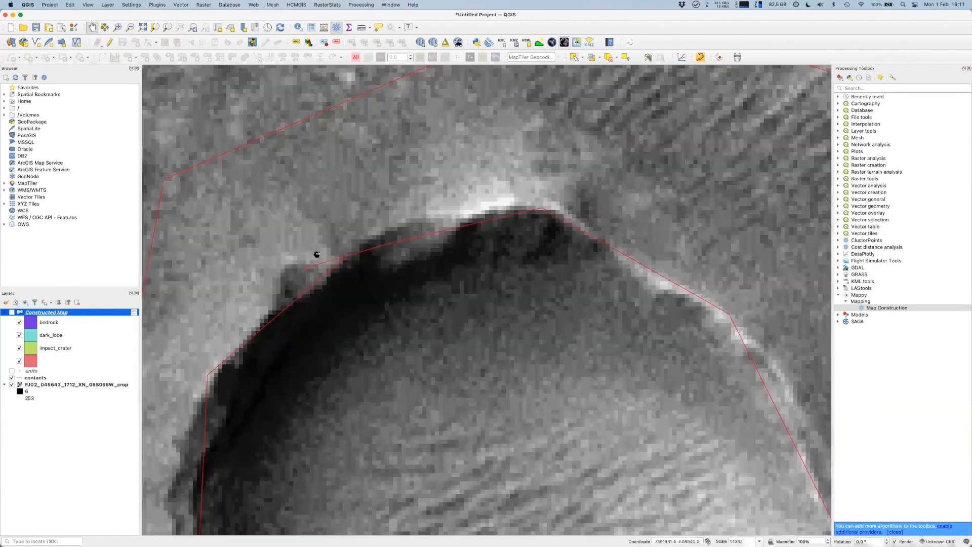
{"action": "scroll", "coordinate": [370, 271], "scroll_direction": "up", "scroll_amount": 1}
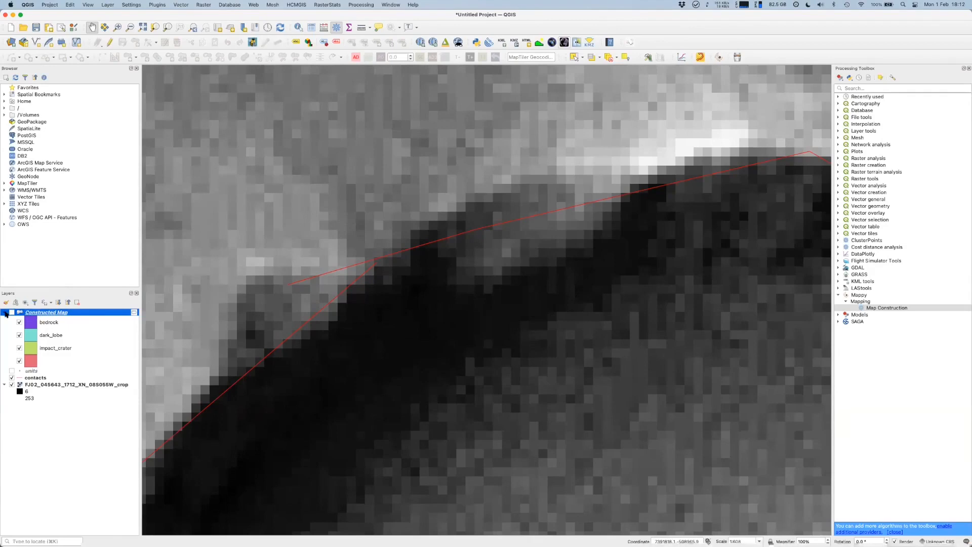
{"action": "left_click", "coordinate": [5, 312]}
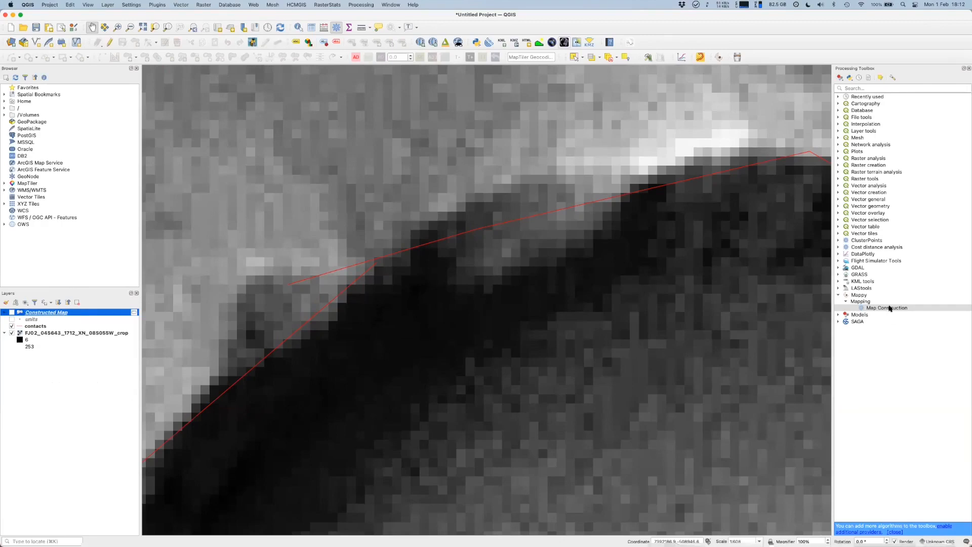
- Run Map Construction again on contacts and units with an extend lines distance of 200 meters, outputting a temporary layer
{"action": "double_click", "coordinate": [888, 308]}
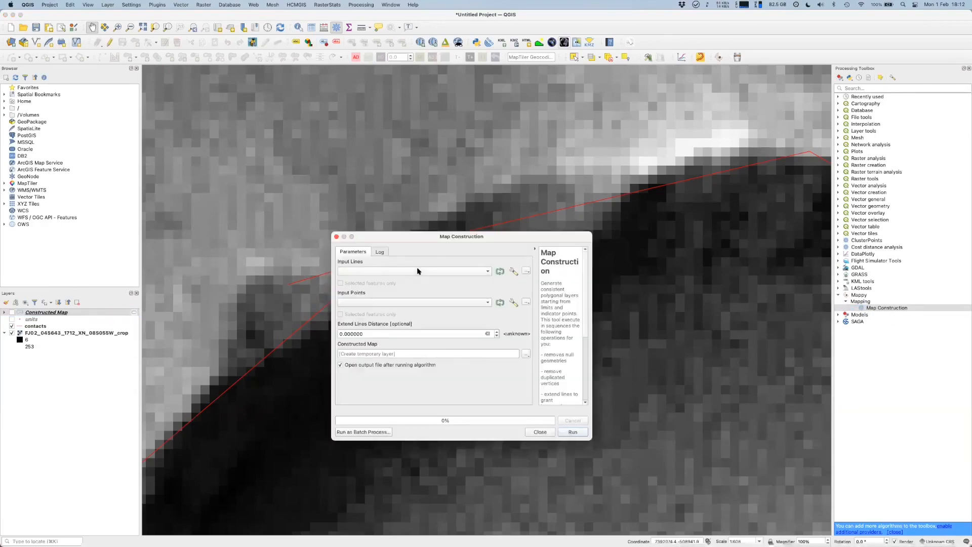
{"action": "left_click", "coordinate": [417, 271]}
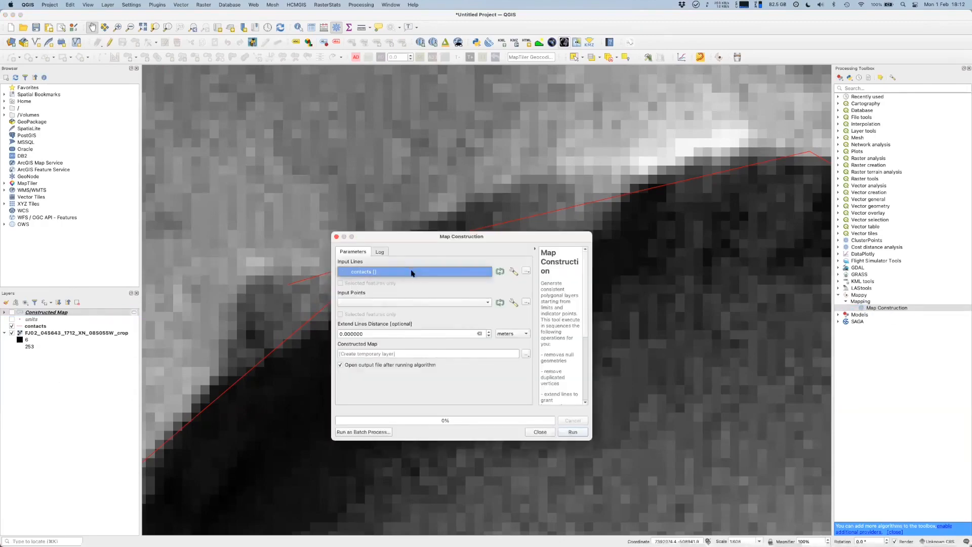
{"action": "left_click", "coordinate": [408, 307]}
{"action": "left_click", "coordinate": [410, 307]}
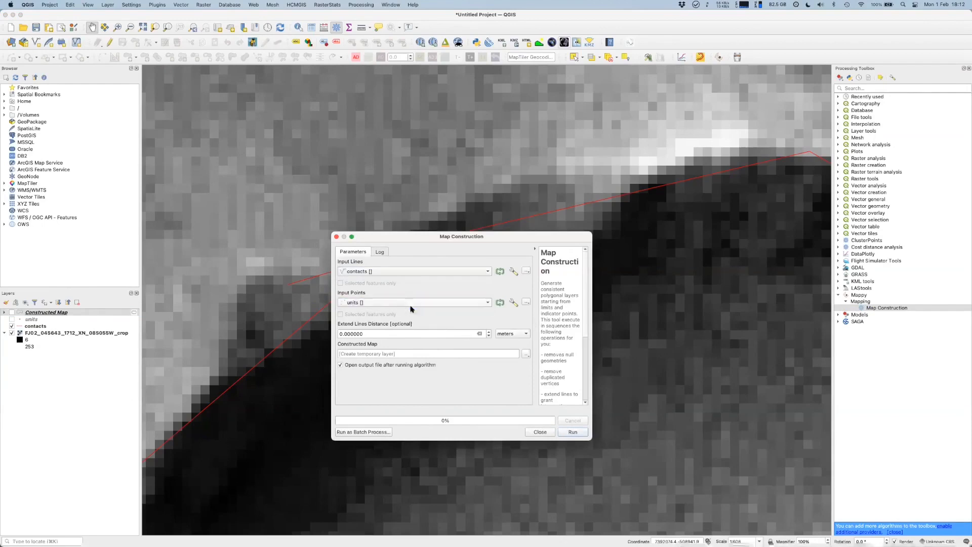
{"action": "left_click_drag", "start_coordinate": [395, 241], "coordinate": [511, 248]}
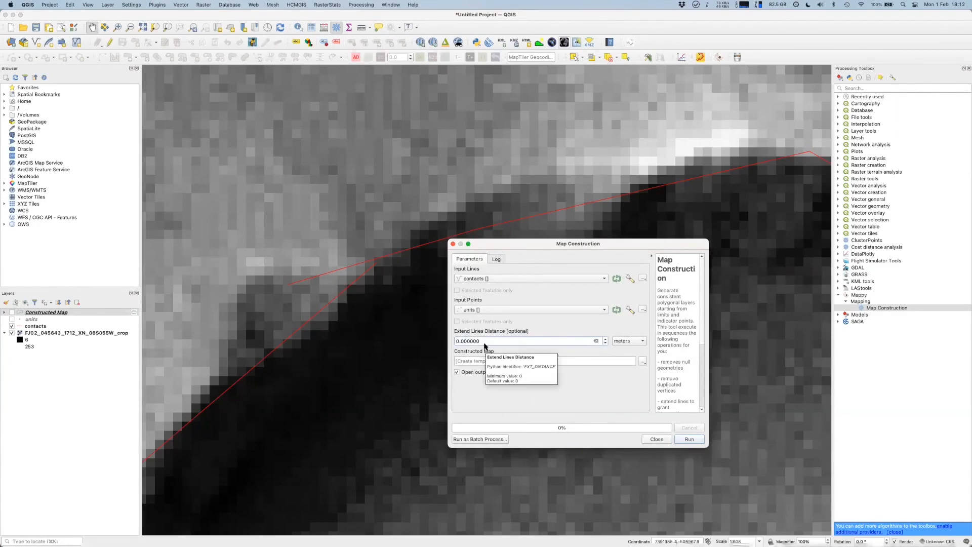
{"action": "type", "text": "20"}
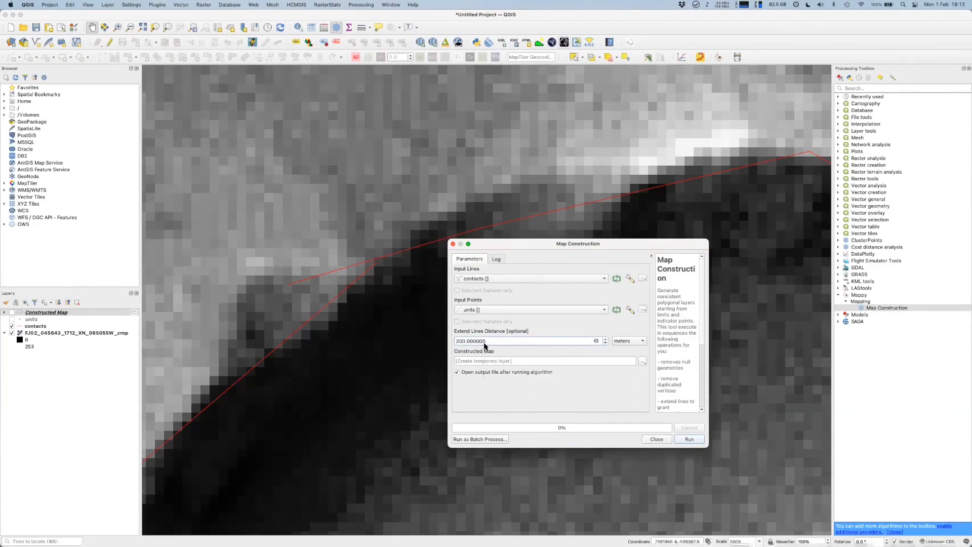
{"action": "left_click", "coordinate": [690, 440]}
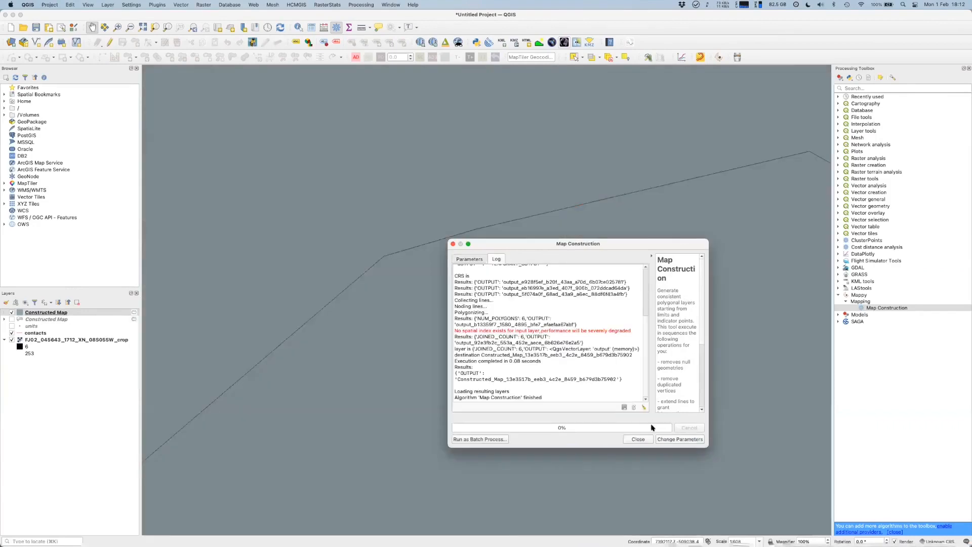
{"action": "key", "text": "Escape"}
- Style the newly built Constructed Map layer as Categorized by geo_units, classify the values and apply the symbology
{"action": "scroll", "coordinate": [471, 256], "scroll_direction": "down", "scroll_amount": 7}
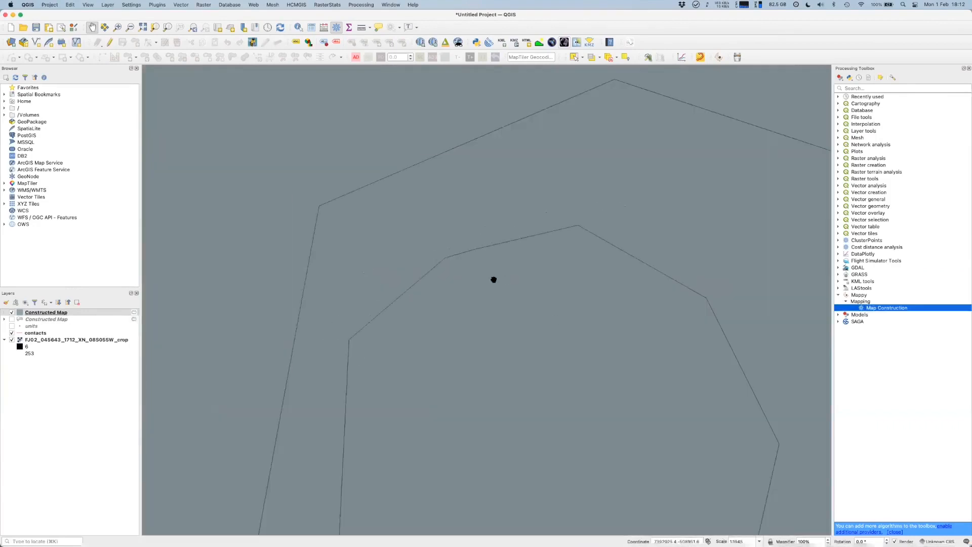
{"action": "scroll", "coordinate": [500, 290], "scroll_direction": "up", "scroll_amount": 3}
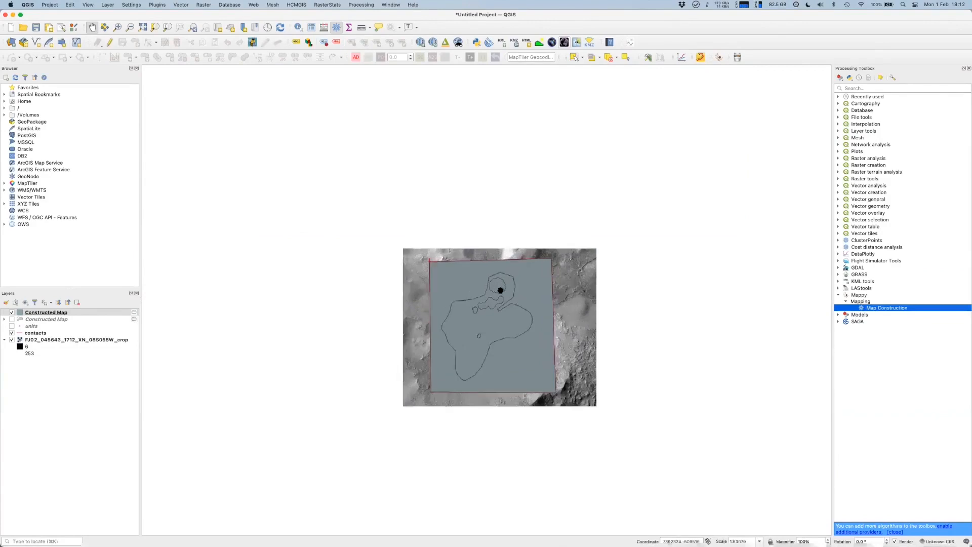
{"action": "scroll", "coordinate": [495, 275], "scroll_direction": "up", "scroll_amount": 1}
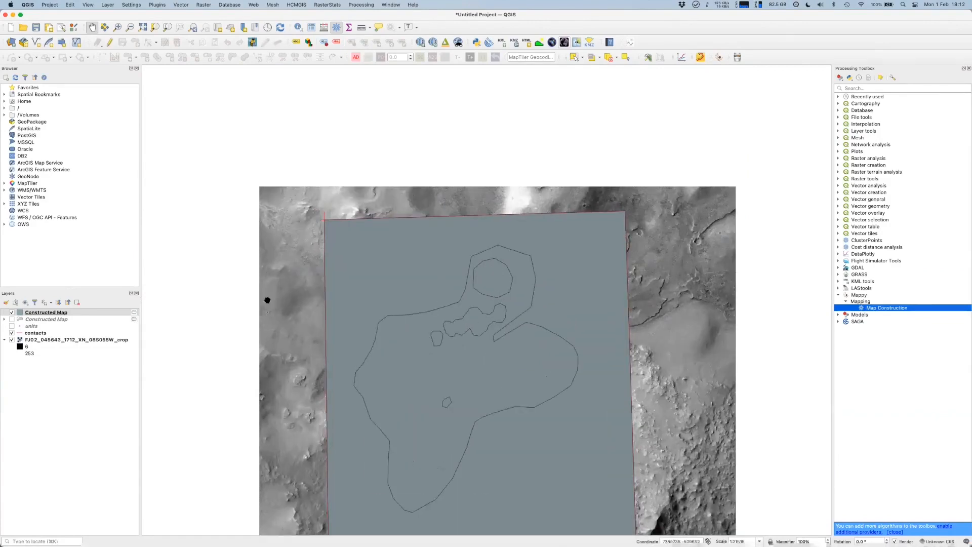
{"action": "double_click", "coordinate": [38, 313]}
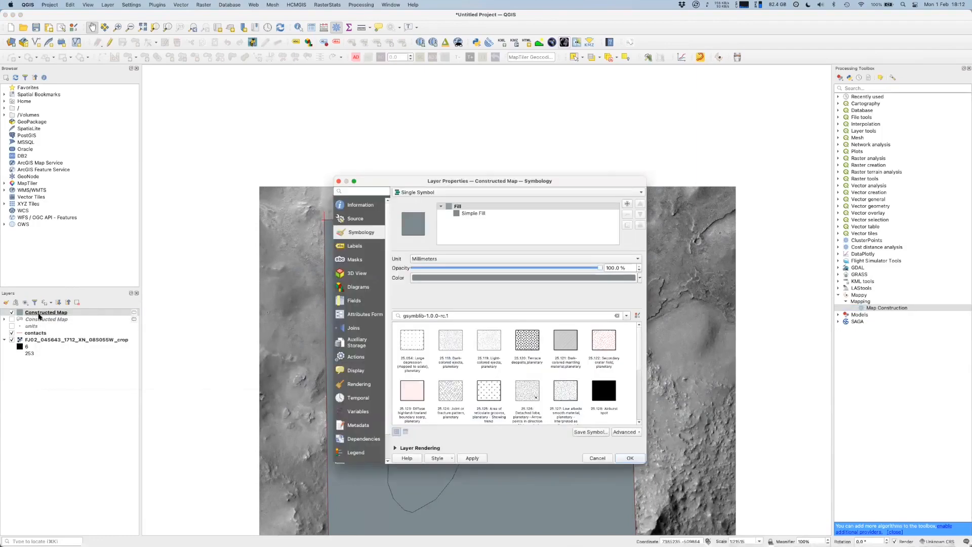
{"action": "left_click", "coordinate": [456, 193]}
{"action": "left_click", "coordinate": [460, 200]}
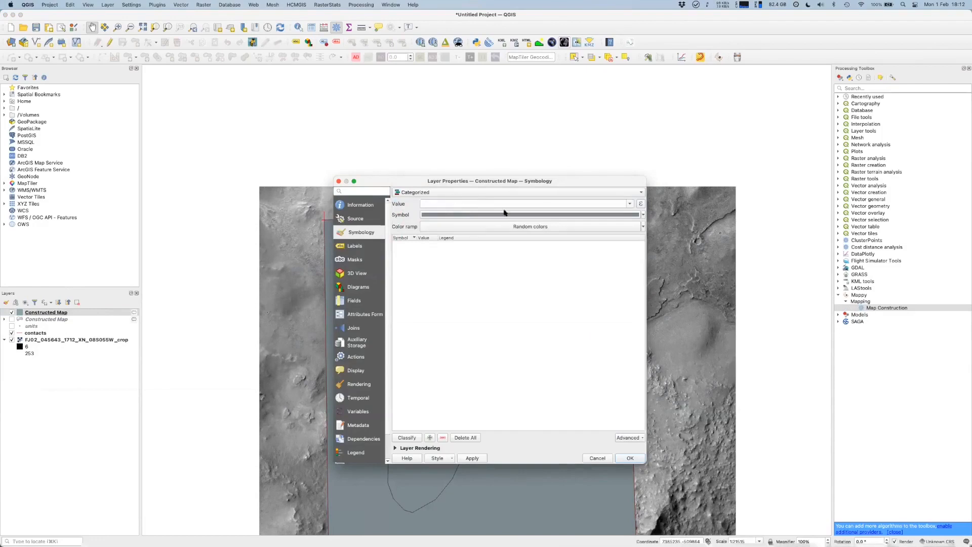
{"action": "left_click", "coordinate": [630, 204]}
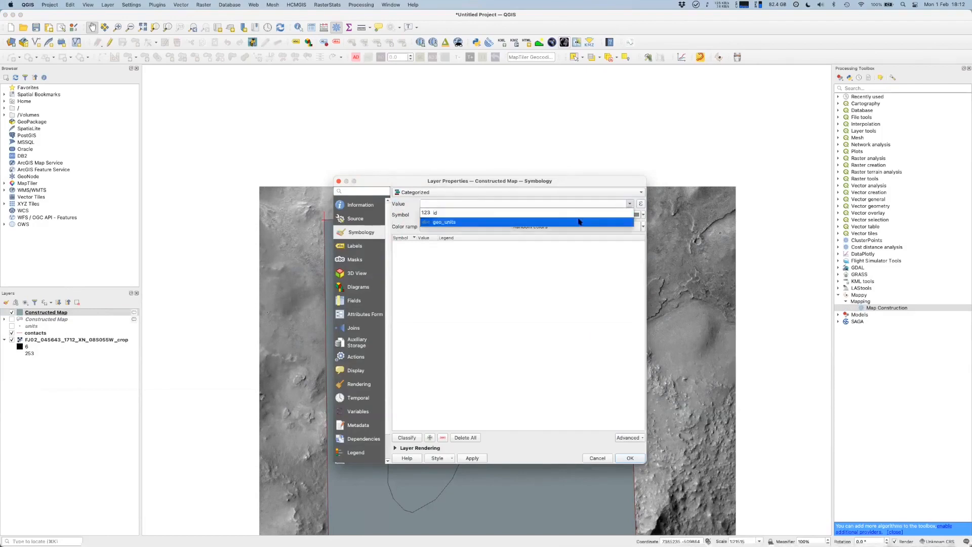
{"action": "left_click", "coordinate": [456, 222]}
{"action": "left_click", "coordinate": [407, 438]}
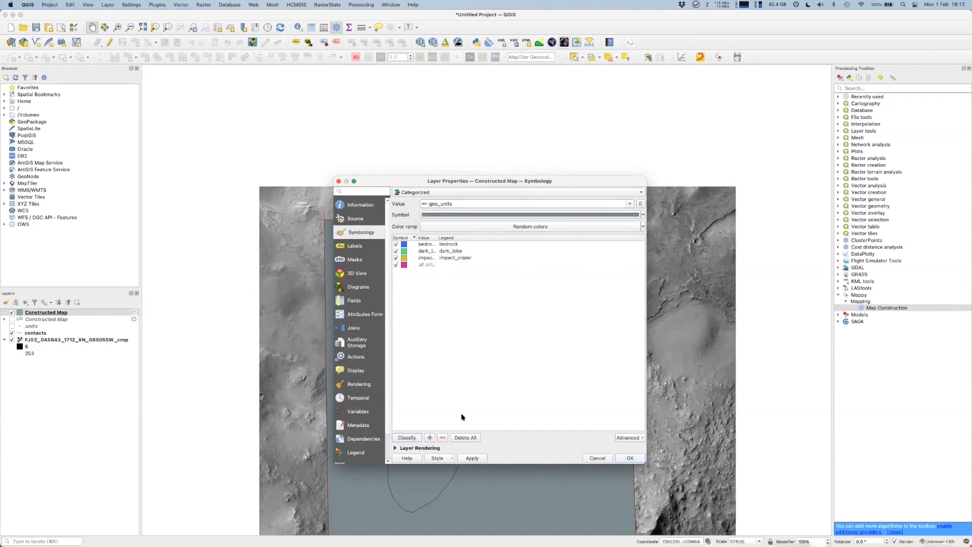
{"action": "left_click", "coordinate": [472, 458]}
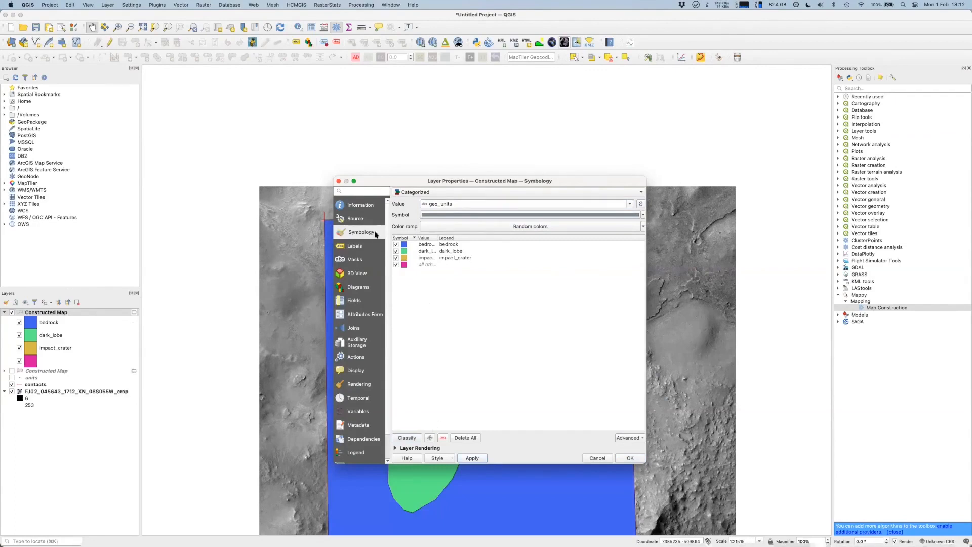
- Add the Opacity slider widget to the new Constructed Map layer's legend and accept the layer properties
{"action": "scroll", "coordinate": [375, 302], "scroll_direction": "down", "scroll_amount": 1}
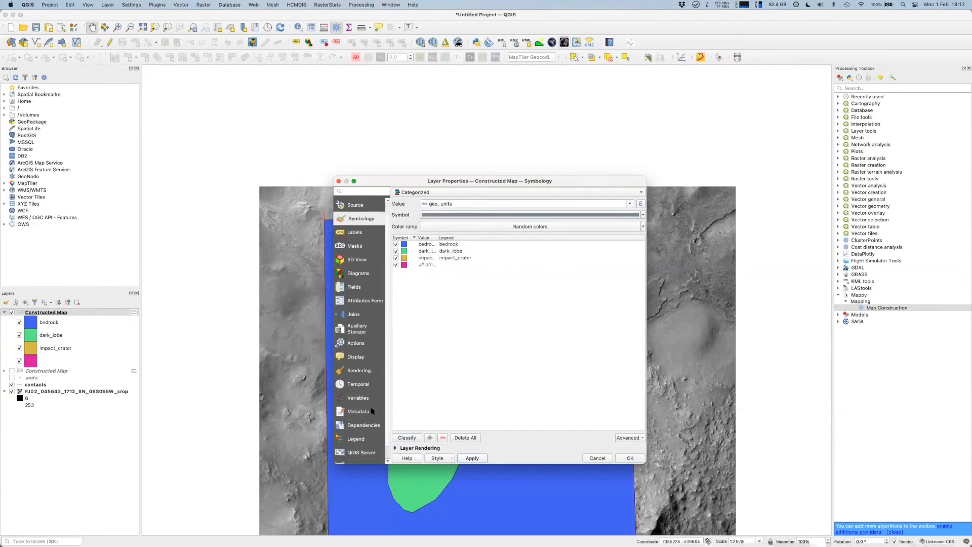
{"action": "left_click", "coordinate": [357, 439]}
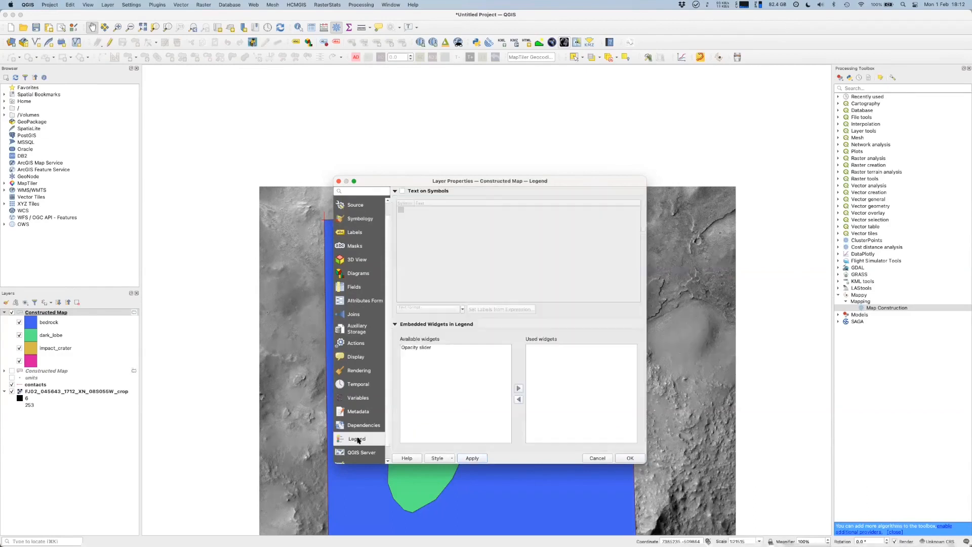
{"action": "left_click", "coordinate": [420, 347]}
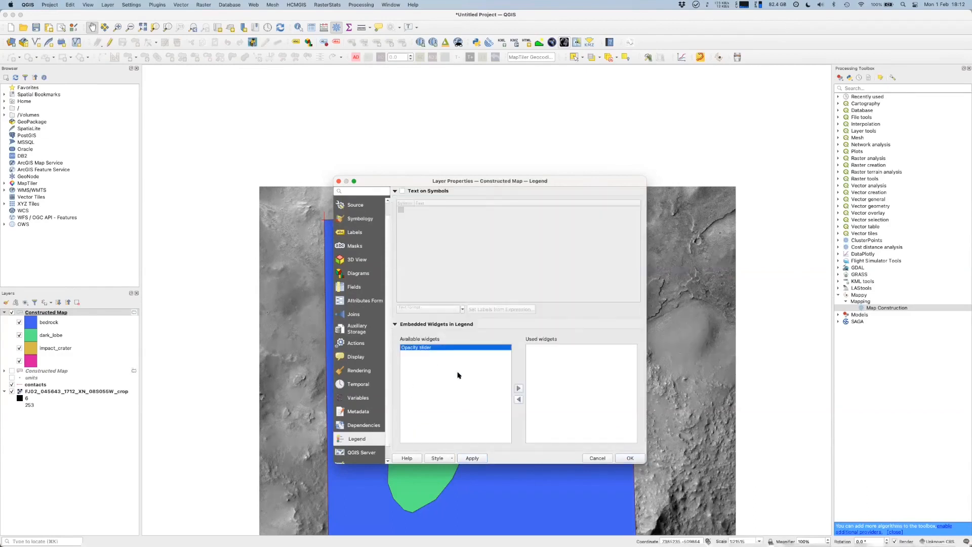
{"action": "left_click", "coordinate": [518, 388]}
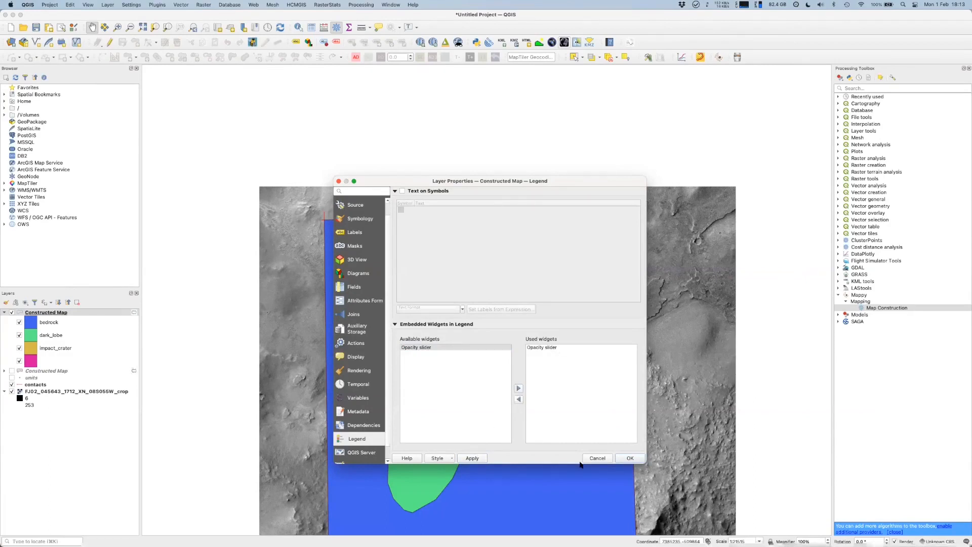
{"action": "left_click", "coordinate": [630, 458]}
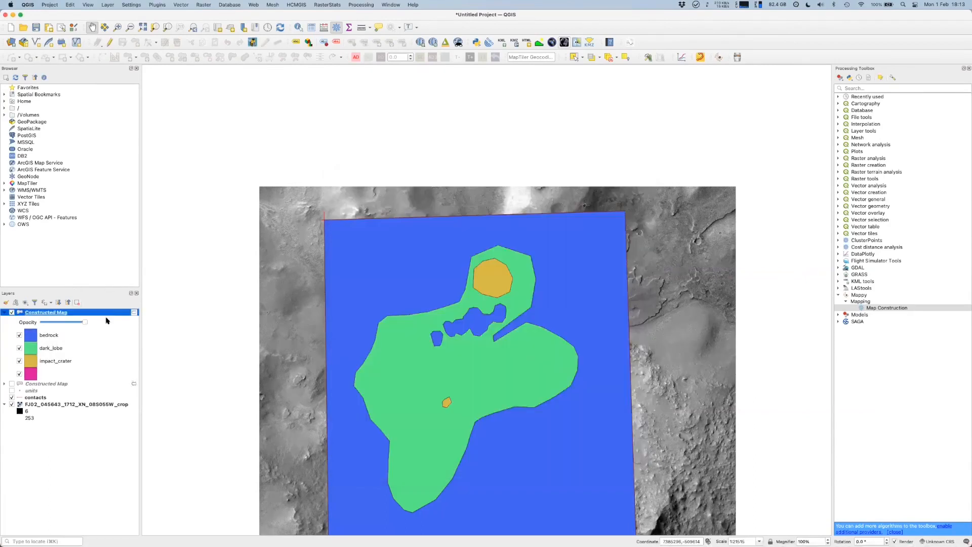
- Lower the new Constructed Map layer's opacity to roughly a quarter so the Mars basemap shows through, and select the contacts layer
{"action": "left_click", "coordinate": [58, 320]}
{"action": "left_click_drag", "start_coordinate": [57, 322], "coordinate": [51, 322]}
{"action": "scroll", "coordinate": [482, 389], "scroll_direction": "up", "scroll_amount": 1}
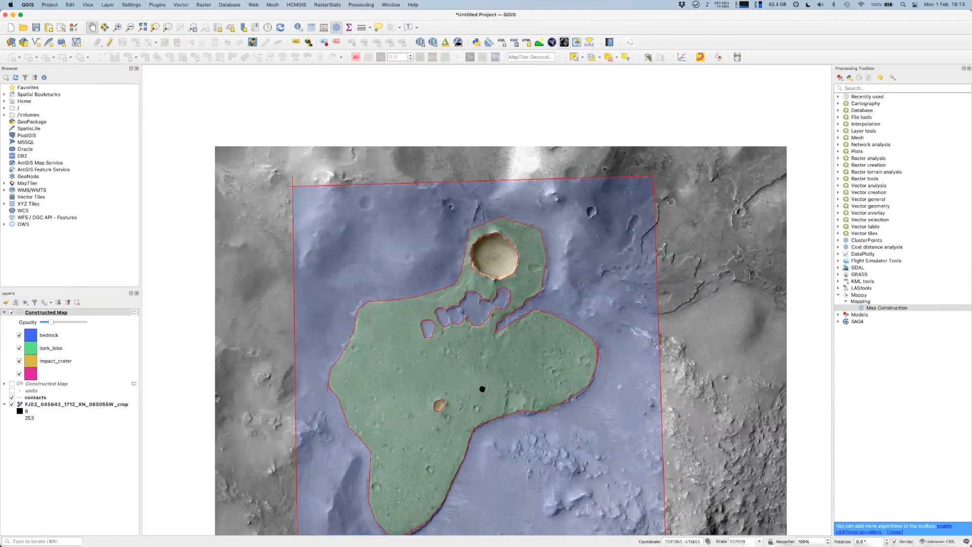
{"action": "left_click_drag", "start_coordinate": [482, 389], "coordinate": [475, 338]}
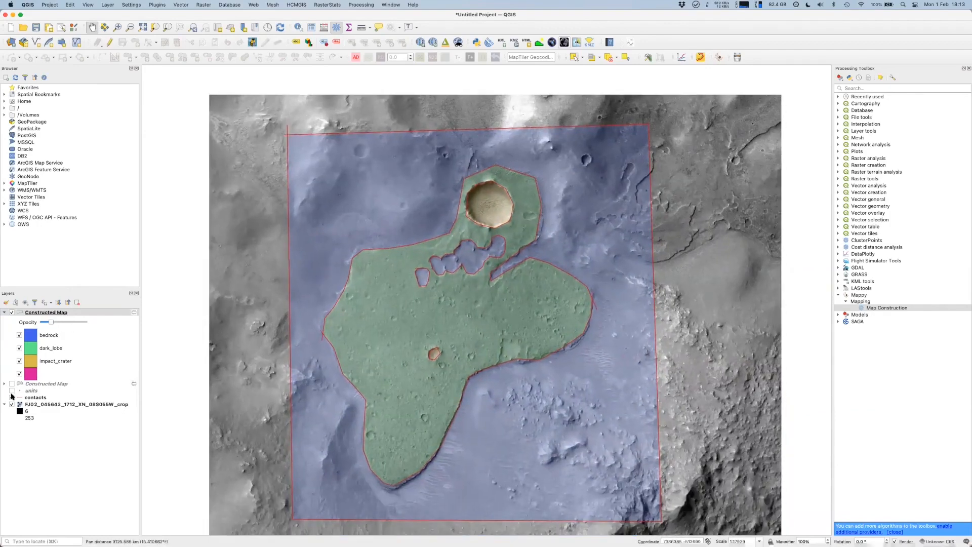
{"action": "left_click", "coordinate": [11, 397]}
{"action": "scroll", "coordinate": [439, 333], "scroll_direction": "up", "scroll_amount": 1}
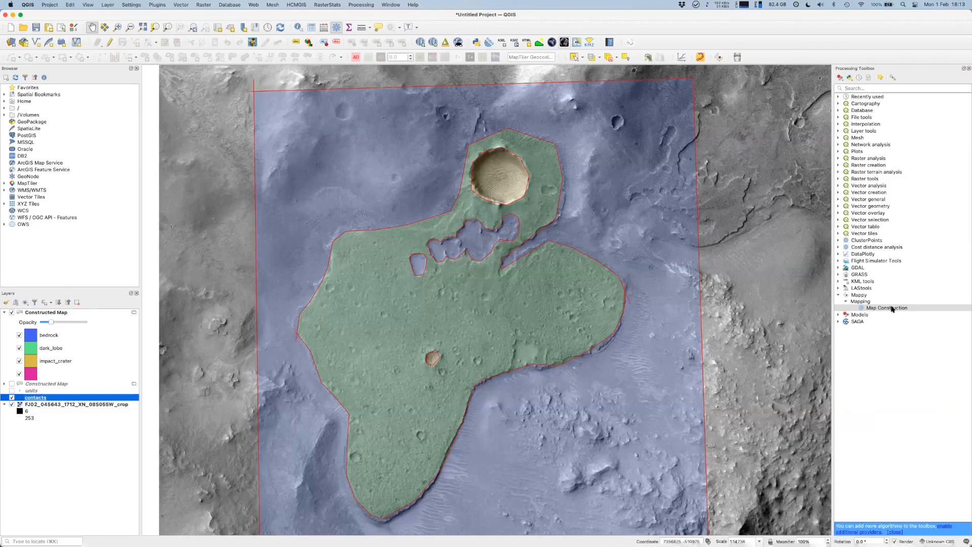
{"action": "left_click", "coordinate": [52, 313]}
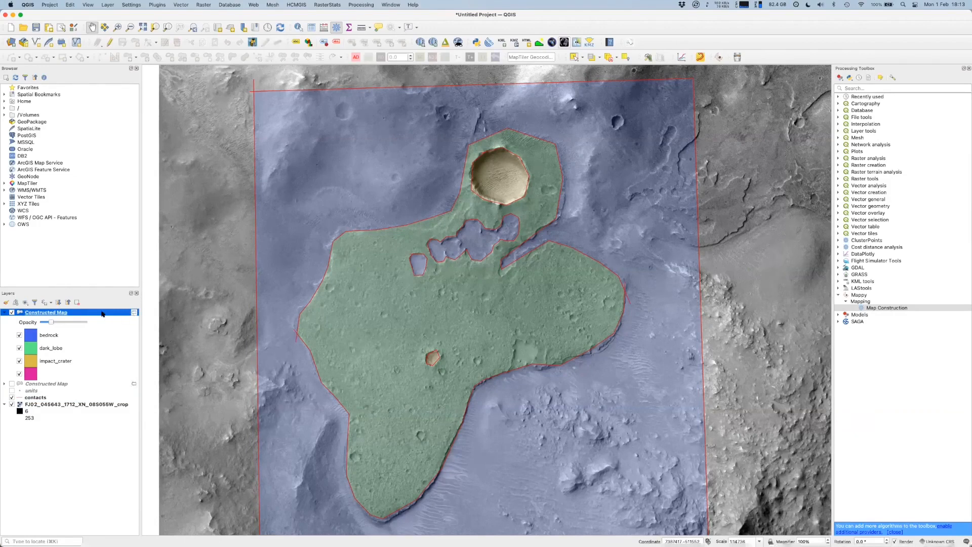
{"action": "right_click", "coordinate": [55, 314]}
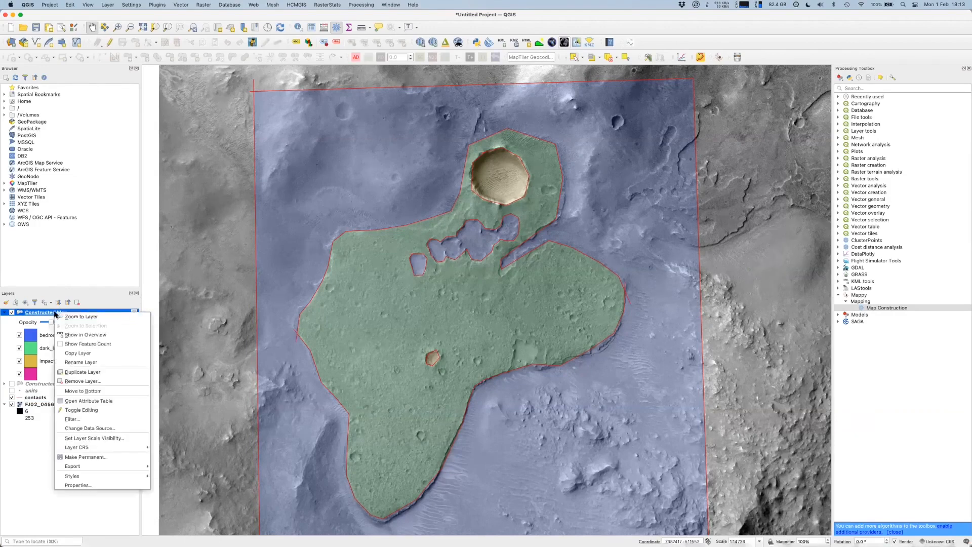
{"action": "mouse_move", "coordinate": [121, 466]}
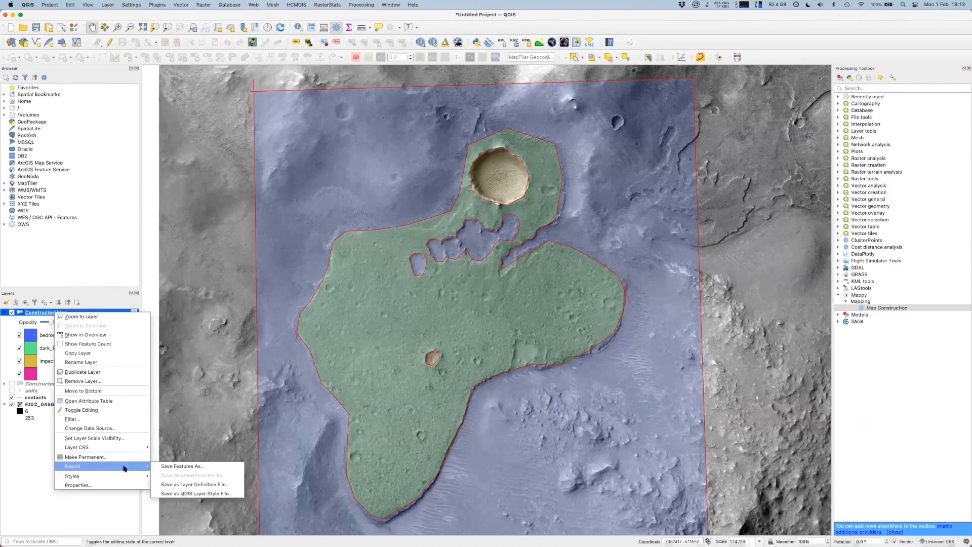
- Start another Map Construction with contacts as the input lines and units as the input points
{"action": "left_click", "coordinate": [882, 308]}
{"action": "double_click", "coordinate": [883, 307]}
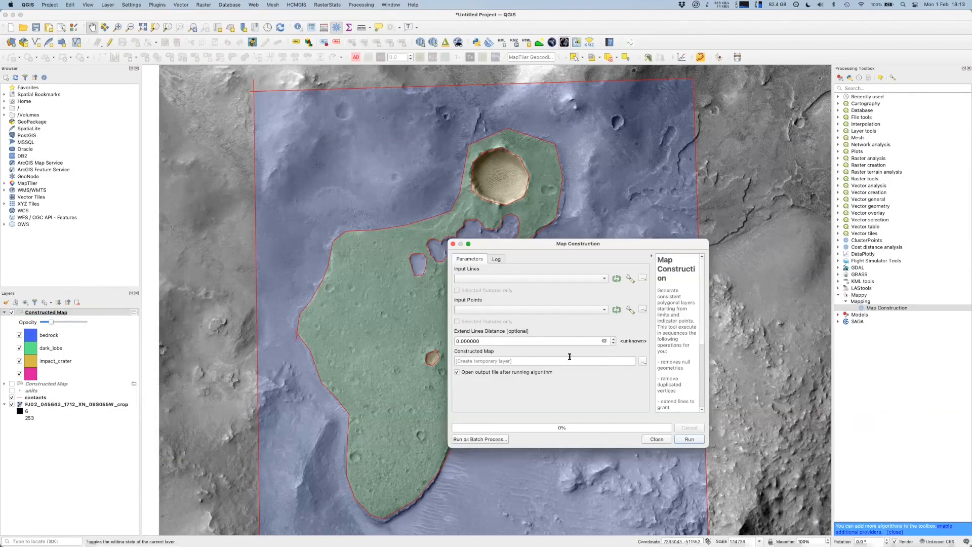
{"action": "left_click", "coordinate": [509, 280]}
{"action": "left_click", "coordinate": [505, 278]}
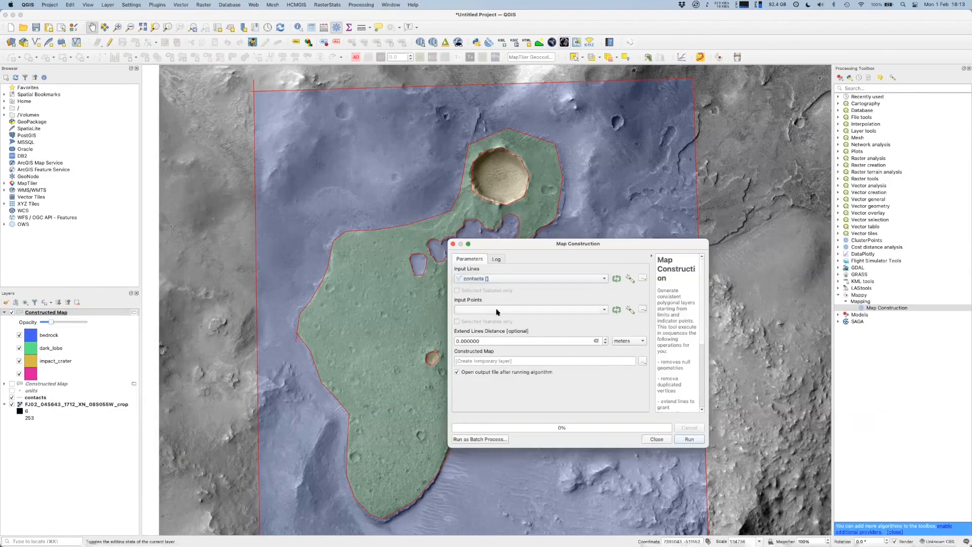
{"action": "left_click", "coordinate": [642, 361]}
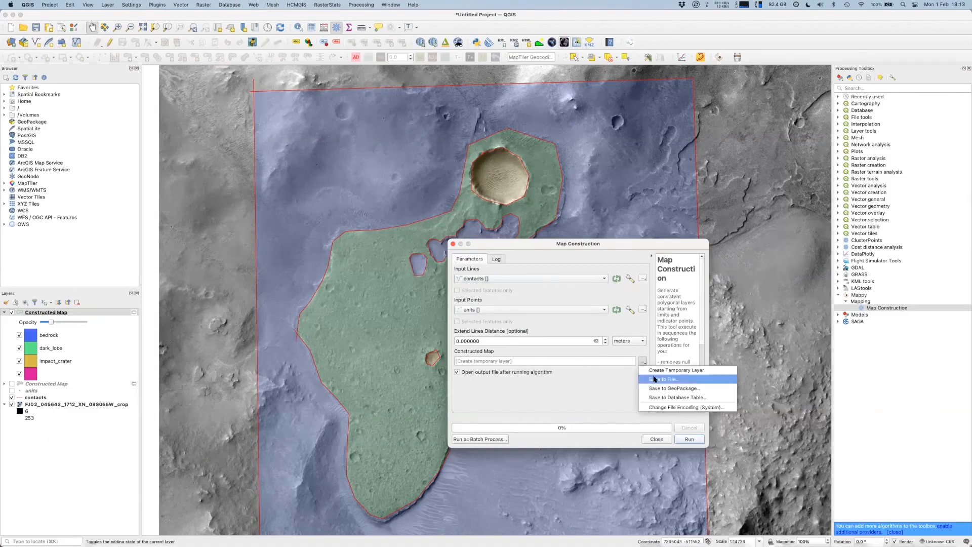
{"action": "left_click", "coordinate": [653, 379]}
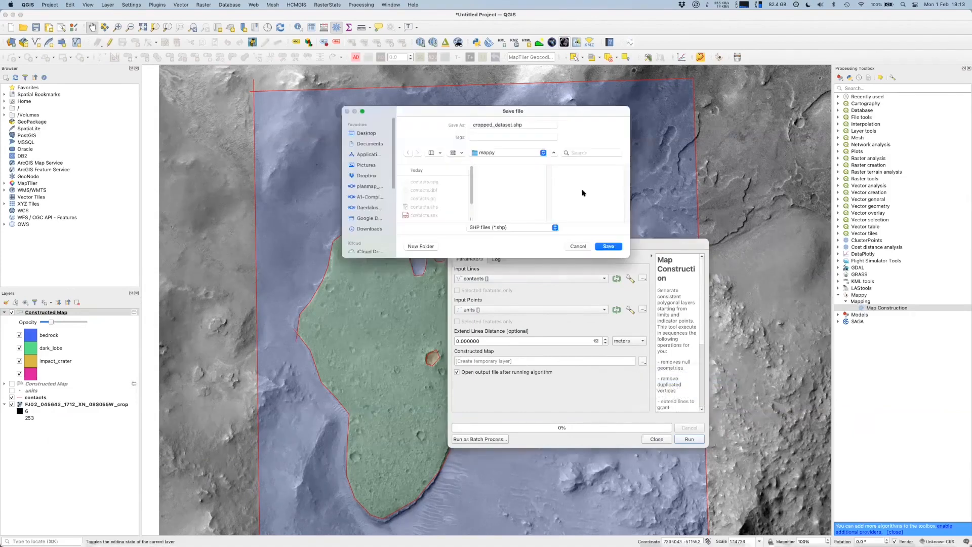
{"action": "key", "text": "Escape"}
- Set the constructed map output to a GeoPackage named mappy_dataset.gpkg in the mappy folder, with the layer name mappy_demo
{"action": "left_click", "coordinate": [642, 360]}
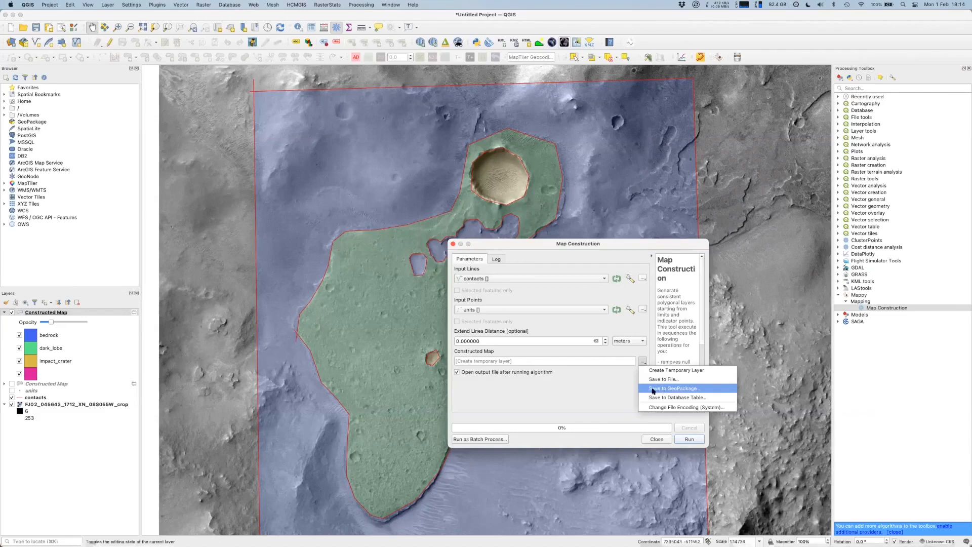
{"action": "left_click", "coordinate": [639, 389]}
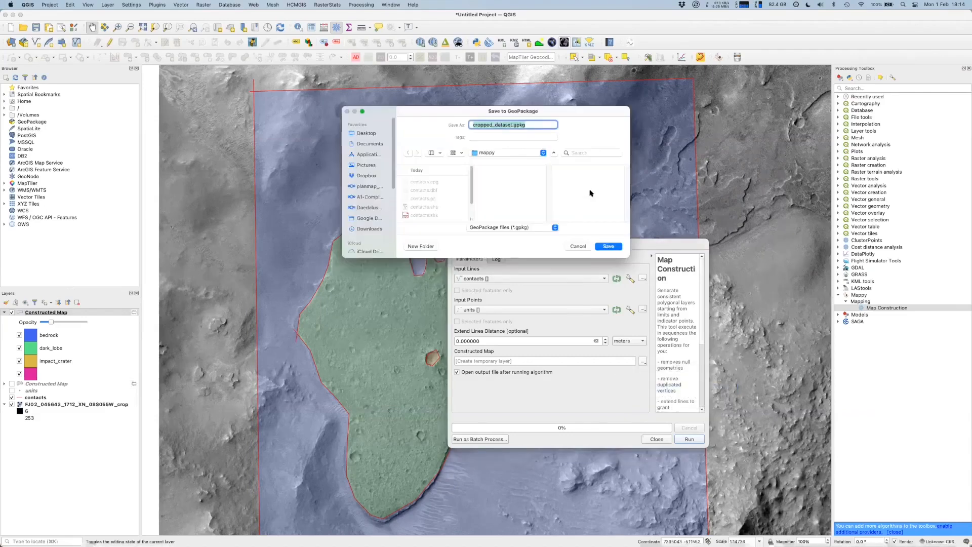
{"action": "type", "text": "mappy"}
{"action": "key", "text": "BackSpace"}
{"action": "type", "text": "_"}
{"action": "left_click", "coordinate": [612, 246]}
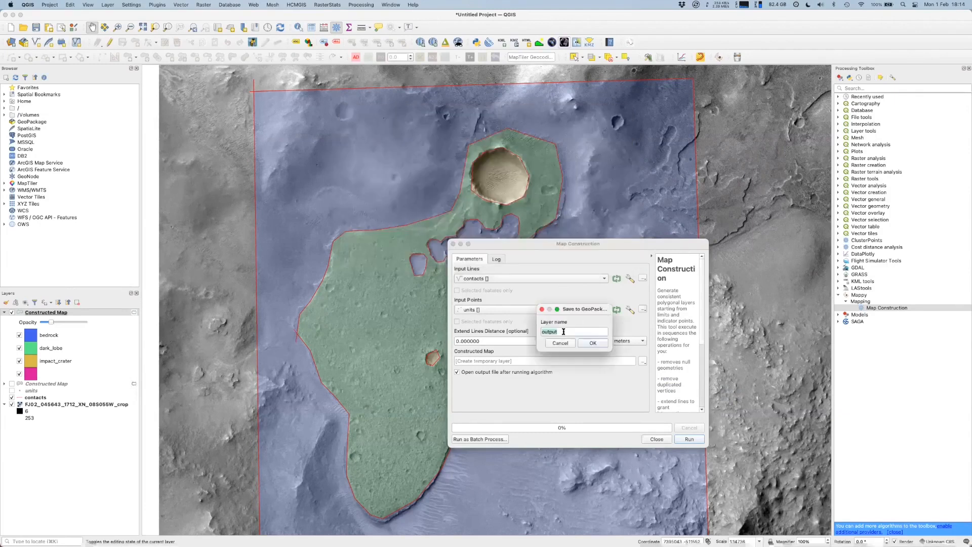
{"action": "type", "text": "mappy_demo"}
{"action": "key", "text": "Return"}
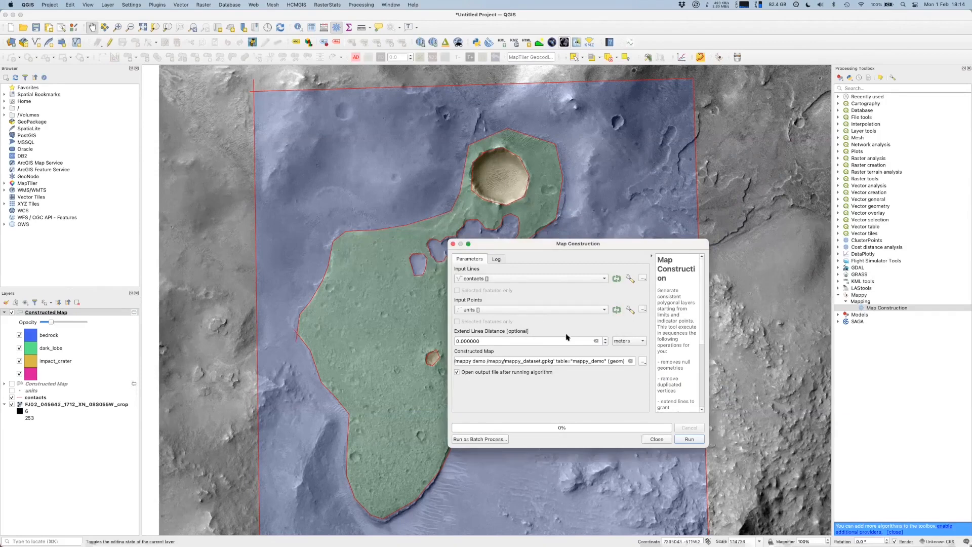
- Enter an extend lines distance in meters and run Map Construction to write the GeoPackage layer
{"action": "left_click", "coordinate": [454, 341]}
{"action": "type", "text": "2"}
{"action": "left_click", "coordinate": [690, 440]}
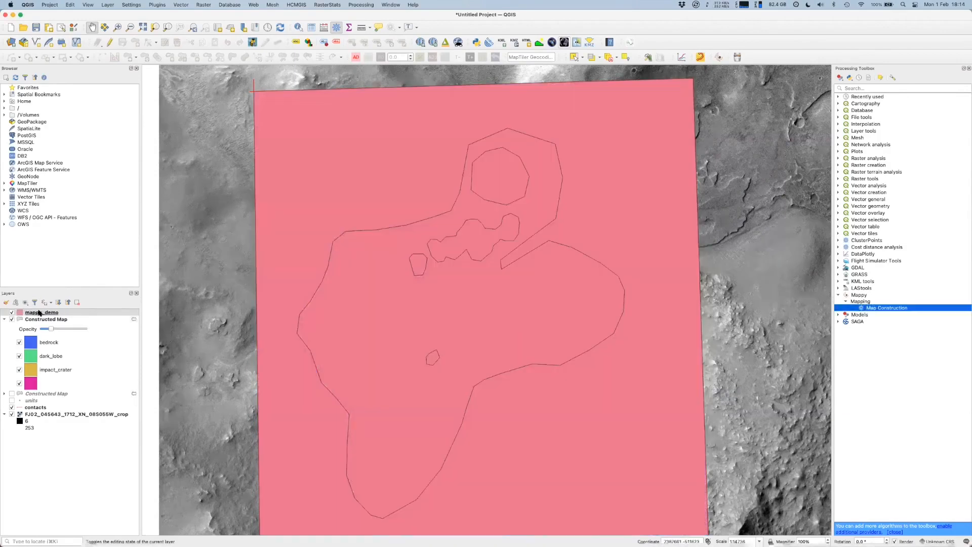
- Style the mappy_demo layer as Categorized by geo_units with all values classified, and hide it to compare with the semi-transparent Constructed Map
{"action": "left_click", "coordinate": [65, 313]}
{"action": "double_click", "coordinate": [65, 313]}
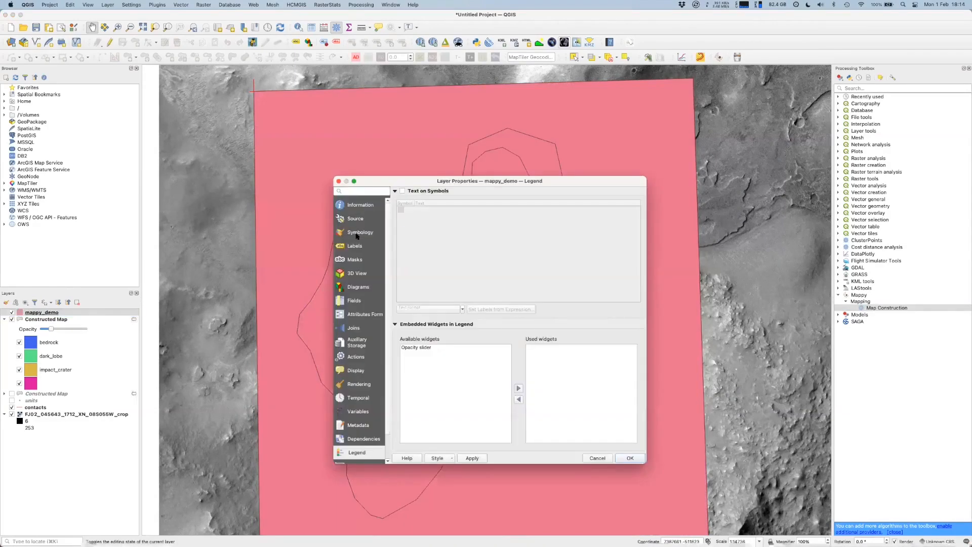
{"action": "left_click", "coordinate": [357, 234]}
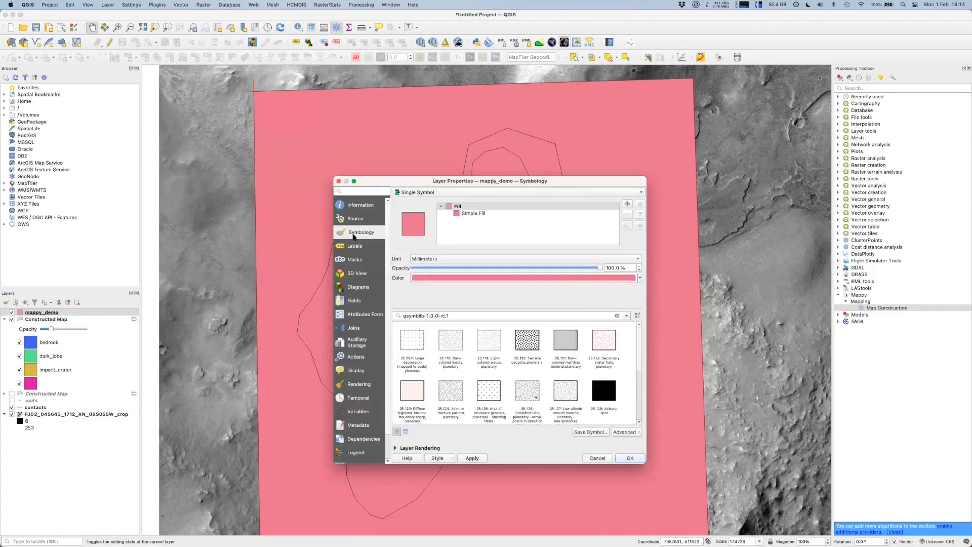
{"action": "left_click", "coordinate": [439, 192]}
{"action": "left_click", "coordinate": [439, 202]}
{"action": "left_click", "coordinate": [630, 204]}
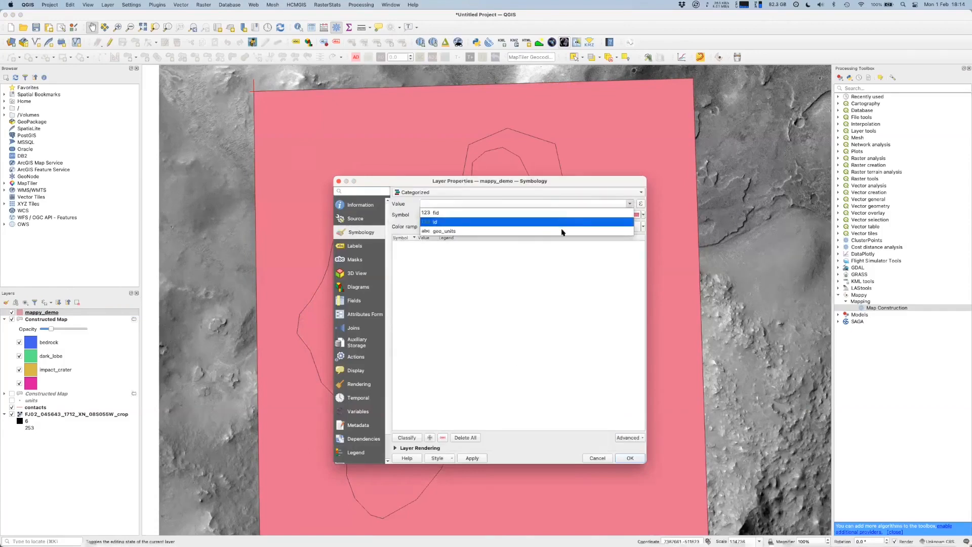
{"action": "left_click", "coordinate": [562, 231]}
{"action": "left_click", "coordinate": [402, 438]}
{"action": "left_click", "coordinate": [473, 458]}
{"action": "left_click", "coordinate": [624, 457]}
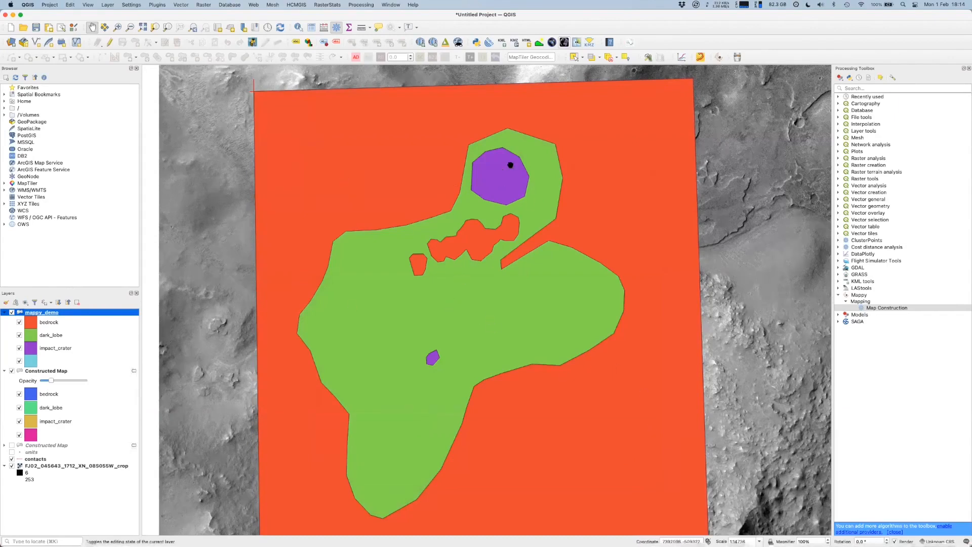
{"action": "left_click", "coordinate": [17, 312]}
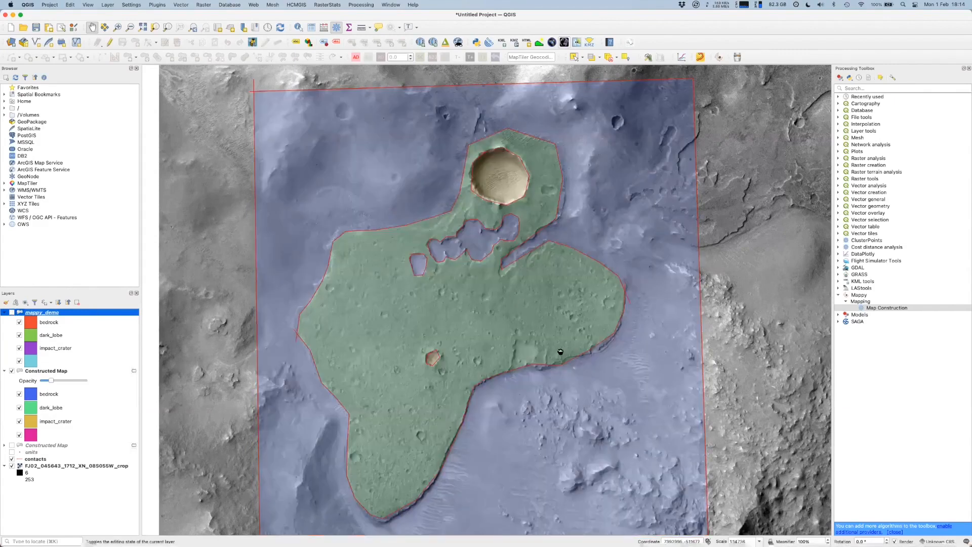
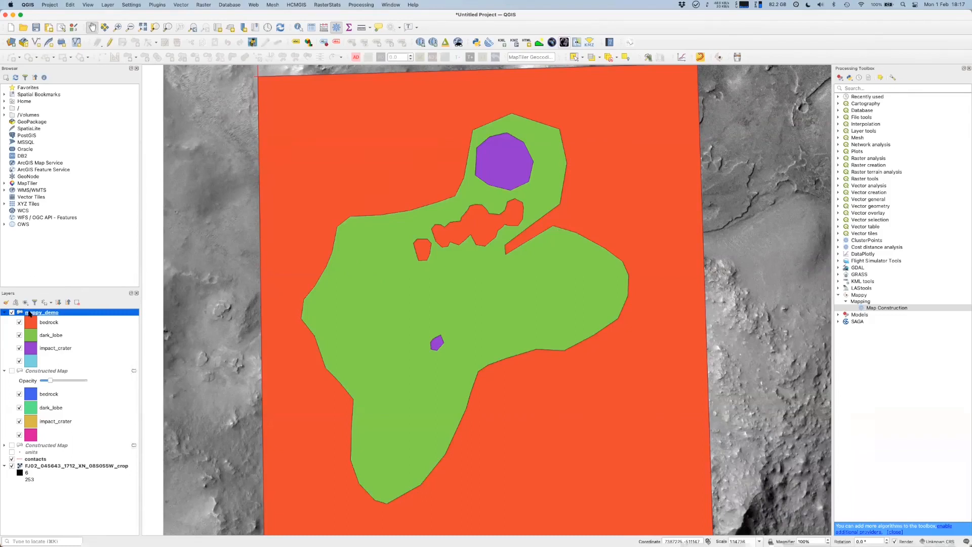
- Enable text on symbols in the legend properties of the mappy_demo layer
{"action": "double_click", "coordinate": [31, 313]}
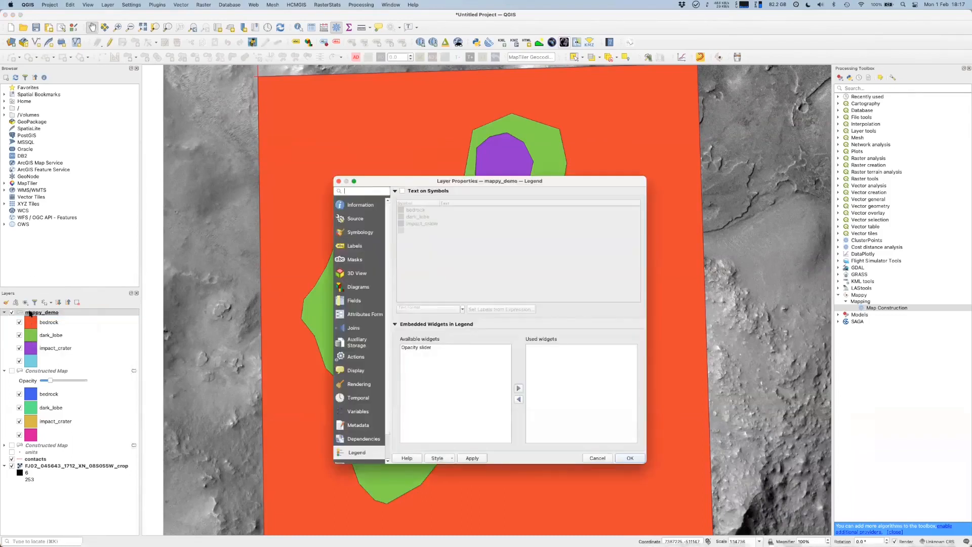
{"action": "left_click_drag", "start_coordinate": [380, 184], "coordinate": [387, 183]}
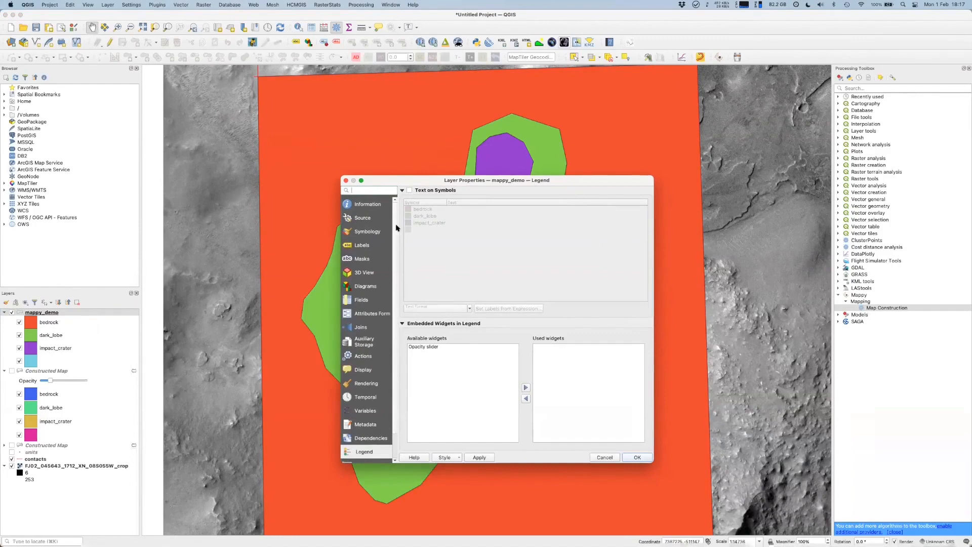
{"action": "left_click", "coordinate": [357, 232]}
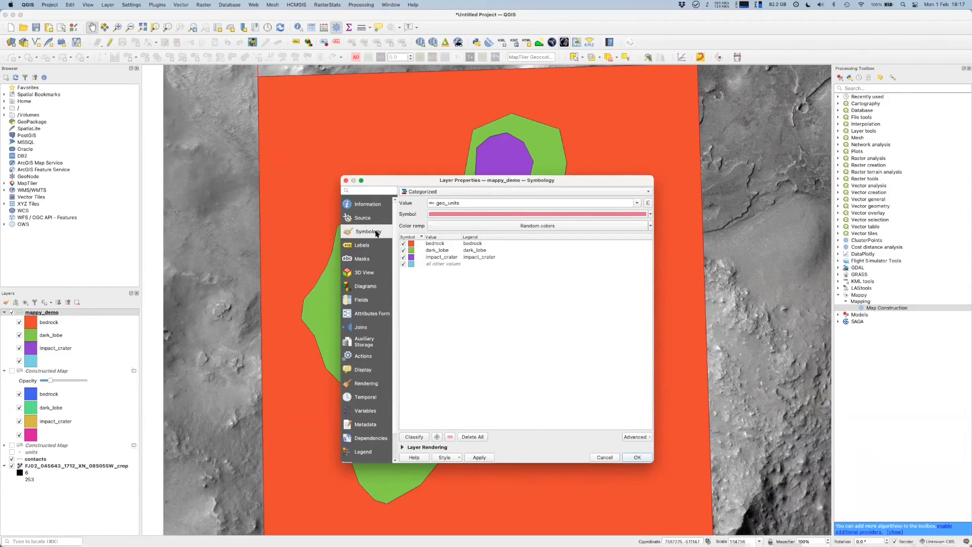
{"action": "scroll", "coordinate": [375, 232], "scroll_direction": "down", "scroll_amount": 2}
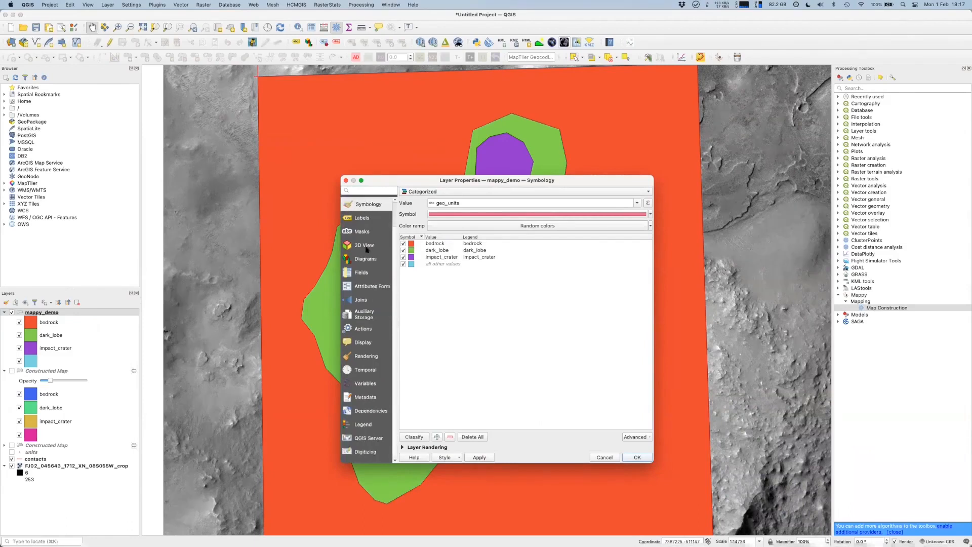
{"action": "left_click", "coordinate": [356, 425]}
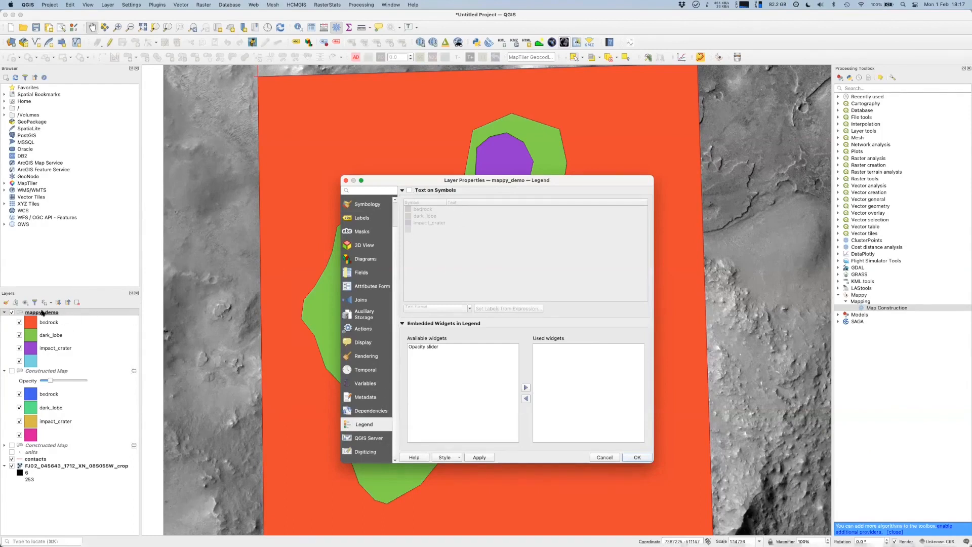
{"action": "left_click", "coordinate": [409, 190]}
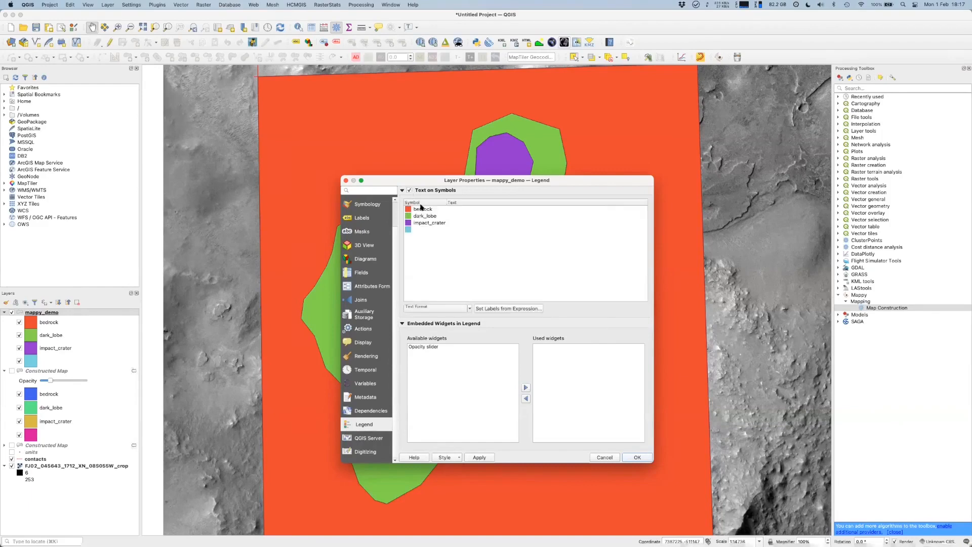
- Embed the Opacity slider widget in the mappy_demo legend and use it to lower the layer's opacity to about half
{"action": "left_click", "coordinate": [412, 347]}
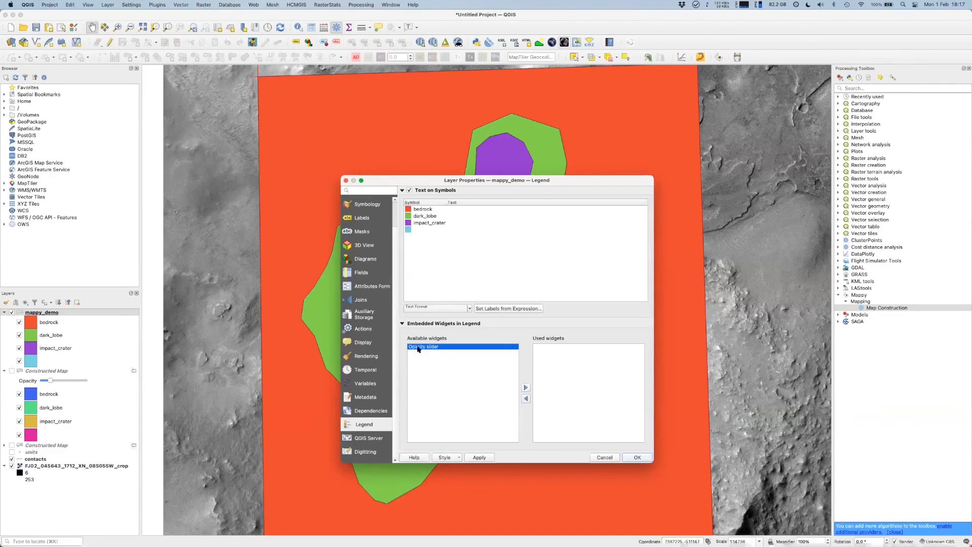
{"action": "left_click", "coordinate": [525, 388]}
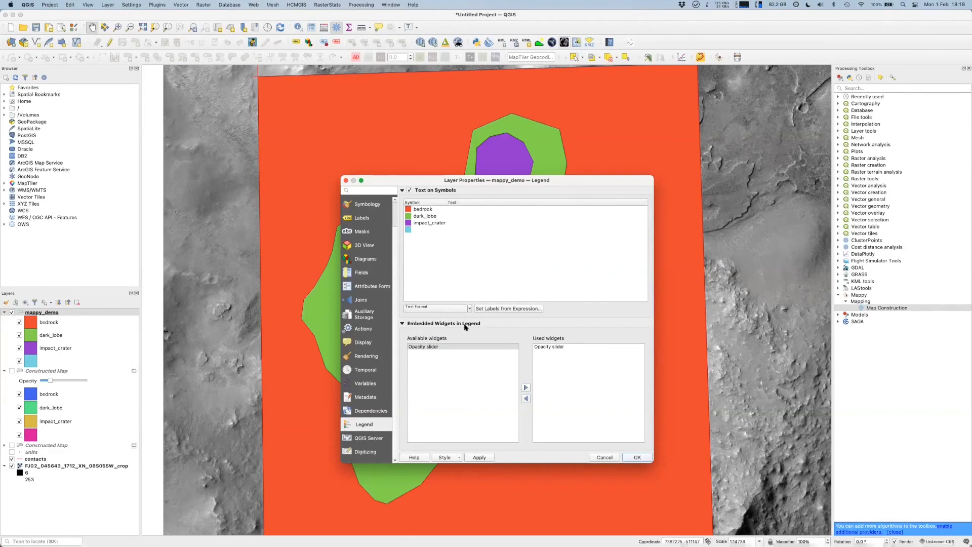
{"action": "left_click", "coordinate": [479, 456]}
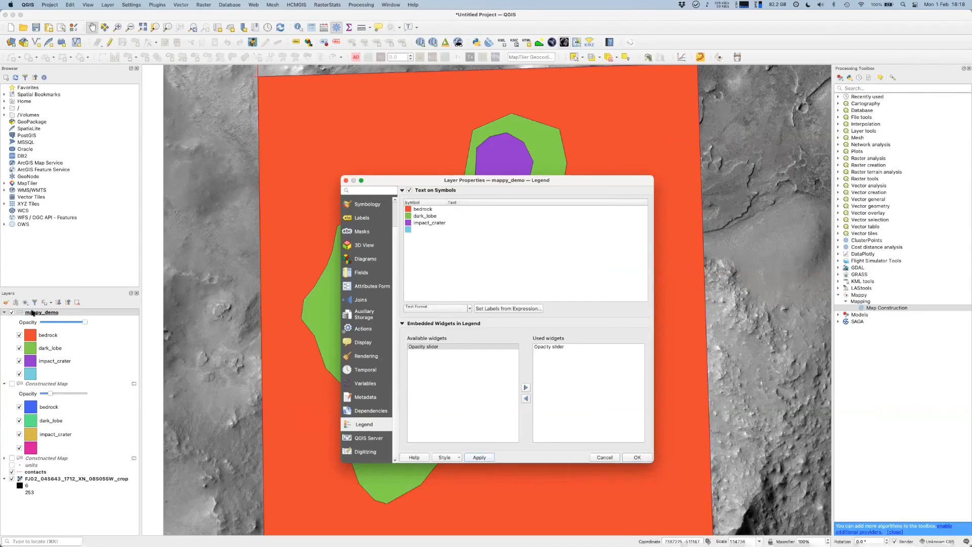
{"action": "left_click", "coordinate": [636, 457]}
{"action": "left_click_drag", "start_coordinate": [84, 321], "coordinate": [61, 323]}
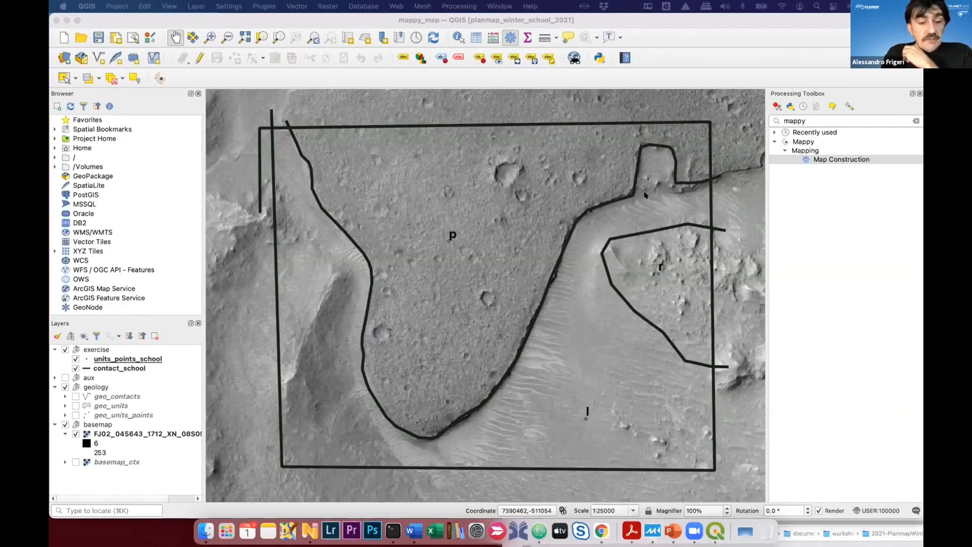
- Check the source settings of the units_points_school layer for its coordinate reference system and spatial index
{"action": "double_click", "coordinate": [825, 158]}
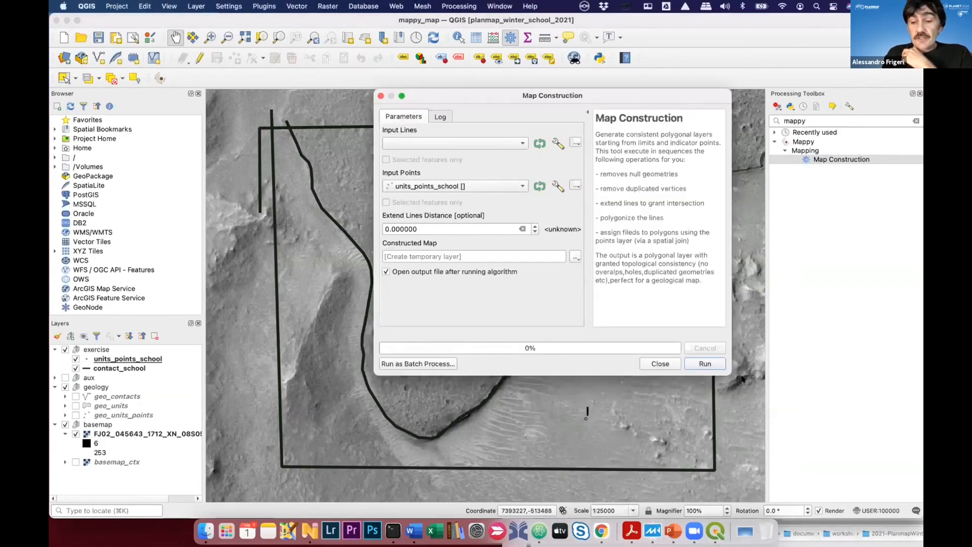
{"action": "left_click", "coordinate": [660, 363]}
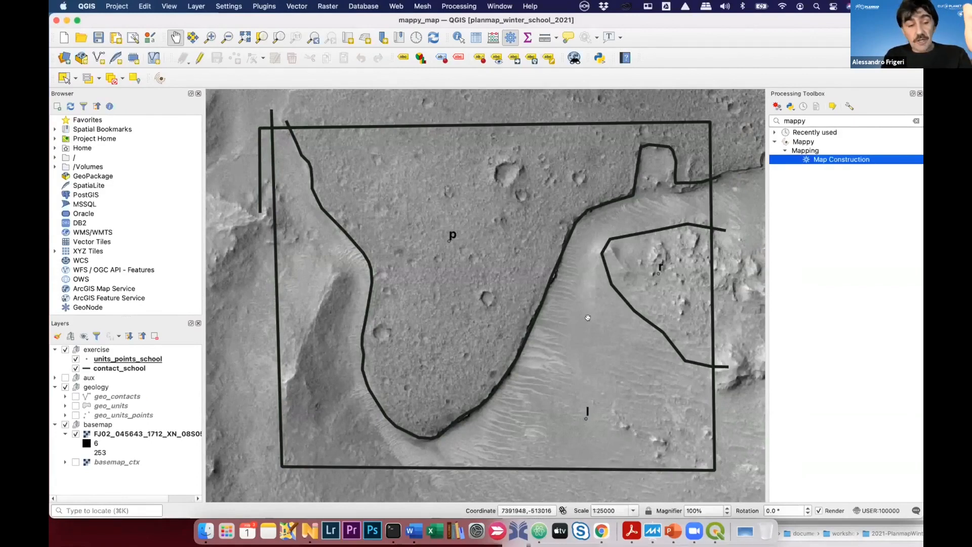
{"action": "left_click", "coordinate": [138, 358]}
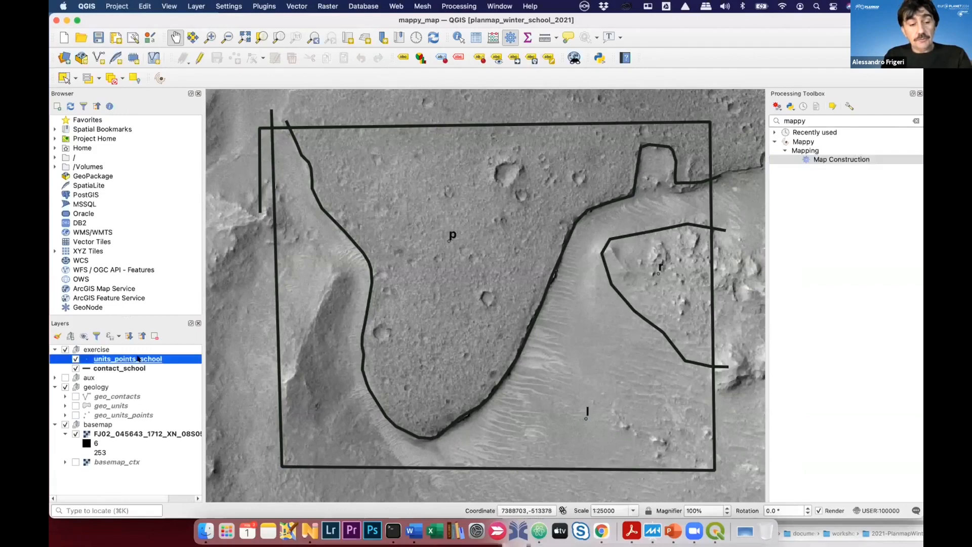
{"action": "double_click", "coordinate": [138, 359]}
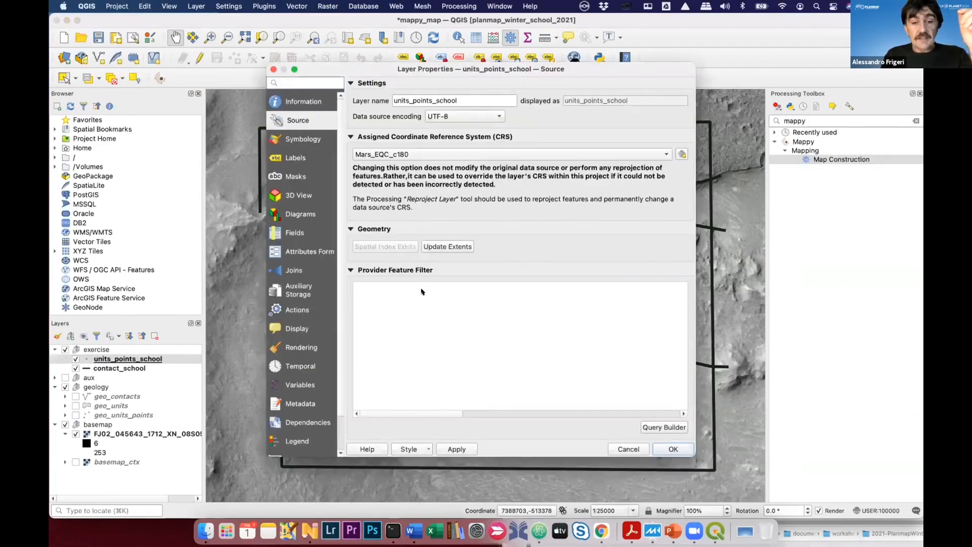
{"action": "left_click", "coordinate": [319, 103]}
{"action": "left_click", "coordinate": [311, 122]}
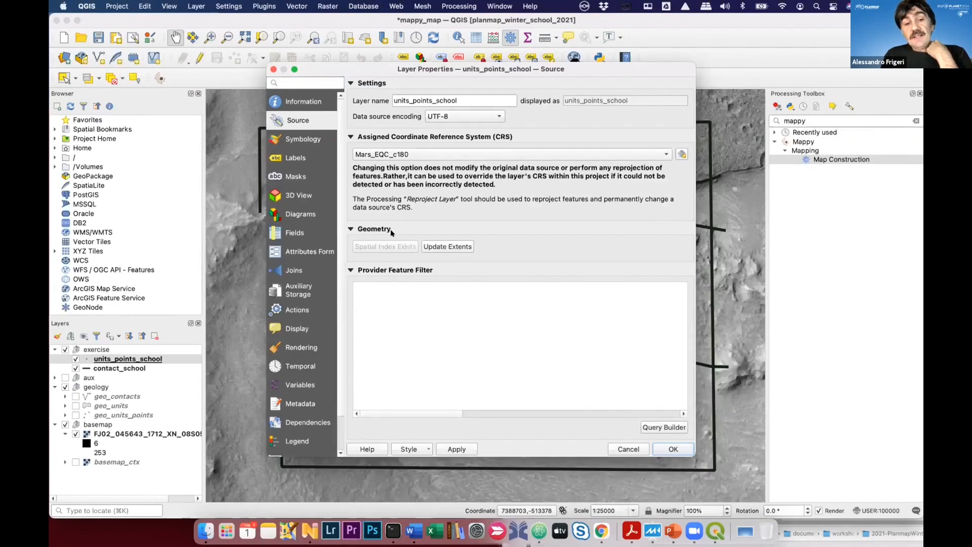
{"action": "left_click", "coordinate": [626, 448]}
- Create a spatial index for the contact_school layer
{"action": "left_click", "coordinate": [145, 368]}
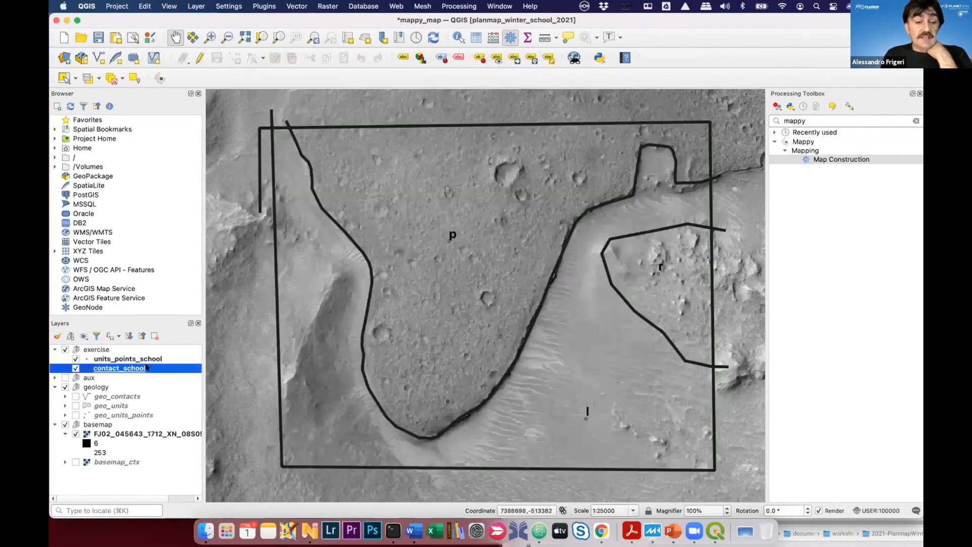
{"action": "double_click", "coordinate": [152, 365]}
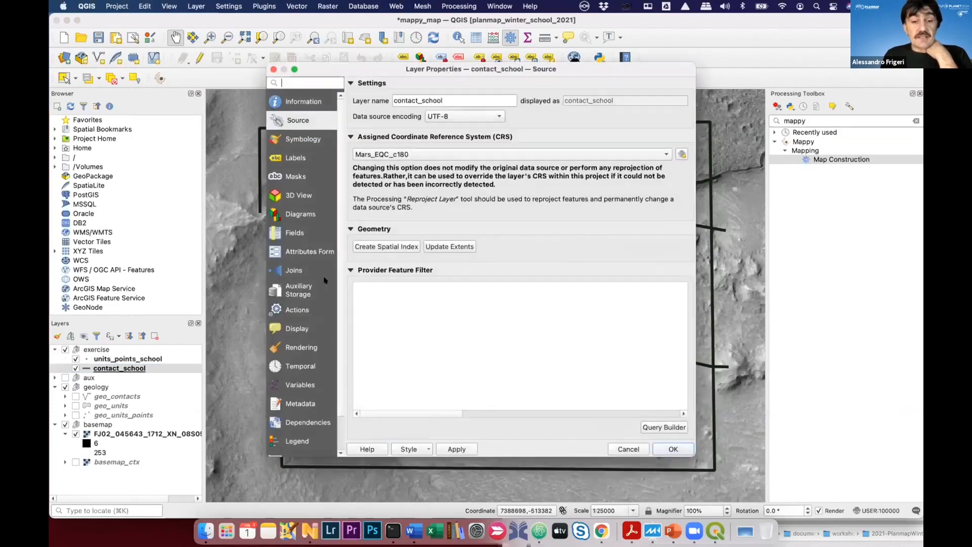
{"action": "left_click", "coordinate": [383, 248]}
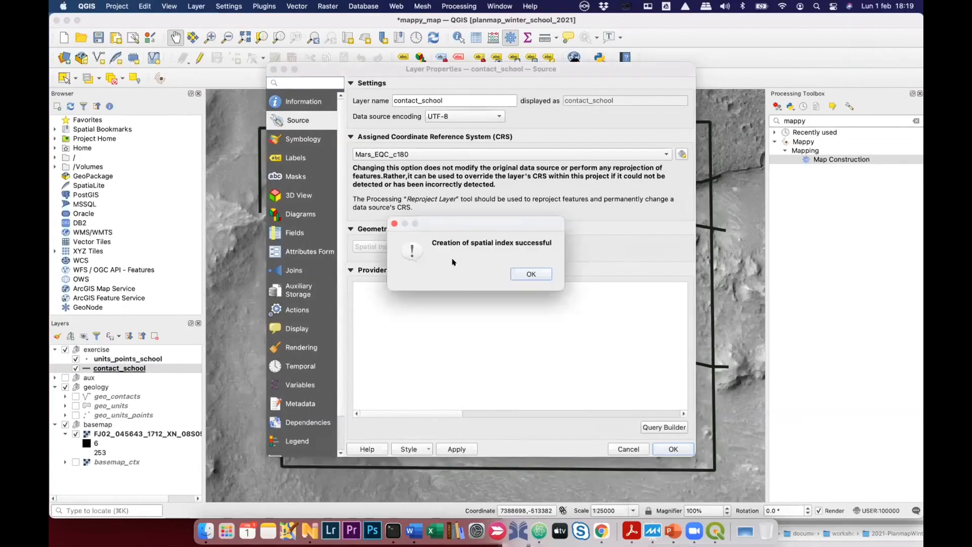
{"action": "left_click", "coordinate": [530, 273]}
{"action": "left_click", "coordinate": [674, 448]}
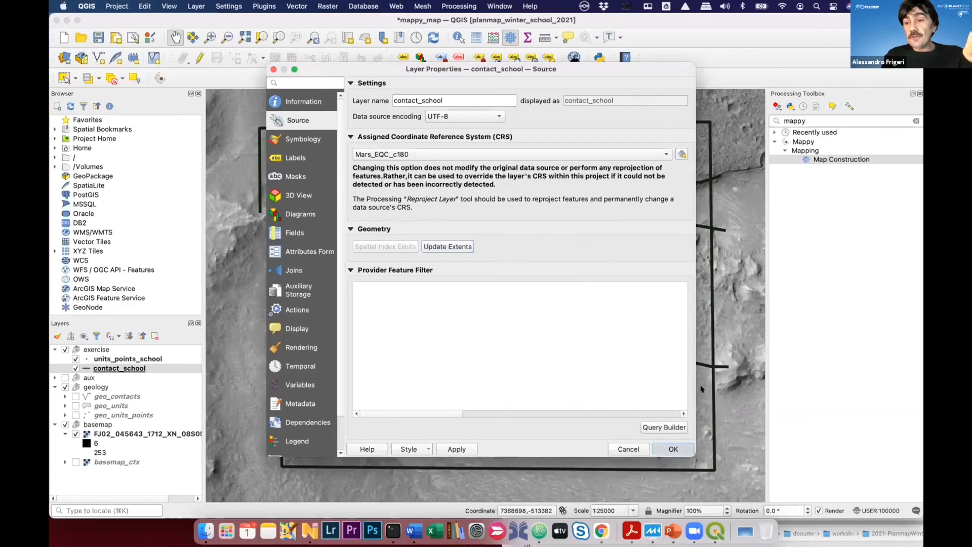
- Run Map Construction with contact_school as input lines and units_points_school as input points, writing to a temporary layer
{"action": "double_click", "coordinate": [830, 159]}
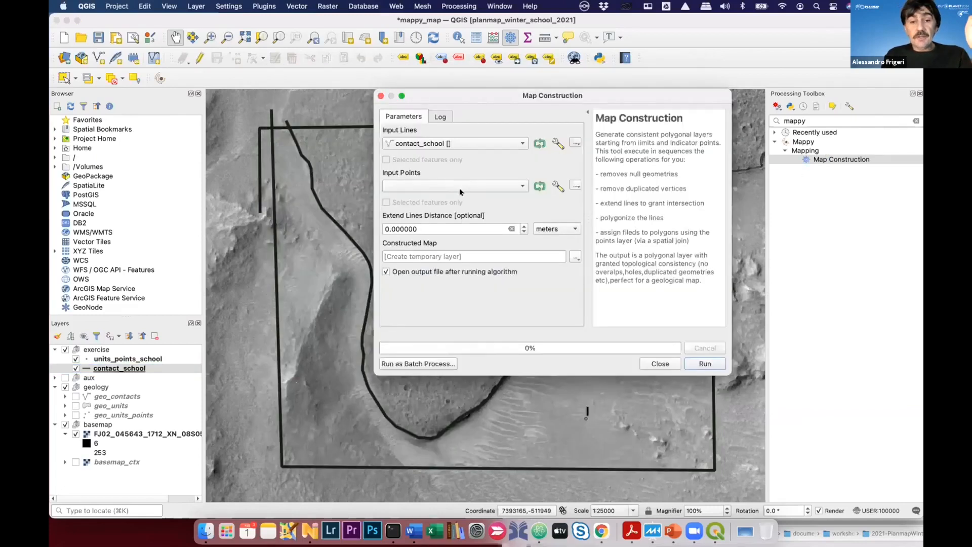
{"action": "left_click", "coordinate": [462, 189]}
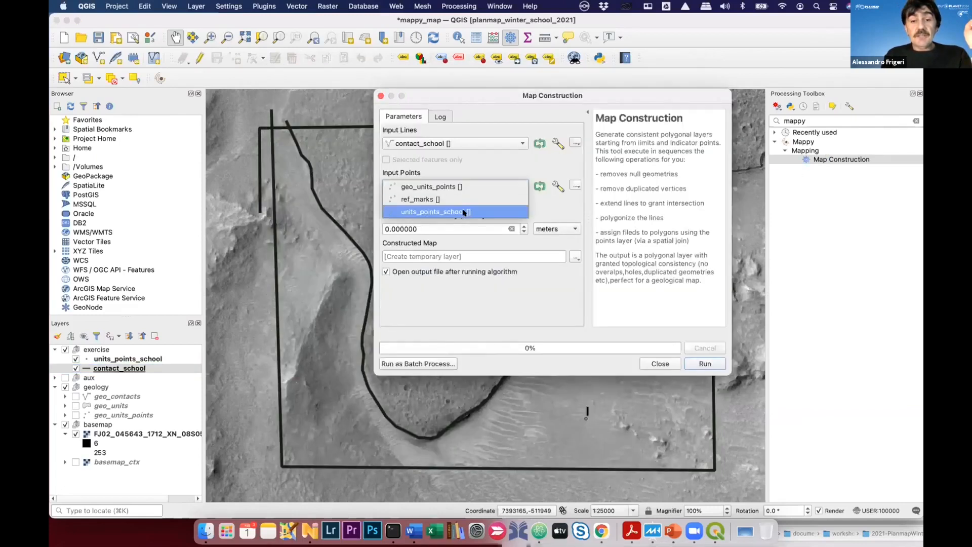
{"action": "left_click", "coordinate": [462, 213]}
{"action": "left_click", "coordinate": [708, 364]}
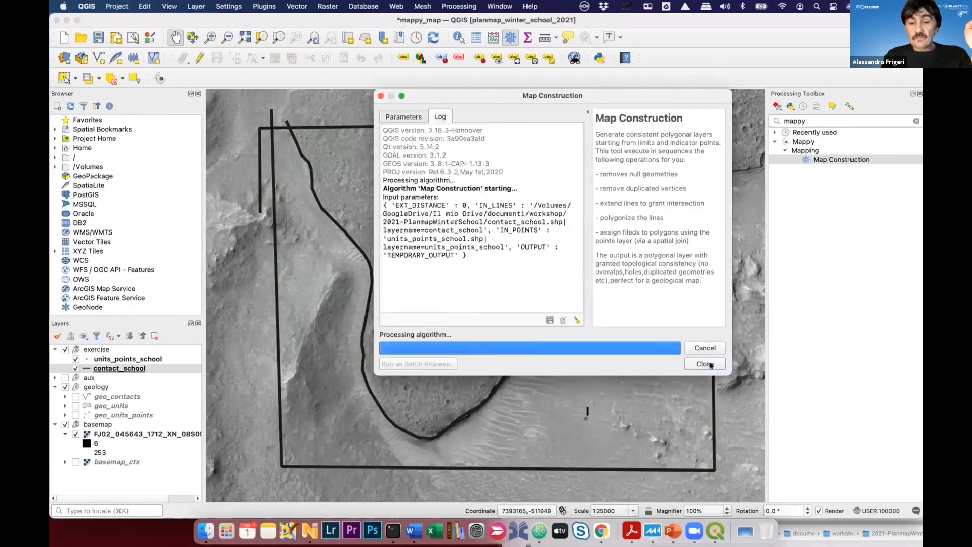
{"action": "left_click", "coordinate": [637, 362]}
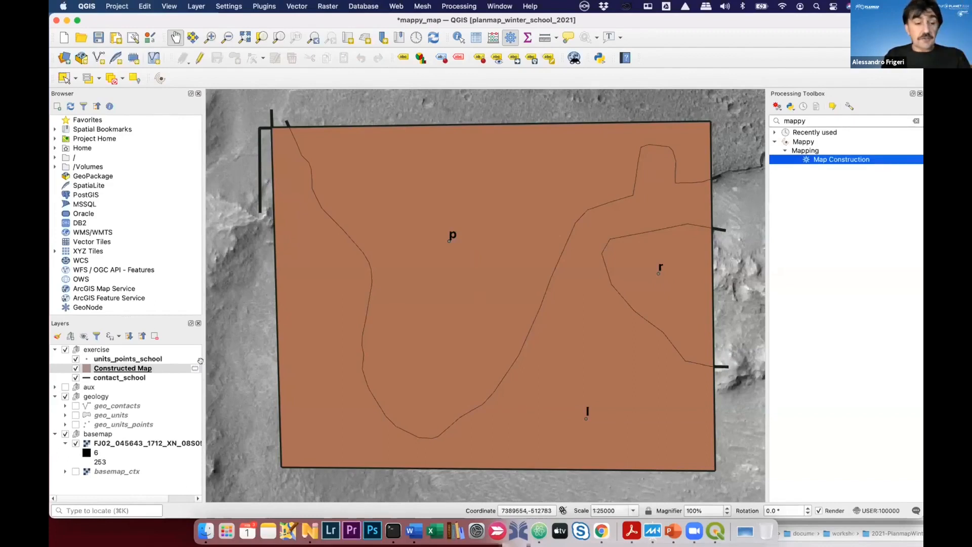
{"action": "left_click", "coordinate": [142, 370]}
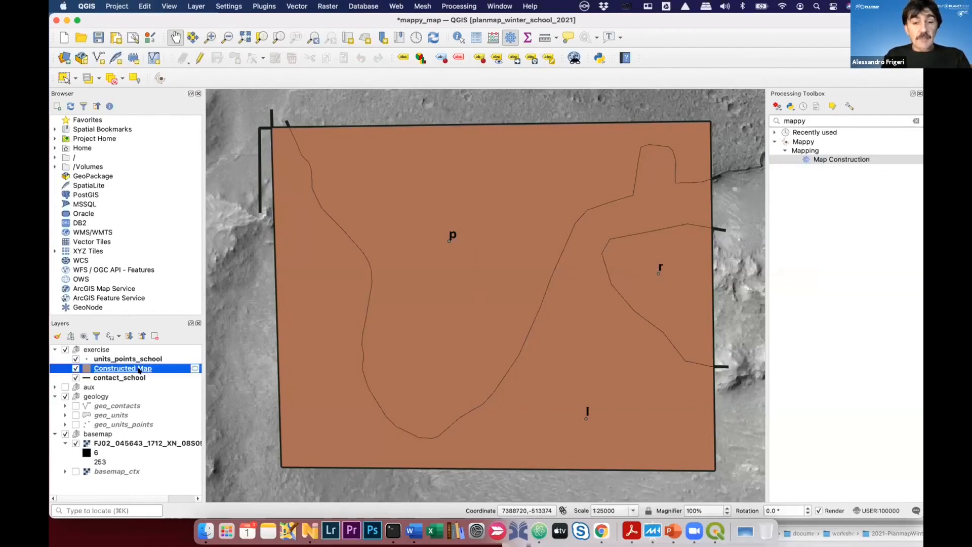
{"action": "double_click", "coordinate": [139, 369]}
{"action": "left_click_drag", "start_coordinate": [506, 71], "coordinate": [169, 197]}
{"action": "left_click_drag", "start_coordinate": [217, 125], "coordinate": [347, 83]}
{"action": "left_click", "coordinate": [164, 153]}
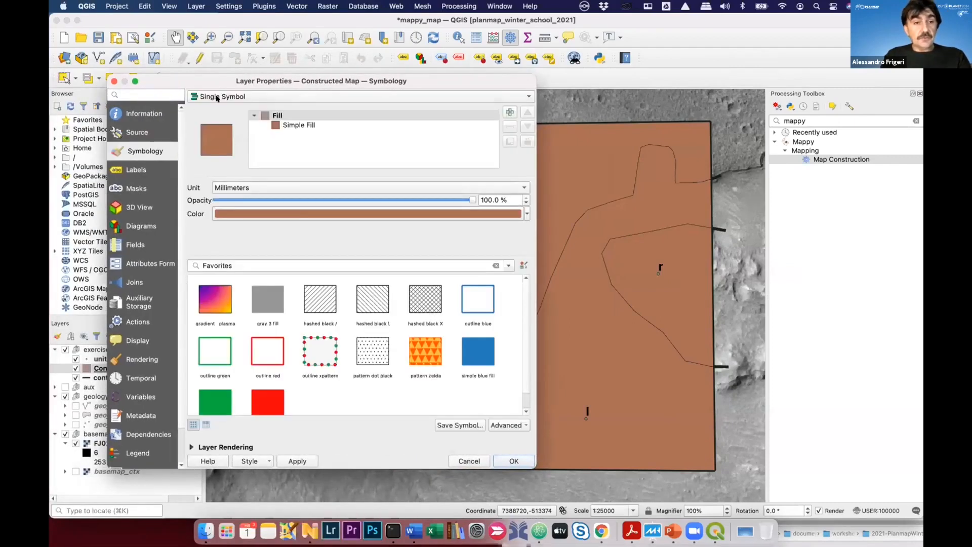
{"action": "left_click", "coordinate": [217, 97]}
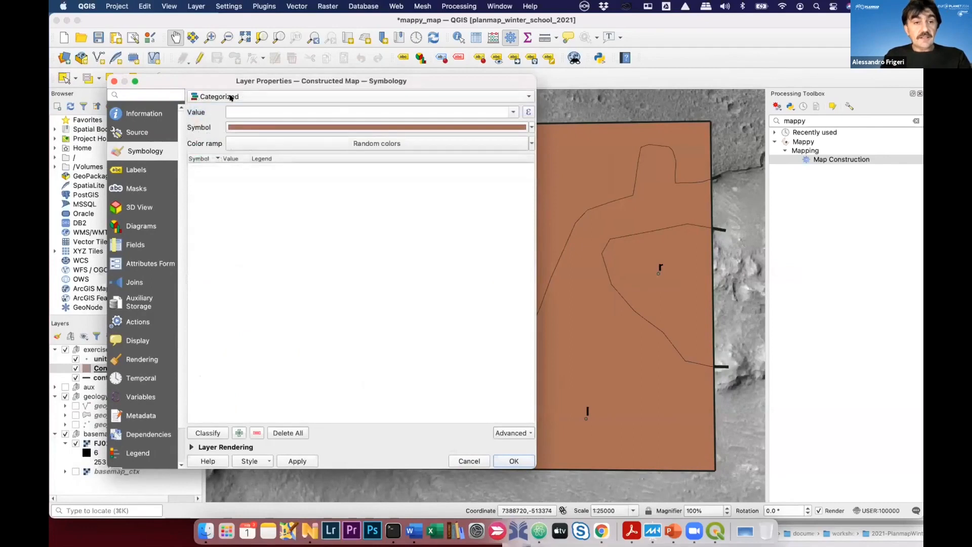
{"action": "left_click", "coordinate": [231, 97]}
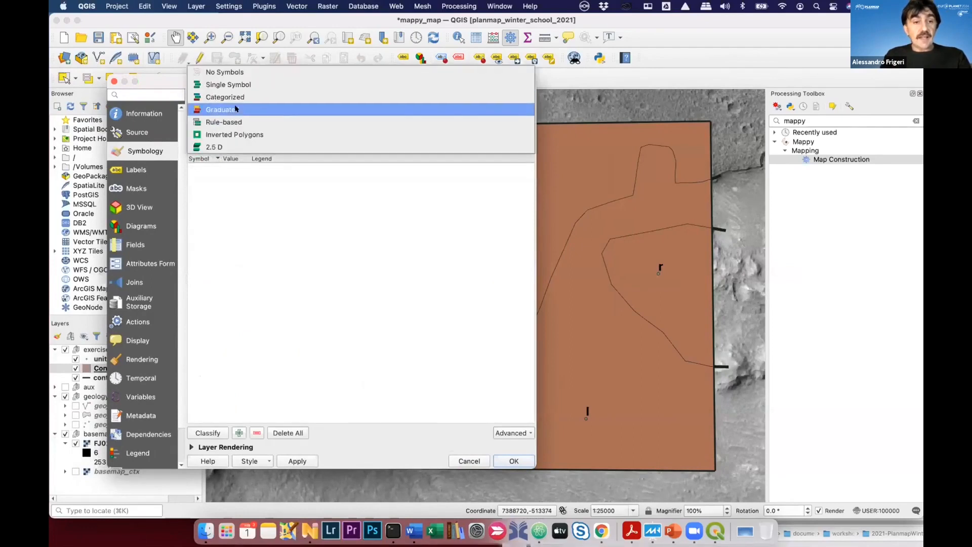
{"action": "left_click", "coordinate": [235, 110]}
{"action": "left_click", "coordinate": [271, 96]}
{"action": "left_click", "coordinate": [283, 86]}
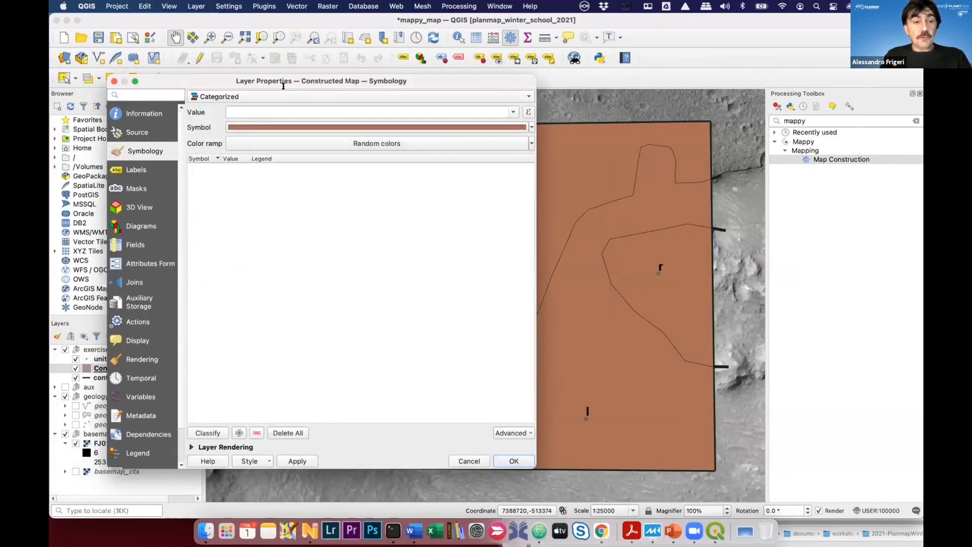
{"action": "left_click", "coordinate": [205, 430]}
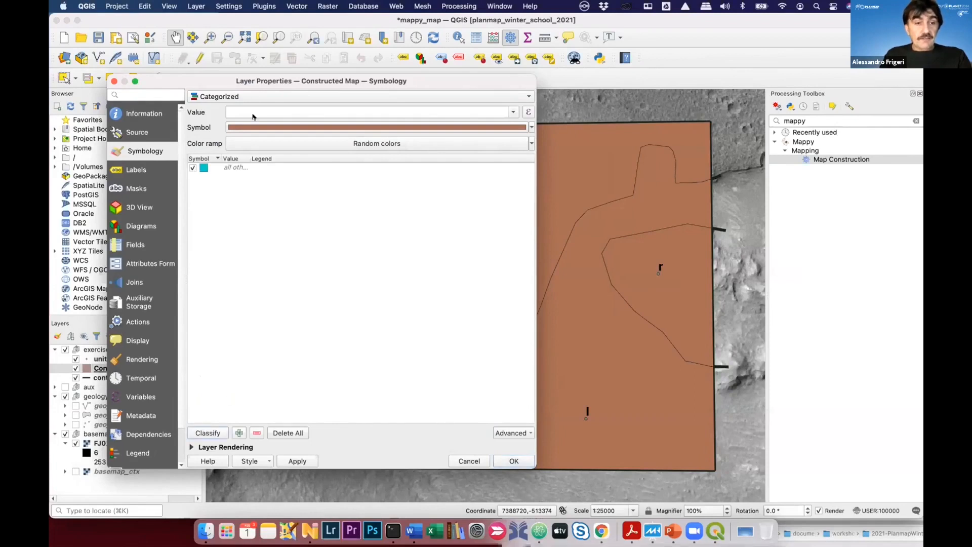
{"action": "left_click", "coordinate": [253, 96]}
{"action": "left_click", "coordinate": [282, 108]}
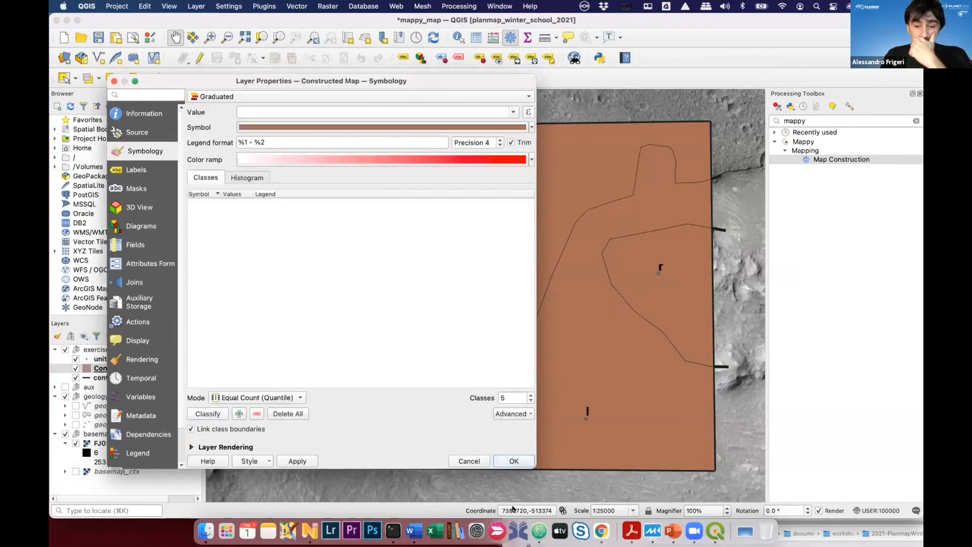
{"action": "left_click", "coordinate": [467, 461]}
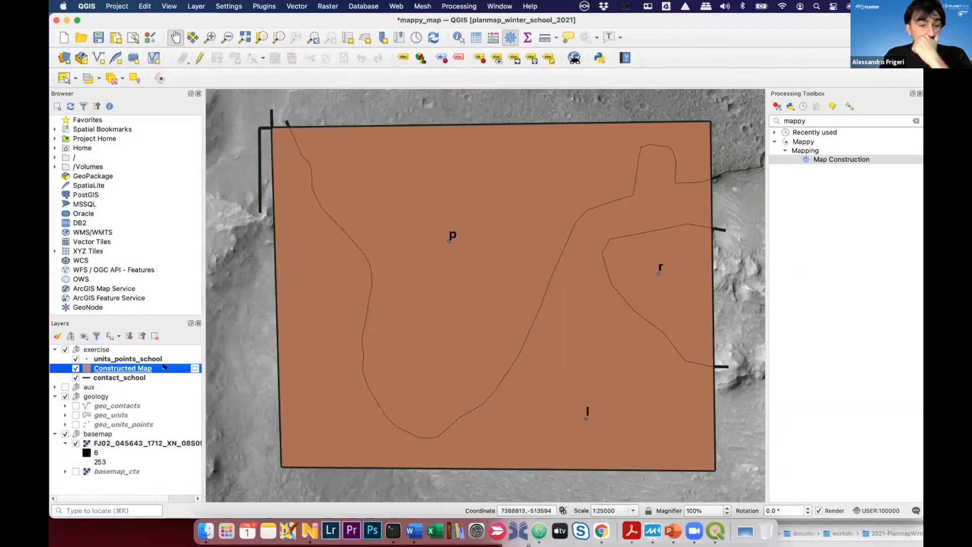
{"action": "double_click", "coordinate": [146, 370]}
{"action": "left_click", "coordinate": [226, 98]}
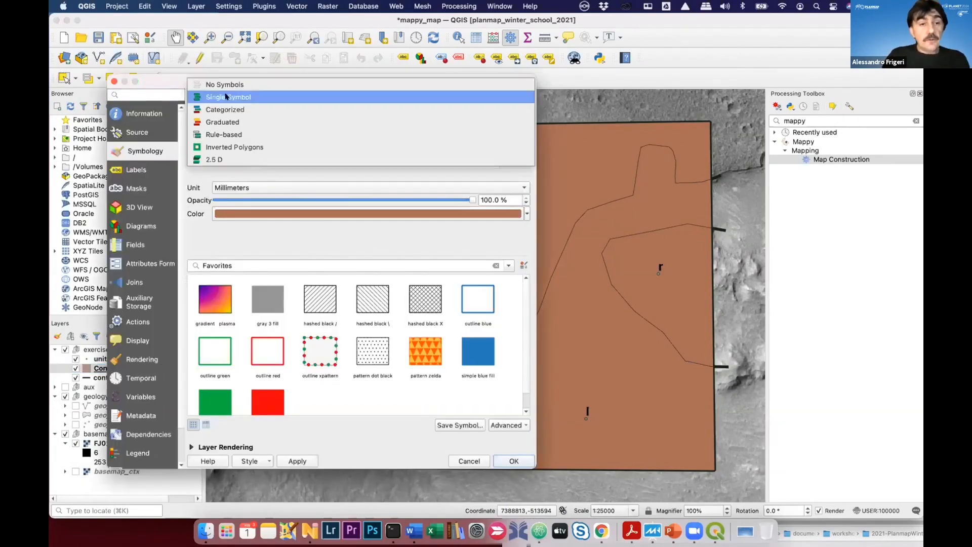
{"action": "left_click", "coordinate": [443, 482]}
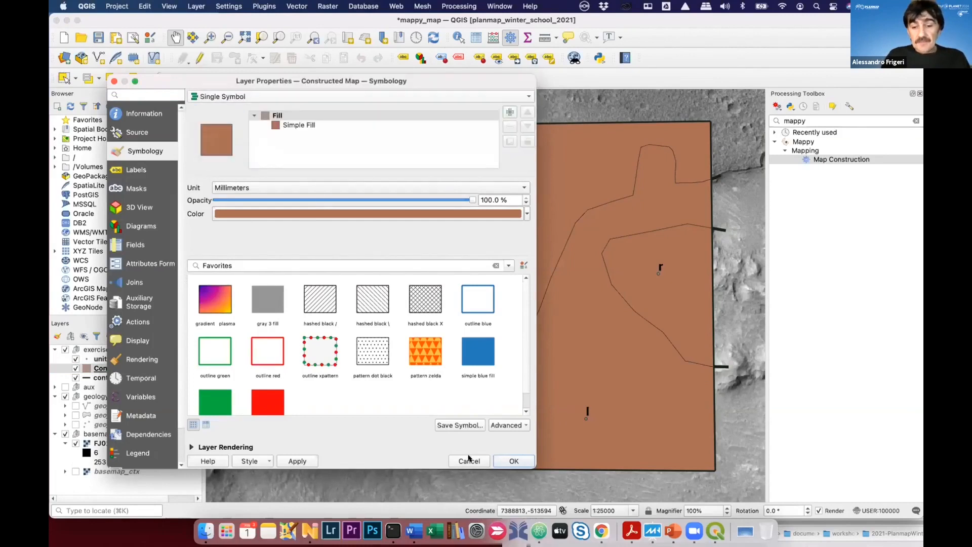
{"action": "left_click", "coordinate": [470, 461]}
- Hide the Constructed Map layer to compare it with the contacts and basemap beneath, and show it again
{"action": "left_click", "coordinate": [76, 368]}
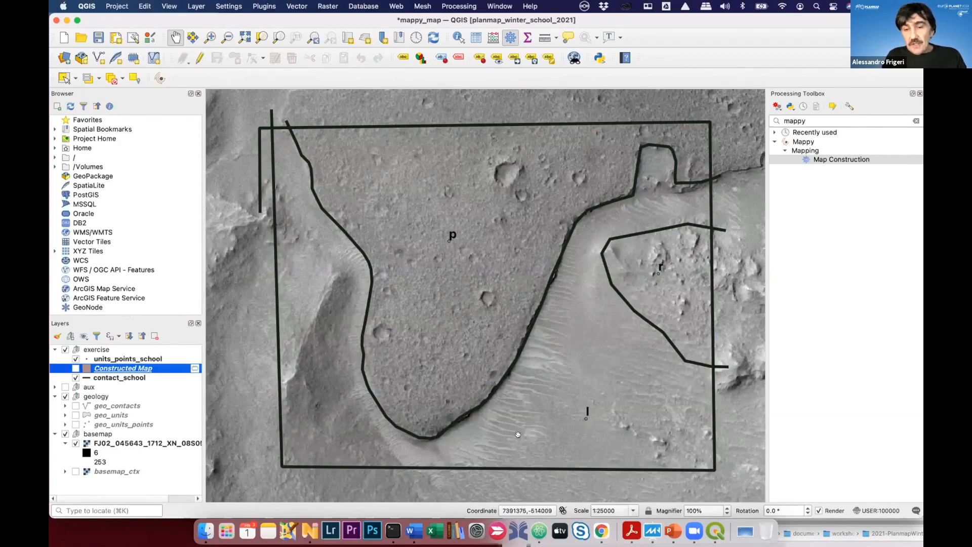
{"action": "left_click", "coordinate": [76, 369]}
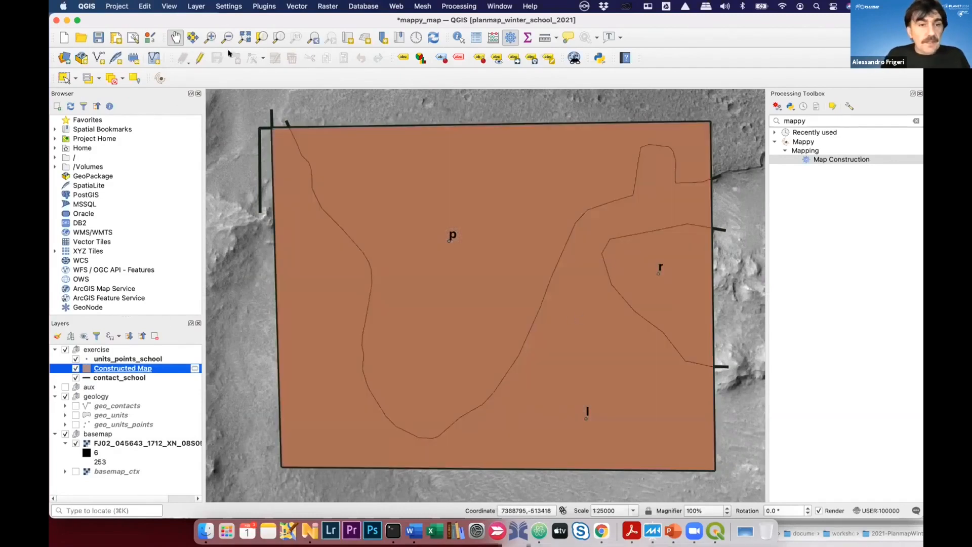
- Try moving a vertex on the Constructed Map boundary between units p and l, and discard the layer edits
{"action": "left_click", "coordinate": [200, 58]}
{"action": "left_click", "coordinate": [252, 57]}
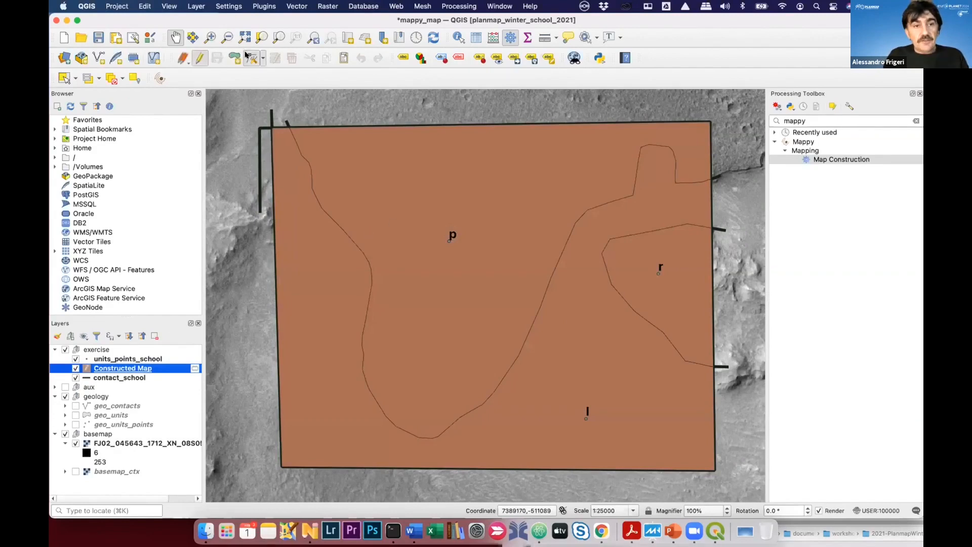
{"action": "left_click_drag", "start_coordinate": [375, 260], "coordinate": [397, 255]}
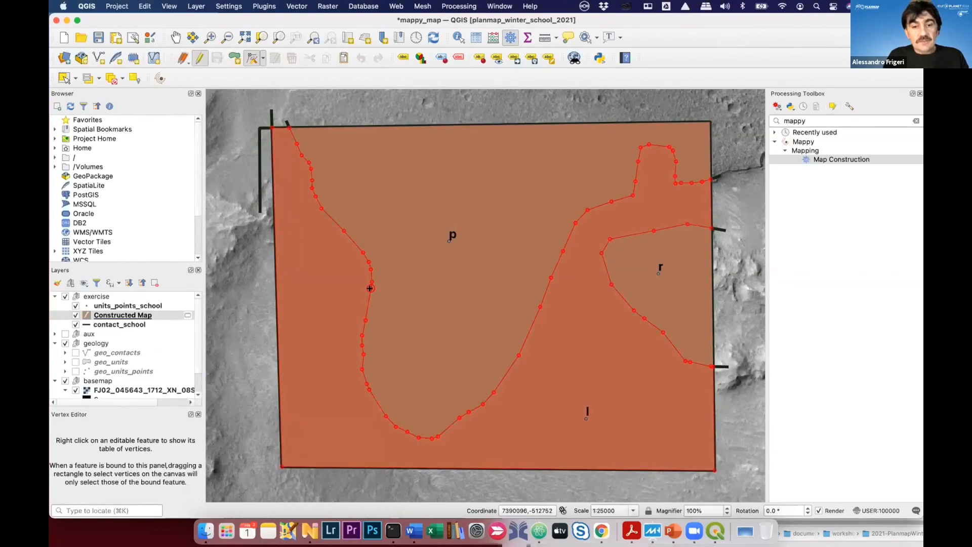
{"action": "left_click_drag", "start_coordinate": [370, 288], "coordinate": [365, 297]}
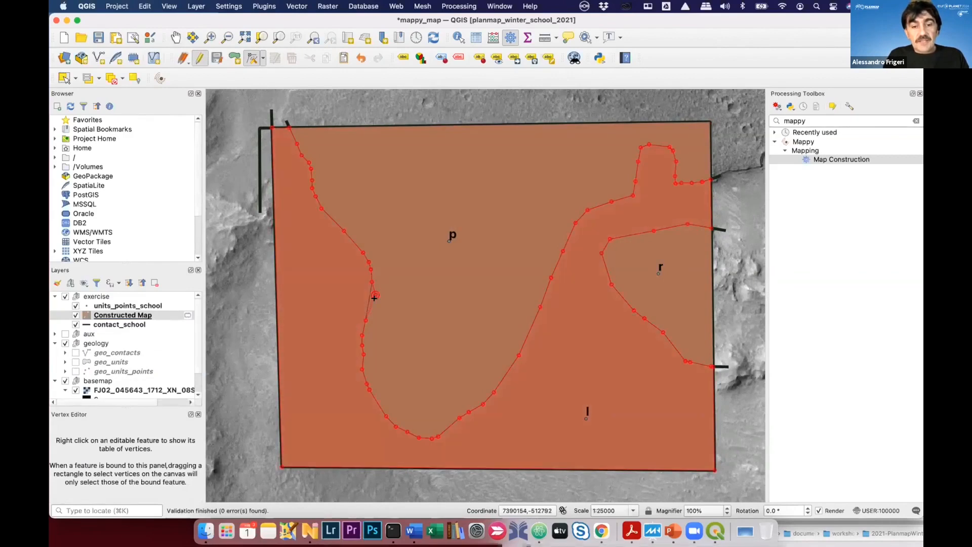
{"action": "scroll", "coordinate": [365, 297], "scroll_direction": "up", "scroll_amount": 2}
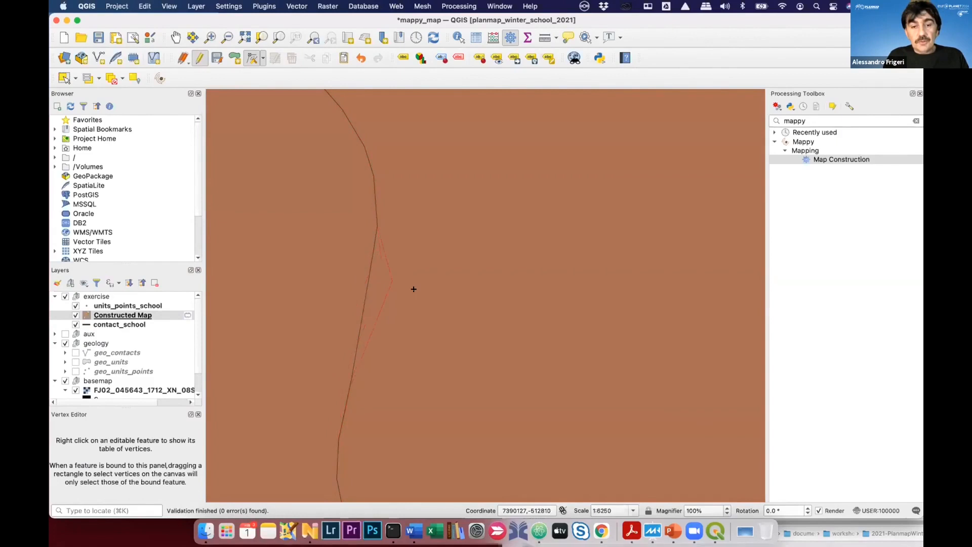
{"action": "scroll", "coordinate": [360, 289], "scroll_direction": "down", "scroll_amount": 3}
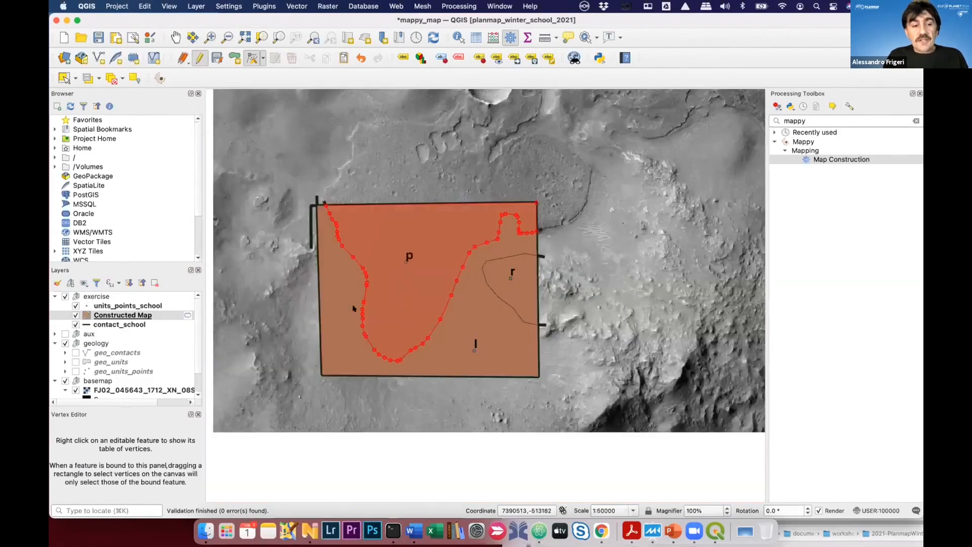
{"action": "left_click", "coordinate": [200, 58]}
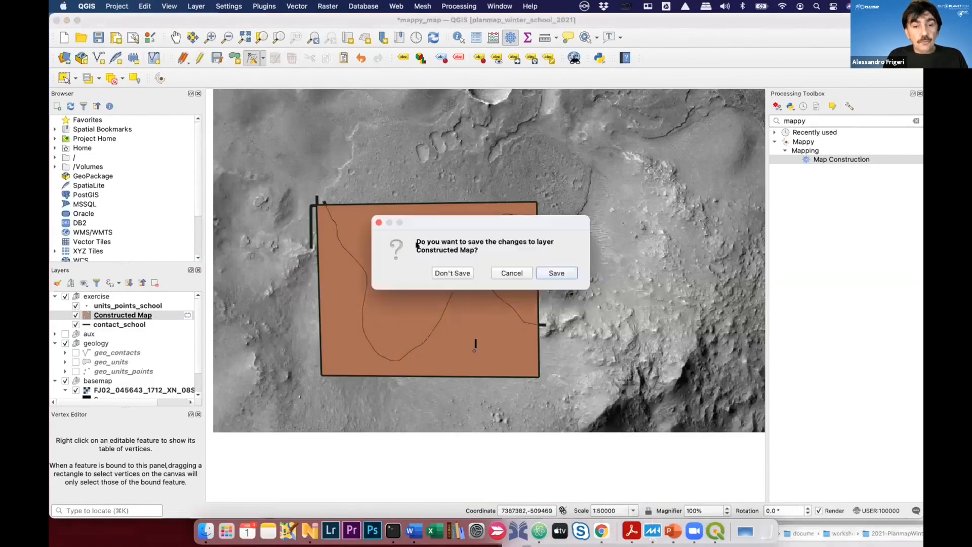
{"action": "left_click", "coordinate": [446, 272]}
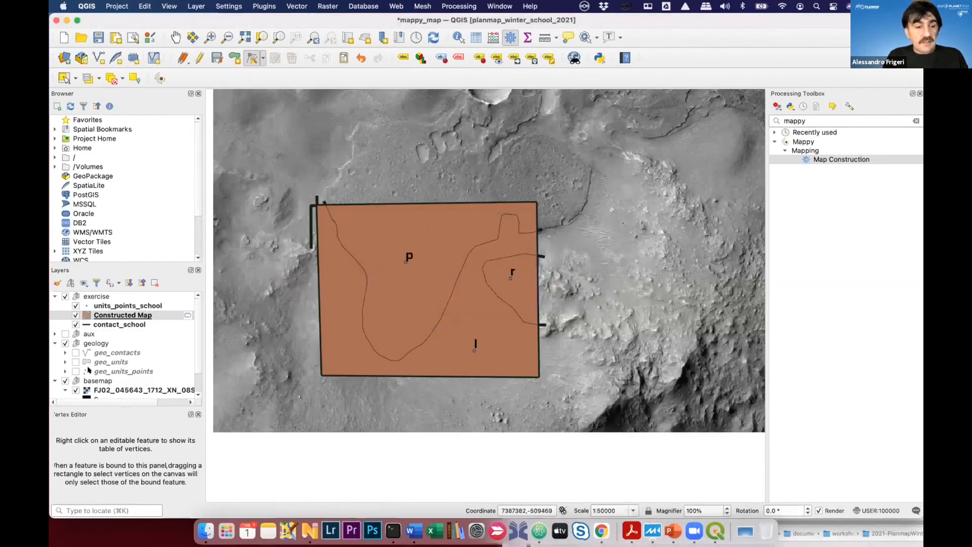
- Remove the temporary Constructed Map layer from the project
{"action": "right_click", "coordinate": [108, 369]}
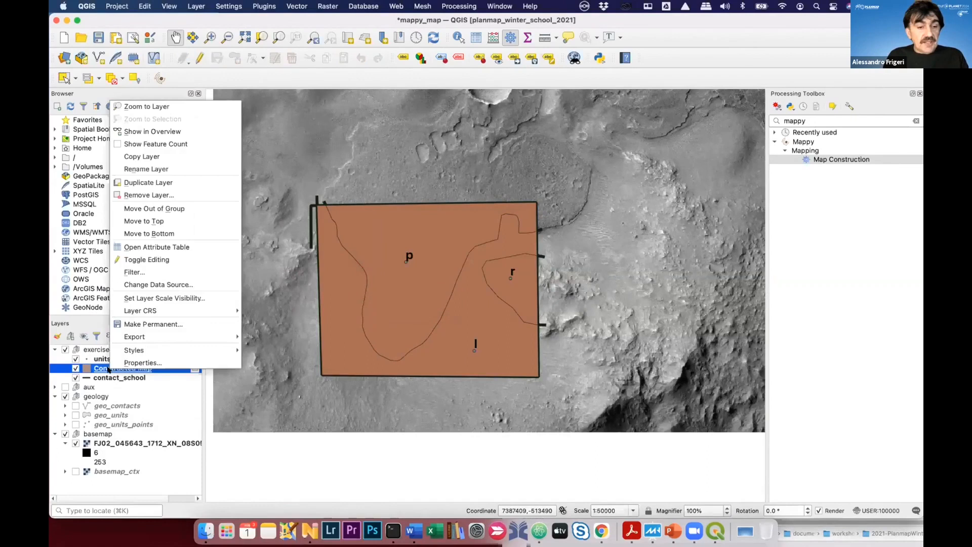
{"action": "left_click", "coordinate": [172, 194]}
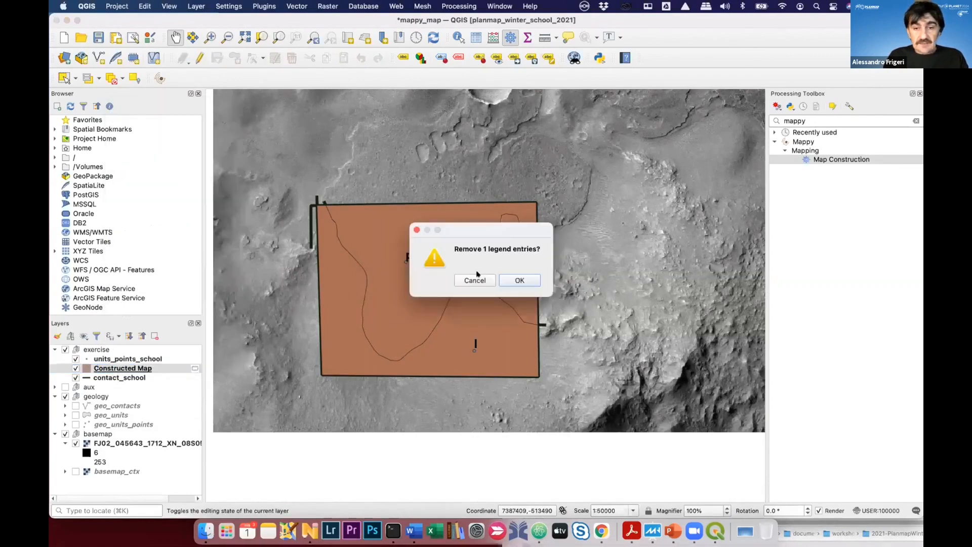
{"action": "left_click", "coordinate": [520, 279]}
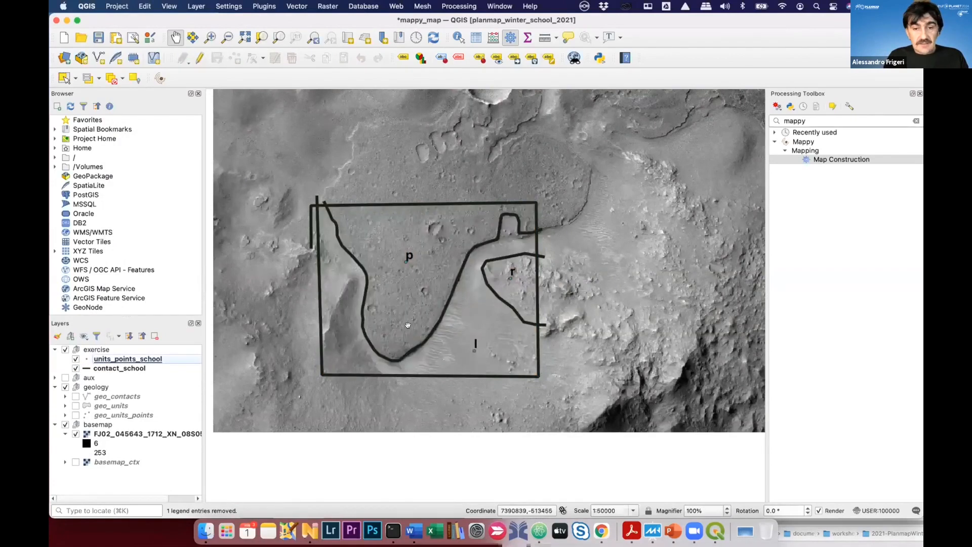
- Digitize a contact line in contact_school around the dune field, starting and ending across unit p's boundary and passing below the frame's lower edge
{"action": "scroll", "coordinate": [446, 318], "scroll_direction": "up", "scroll_amount": 2}
{"action": "scroll", "coordinate": [448, 318], "scroll_direction": "down", "scroll_amount": 1}
{"action": "left_click_drag", "start_coordinate": [462, 319], "coordinate": [559, 293]}
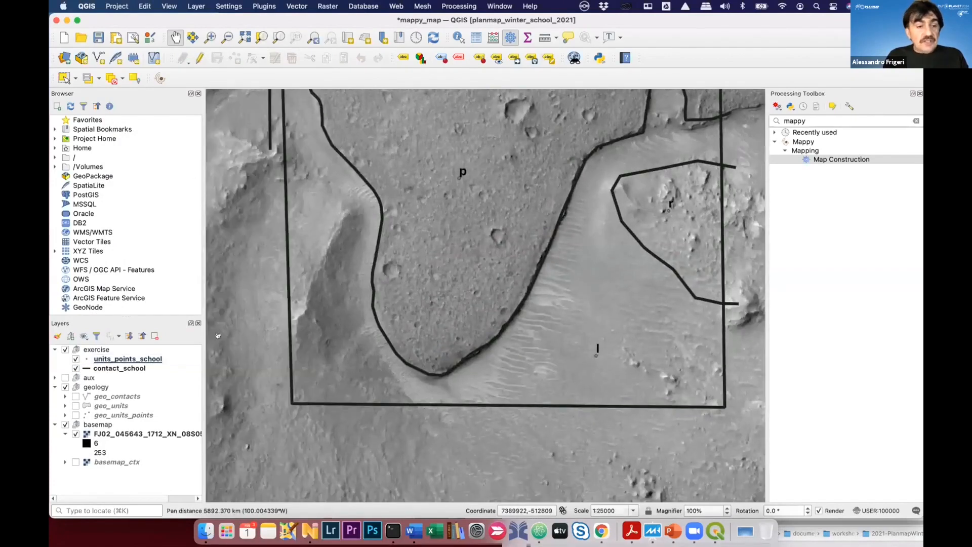
{"action": "left_click", "coordinate": [124, 368]}
{"action": "left_click", "coordinate": [200, 58]}
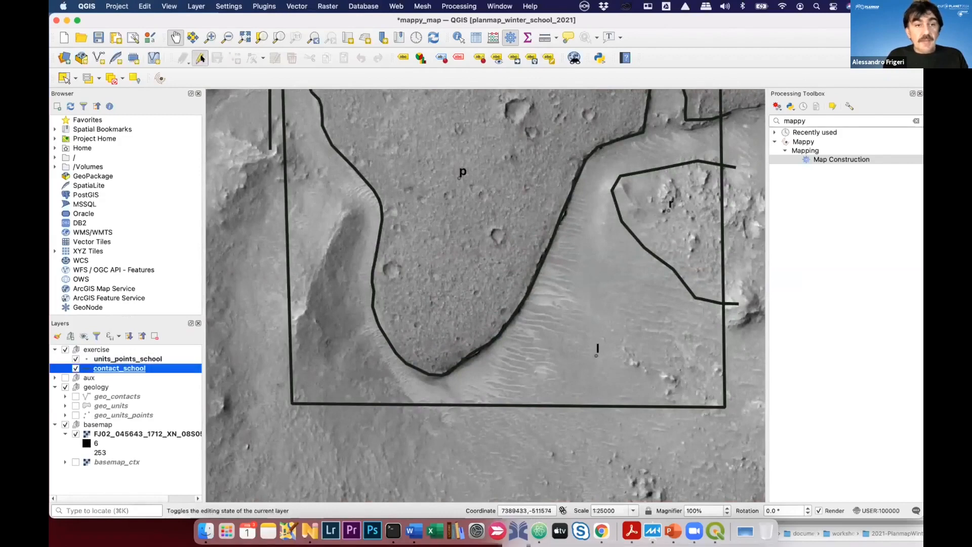
{"action": "left_click", "coordinate": [235, 57]}
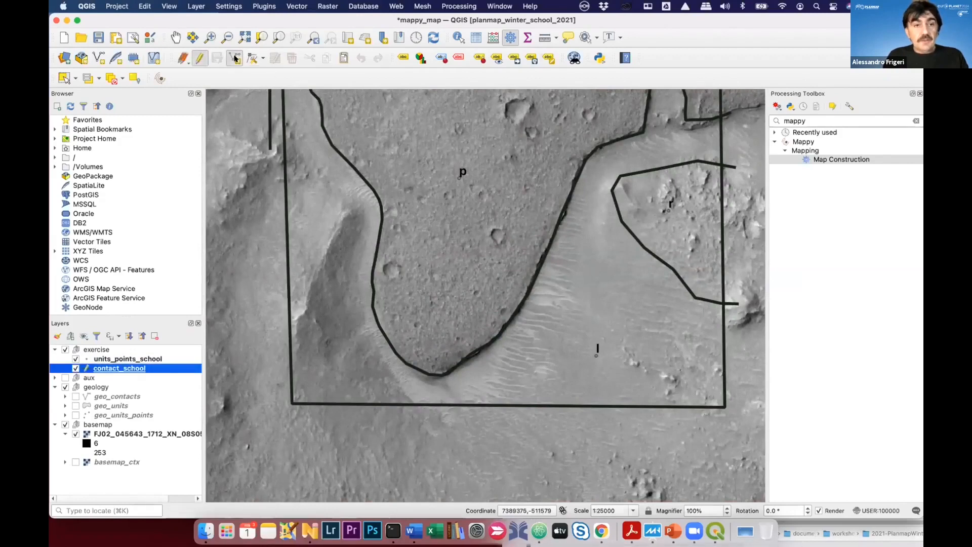
{"action": "left_click", "coordinate": [359, 169]}
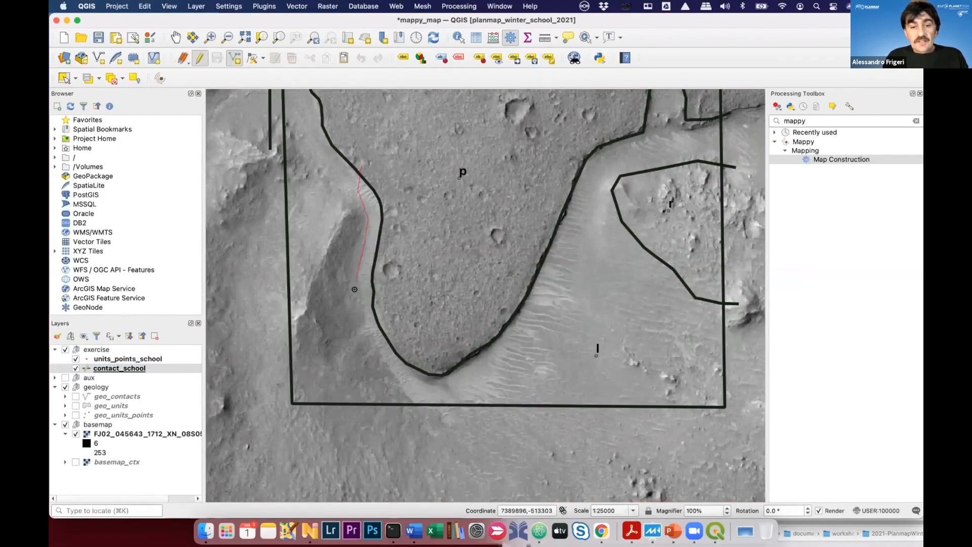
{"action": "left_click", "coordinate": [356, 314]}
{"action": "left_click", "coordinate": [398, 387]}
{"action": "left_click", "coordinate": [445, 423]}
{"action": "left_click", "coordinate": [488, 421]}
{"action": "left_click", "coordinate": [516, 398]}
{"action": "left_click", "coordinate": [553, 351]}
{"action": "left_click", "coordinate": [563, 313]}
{"action": "left_click", "coordinate": [573, 259]}
{"action": "left_click", "coordinate": [584, 222]}
{"action": "left_click", "coordinate": [584, 190]}
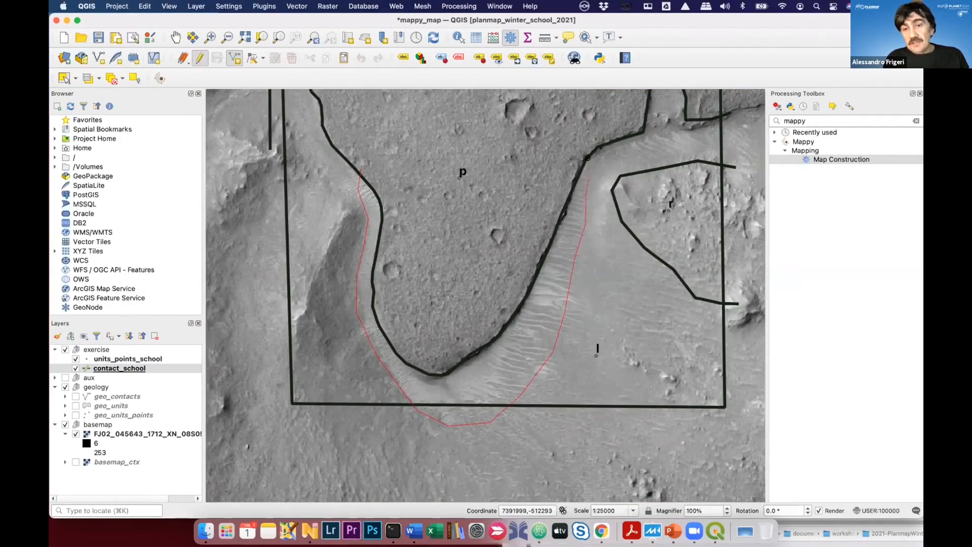
{"action": "right_click", "coordinate": [576, 157]}
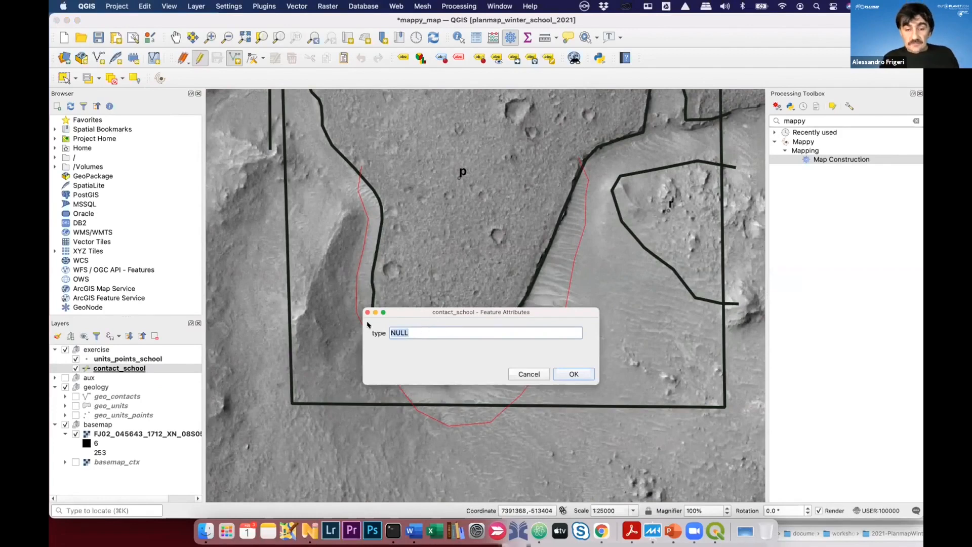
- Set the new contact's type to approximate and save the contact_school edits
{"action": "type", "text": "approximate"}
{"action": "key", "text": "Return"}
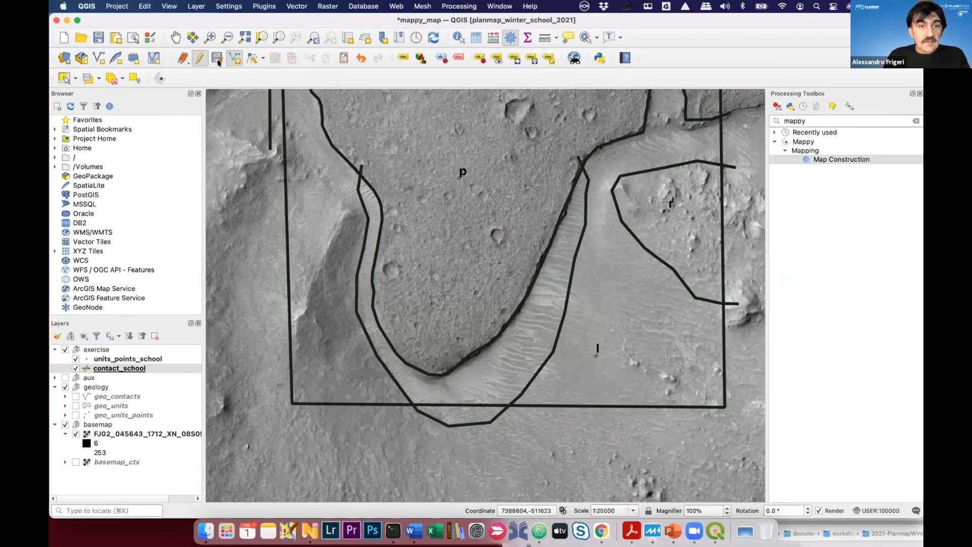
{"action": "left_click", "coordinate": [200, 58]}
{"action": "left_click", "coordinate": [557, 272]}
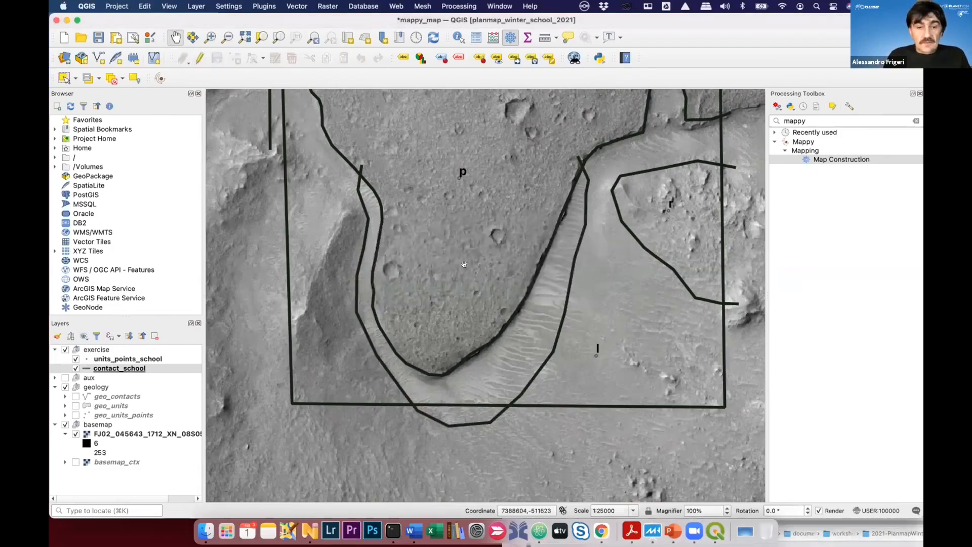
- Add a point inside the dune area to units_points_school with lettersign d and unit_name dunes, and save the layer edits
{"action": "left_click", "coordinate": [146, 358]}
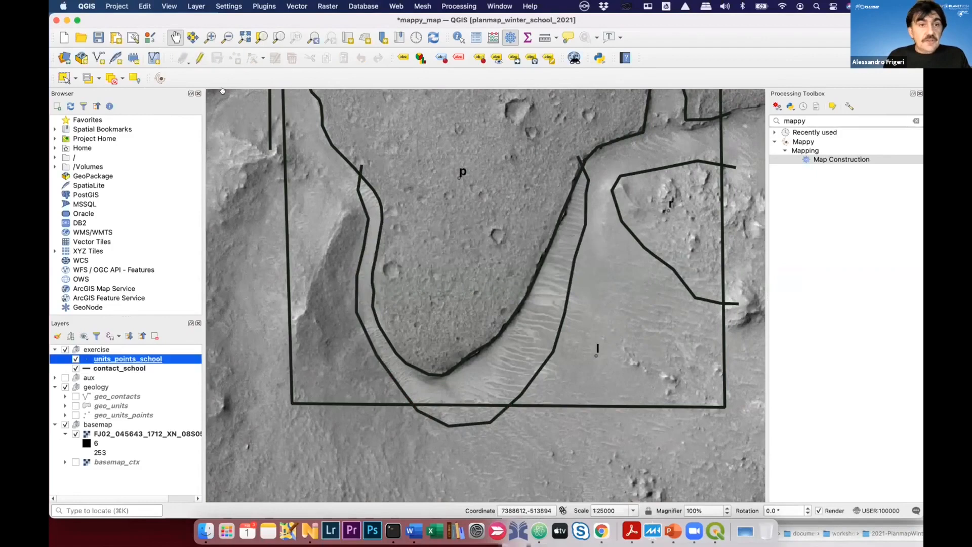
{"action": "left_click", "coordinate": [200, 58]}
{"action": "left_click", "coordinate": [235, 57]}
{"action": "left_click", "coordinate": [517, 370]}
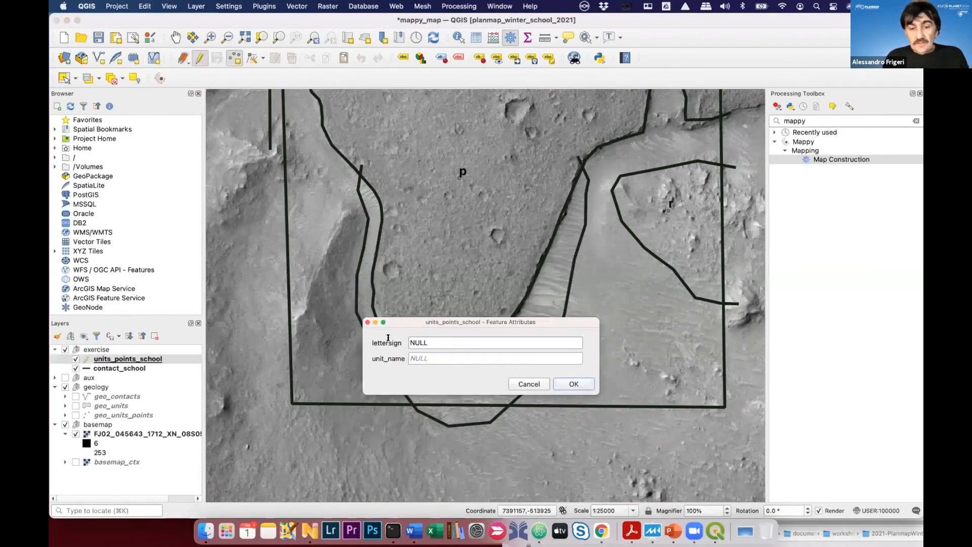
{"action": "left_click_drag", "start_coordinate": [389, 338], "coordinate": [388, 337]}
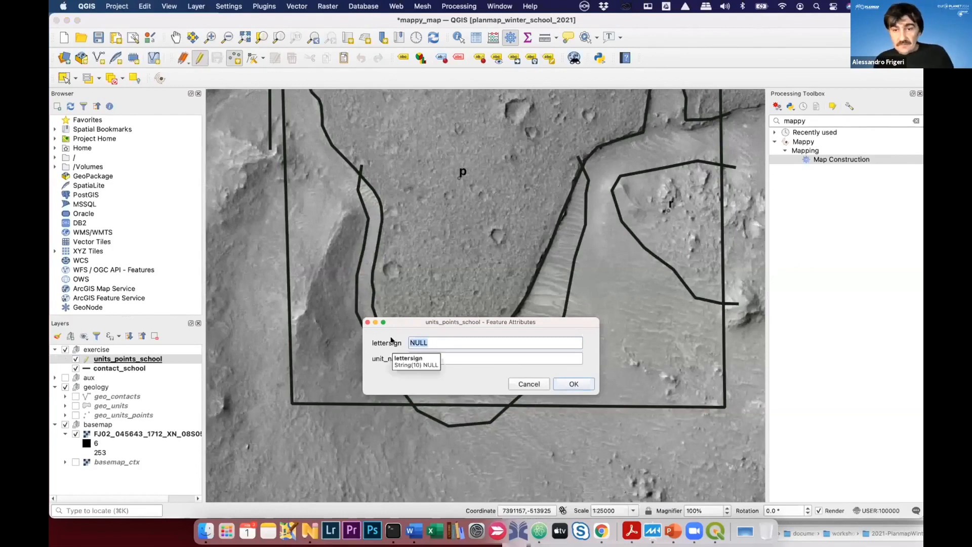
{"action": "type", "text": "d"}
{"action": "double_click", "coordinate": [436, 356]}
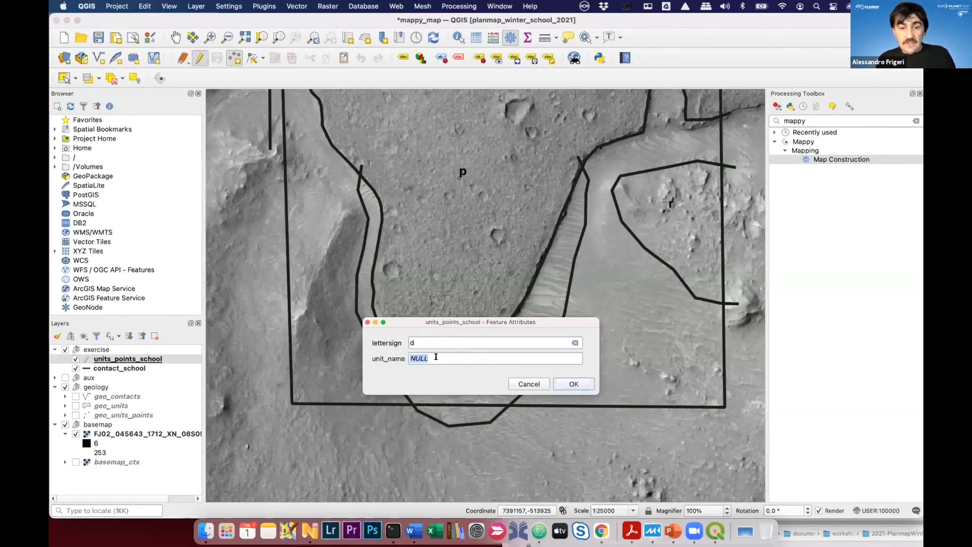
{"action": "type", "text": "dunes"}
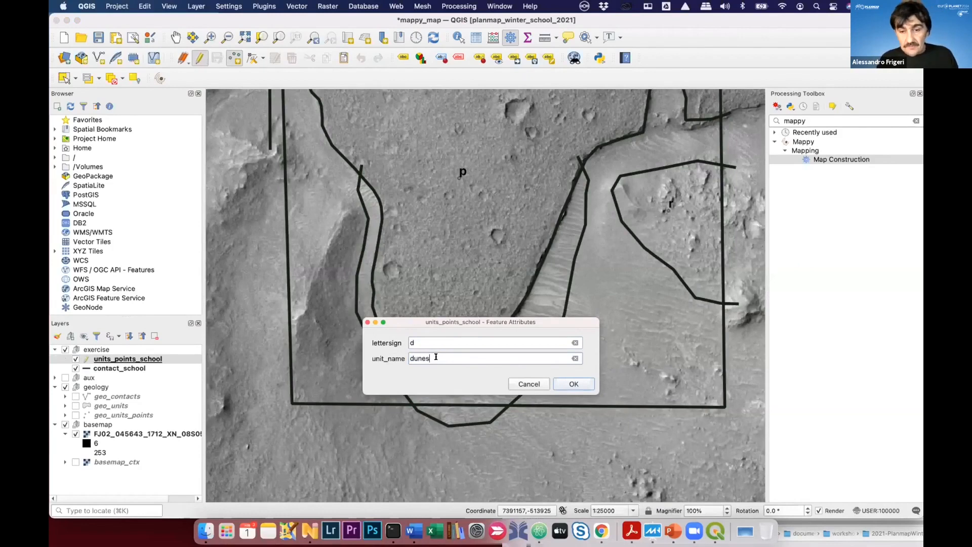
{"action": "left_click", "coordinate": [577, 381]}
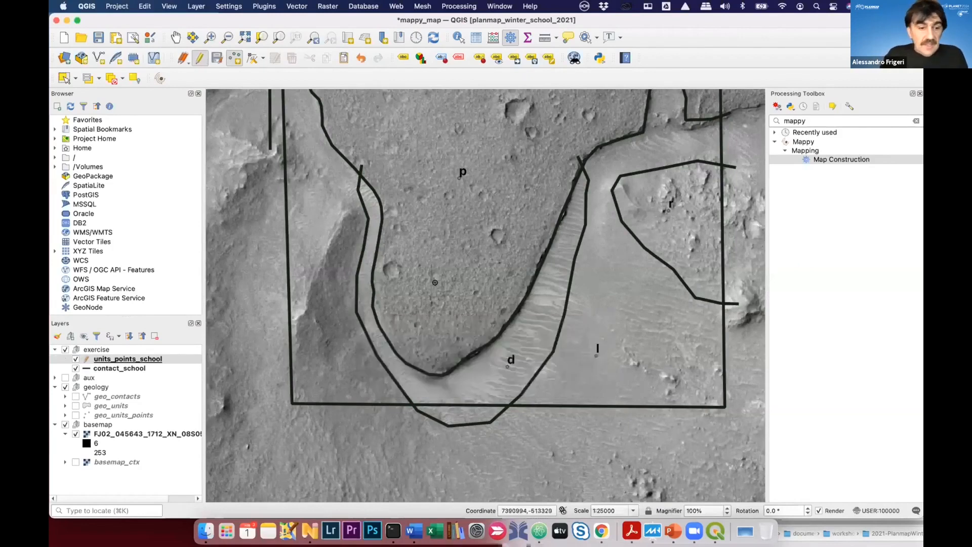
{"action": "left_click", "coordinate": [200, 58]}
{"action": "left_click", "coordinate": [552, 269]}
- Run Map Construction with contact_school as input lines and units_points_school as input points, creating a temporary layer that includes the dunes unit
{"action": "double_click", "coordinate": [841, 159]}
{"action": "left_click", "coordinate": [437, 144]}
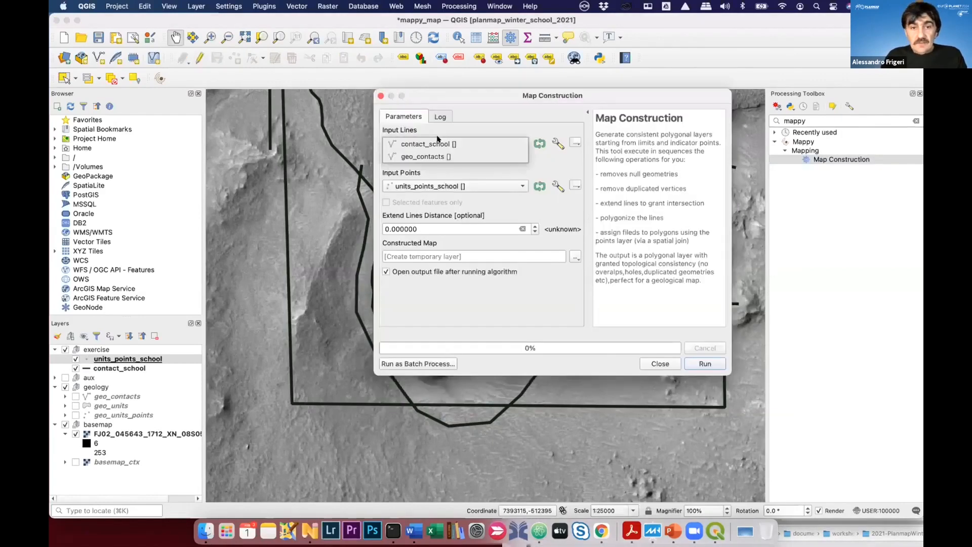
{"action": "left_click", "coordinate": [450, 145]}
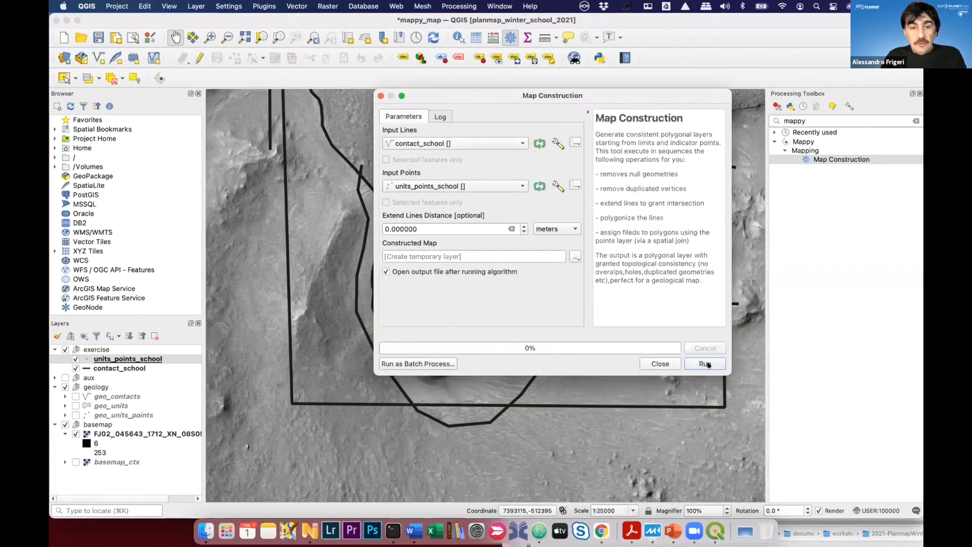
{"action": "left_click", "coordinate": [706, 364]}
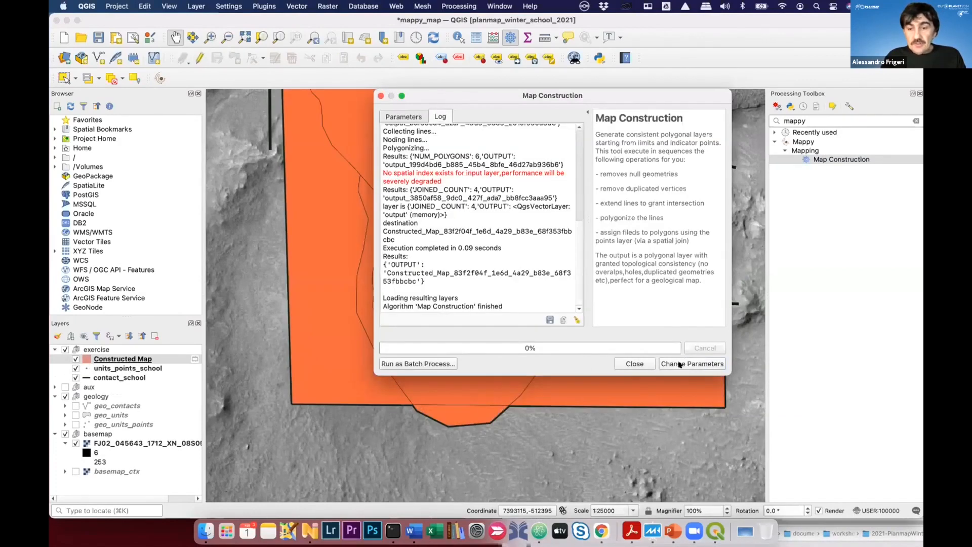
{"action": "left_click", "coordinate": [635, 363]}
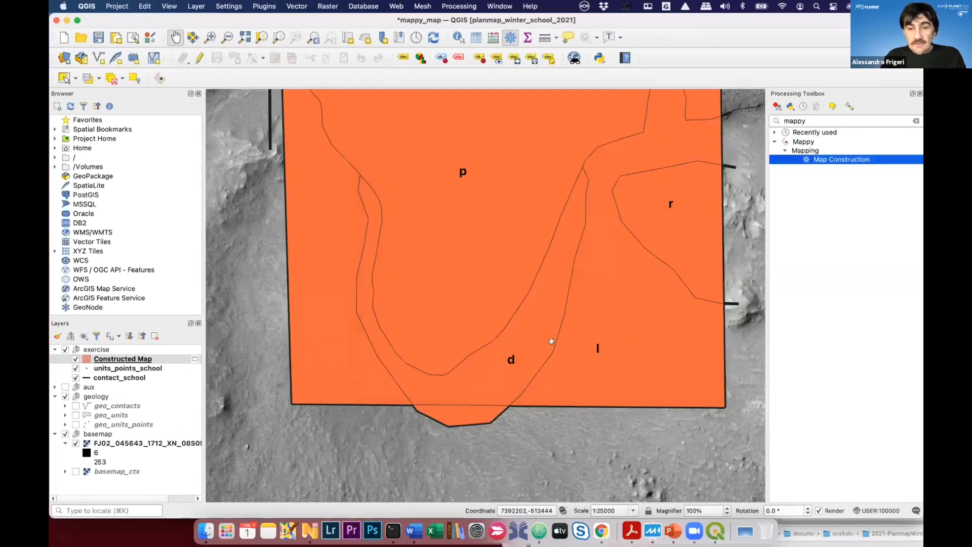
{"action": "left_click_drag", "start_coordinate": [558, 275], "coordinate": [539, 343]}
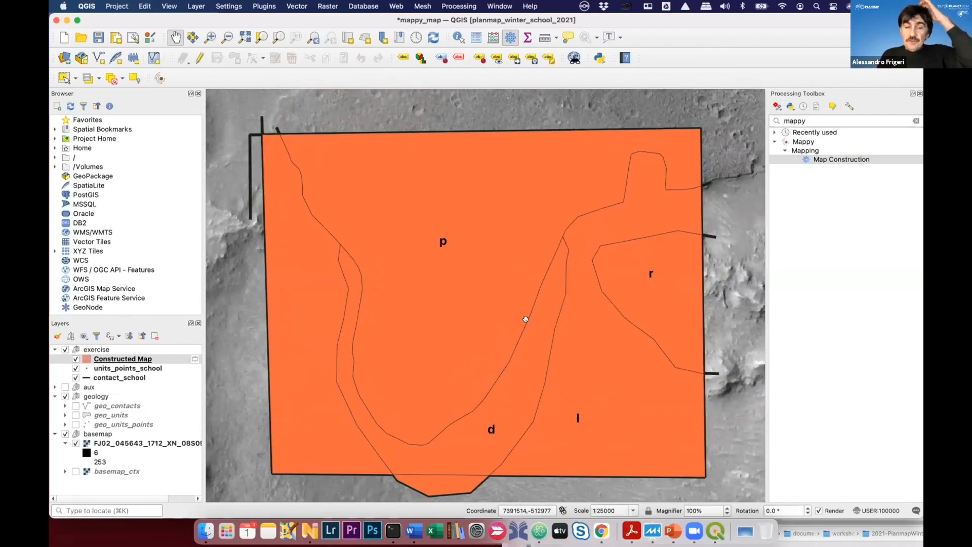
- Style the Constructed Map layer with categorized symbology on lettersign, classifying all unit values with random colors
{"action": "double_click", "coordinate": [145, 356]}
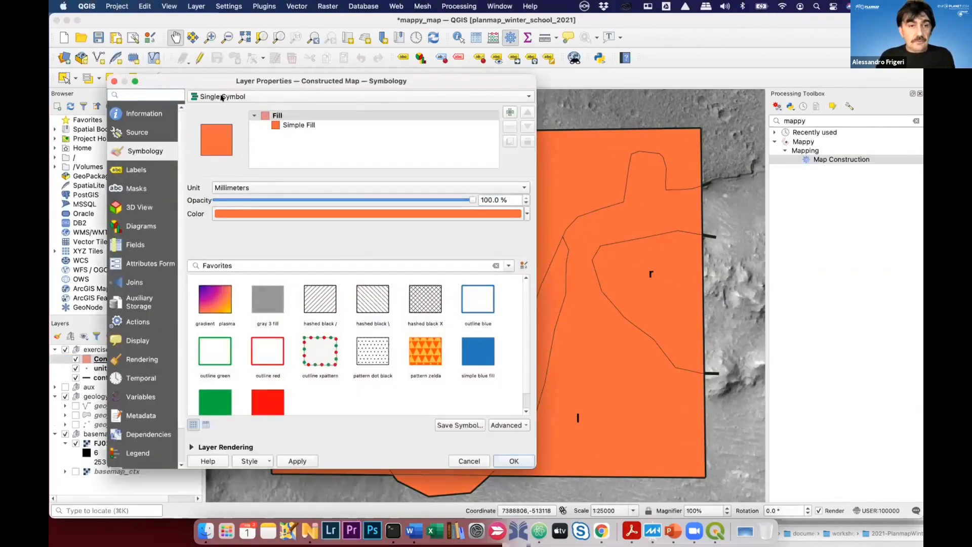
{"action": "left_click", "coordinate": [221, 97]}
{"action": "left_click", "coordinate": [283, 118]}
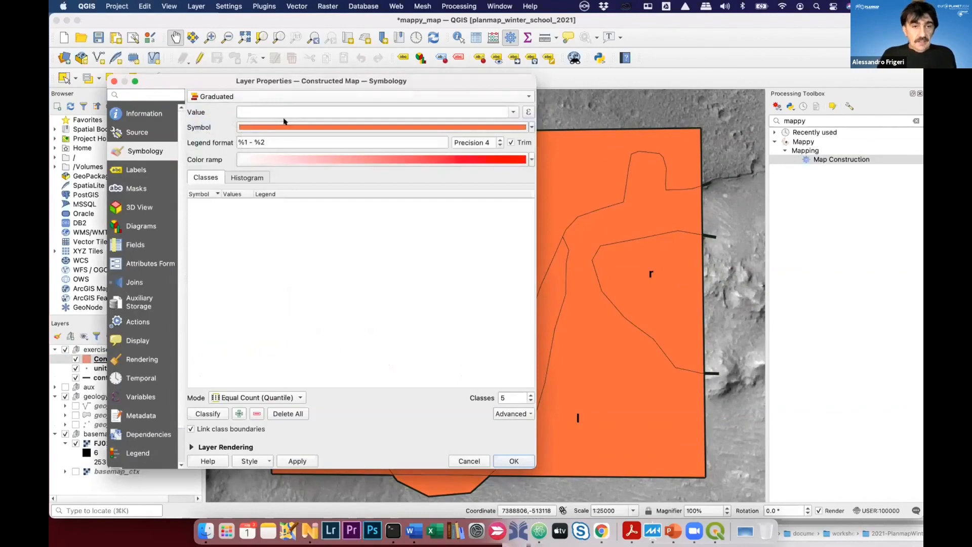
{"action": "left_click", "coordinate": [254, 96]}
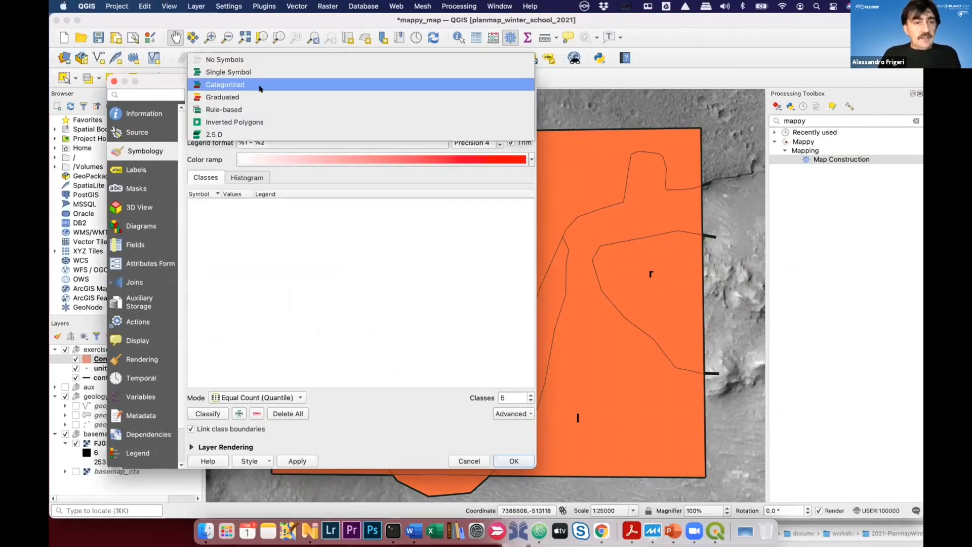
{"action": "left_click", "coordinate": [260, 86]}
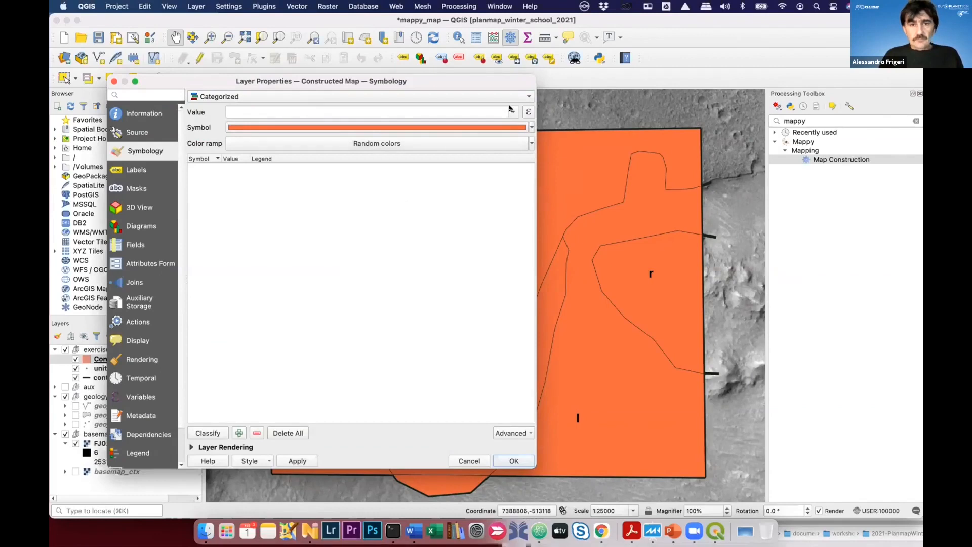
{"action": "left_click", "coordinate": [342, 113]}
{"action": "left_click", "coordinate": [313, 124]}
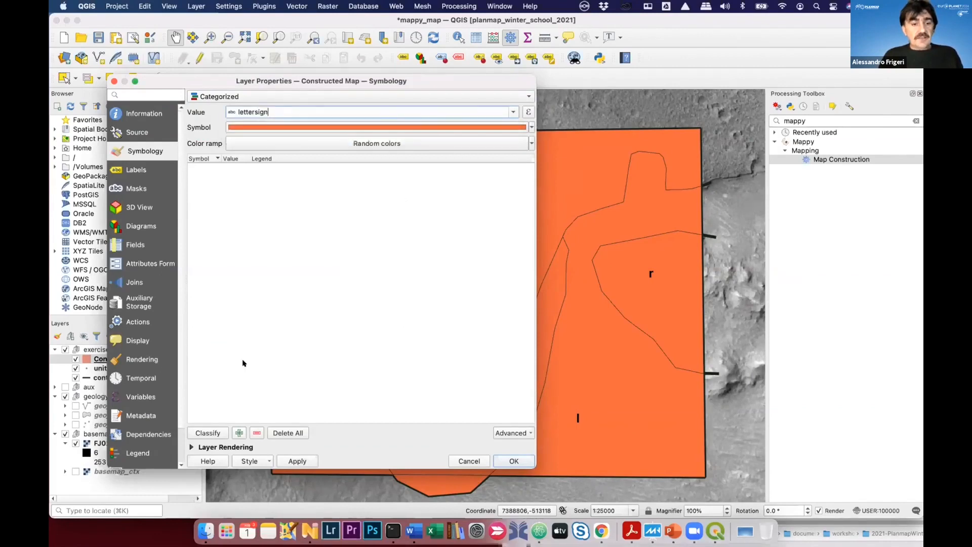
{"action": "left_click", "coordinate": [212, 432]}
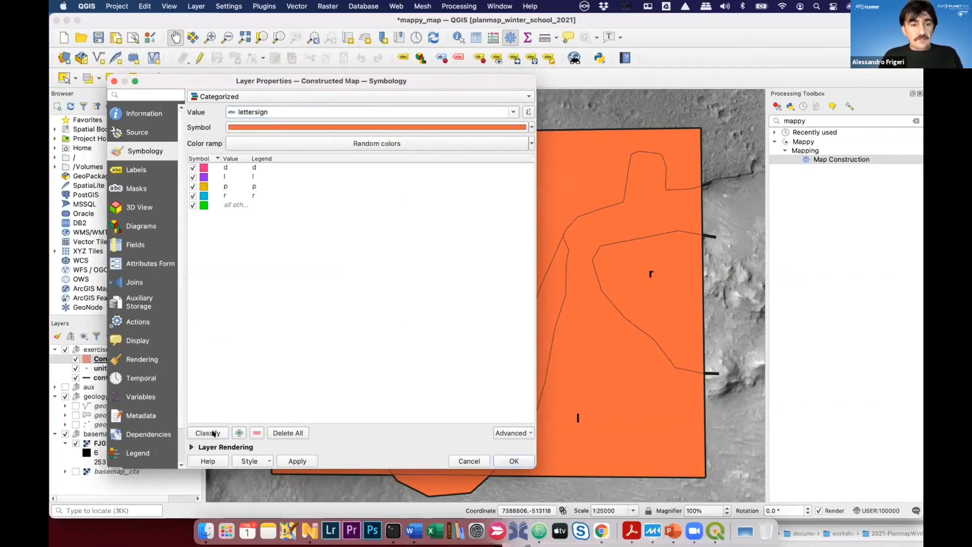
{"action": "left_click", "coordinate": [297, 461]}
{"action": "left_click", "coordinate": [514, 461]}
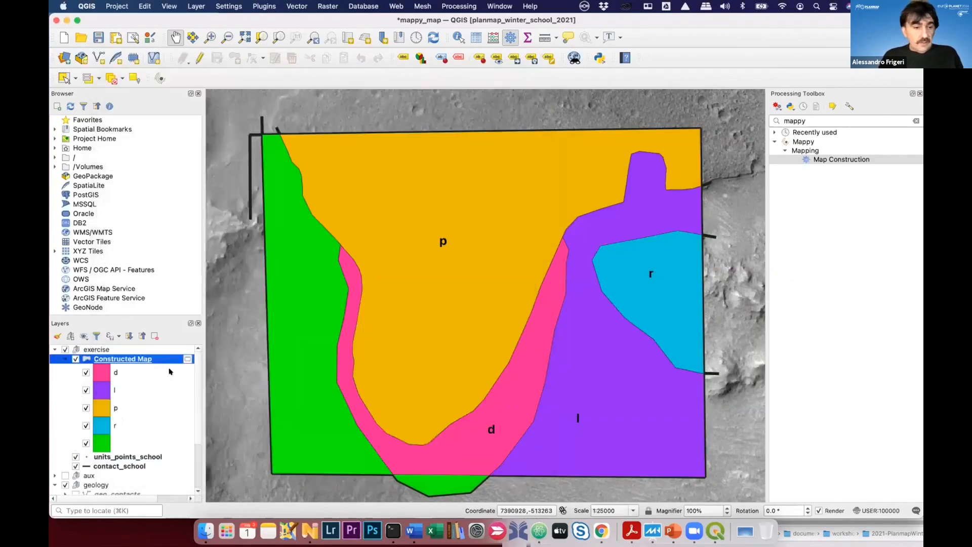
- Reduce the Constructed Map layer's opacity to make it semi-transparent over the basemap, and collapse its legend entries
{"action": "double_click", "coordinate": [143, 358]}
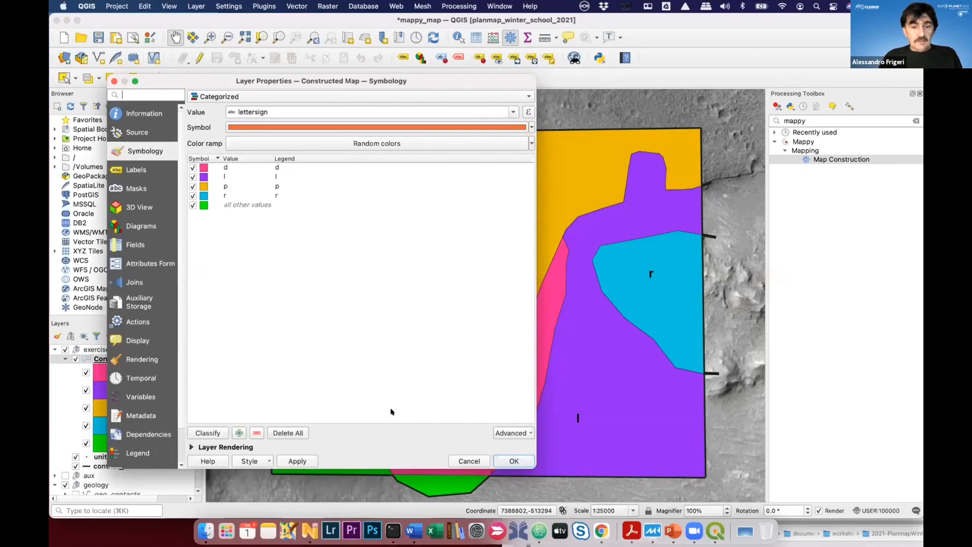
{"action": "left_click", "coordinate": [191, 447]}
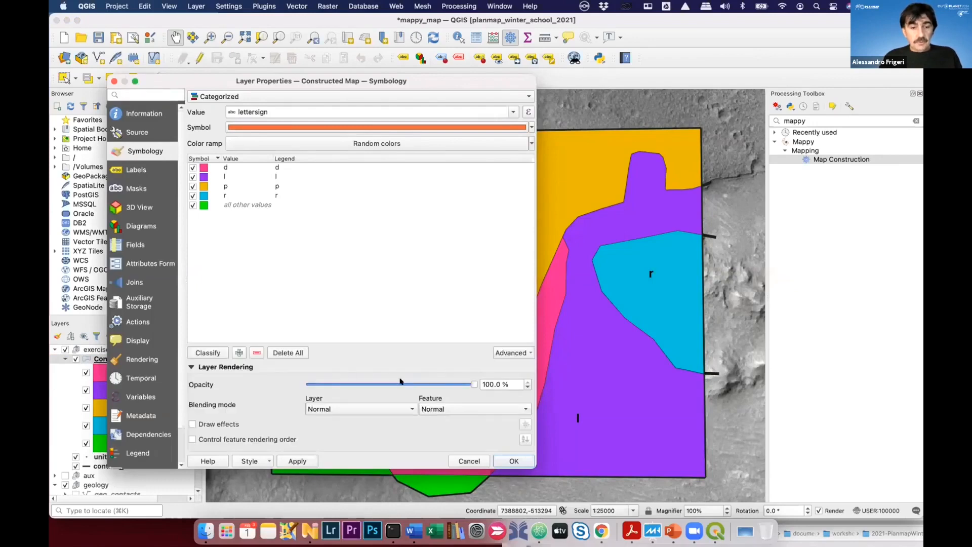
{"action": "left_click", "coordinate": [382, 383]}
{"action": "left_click", "coordinate": [297, 460]}
{"action": "left_click", "coordinate": [514, 461]}
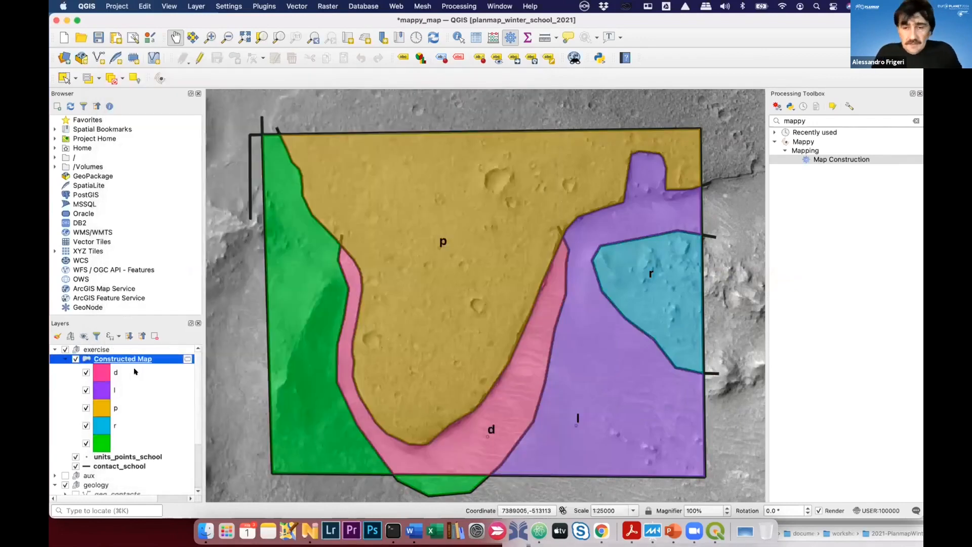
{"action": "left_click", "coordinate": [63, 359]}
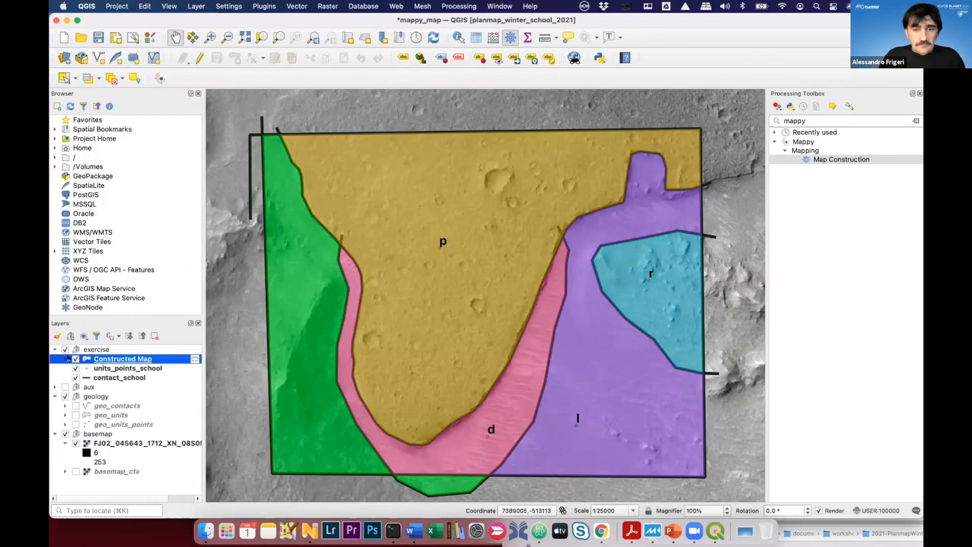
{"action": "left_click_drag", "start_coordinate": [506, 335], "coordinate": [438, 315]}
{"action": "mouse_move", "coordinate": [512, 310]}
{"action": "left_mouse_down"}
{"action": "mouse_move", "coordinate": [525, 365]}
{"action": "mouse_move", "coordinate": [506, 299]}
{"action": "left_mouse_up"}
{"action": "scroll", "coordinate": [500, 333], "scroll_direction": "down", "scroll_amount": 1}
{"action": "scroll", "coordinate": [505, 331], "scroll_direction": "up", "scroll_amount": 1}
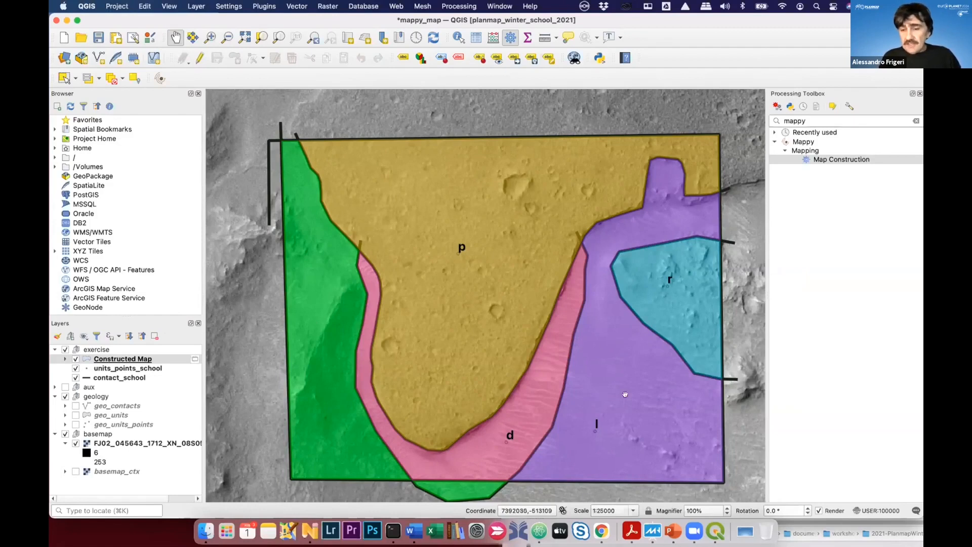
- Save the mappy_map project
{"action": "left_click", "coordinate": [692, 536]}
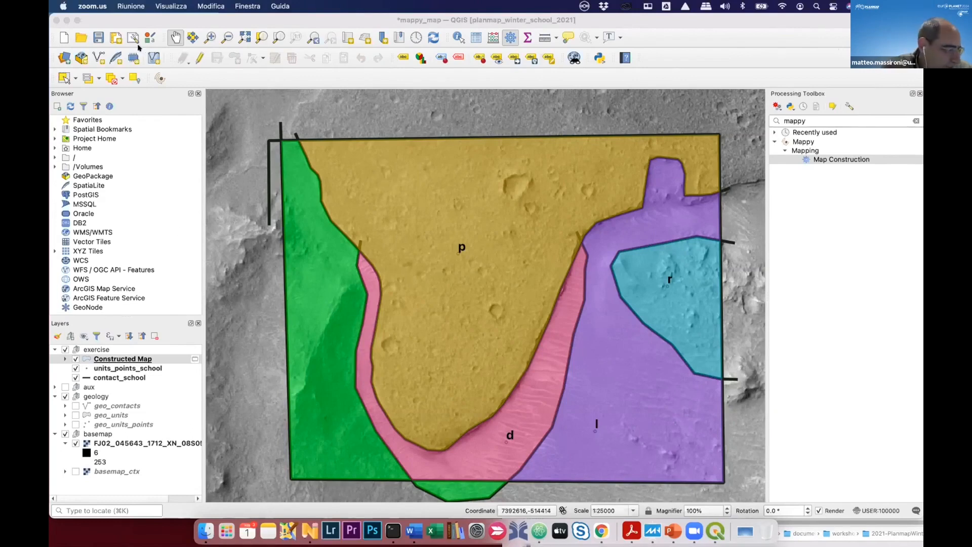
{"action": "left_click", "coordinate": [216, 117]}
{"action": "key", "text": "super+s"}
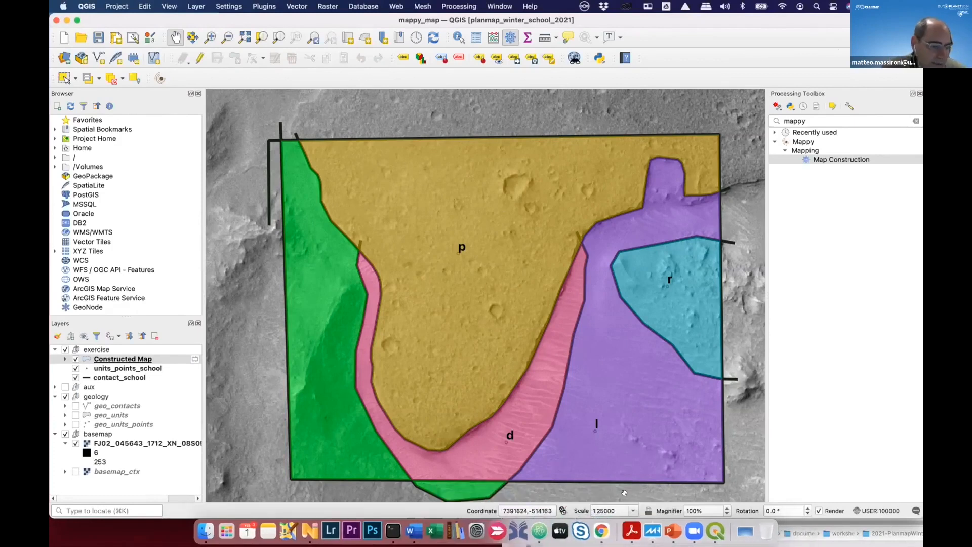
- Restore the QGIS window to its smaller floating size and switch to Zoom
{"action": "left_click", "coordinate": [687, 525]}
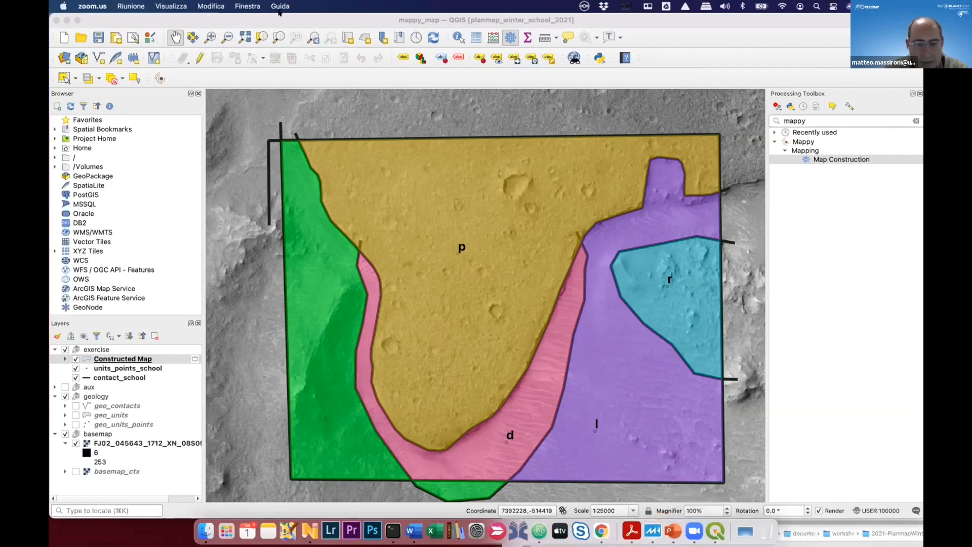
{"action": "double_click", "coordinate": [187, 18]}
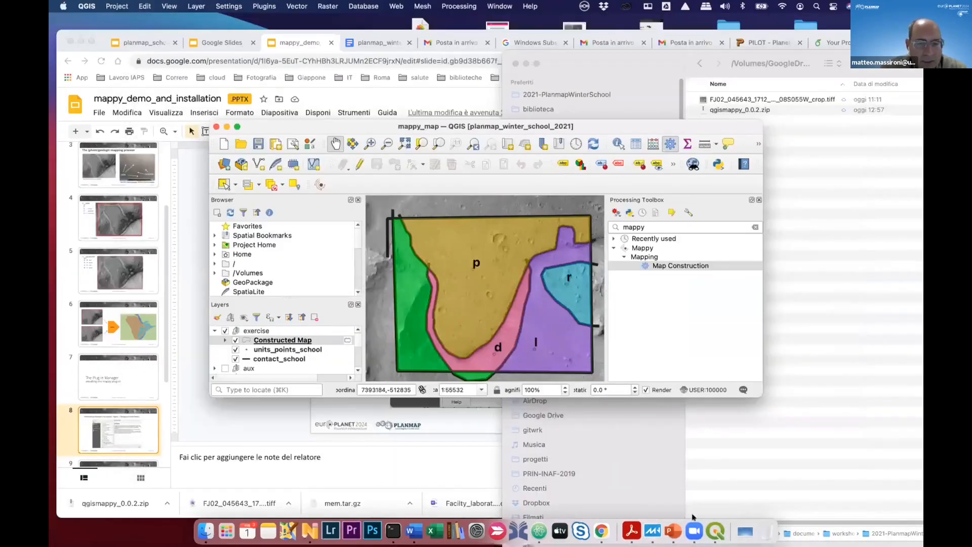
{"action": "left_click", "coordinate": [694, 529]}
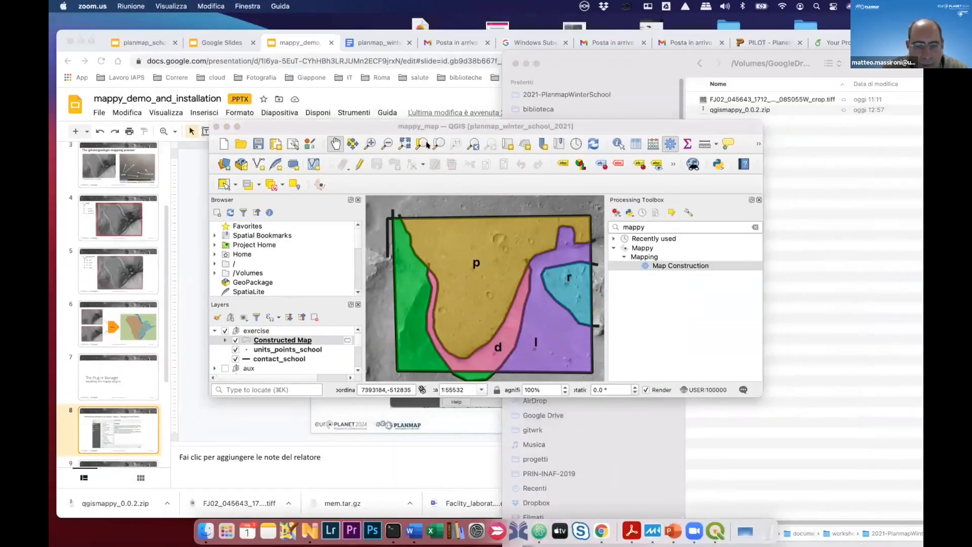